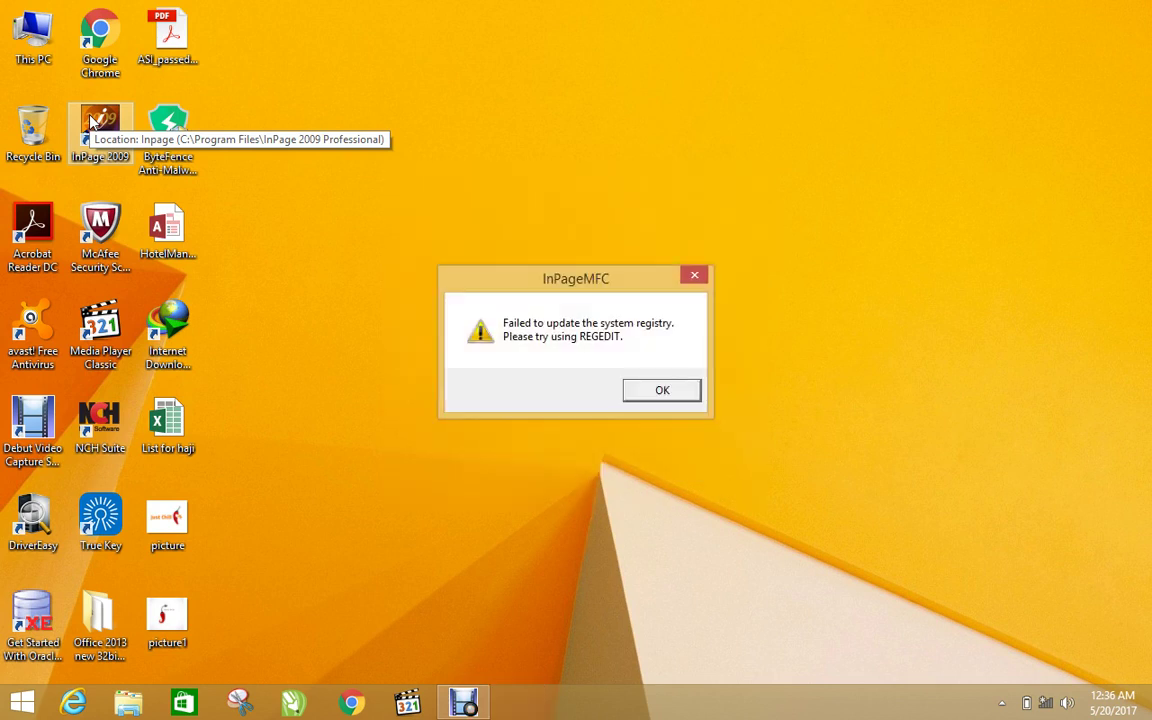
Dismiss the registry warning and create a new A4 portrait document with right-to-left direction and the default margins
key("Return")
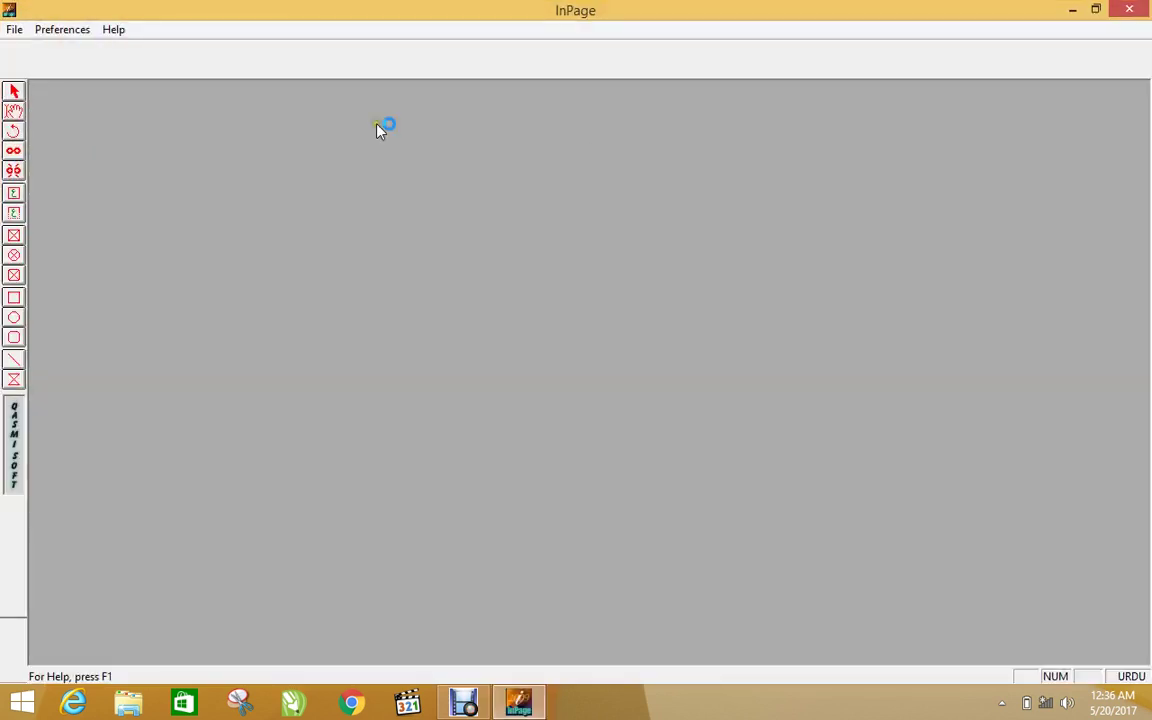
left_click(14, 29)
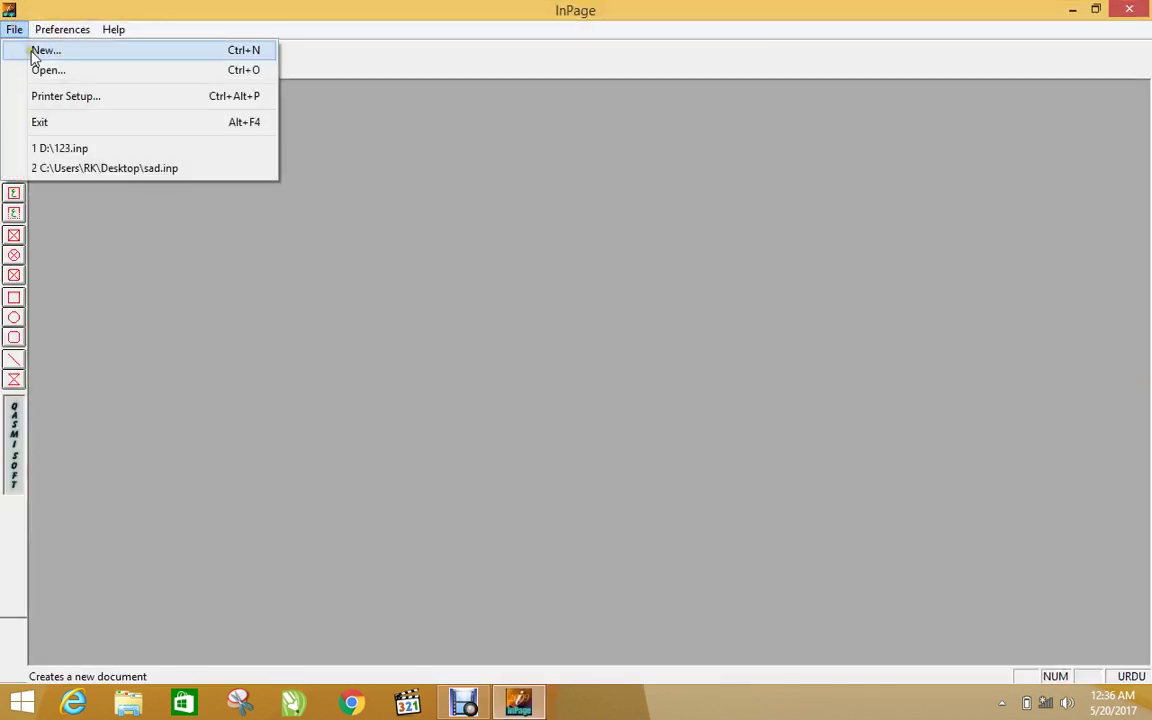
left_click(34, 57)
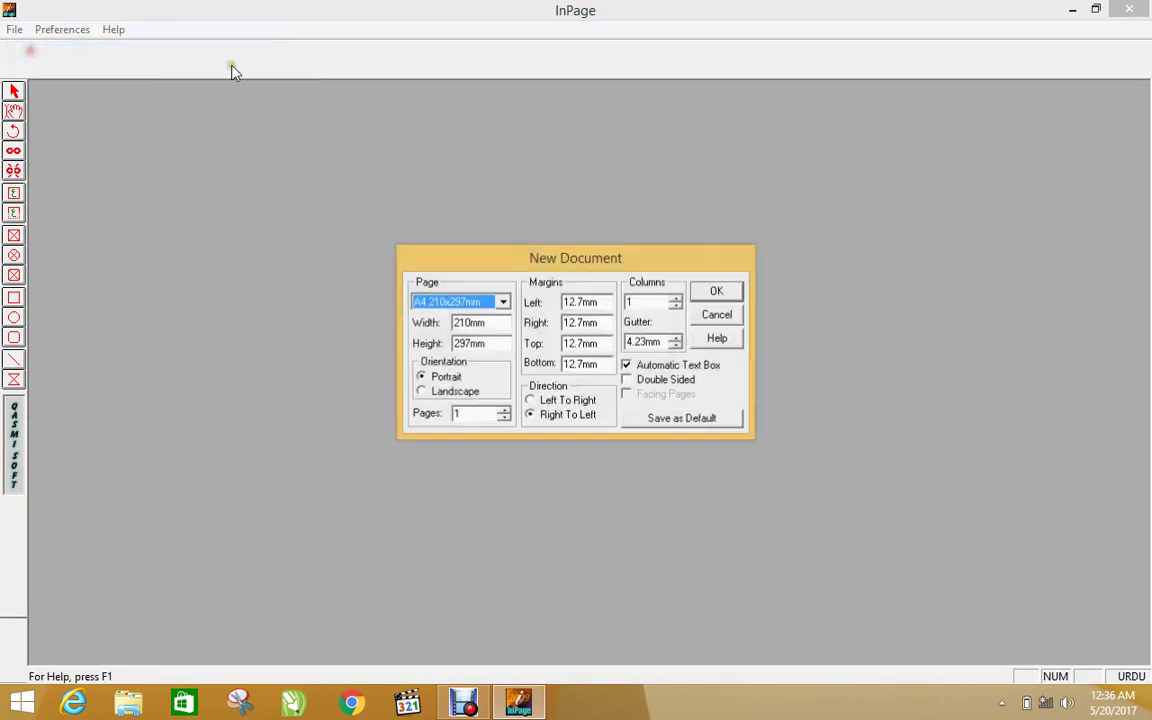
left_click(718, 291)
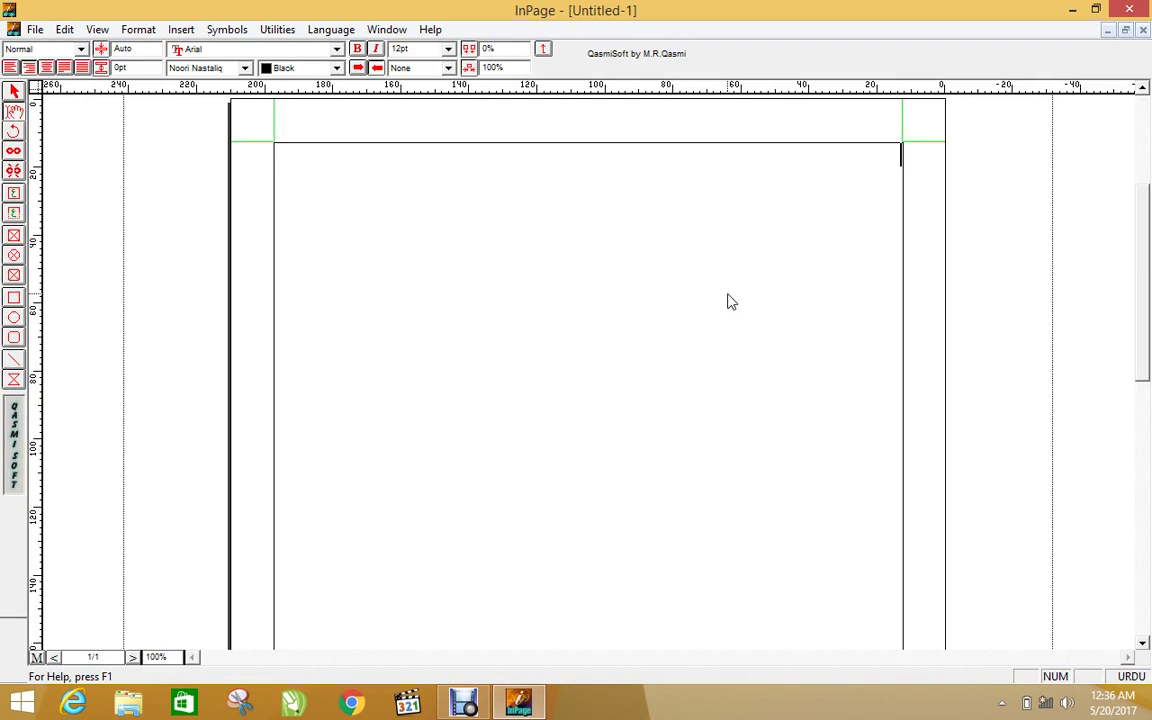
left_click(150, 30)
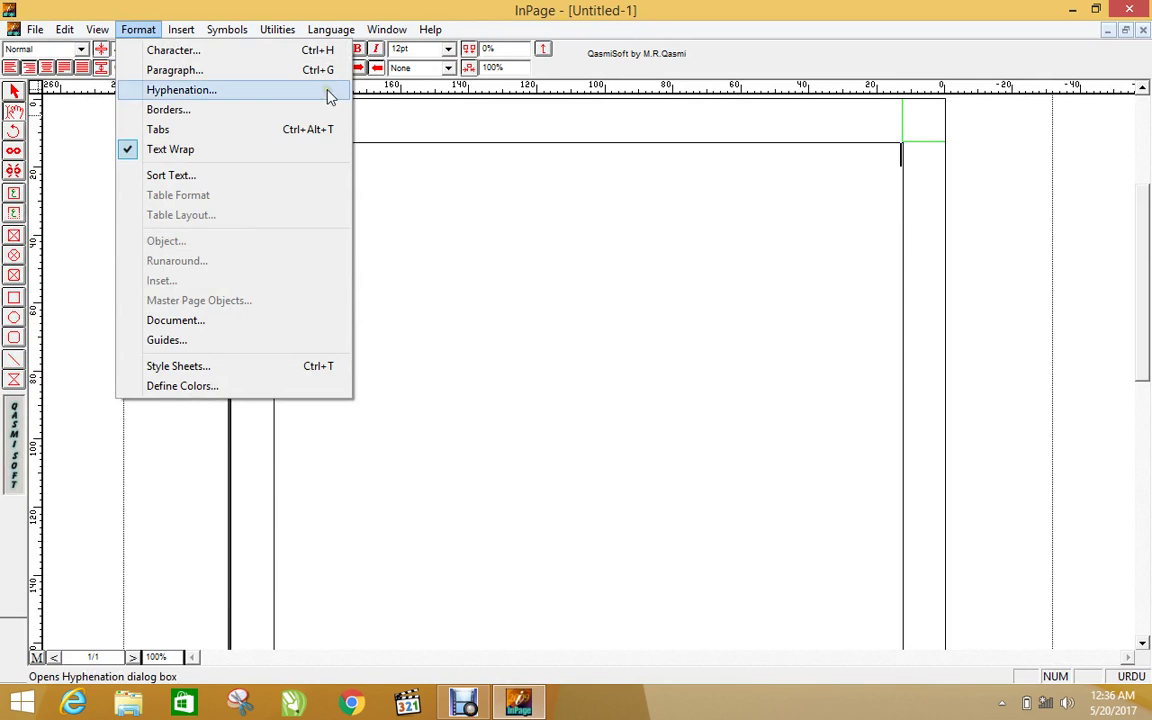
left_click(222, 109)
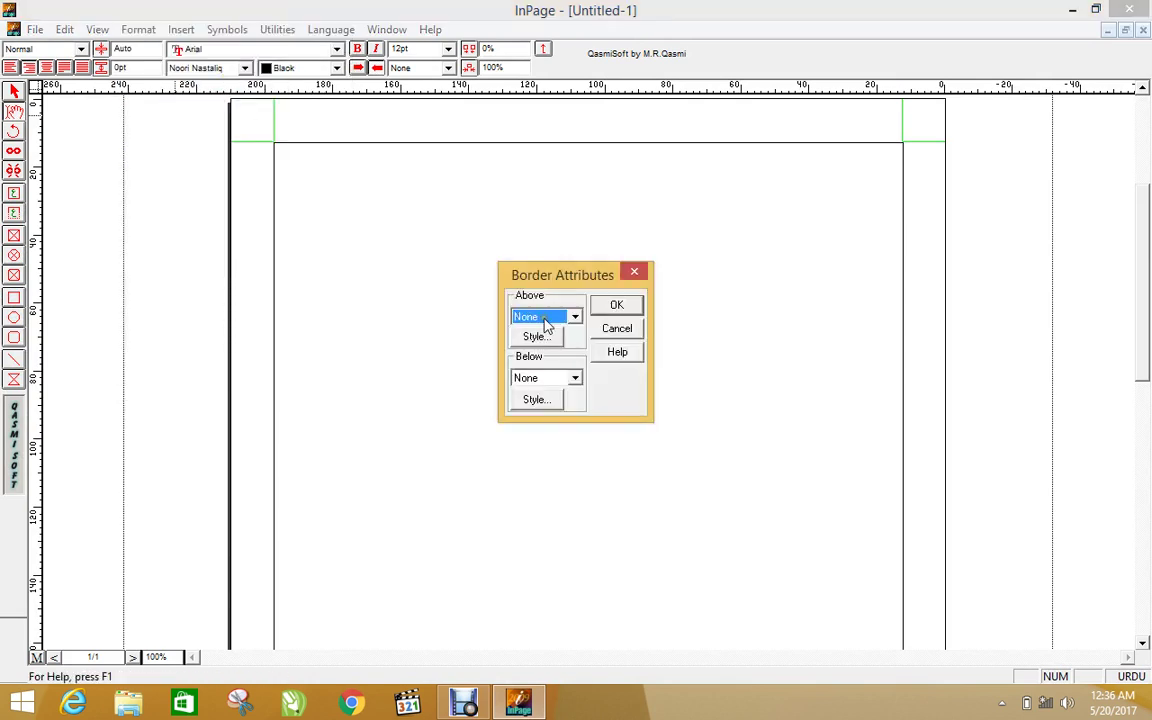
left_click(617, 329)
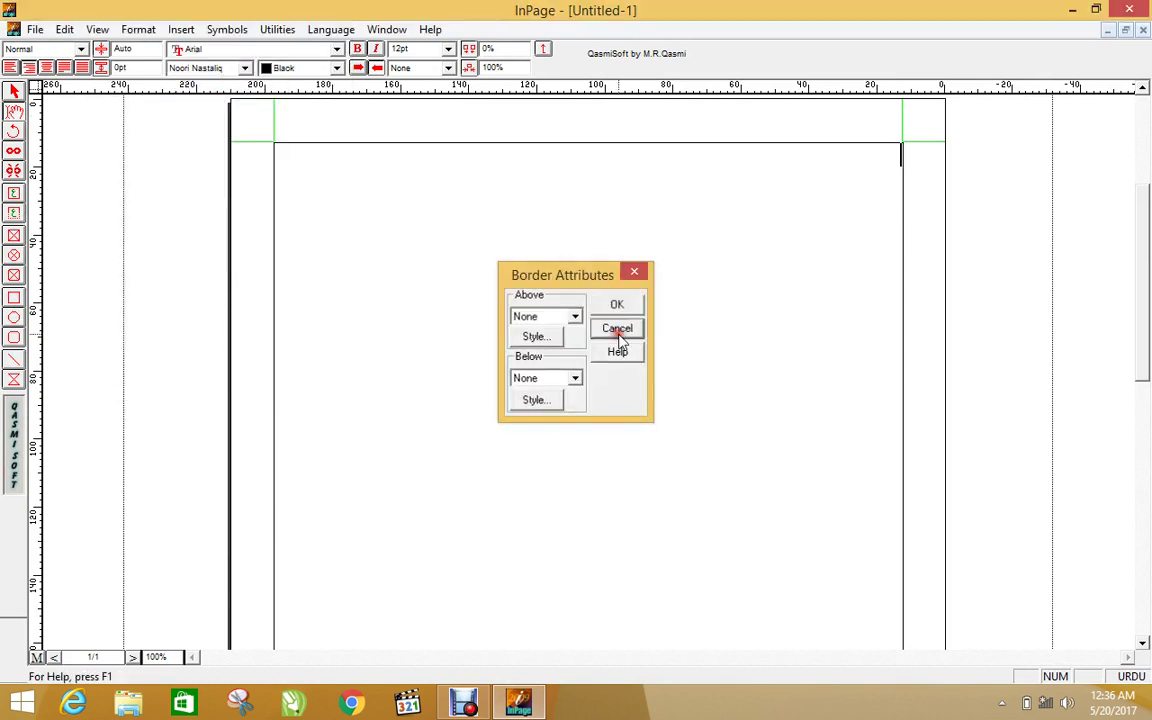
left_click(178, 30)
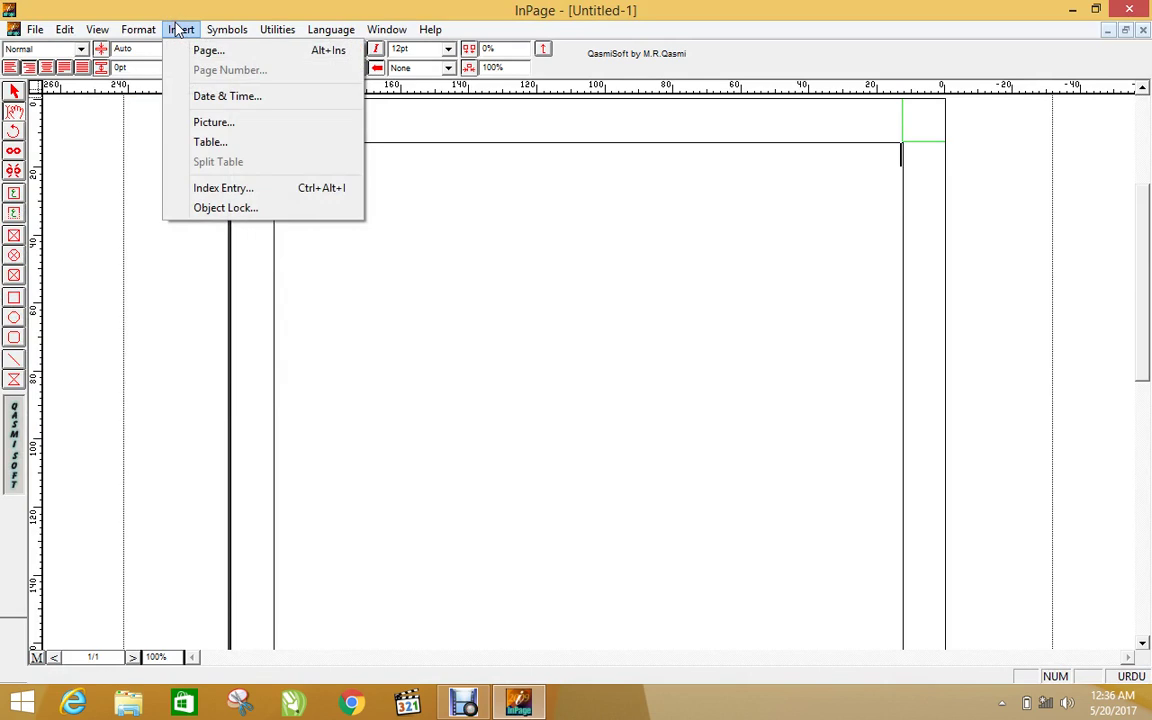
mouse_move(150, 35)
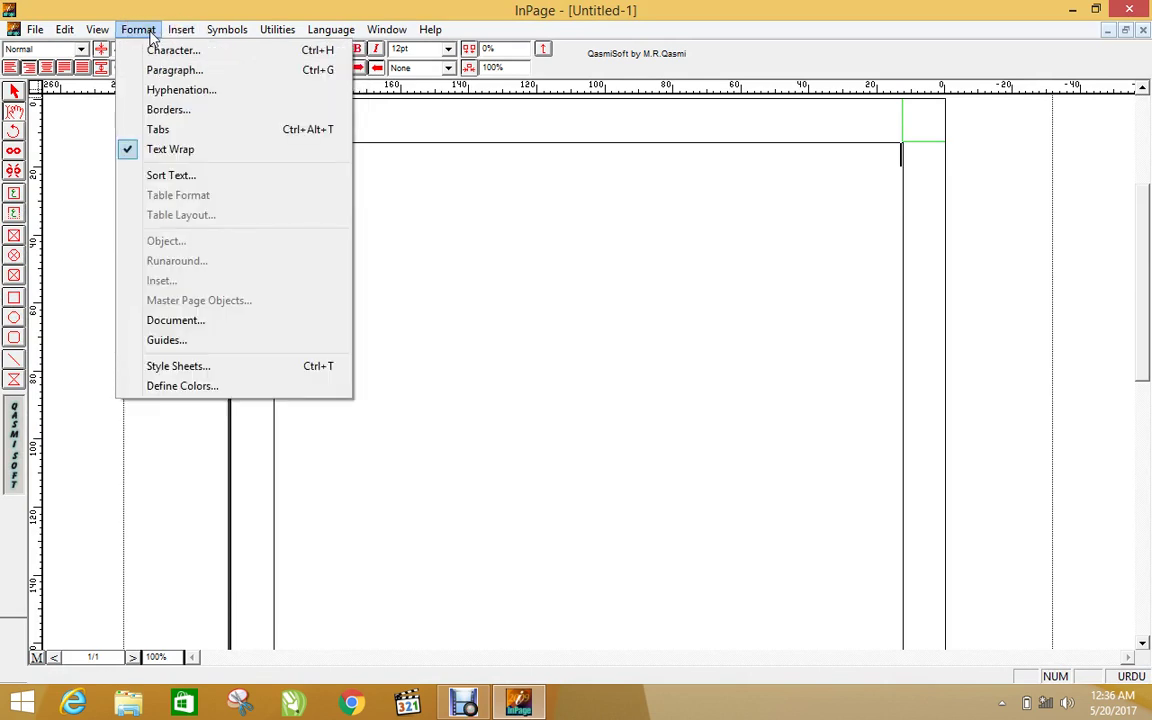
mouse_move(178, 22)
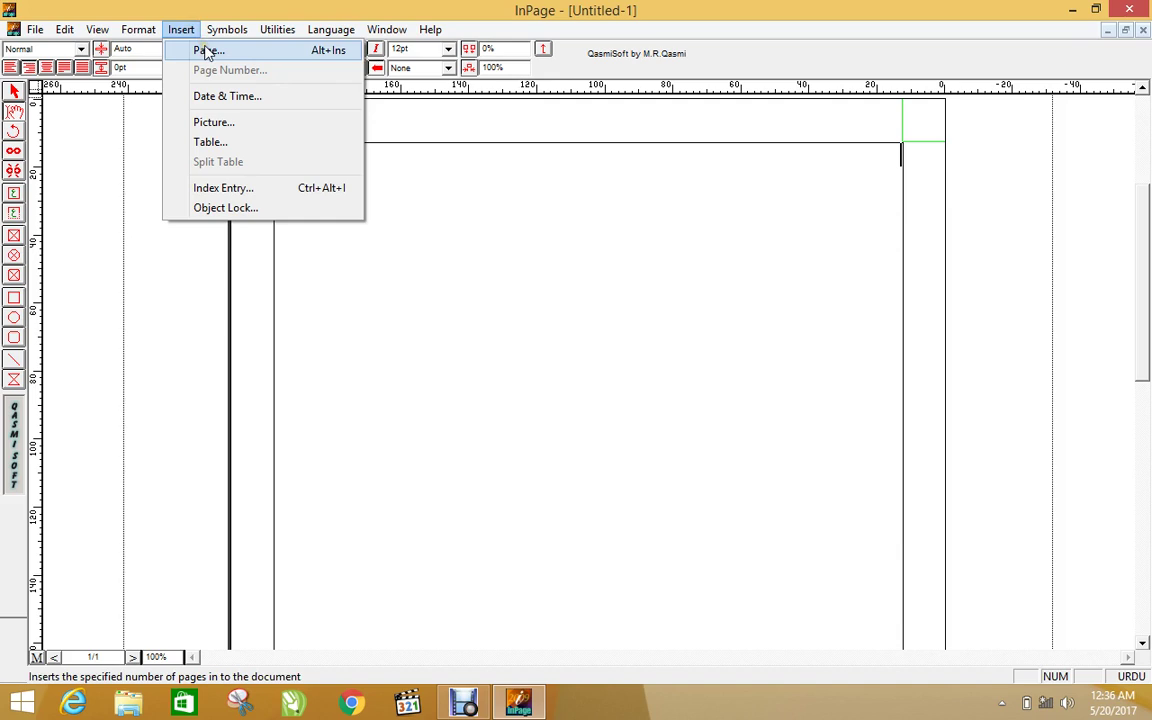
left_click(206, 52)
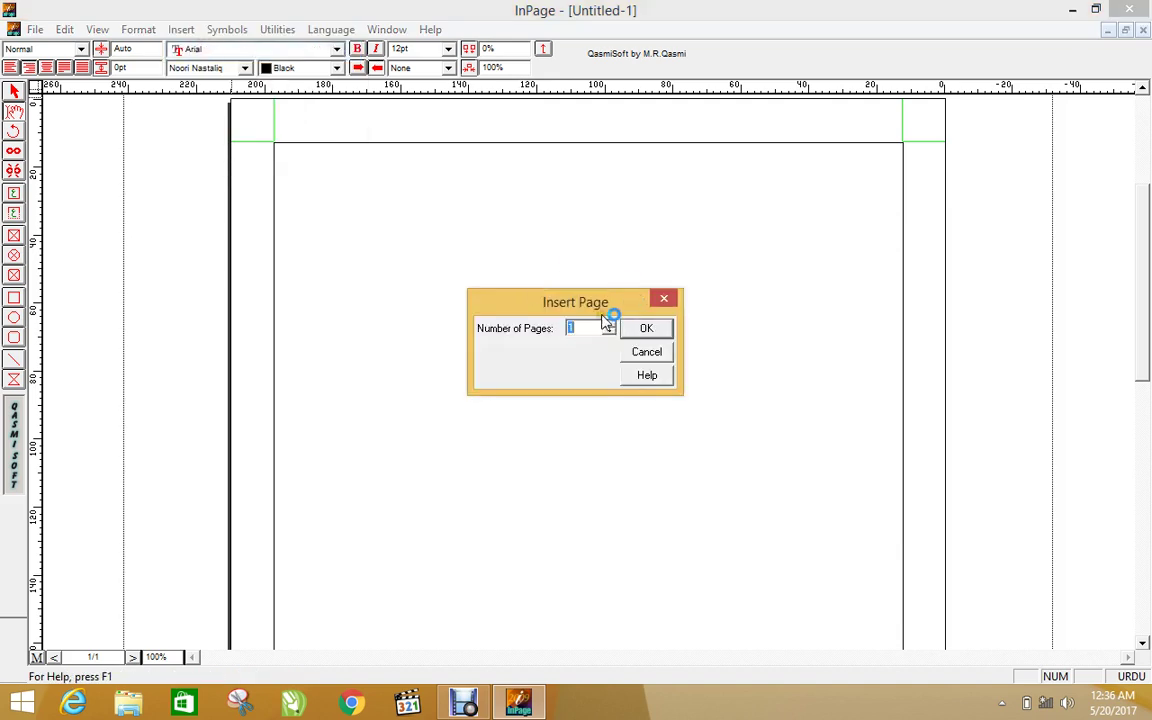
left_click_drag(599, 314, 572, 275)
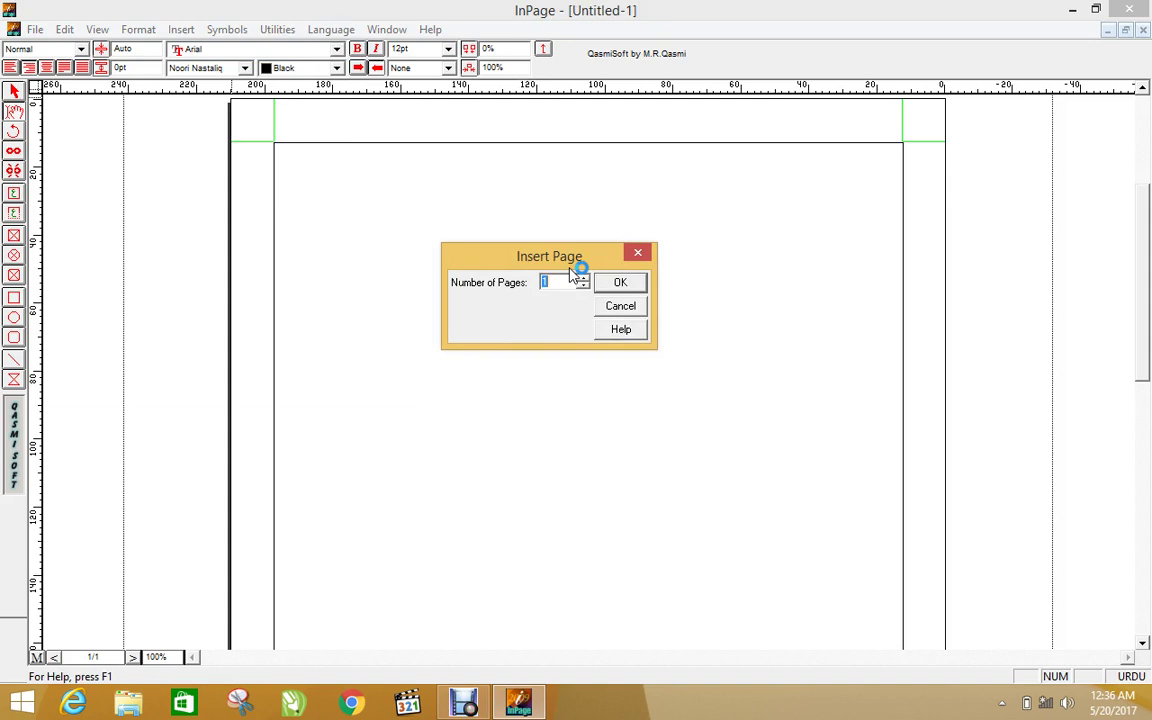
left_click(630, 306)
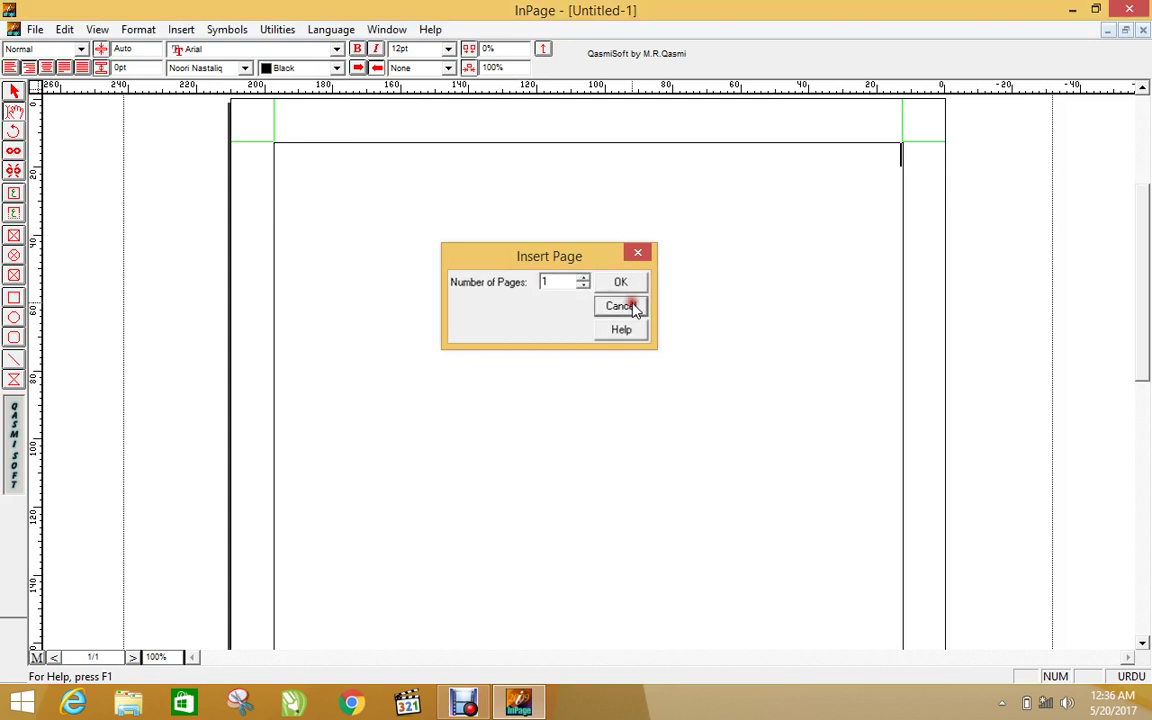
Insert 5 additional pages into the document
left_click(181, 29)
left_click(194, 50)
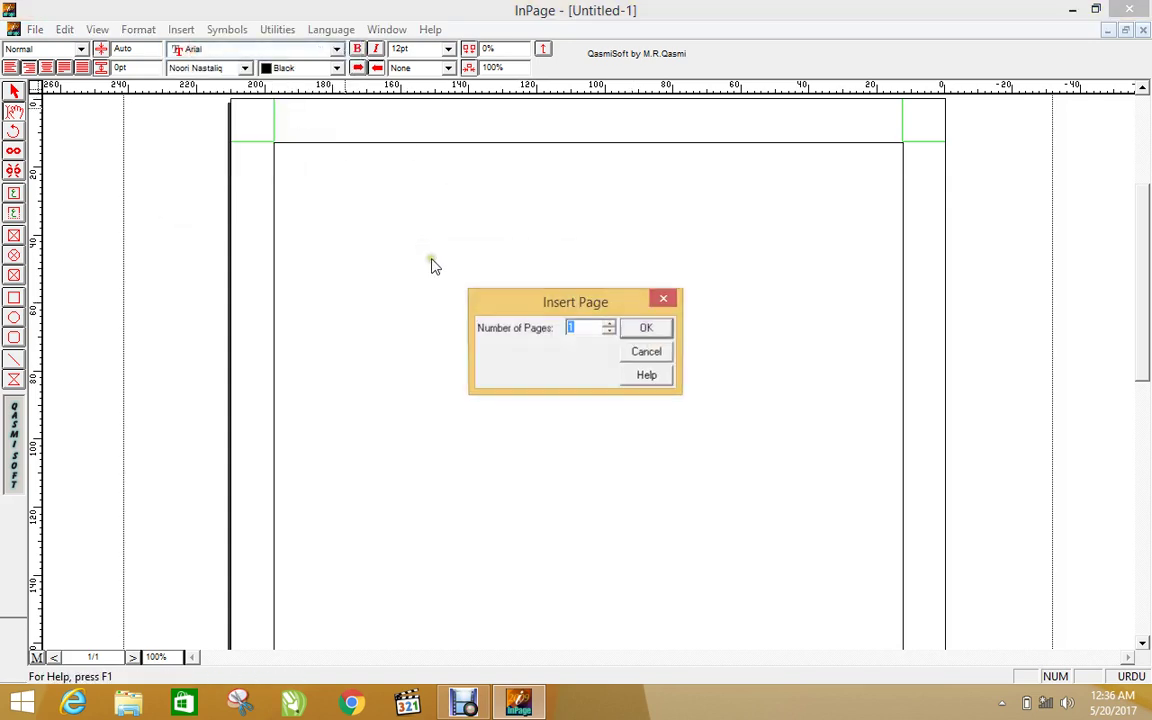
left_click_drag(556, 302, 537, 190)
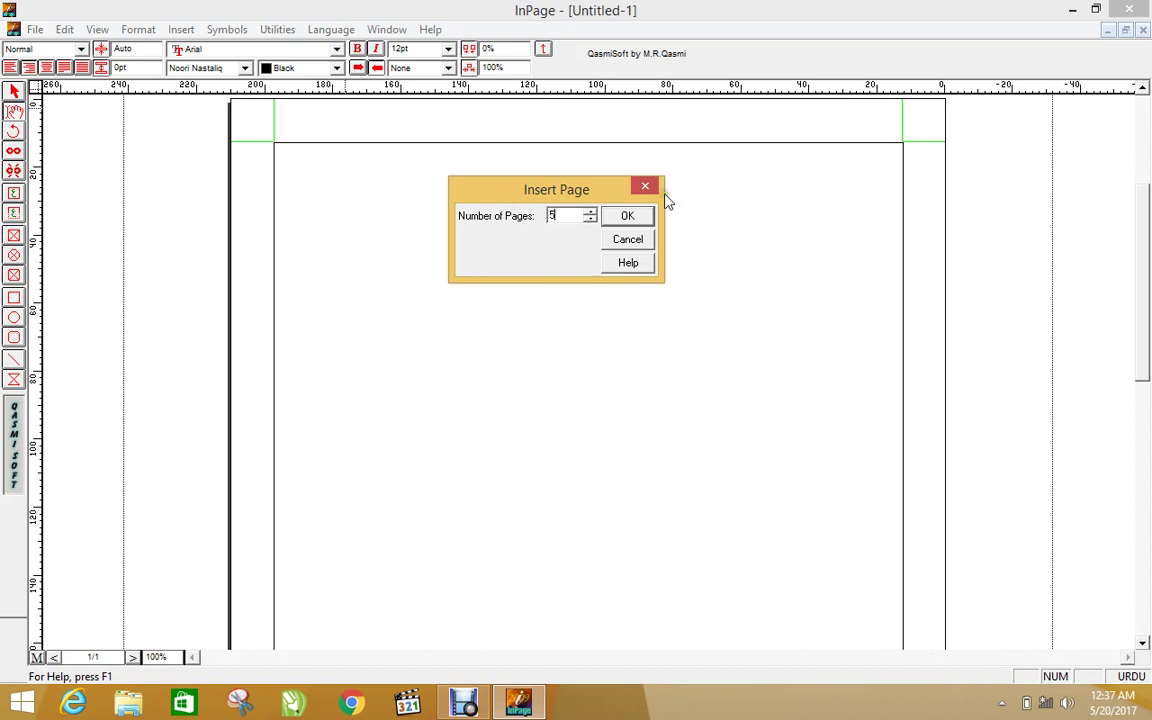
left_click(630, 215)
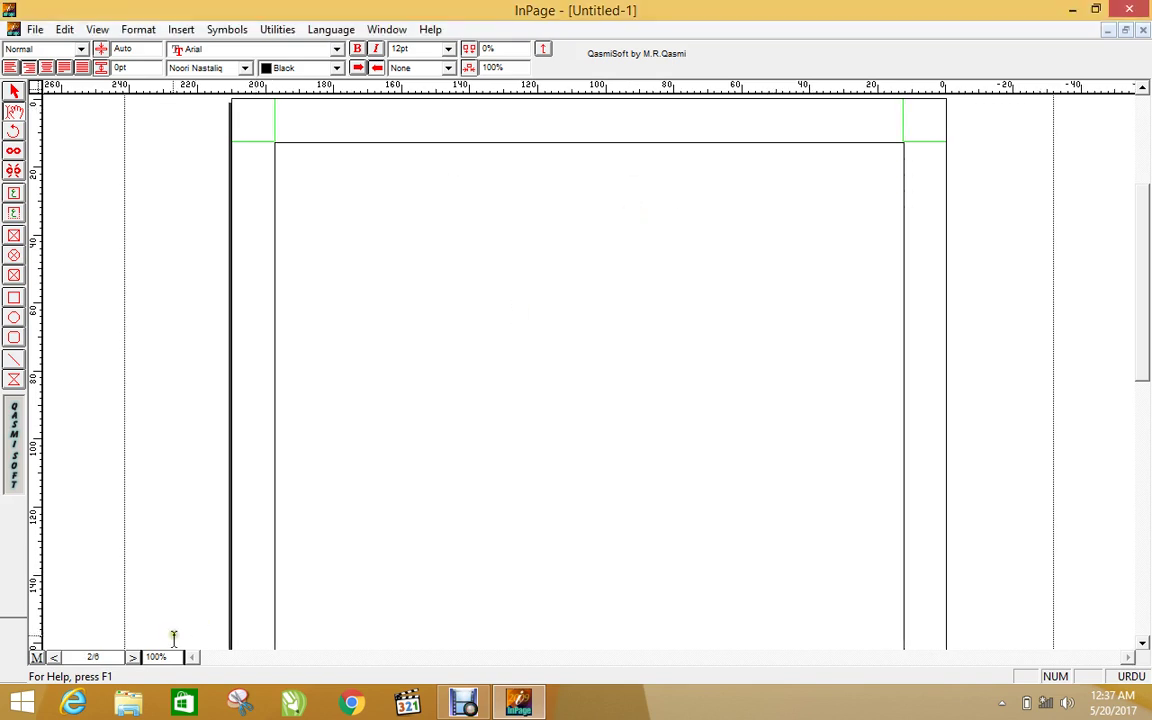
Browse backward and forward through the document's pages to check the inserted ones
left_click(56, 659)
left_click(54, 659)
left_click(54, 659)
left_click(134, 657)
left_click(134, 657)
left_click(134, 657)
left_click(134, 657)
left_click(134, 657)
Try twice to insert the date and time on the first page, dismissing each message
left_click(177, 31)
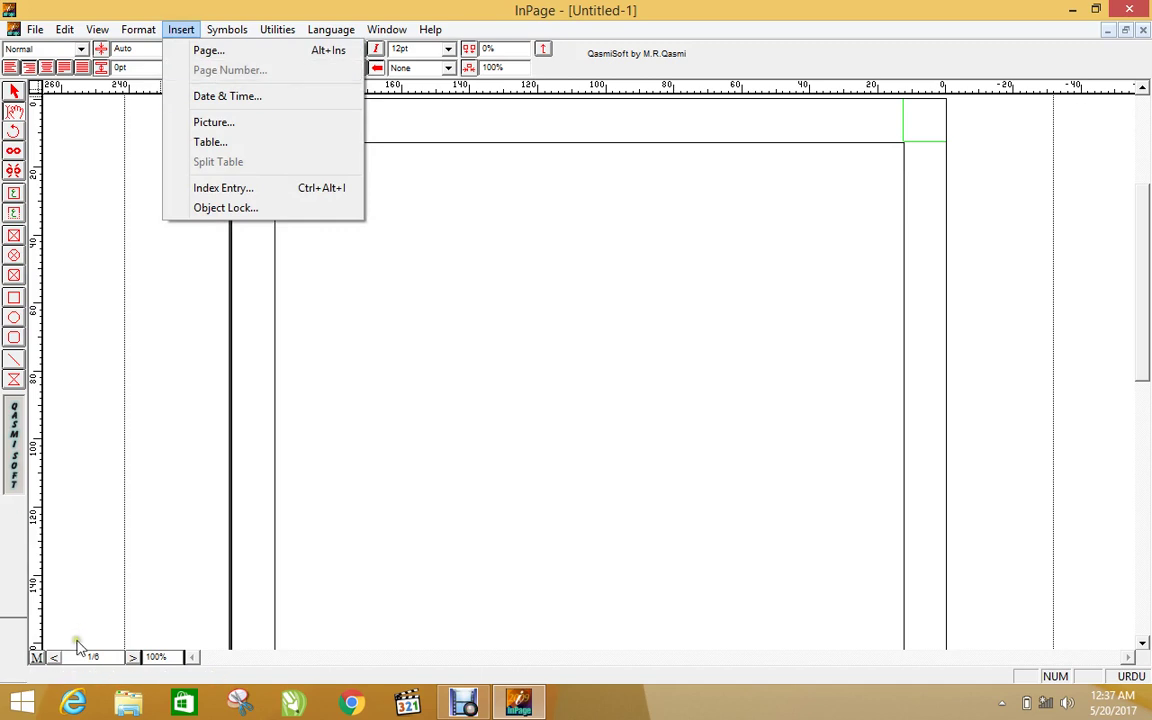
mouse_move(150, 29)
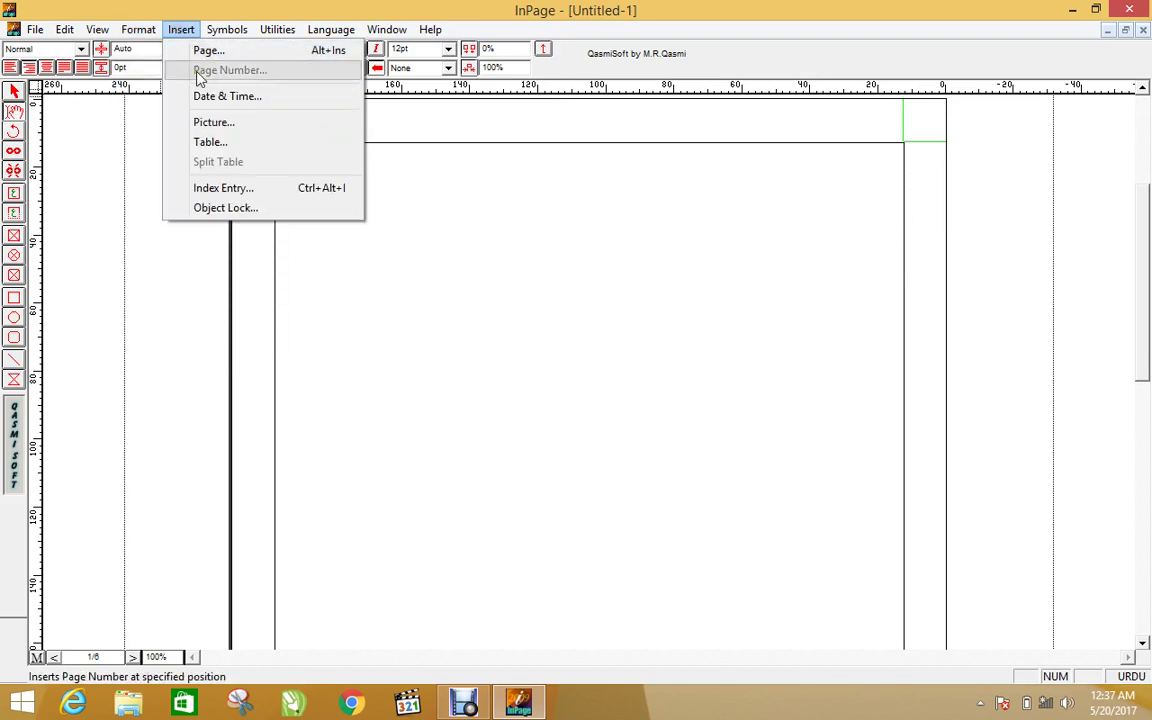
left_click(224, 98)
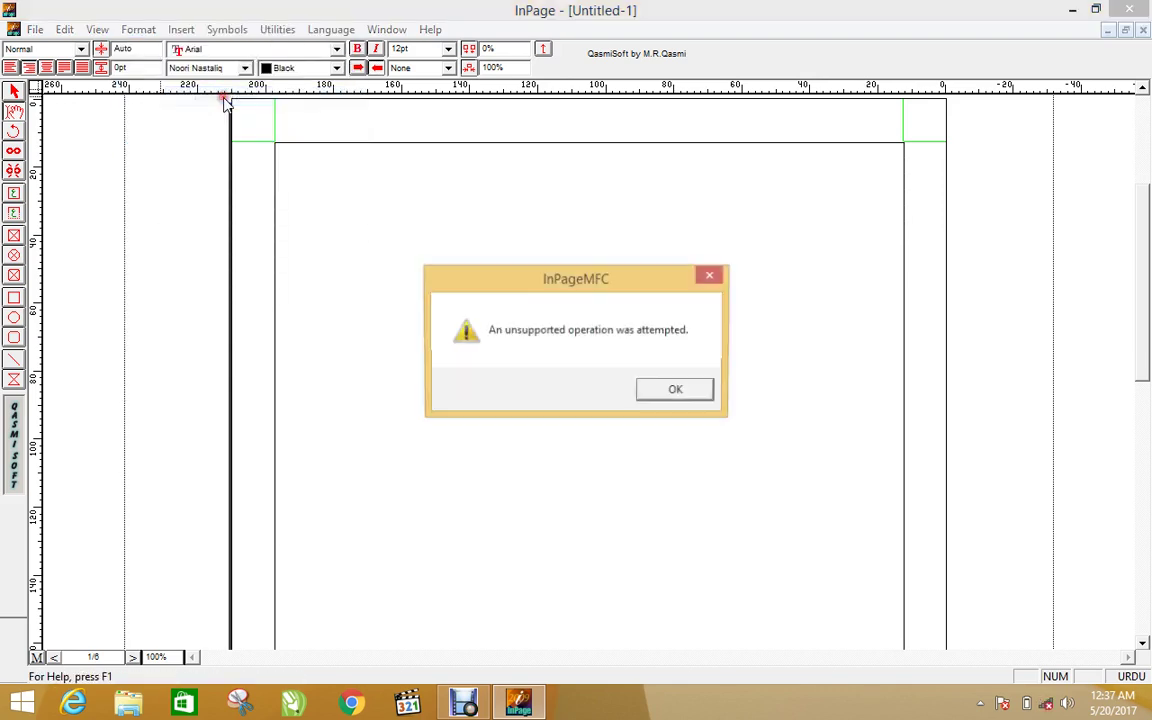
left_click(656, 394)
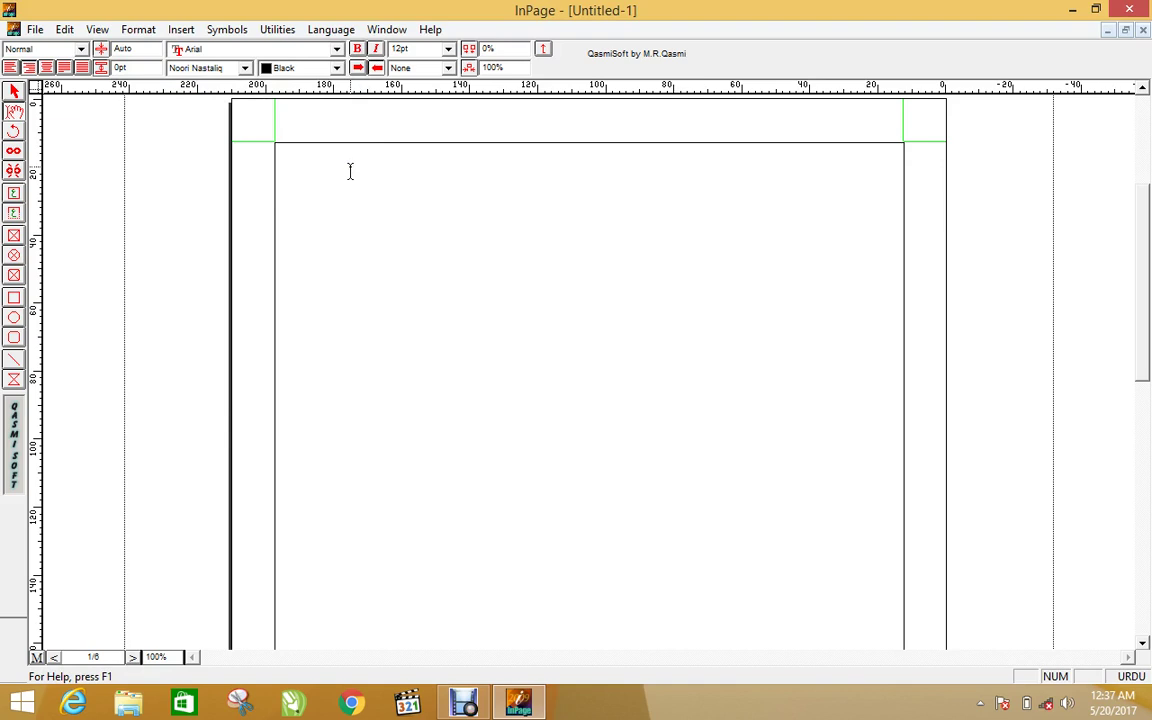
left_click(181, 29)
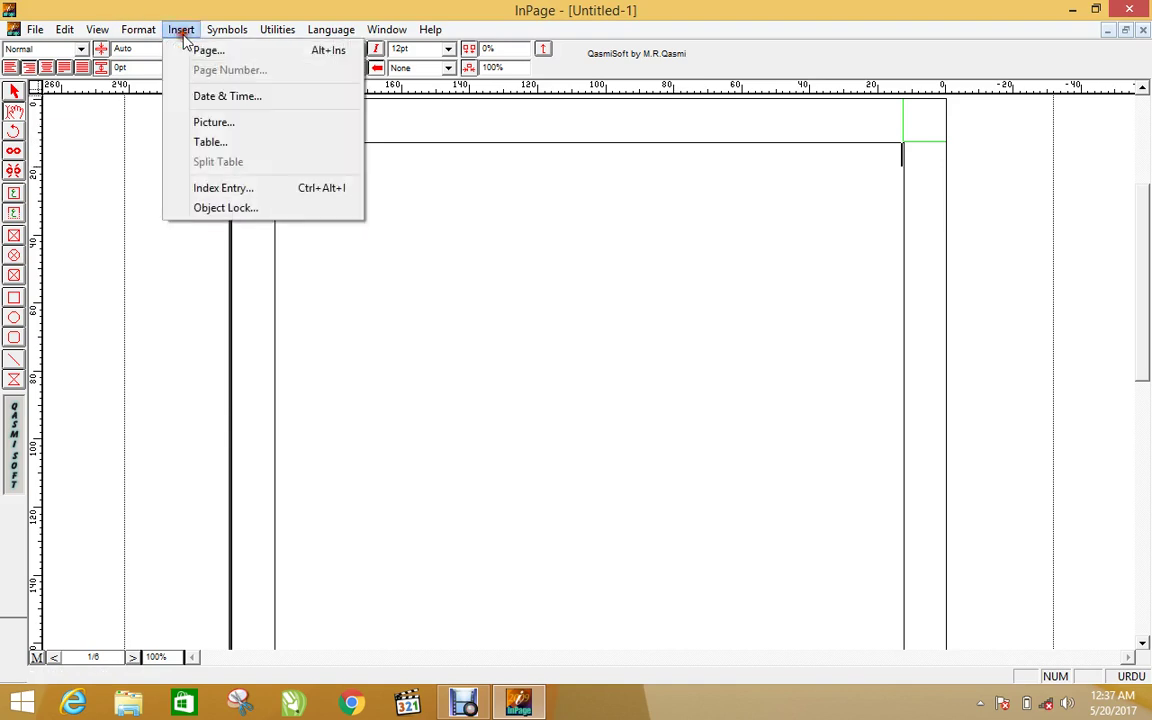
left_click(235, 100)
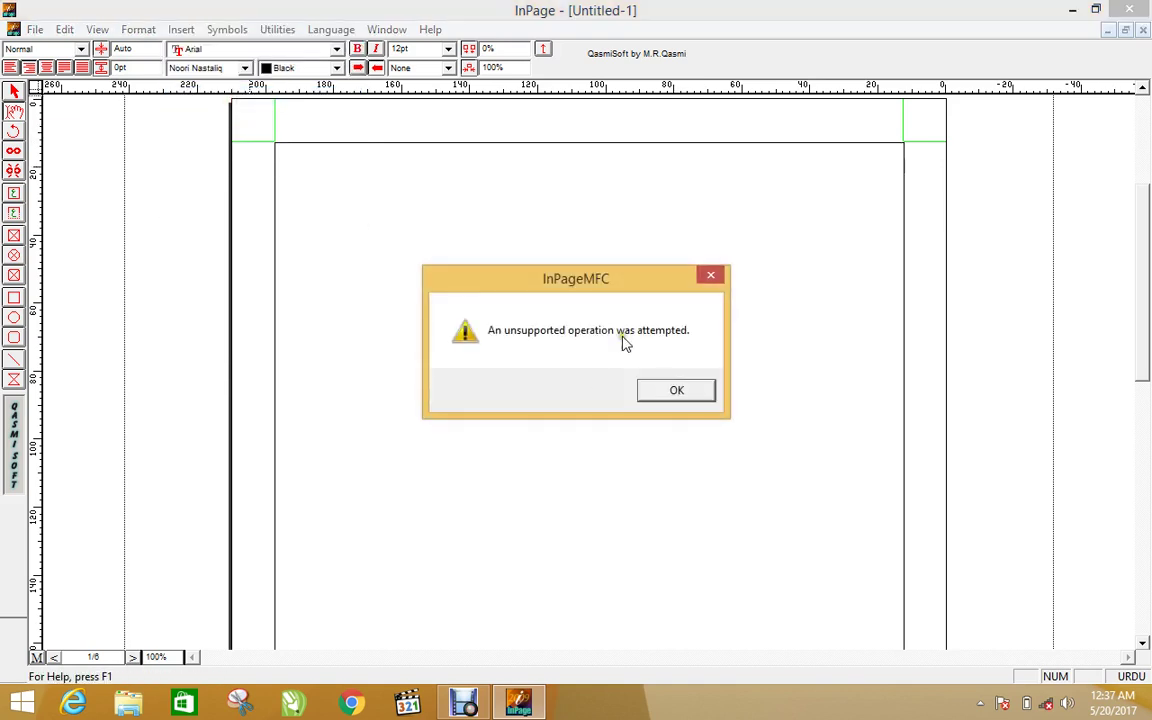
left_click_drag(614, 294, 551, 251)
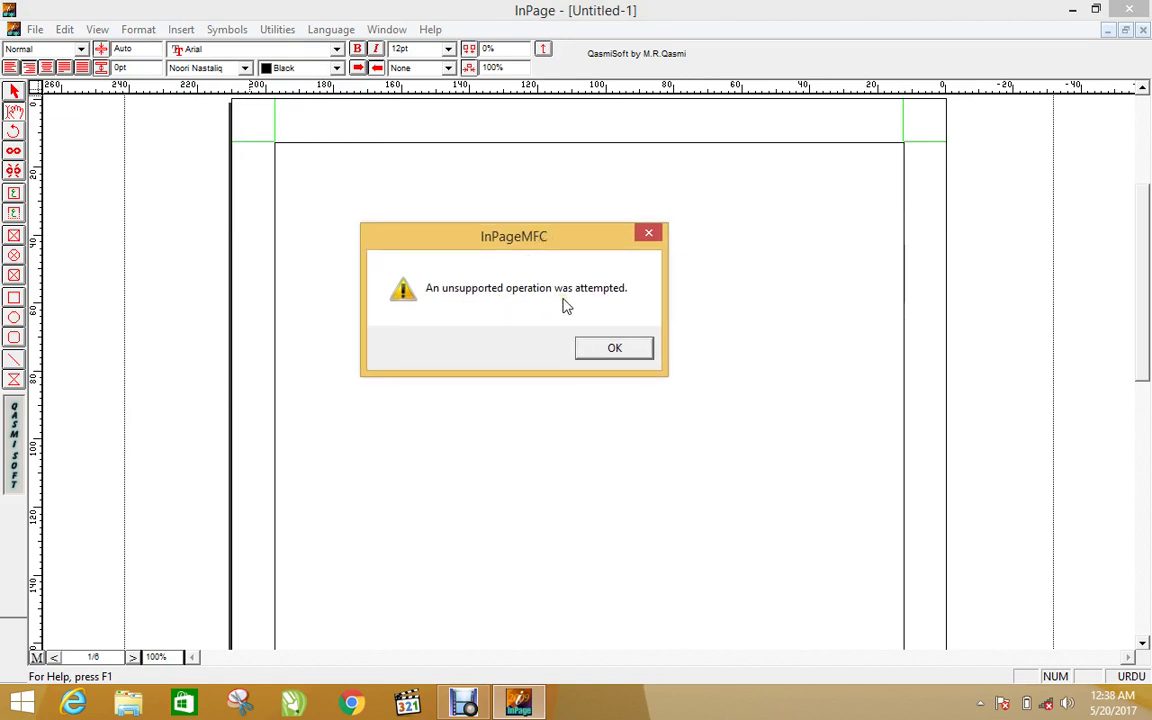
left_click(625, 352)
Try to set the character size to 36pt on the empty first page
left_click(450, 50)
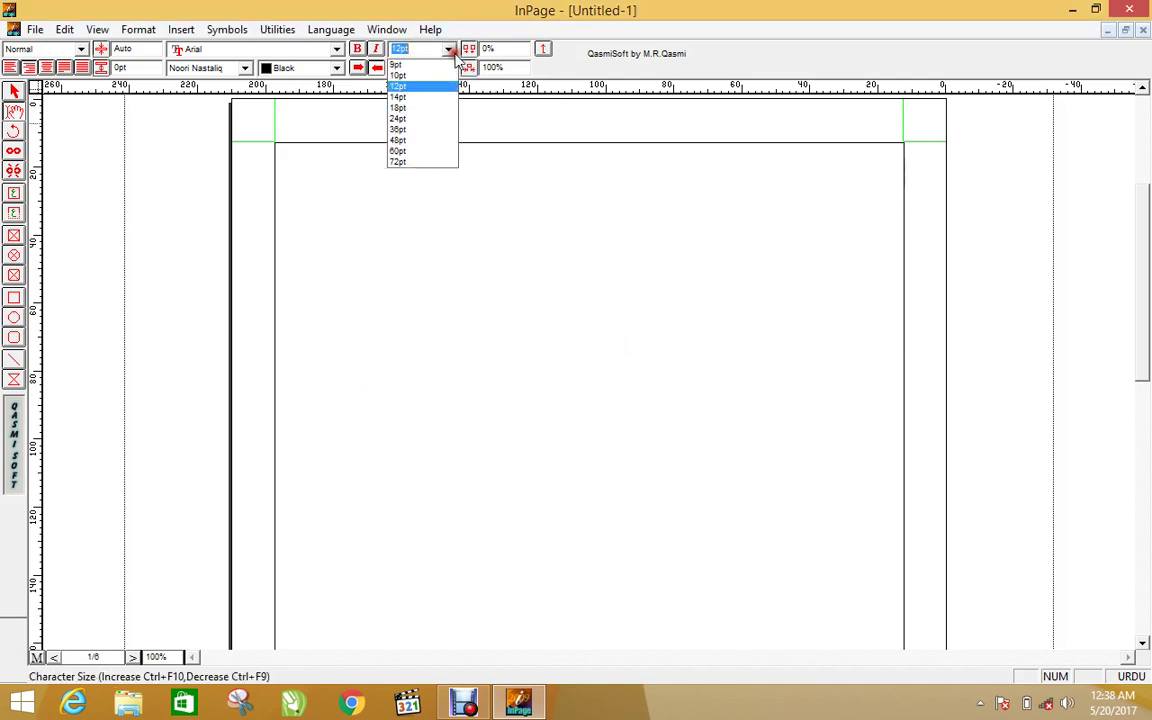
left_click(435, 131)
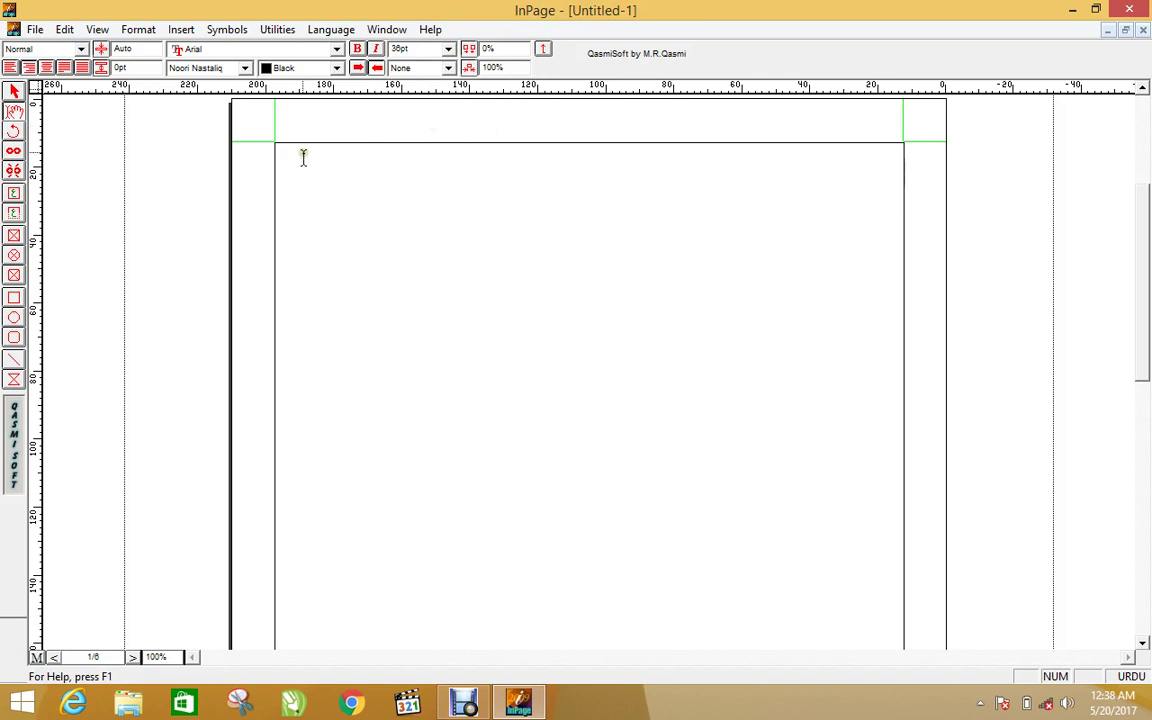
left_click(181, 29)
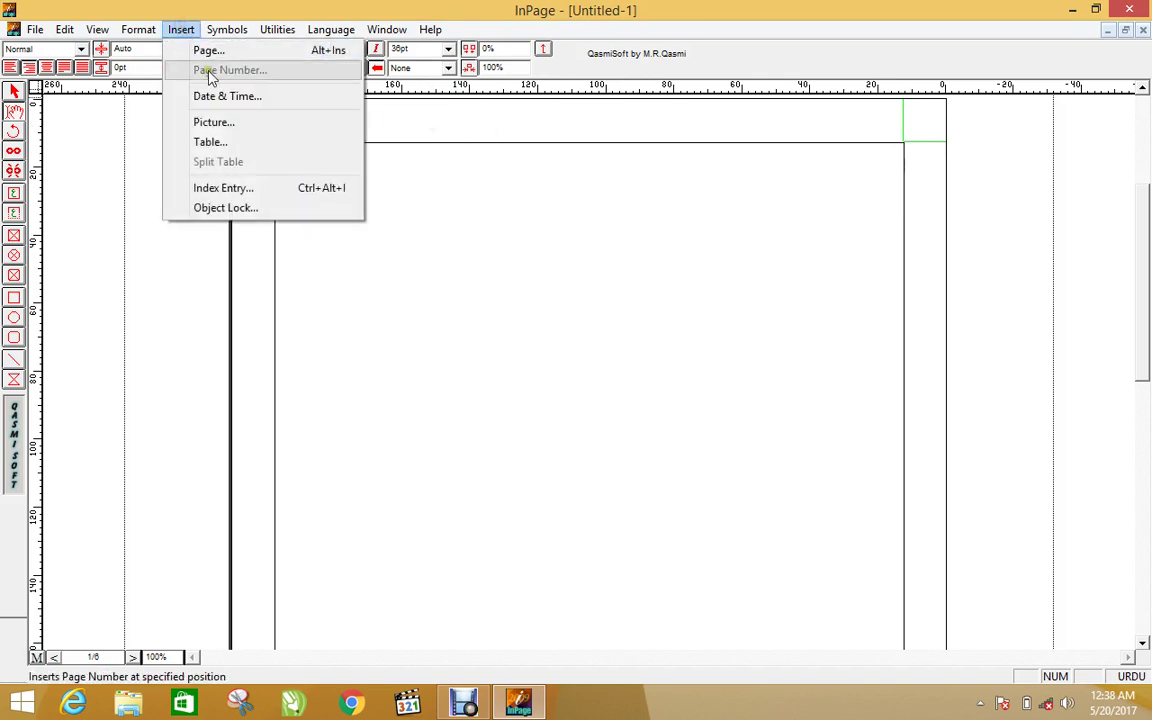
left_click(630, 206)
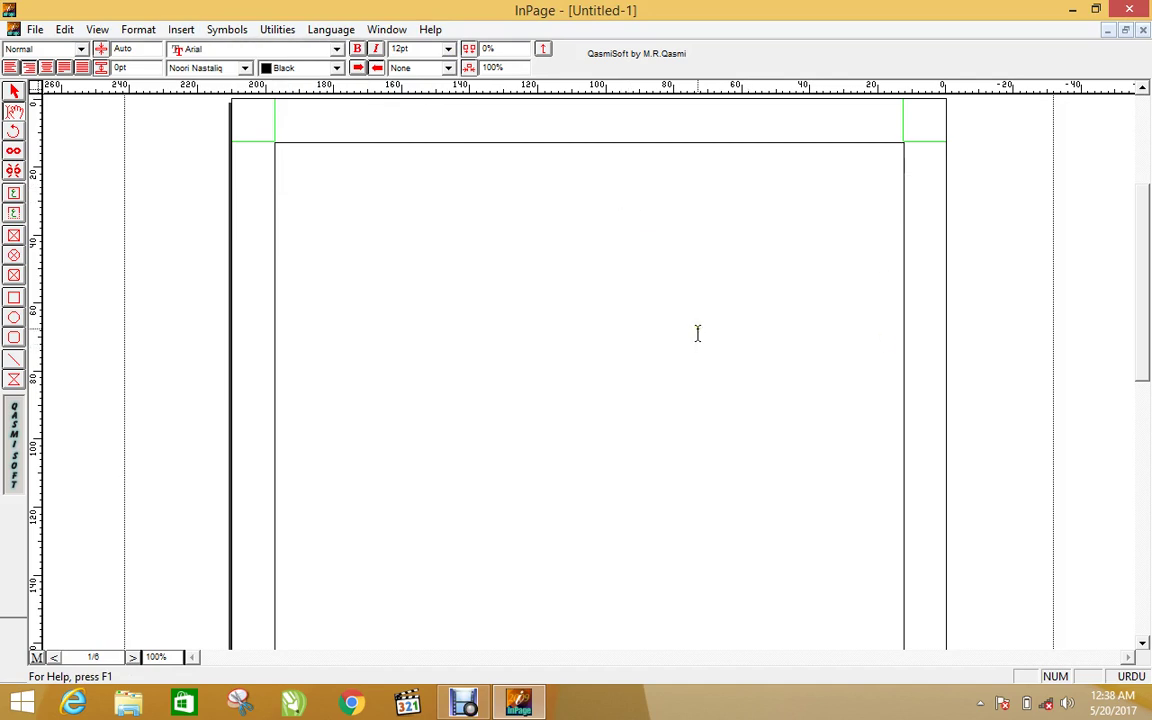
Switch the typing language to English, enter the date 2/3/2017 on the first page, and start a new line
key("ctrl+space")
key("ctrl+space")
type("2/3/452")
key("BackSpace")
key("BackSpace")
key("BackSpace")
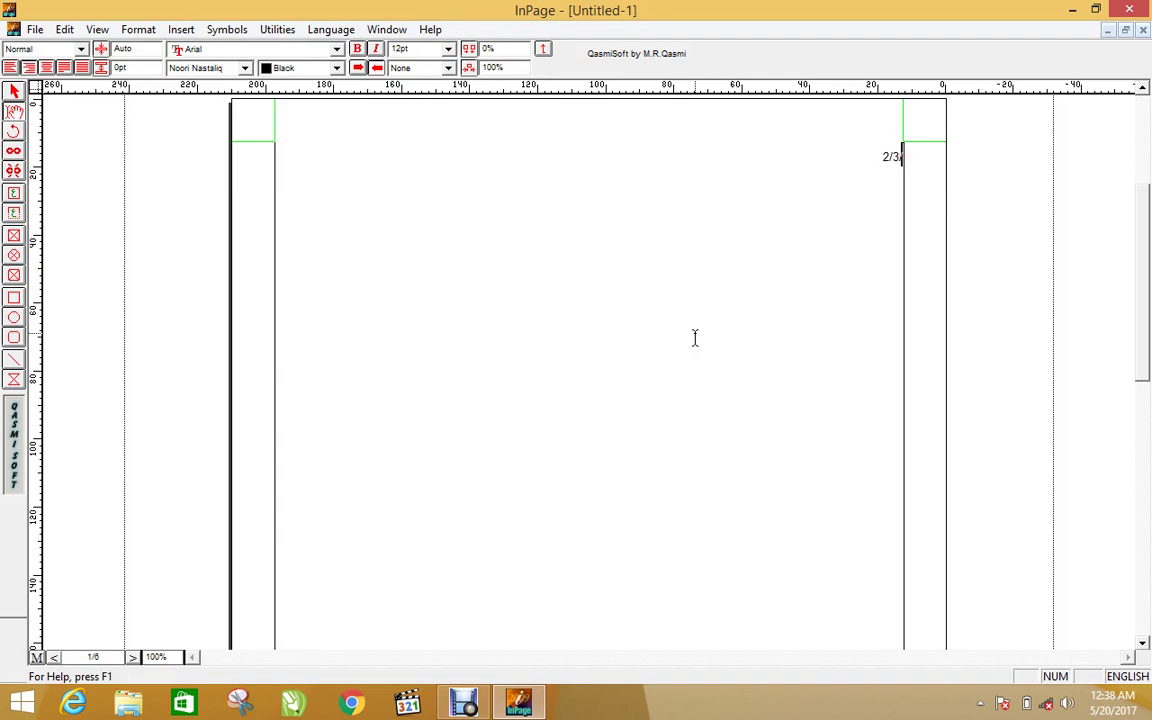
type("2017")
key("Return")
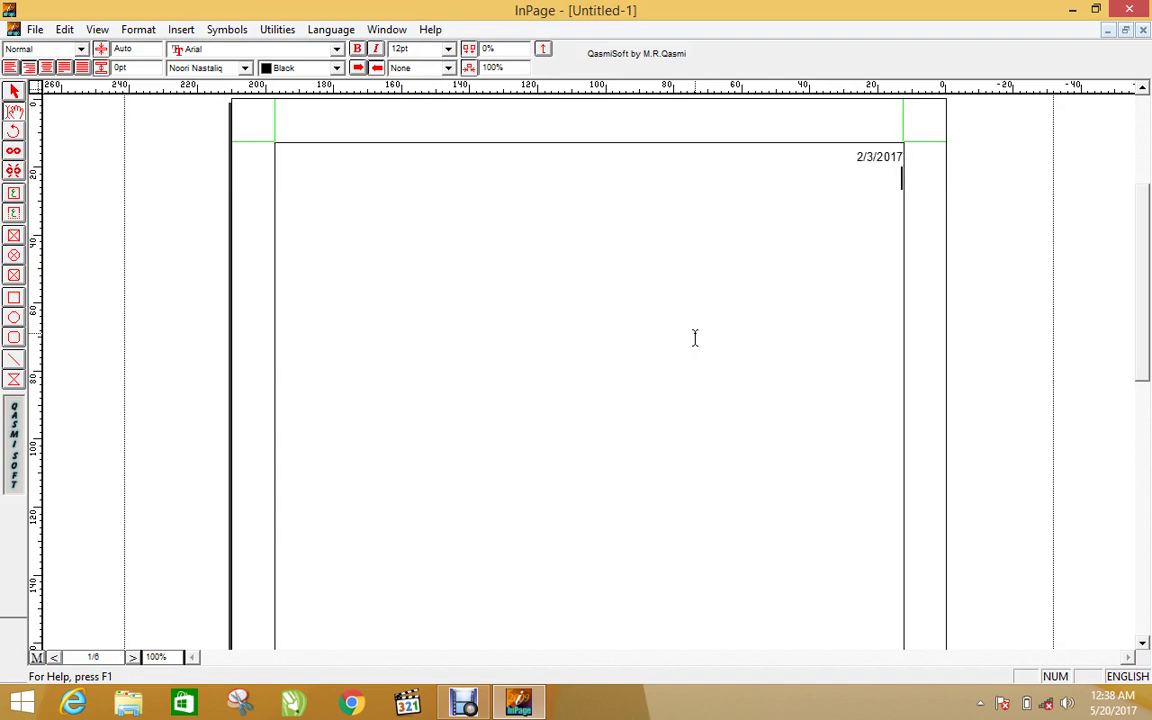
Insert the picture 2Q== from New folder inside MyPhotos on drive D: on the line below the date
left_click(179, 32)
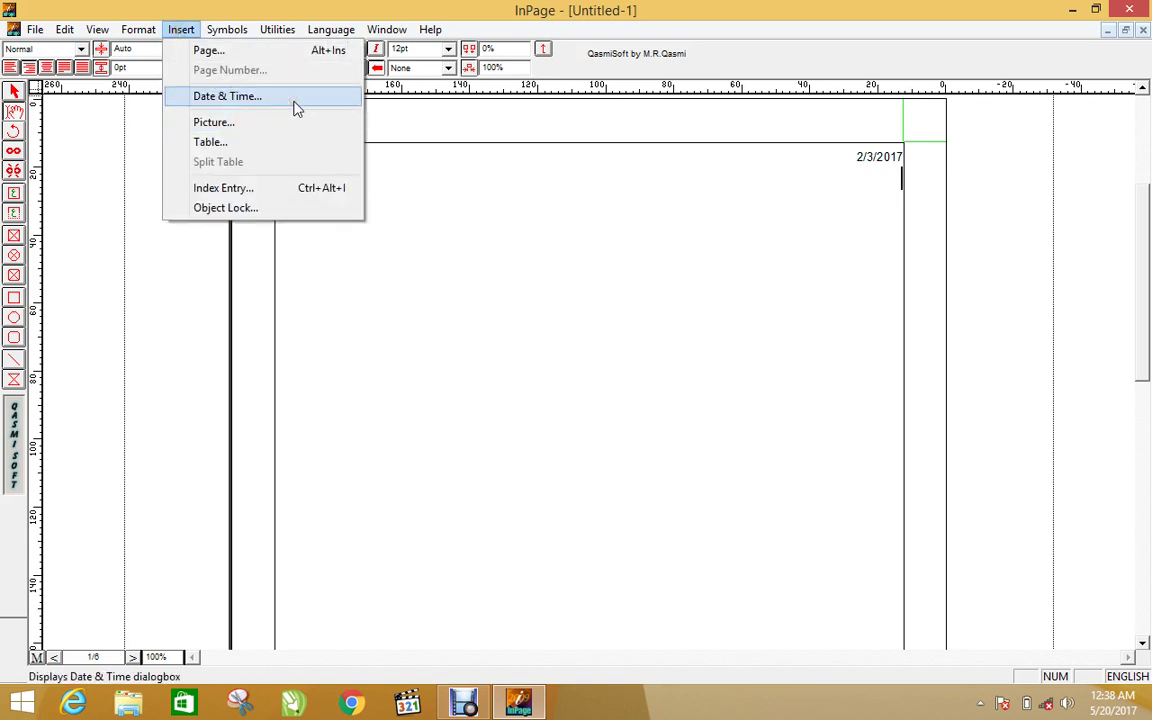
left_click(275, 131)
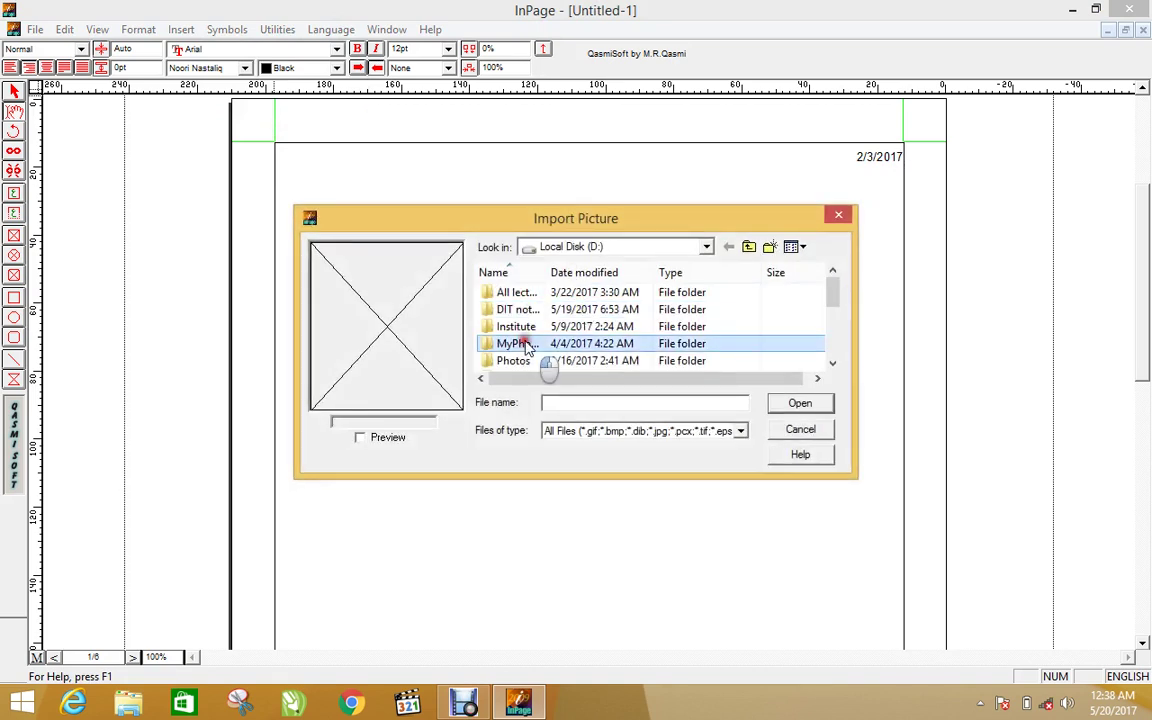
double_click(527, 344)
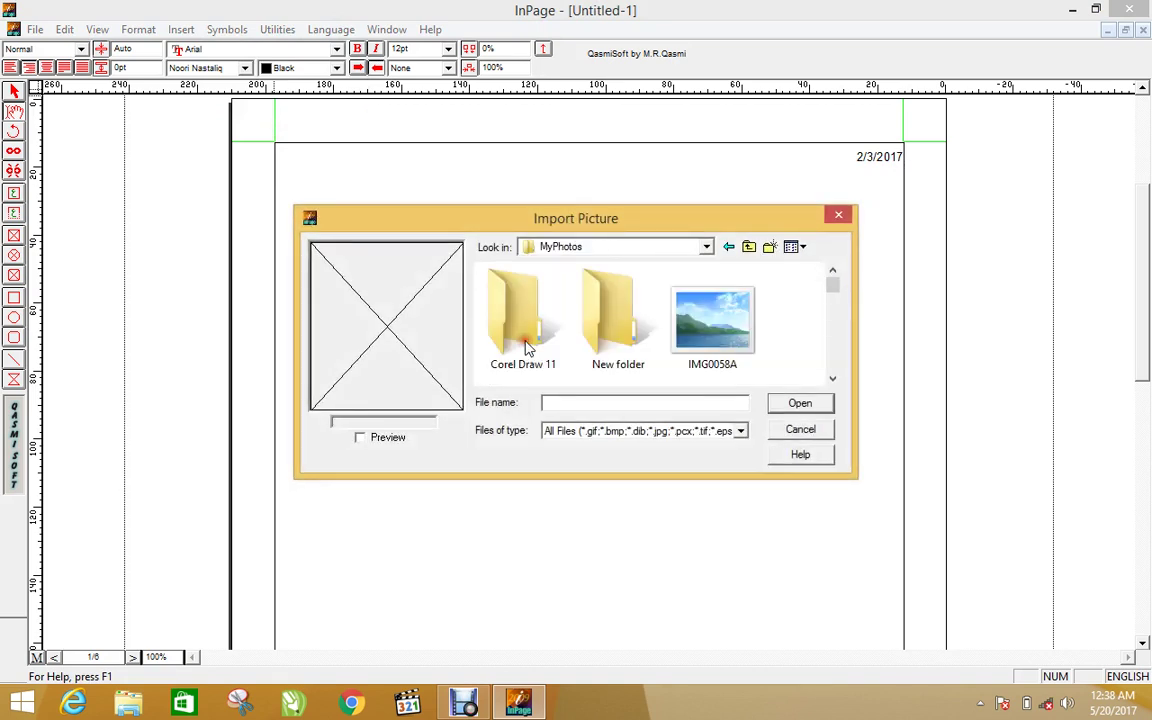
double_click(618, 338)
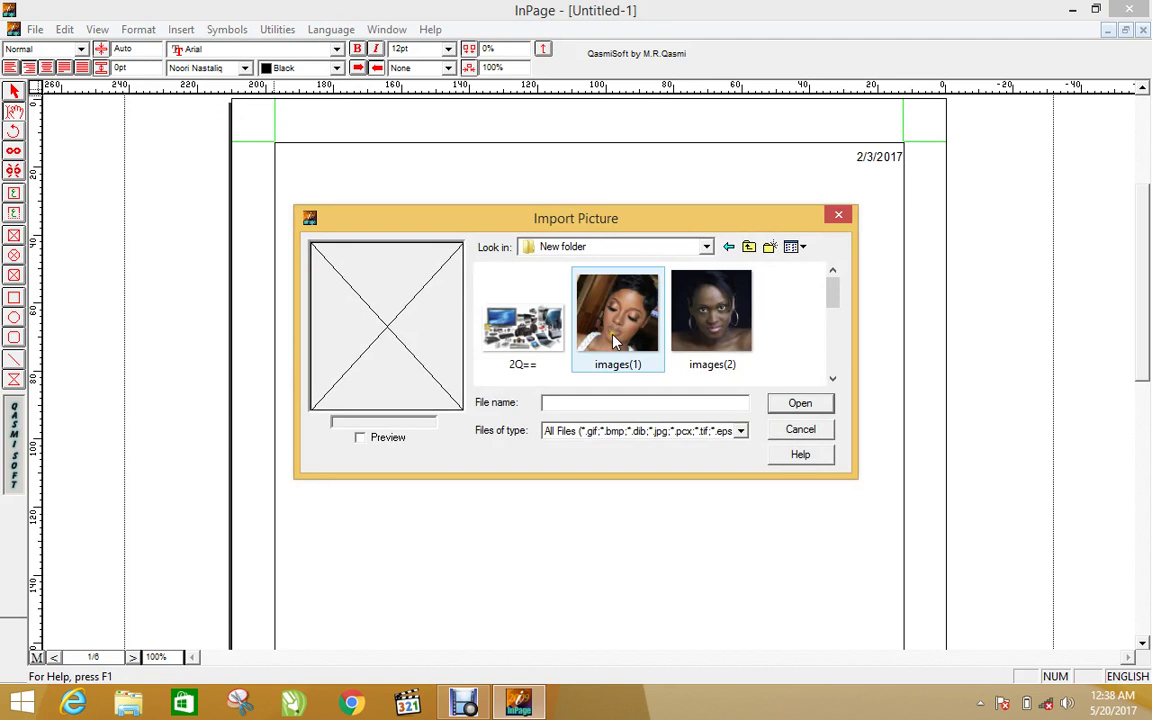
left_click(522, 318)
left_click(789, 398)
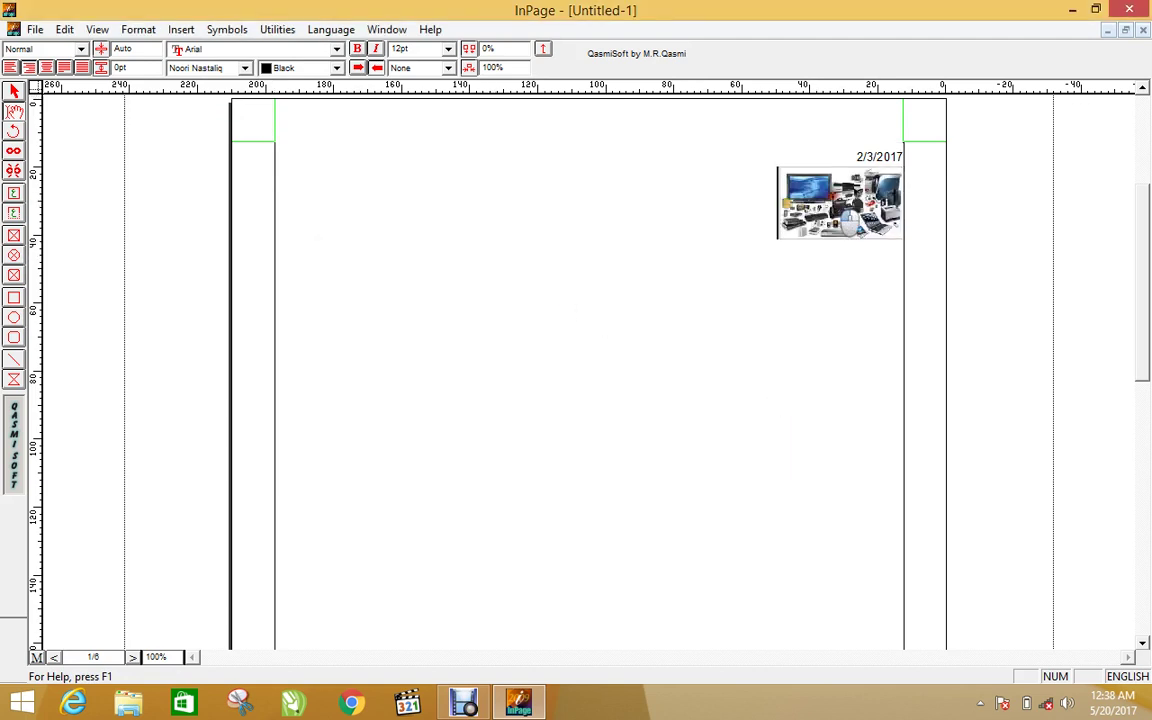
Delete the picture below the date on the first page, leaving the cursor in the text
left_click(14, 92)
left_click(822, 203)
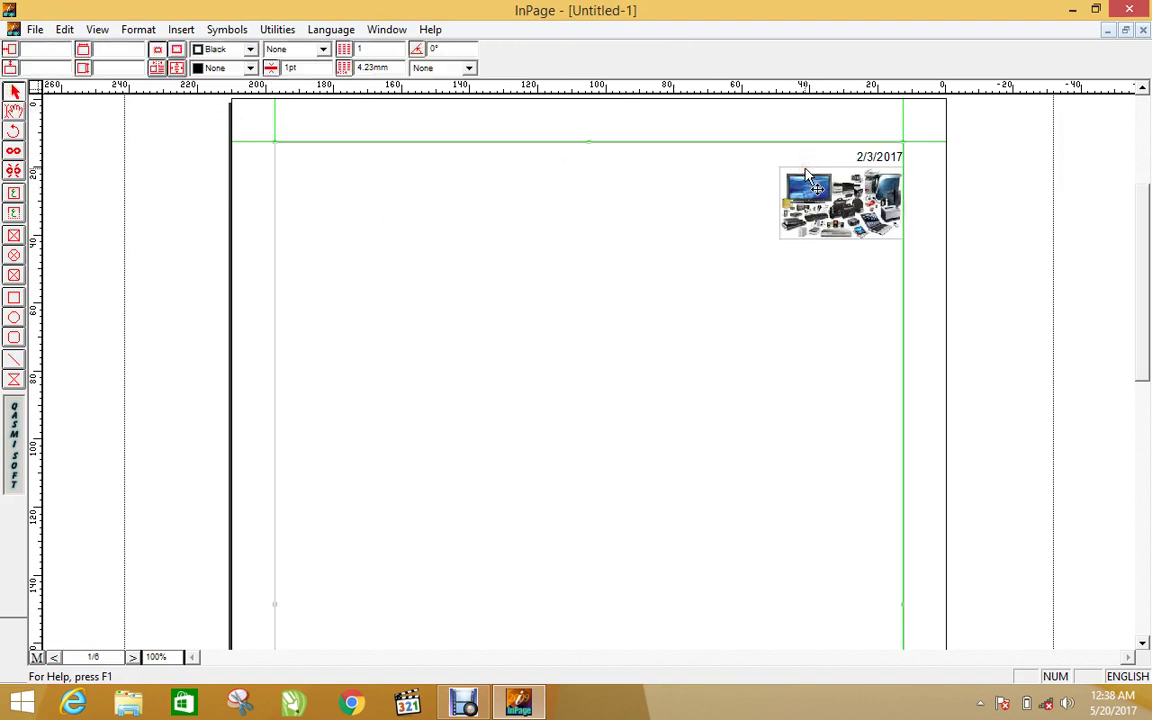
left_click(724, 151)
left_click(14, 111)
left_click(785, 210)
key("Delete")
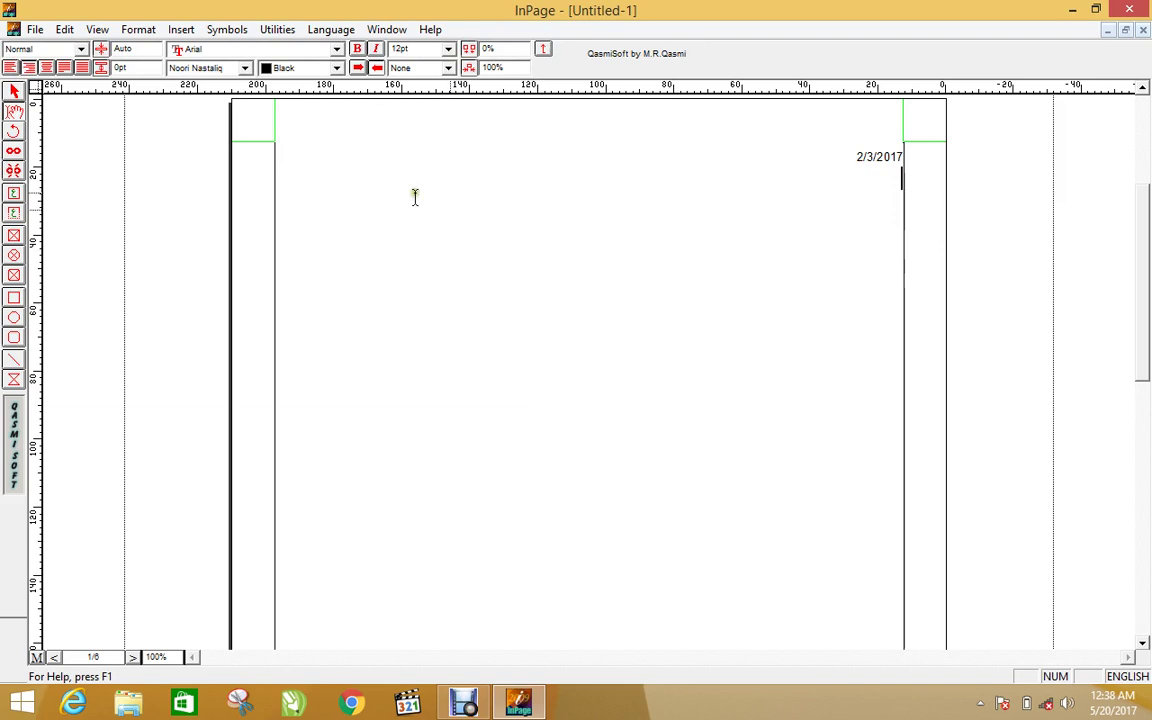
left_click(561, 292)
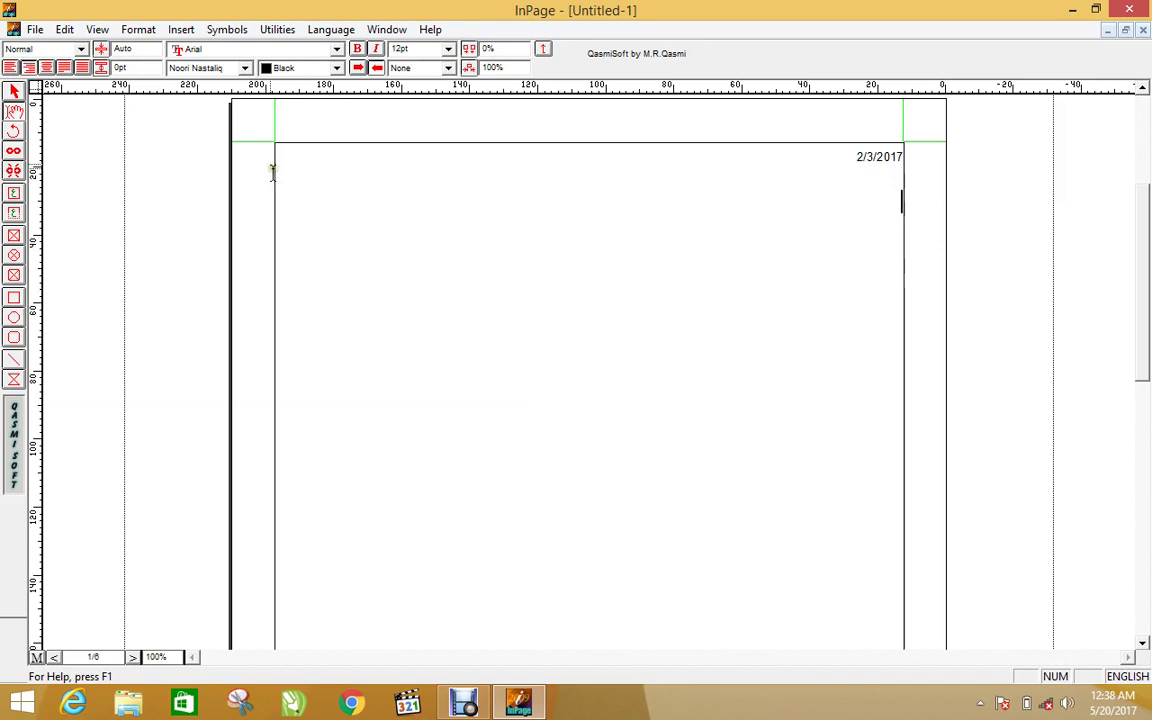
left_click(181, 29)
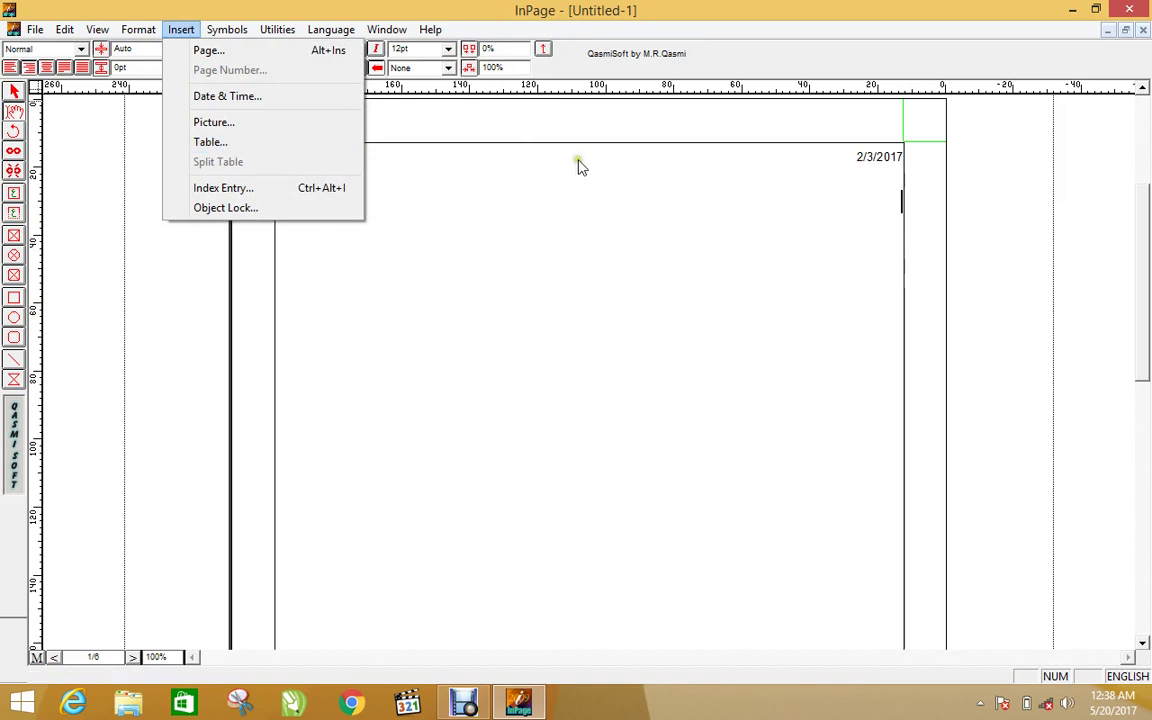
left_click(805, 138)
left_click(985, 155)
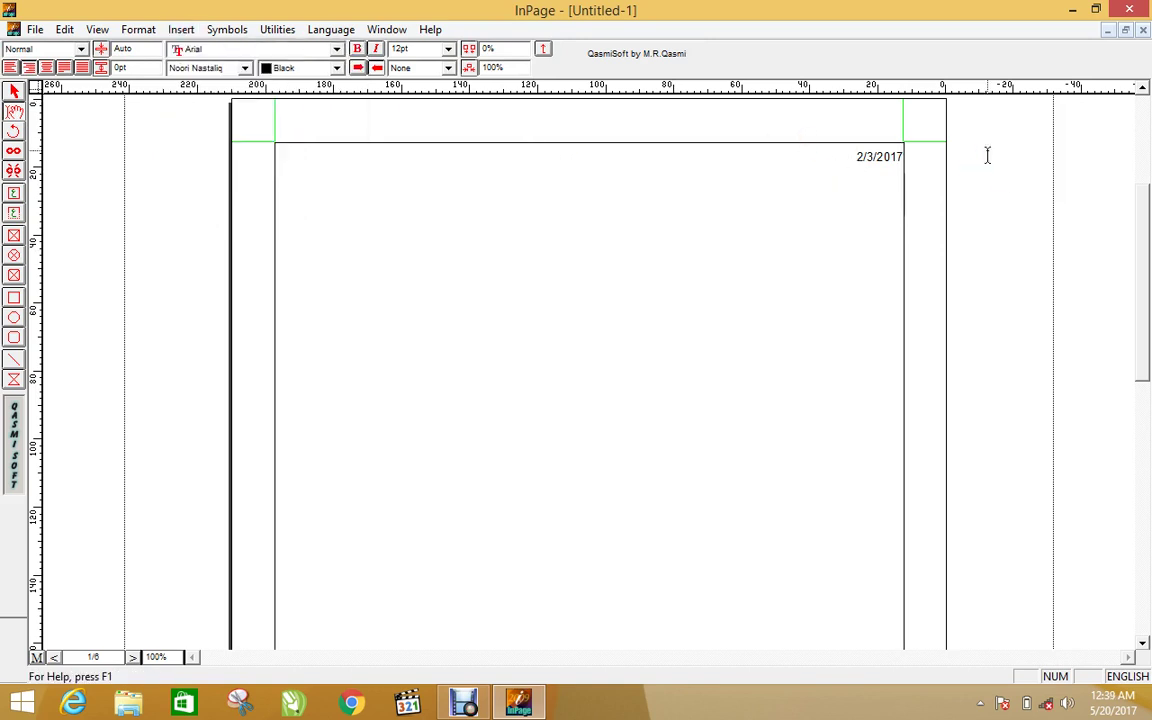
Delete the date 2/3/2017 from the first page and switch the typing language to Urdu
left_click(851, 158)
left_click(855, 157)
double_click(855, 157)
key("Delete")
key("alt+shift")
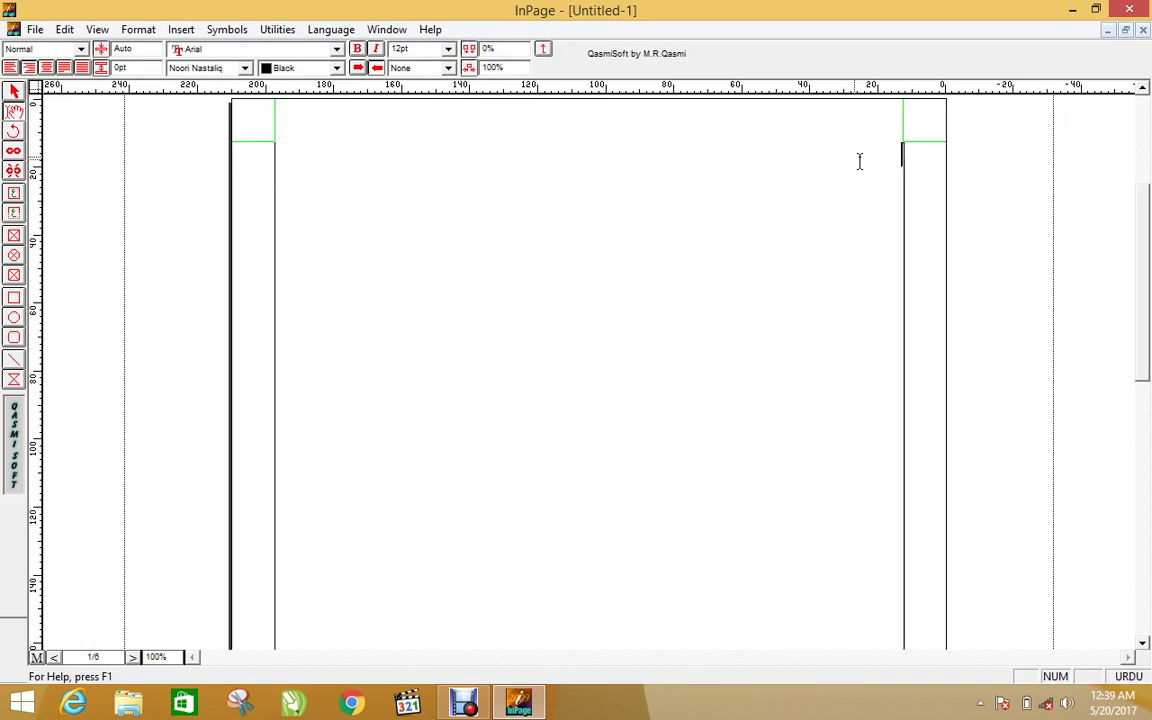
Insert a table with 4 rows and 4 columns at the start of the first page, with automatic column width
left_click(181, 29)
left_click(224, 141)
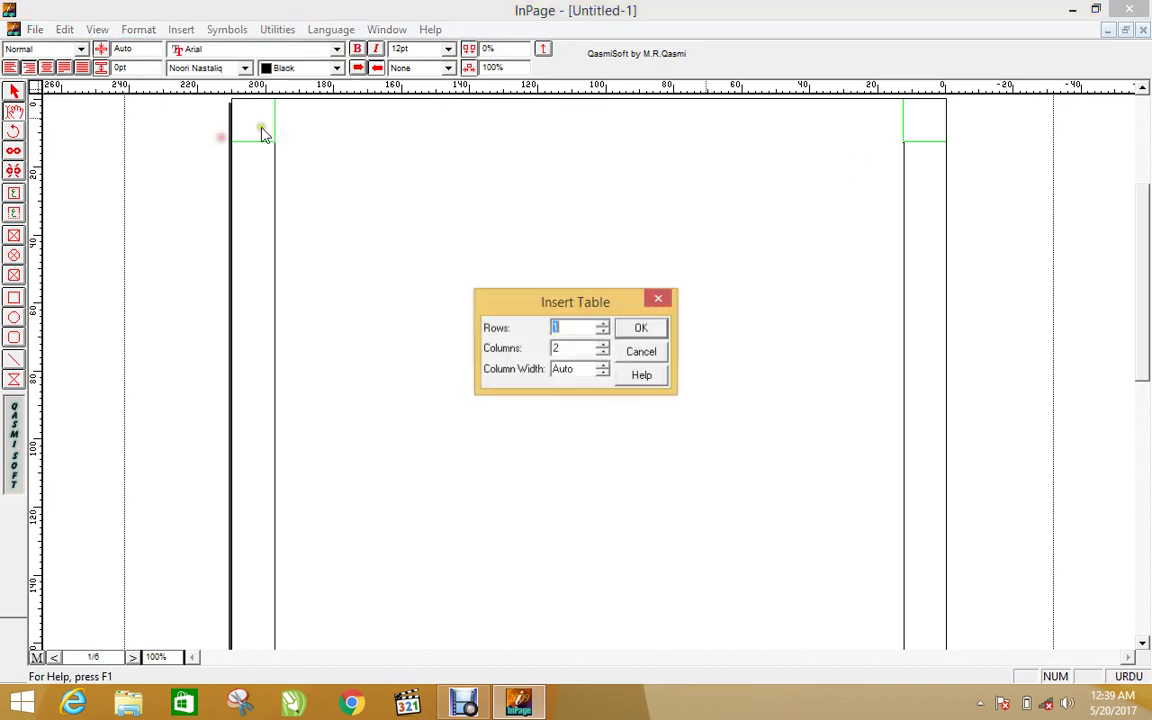
left_click_drag(562, 303, 456, 205)
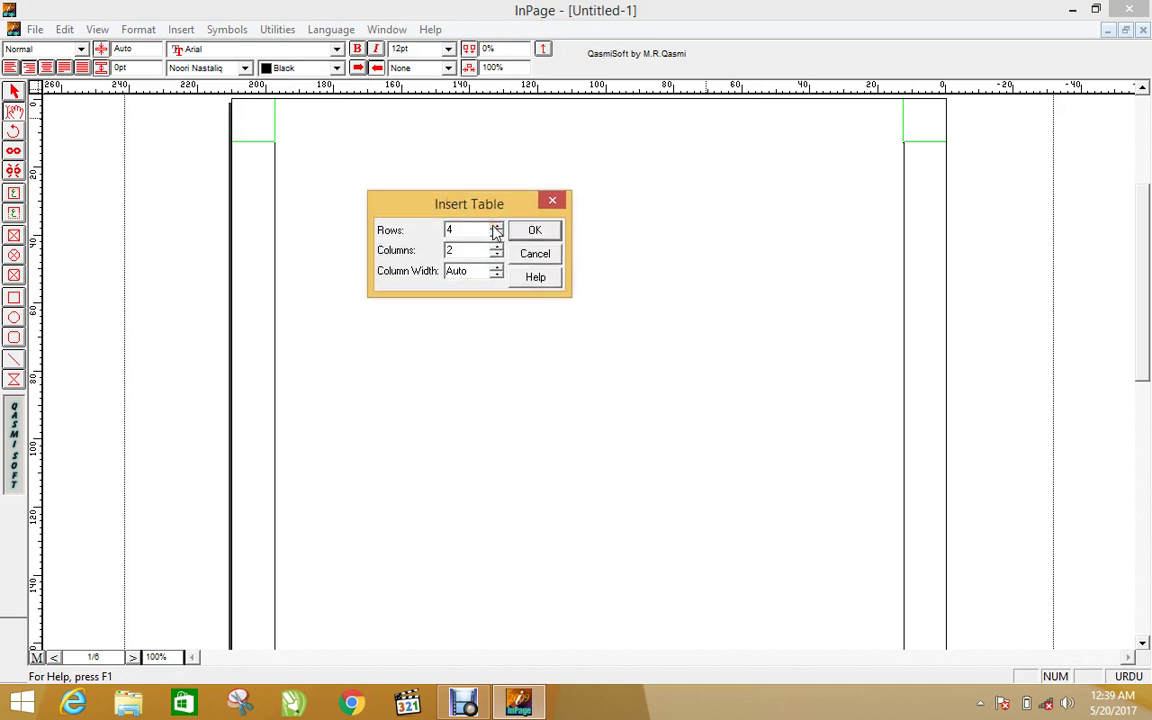
triple_click(498, 249)
left_click(534, 230)
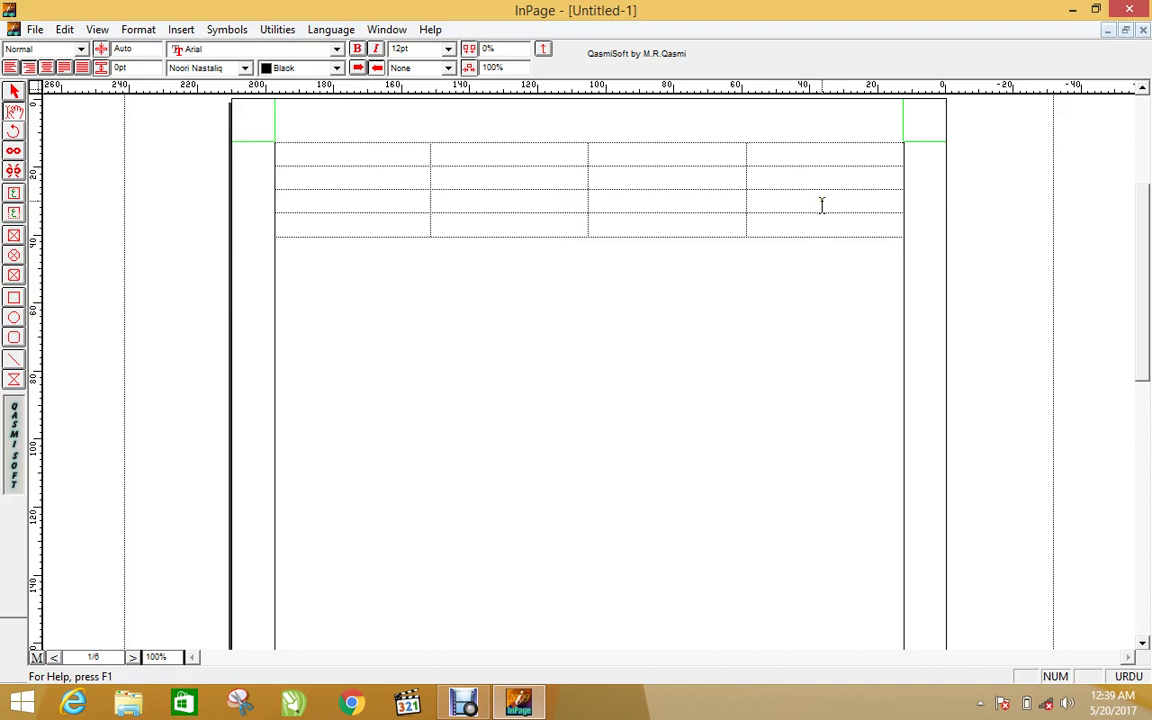
Try adding three line breaks inside the table's first cell and remove them again
left_click(180, 29)
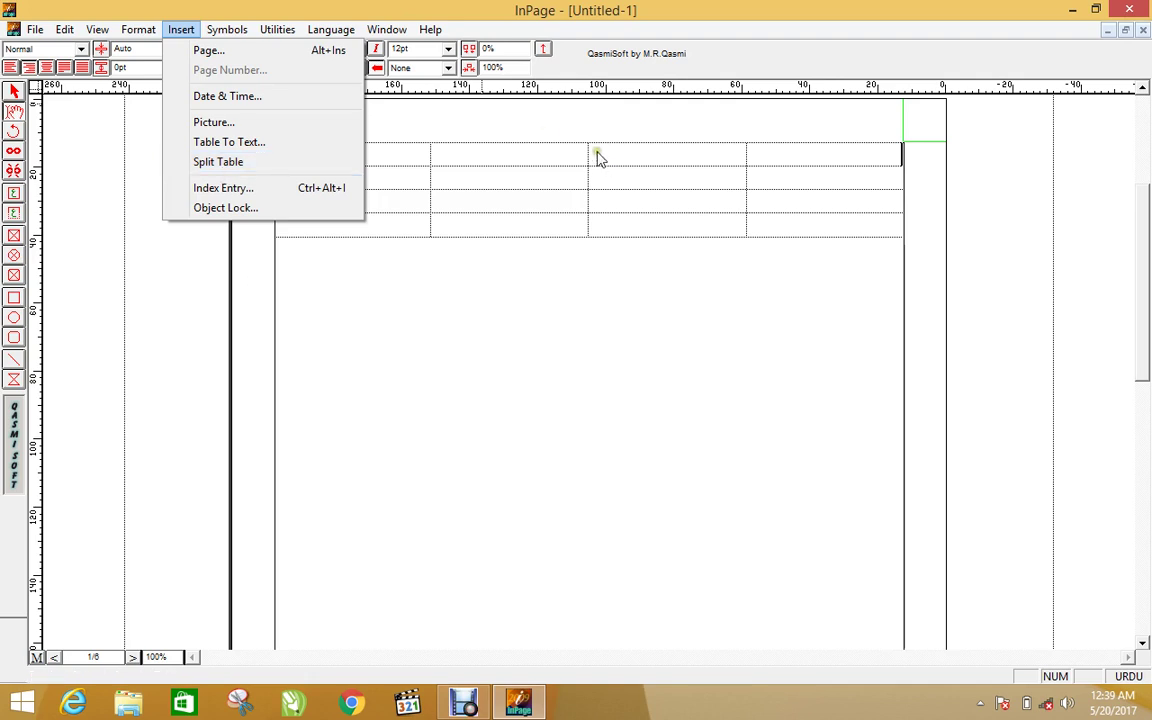
left_click(776, 156)
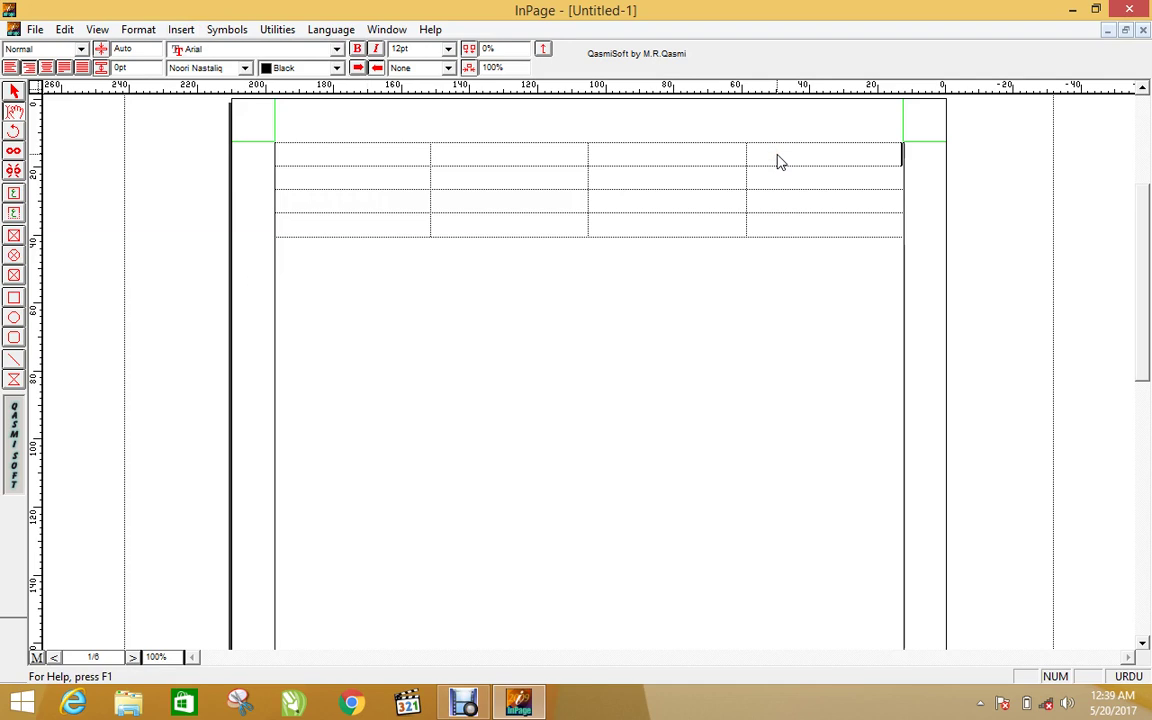
key("Return")
key("Return")
key("Return")
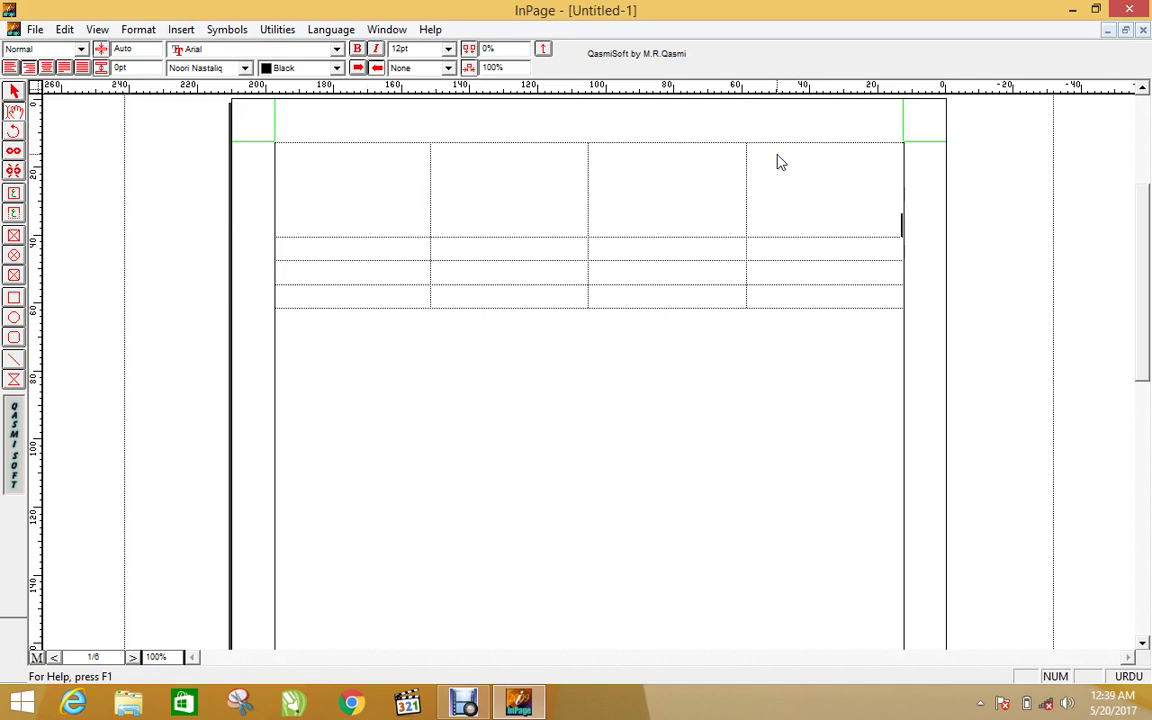
key("BackSpace")
key("BackSpace")
key("BackSpace")
left_click(640, 121)
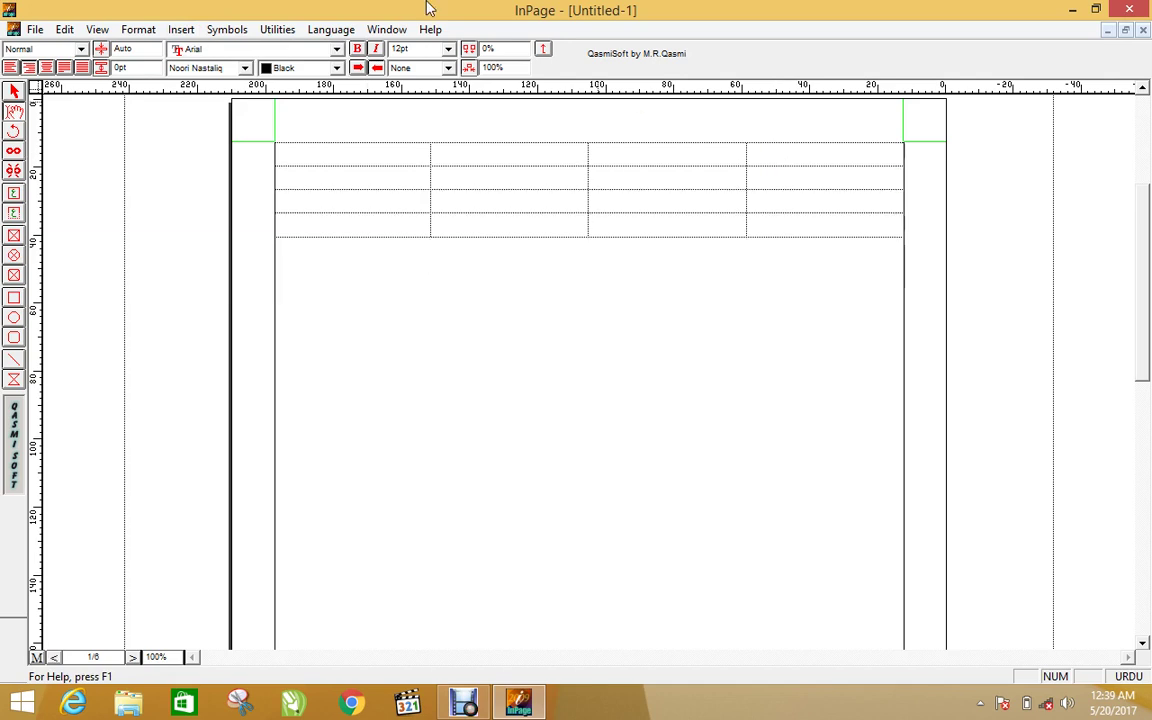
Split the table at its first row and push it down the page with a run of blank lines
left_click(183, 32)
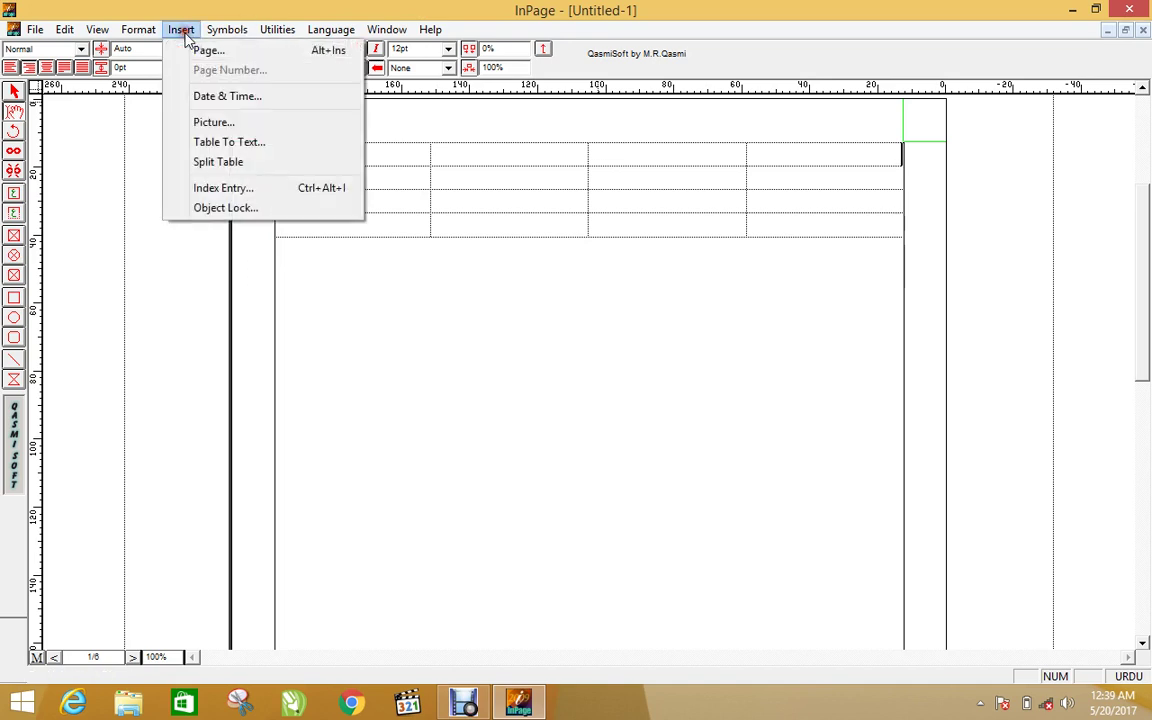
left_click(226, 163)
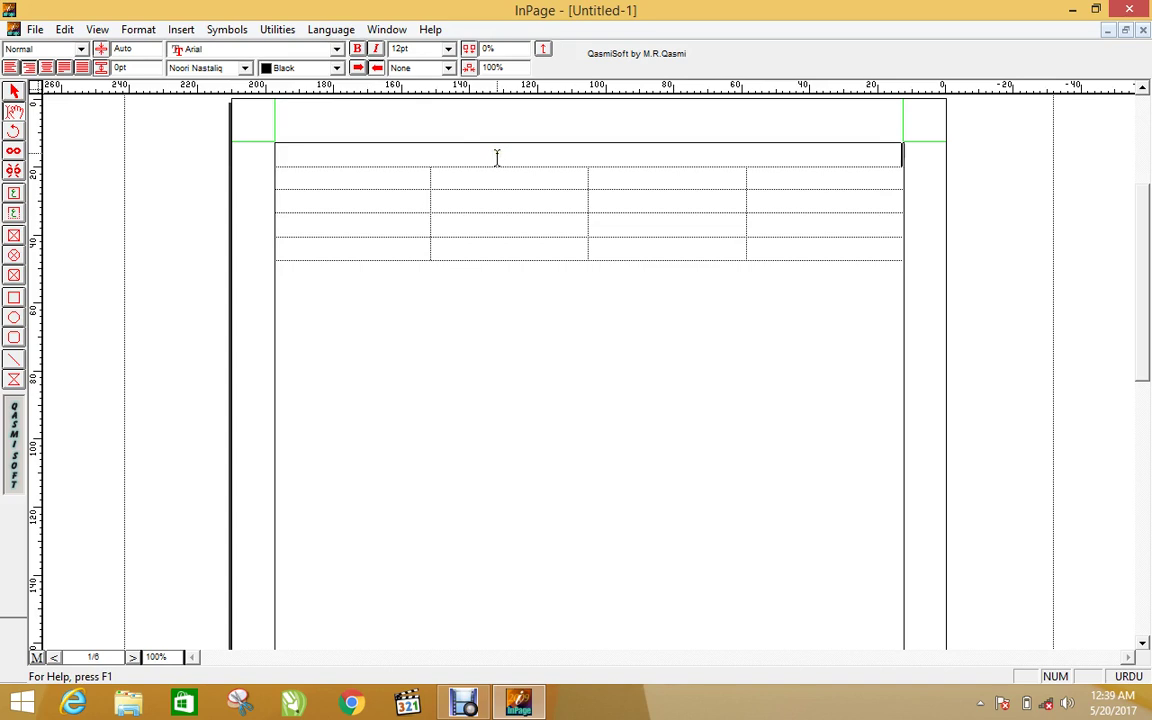
key("Return")
key("Return")
key("Return")
key("Return")
key("Return")
key("Return")
key("Return")
key("Return")
key("Return")
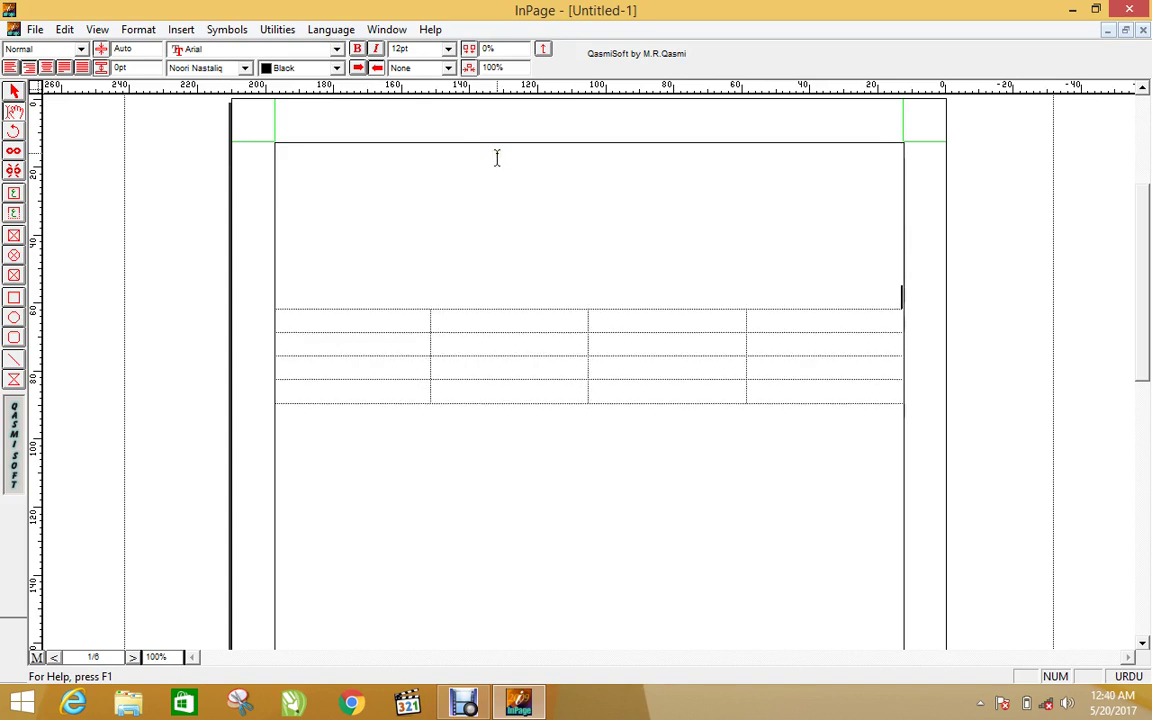
key("Return")
key("Return")
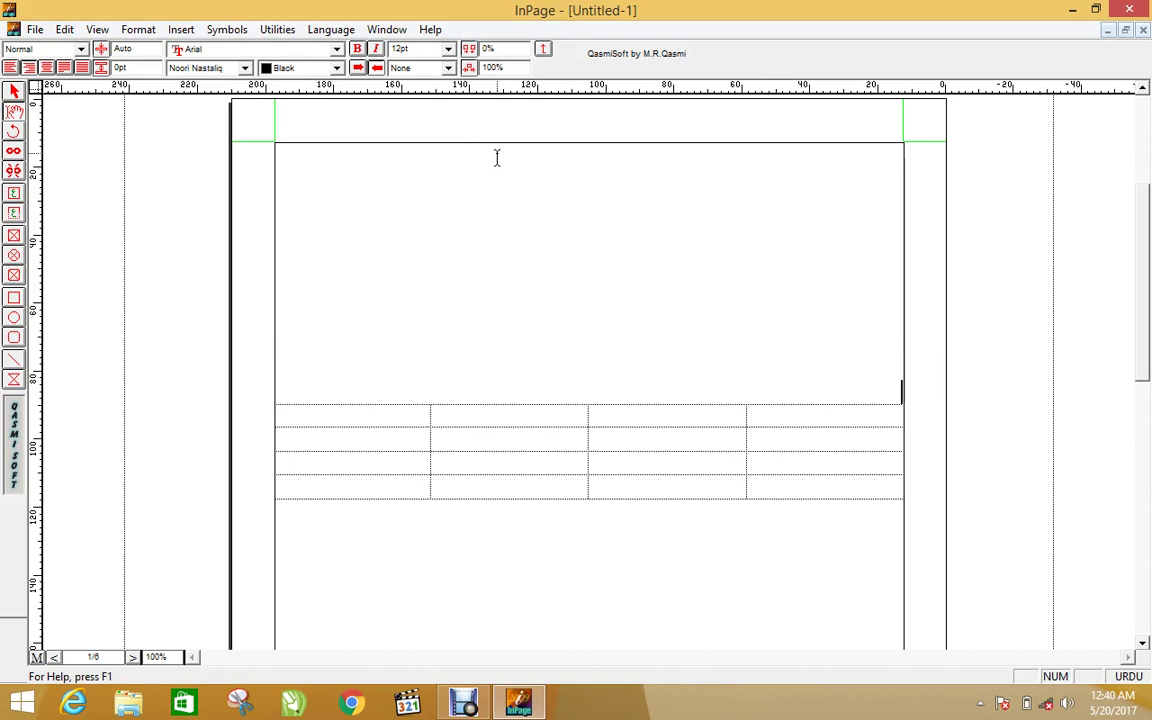
Remove all blank lines above the table to move it back to the start of the page
key("BackSpace")
key("BackSpace")
key("BackSpace")
key("BackSpace")
key("BackSpace")
key("BackSpace")
key("BackSpace")
key("BackSpace")
key("BackSpace")
key("BackSpace")
key("BackSpace")
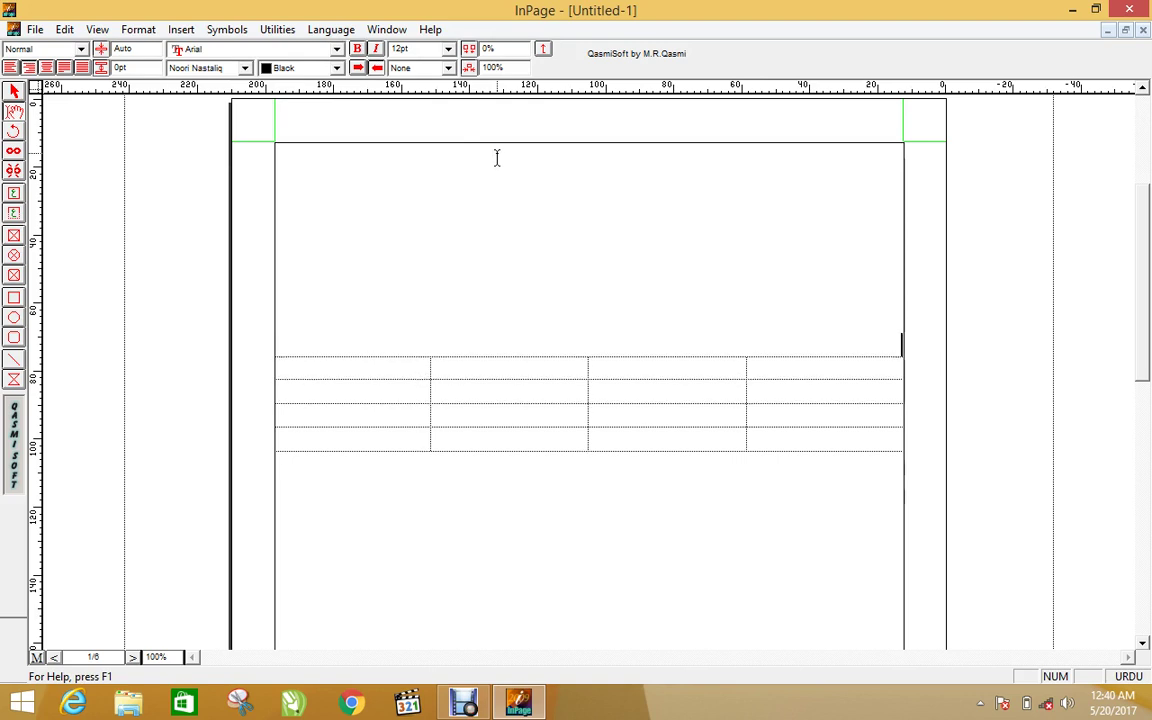
key("BackSpace")
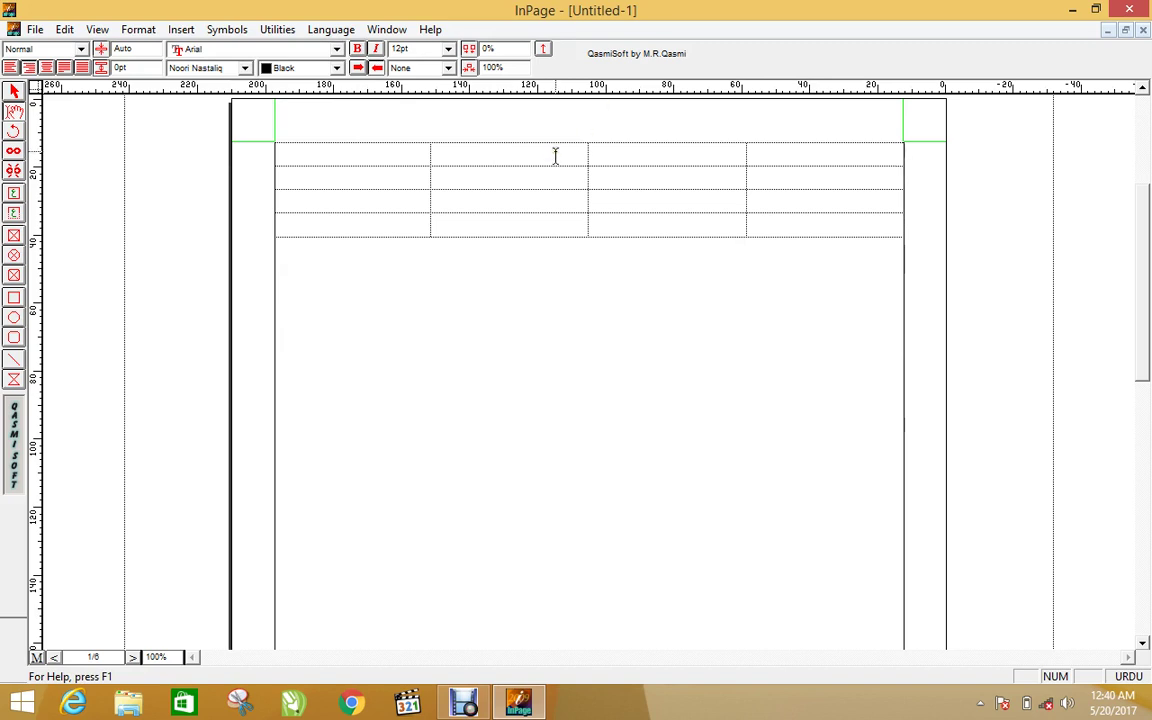
Add two line breaks at the cursor in the table and remove them
key("Return")
key("Return")
key("BackSpace")
key("BackSpace")
Split the table at its first row again and add a few blank lines above it
left_click(181, 30)
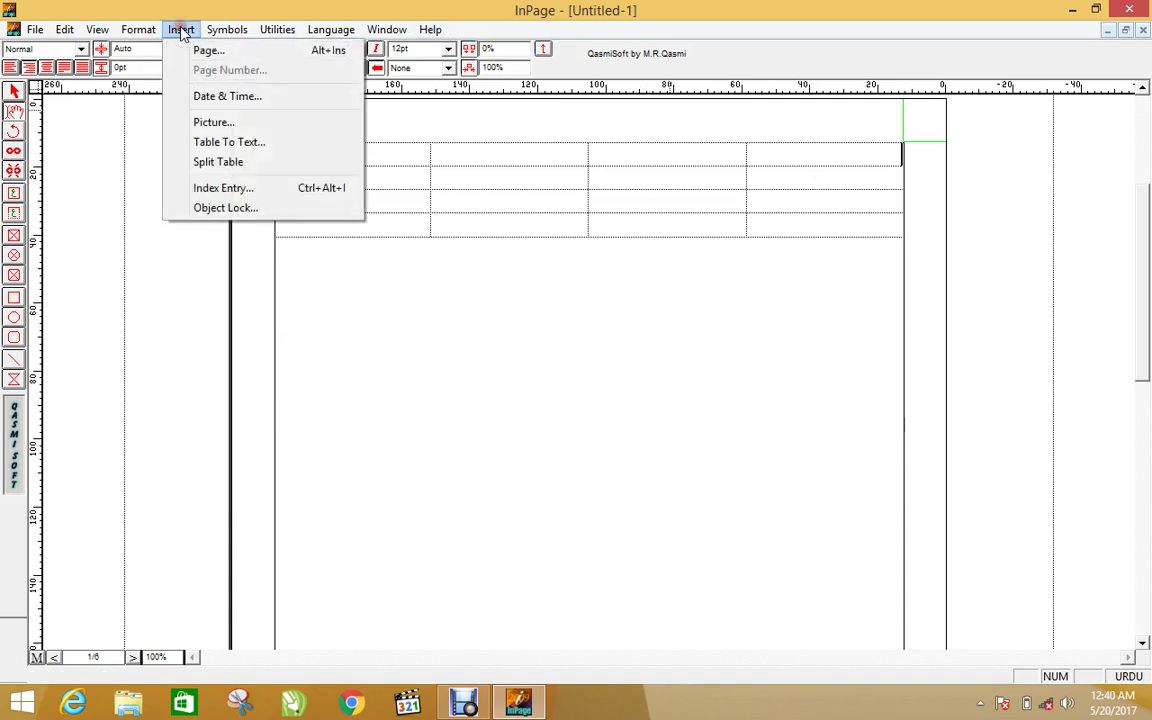
left_click(214, 151)
key("Return")
key("Return")
key("Return")
key("Return")
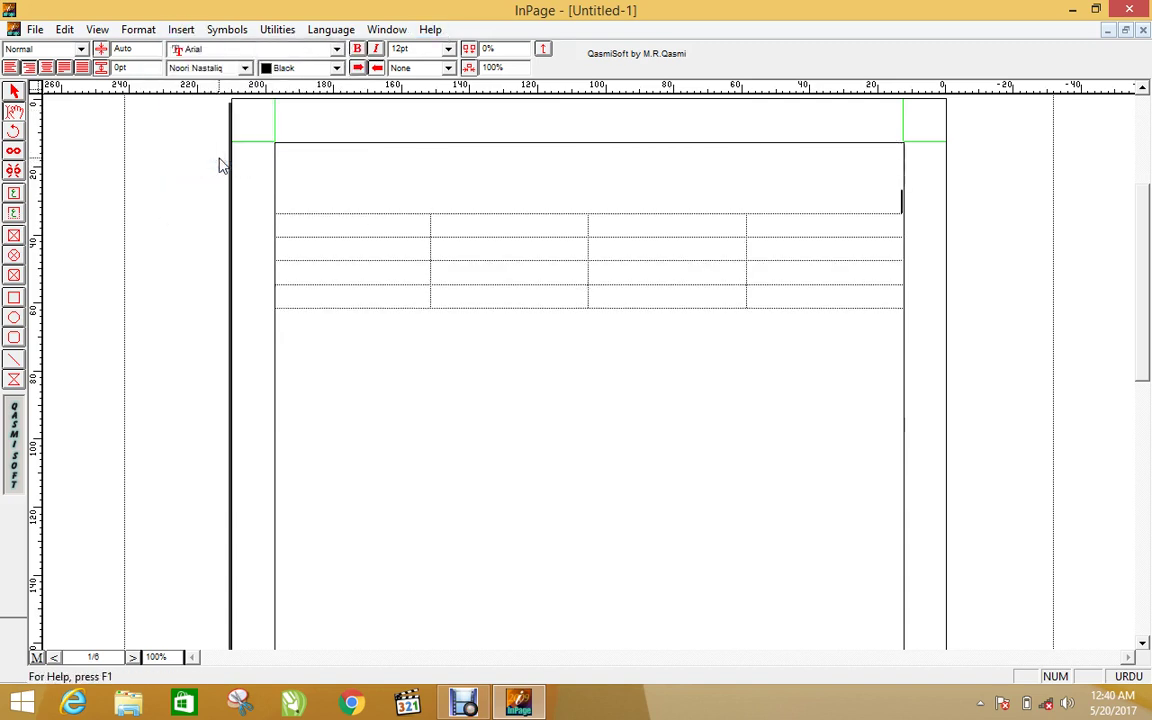
Delete the few blank lines produced above the table by the second split
key("BackSpace")
key("BackSpace")
key("BackSpace")
key("BackSpace")
key("BackSpace")
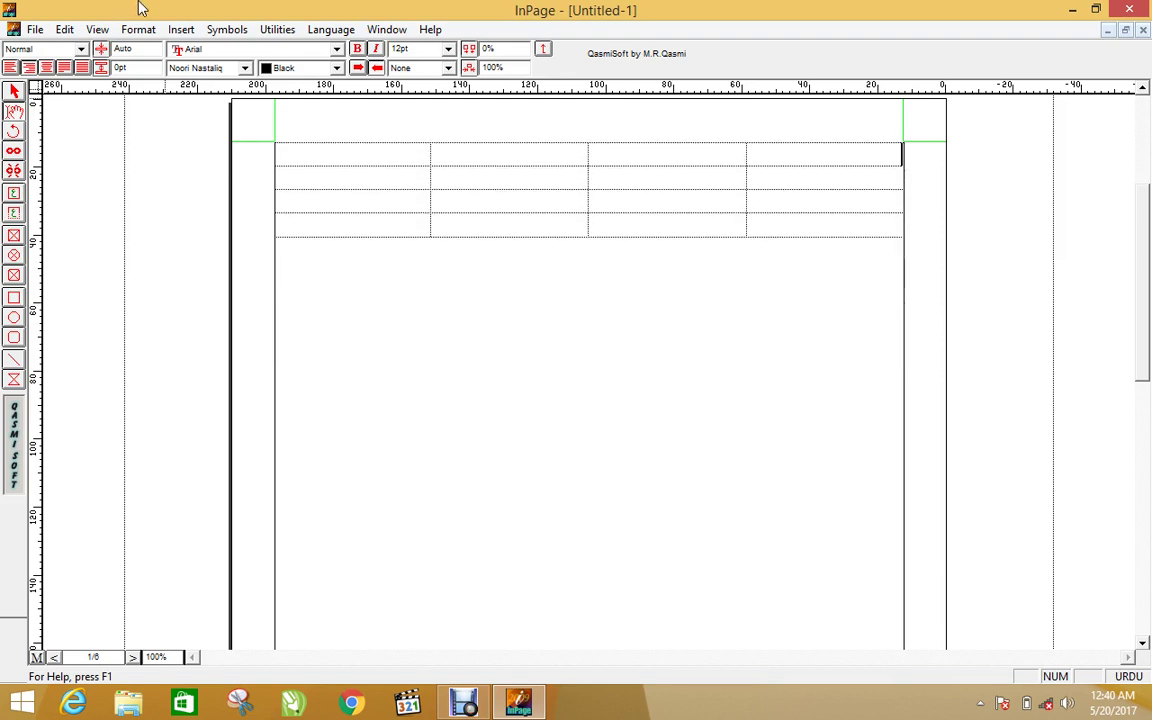
Set the character size to 36pt on the empty line below the table
left_click(180, 29)
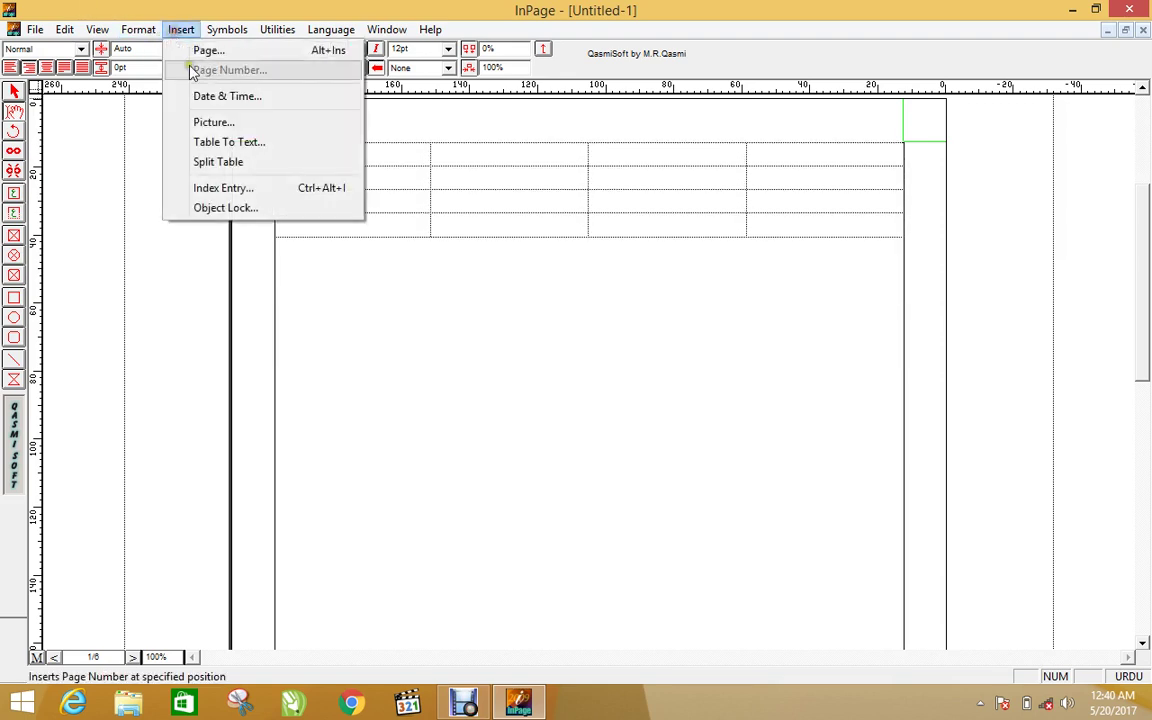
left_click(429, 290)
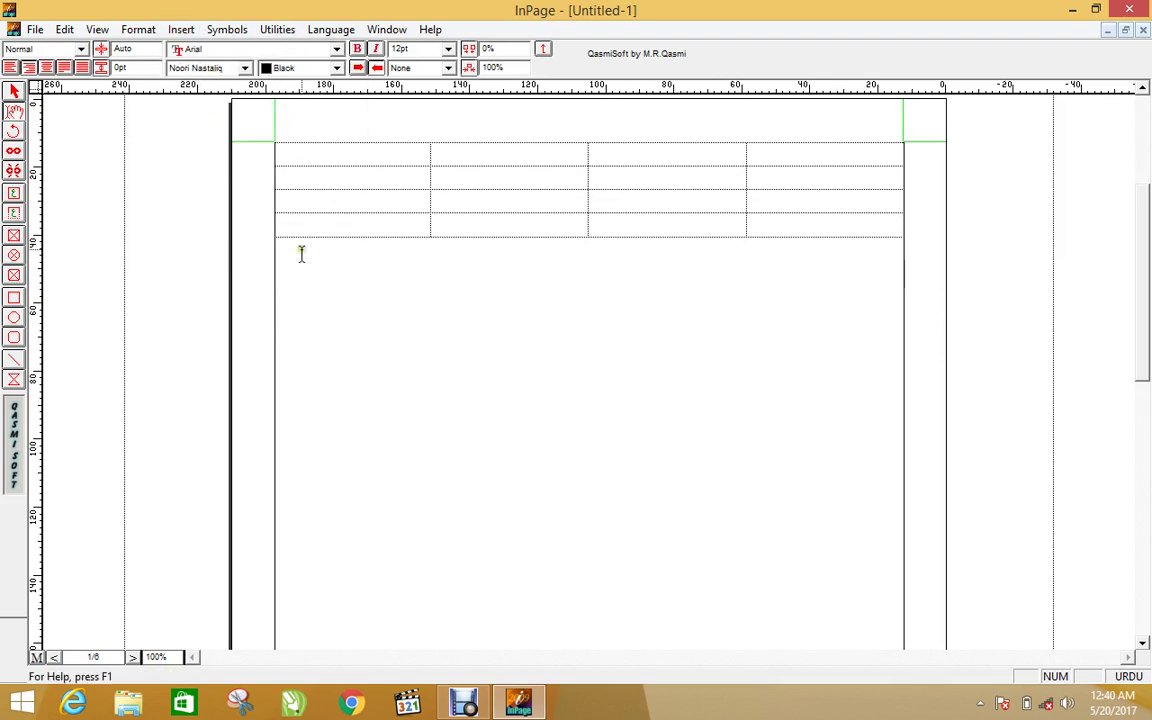
left_click(193, 49)
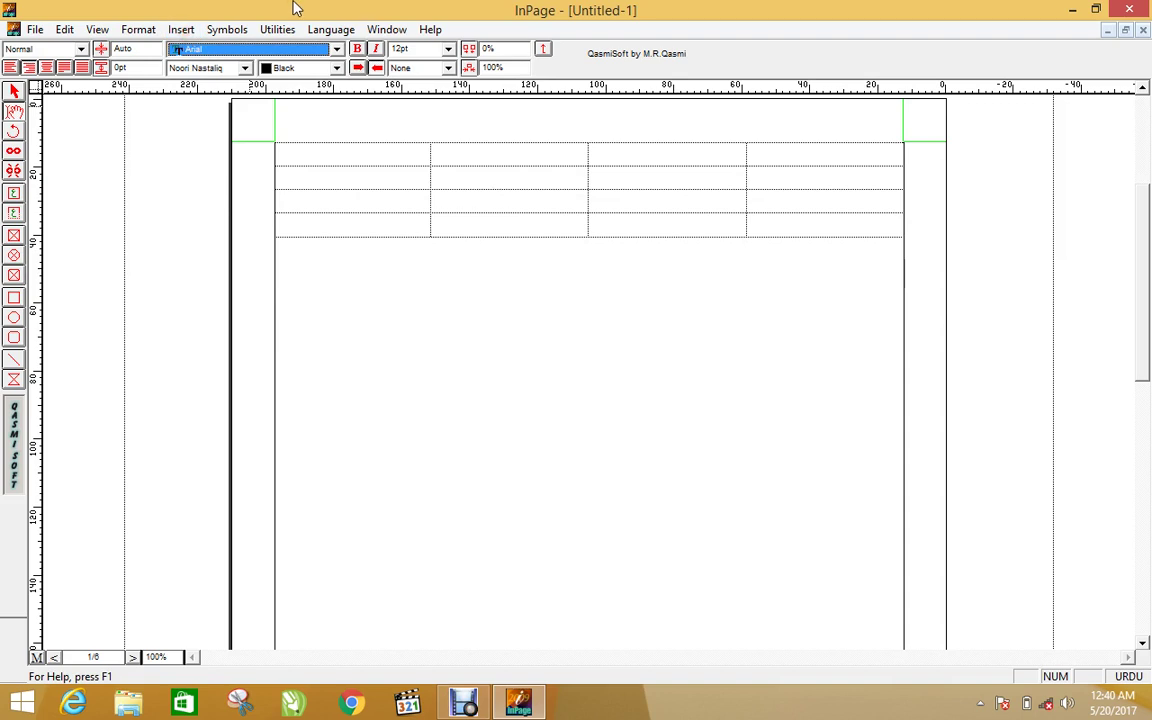
left_click(448, 49)
left_click(433, 143)
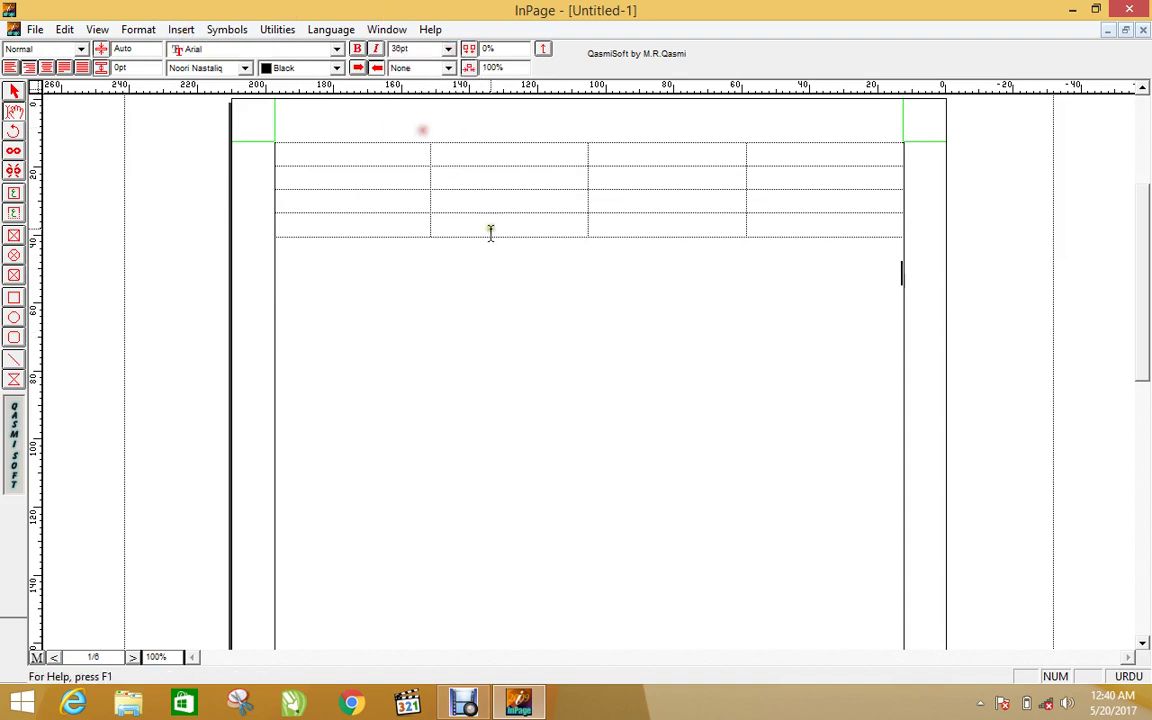
Enter the sample index line (1) علامہ اقبال with a row of dashes and (90) below the table, and delete it
type("(1)")
type(" علامہ اقبال")
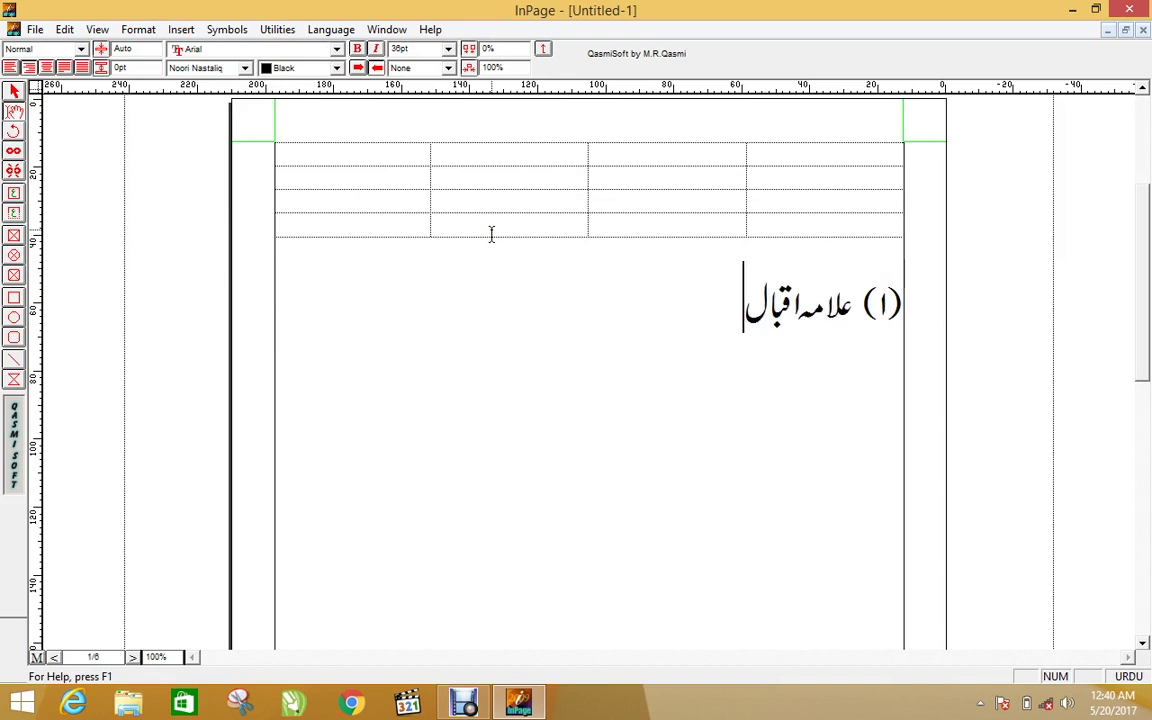
type("-------------------")
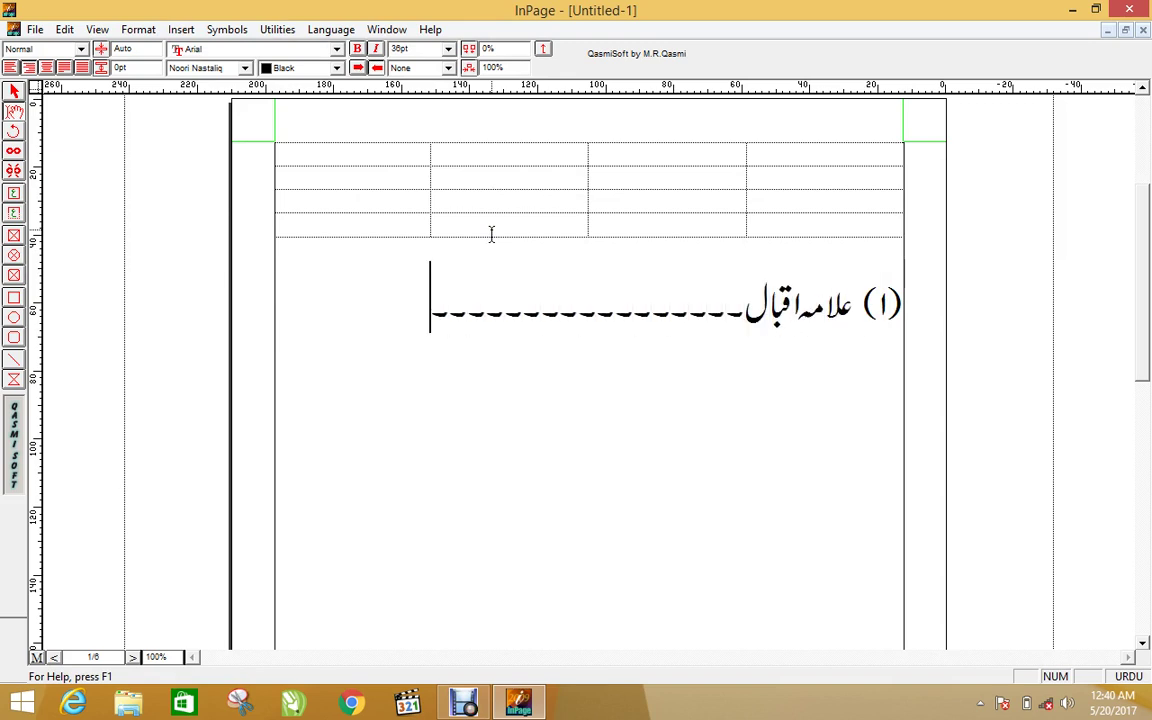
type("(90)")
key("Return")
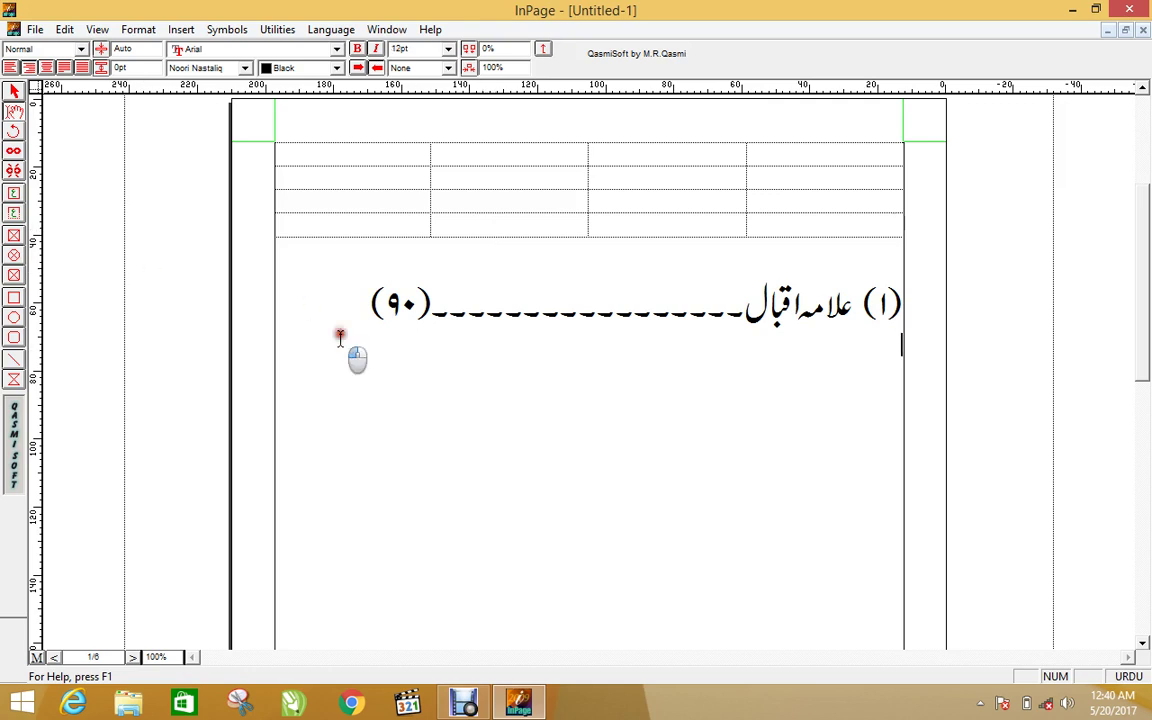
left_click_drag(656, 360, 882, 301)
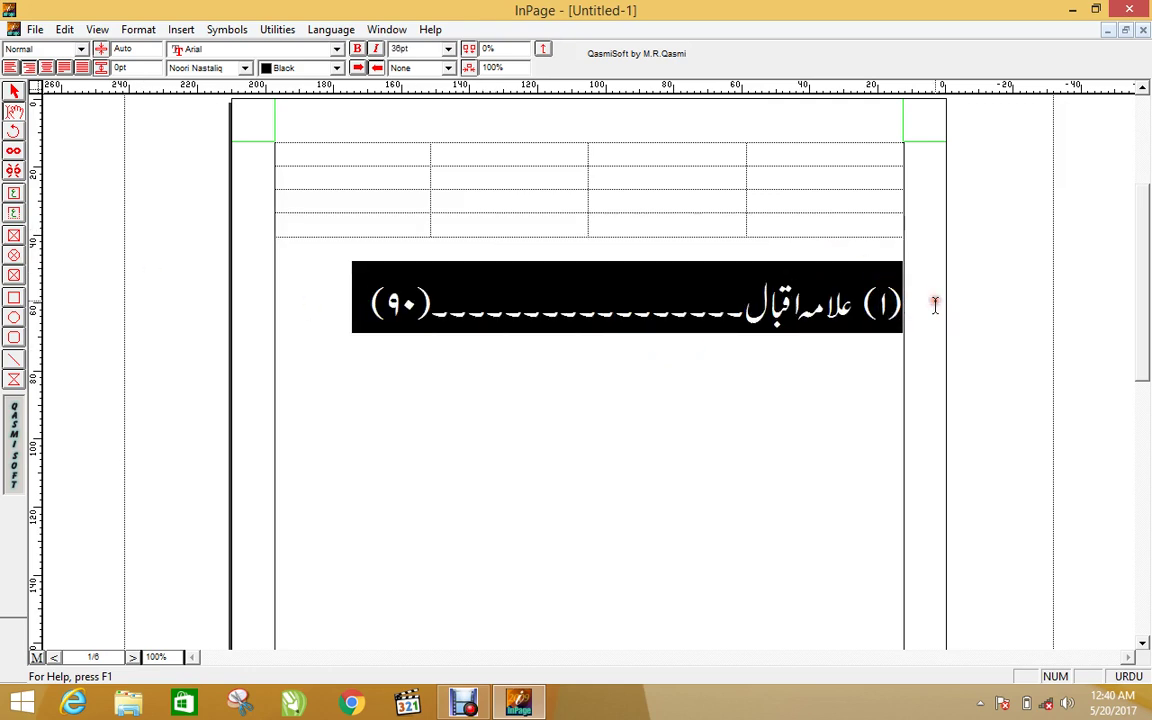
key("Delete")
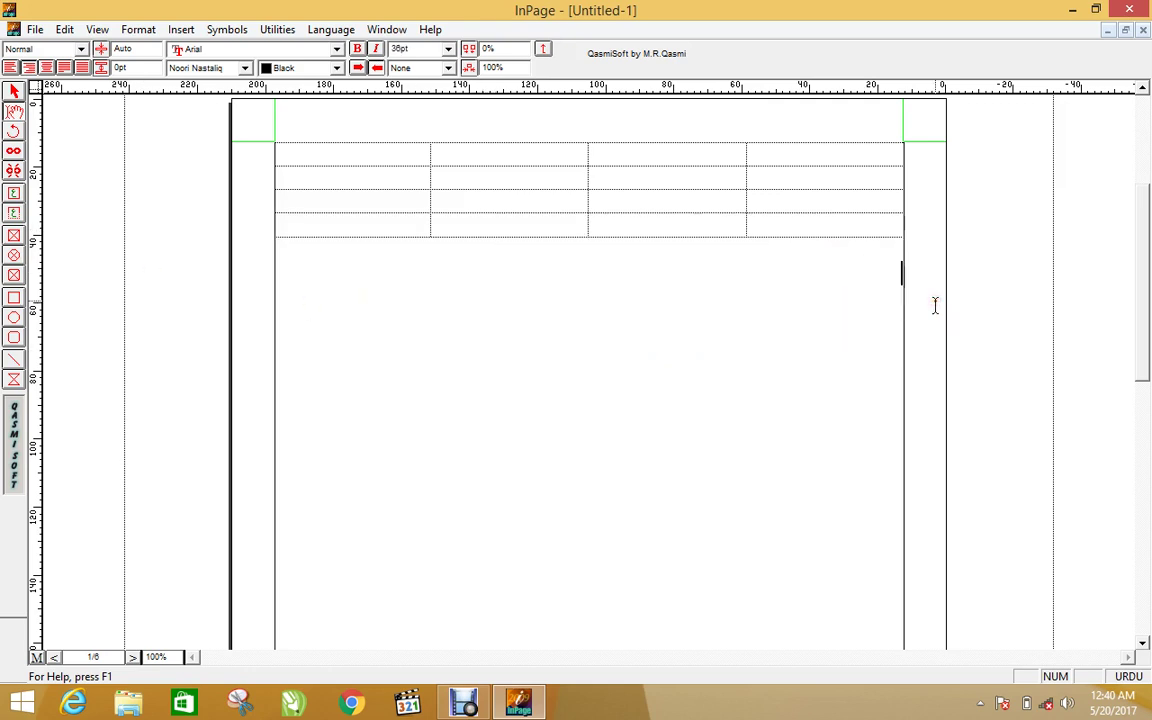
left_click(270, 28)
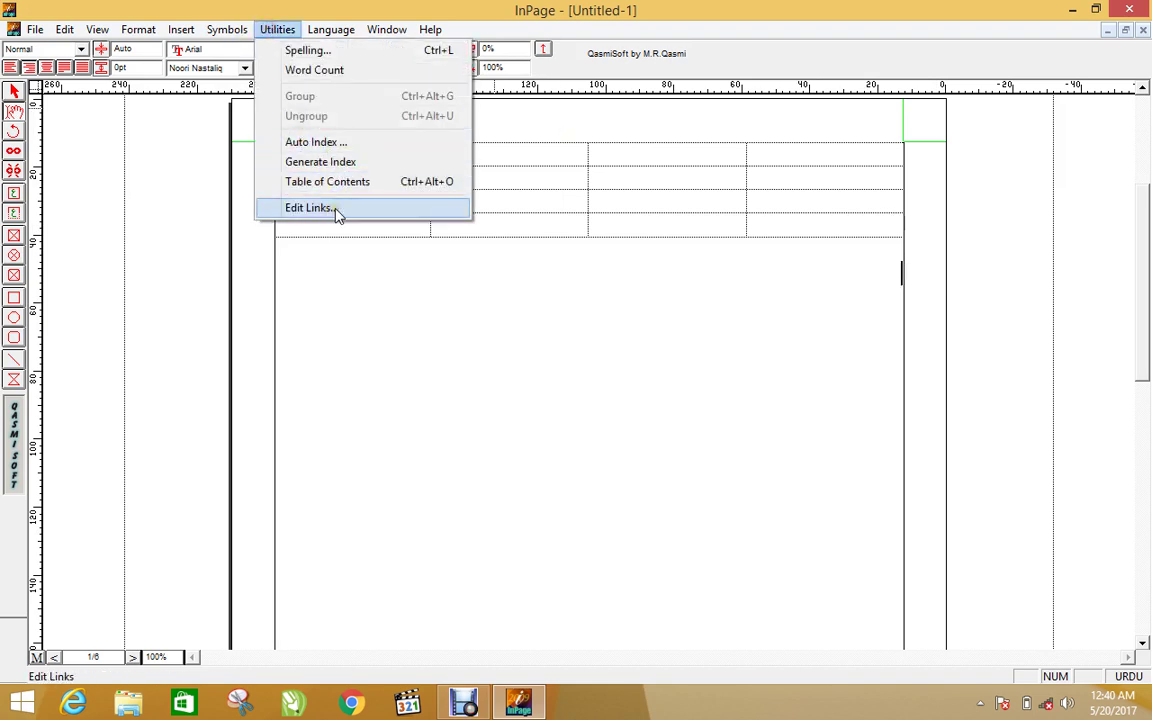
mouse_move(327, 35)
mouse_move(270, 35)
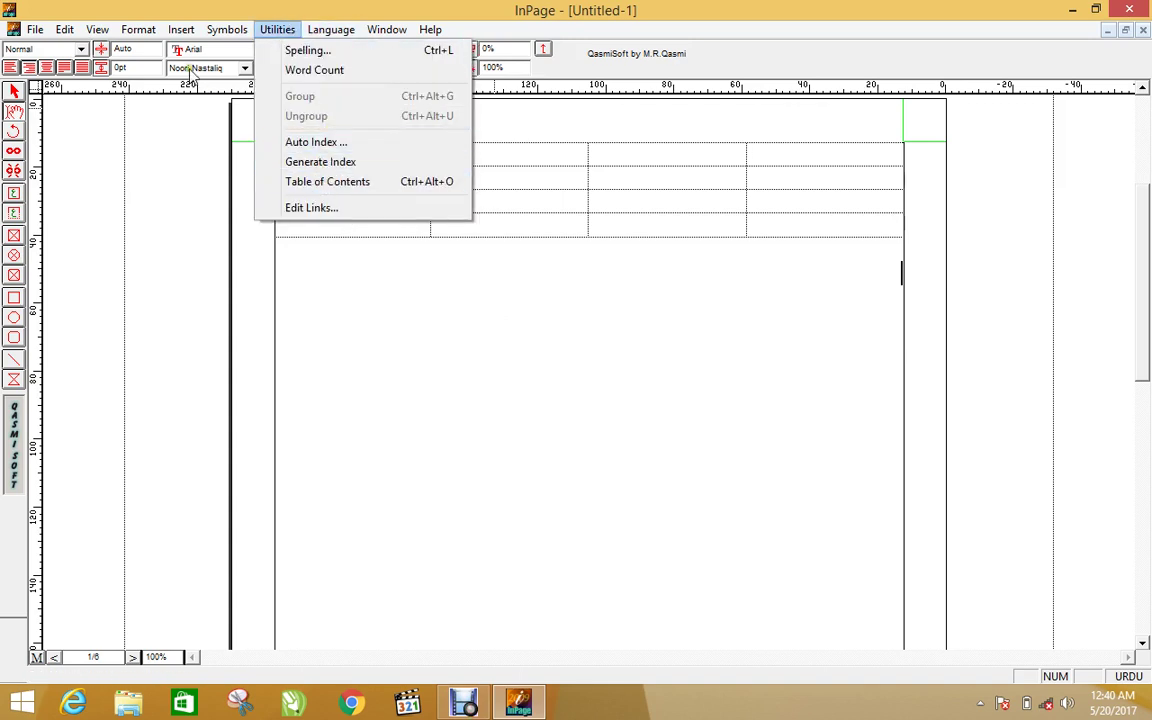
mouse_move(176, 40)
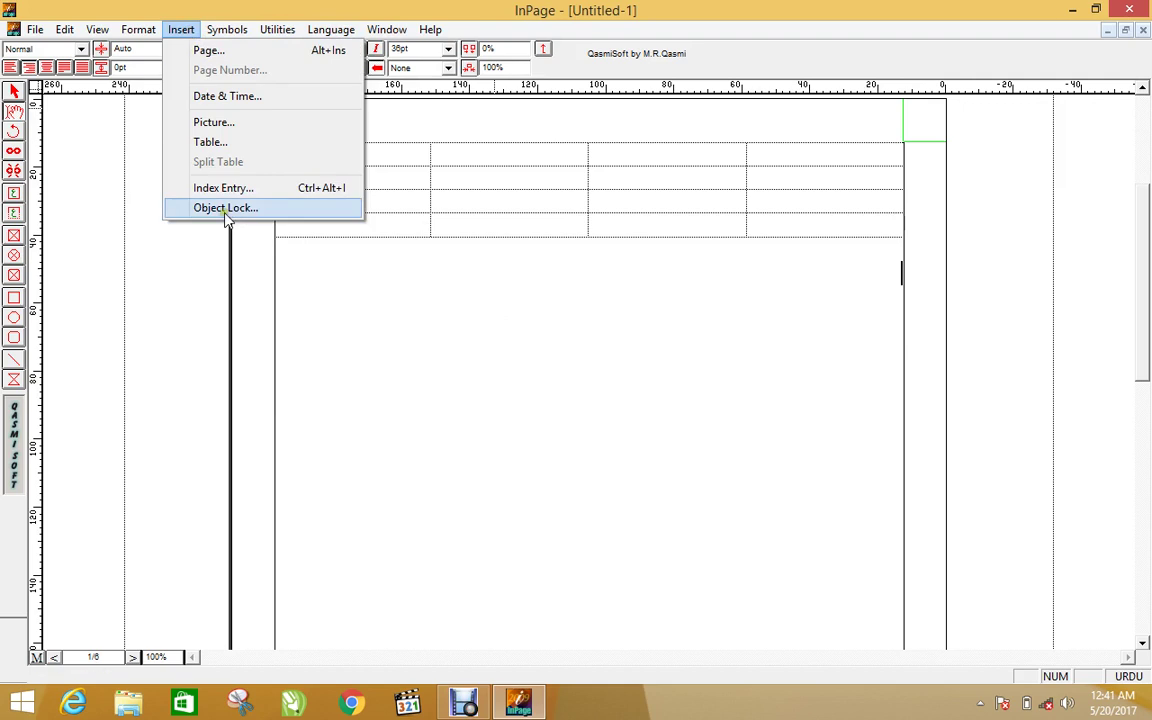
left_click(330, 274)
left_click(181, 29)
left_click(470, 370)
Draw a large rounded picture box in the middle of the page below the table, without importing a picture
left_click(14, 297)
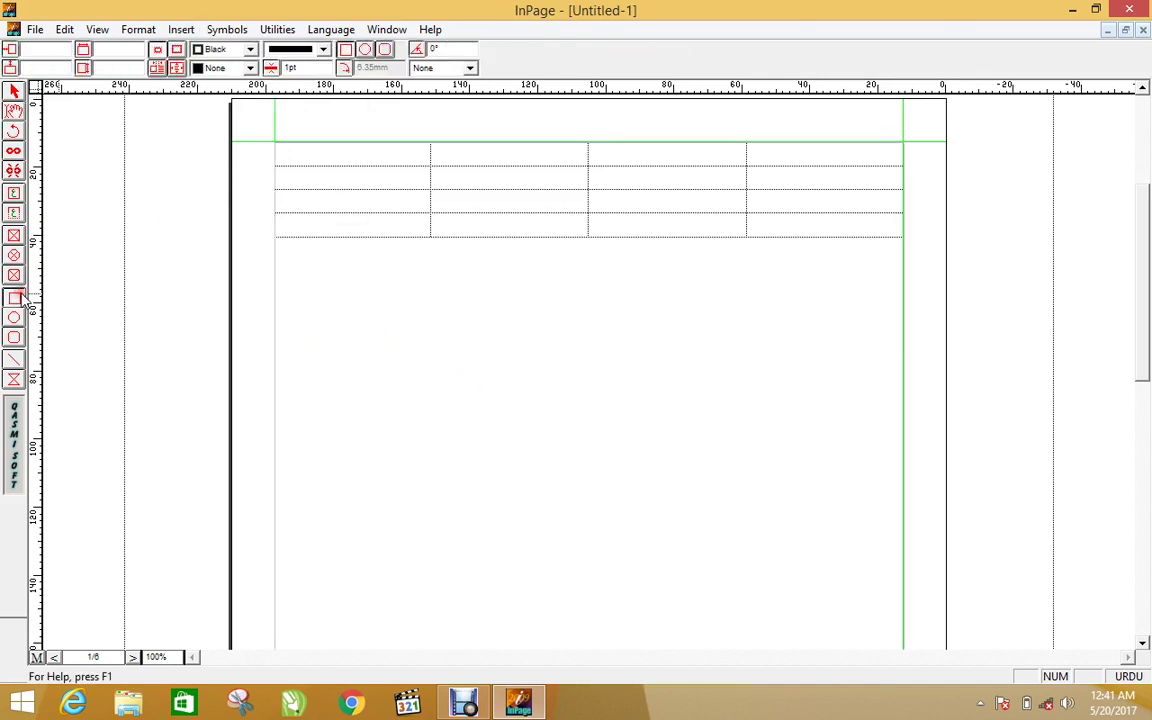
left_click_drag(445, 345, 685, 546)
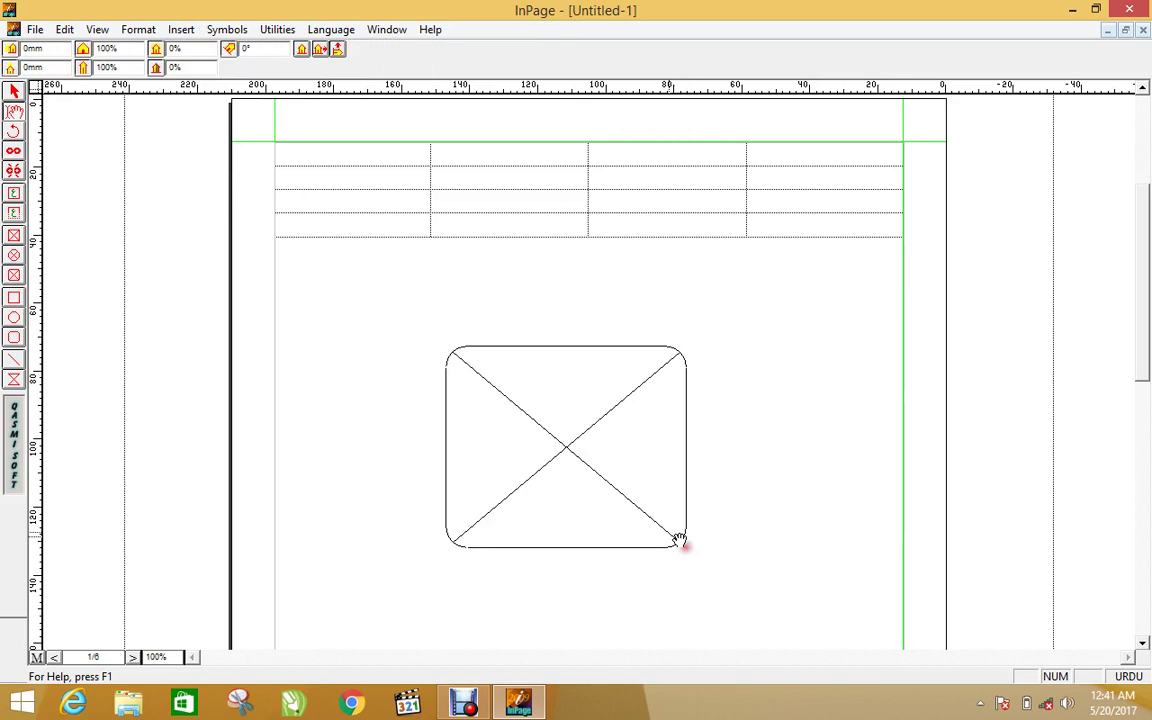
double_click(565, 440)
left_click(799, 430)
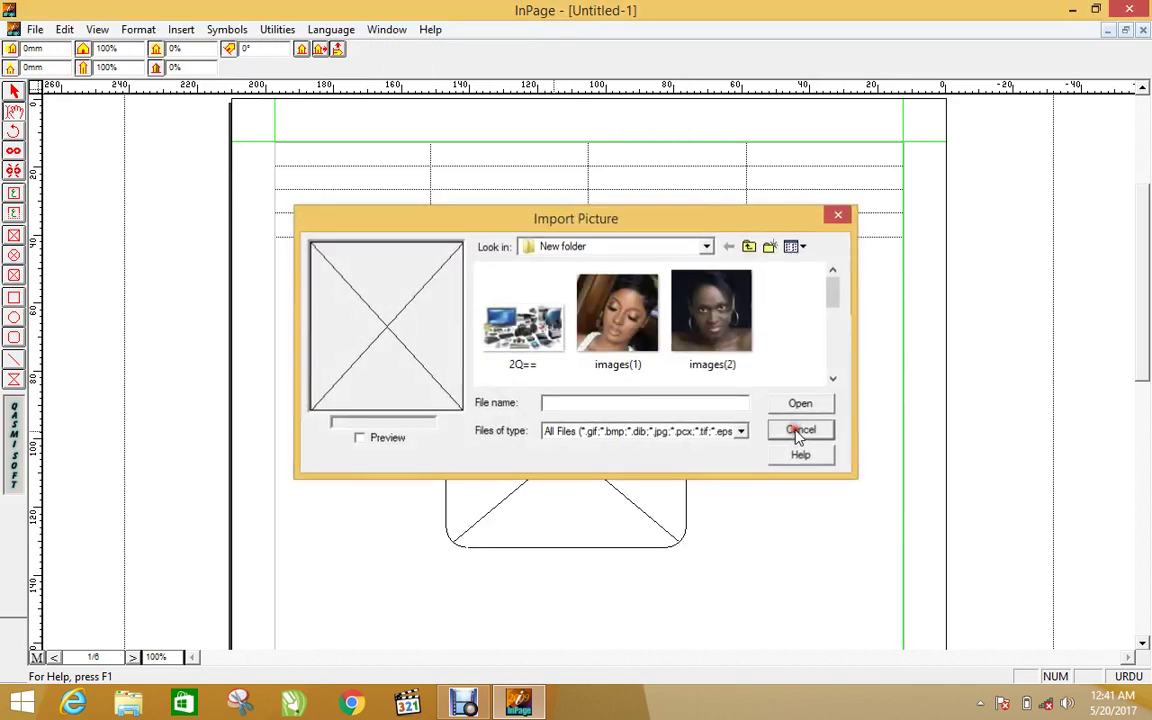
Draw a rectangle about 38 mm wide and 26 mm high between the table and the rounded picture box
left_click(13, 306)
left_click_drag(312, 268, 440, 354)
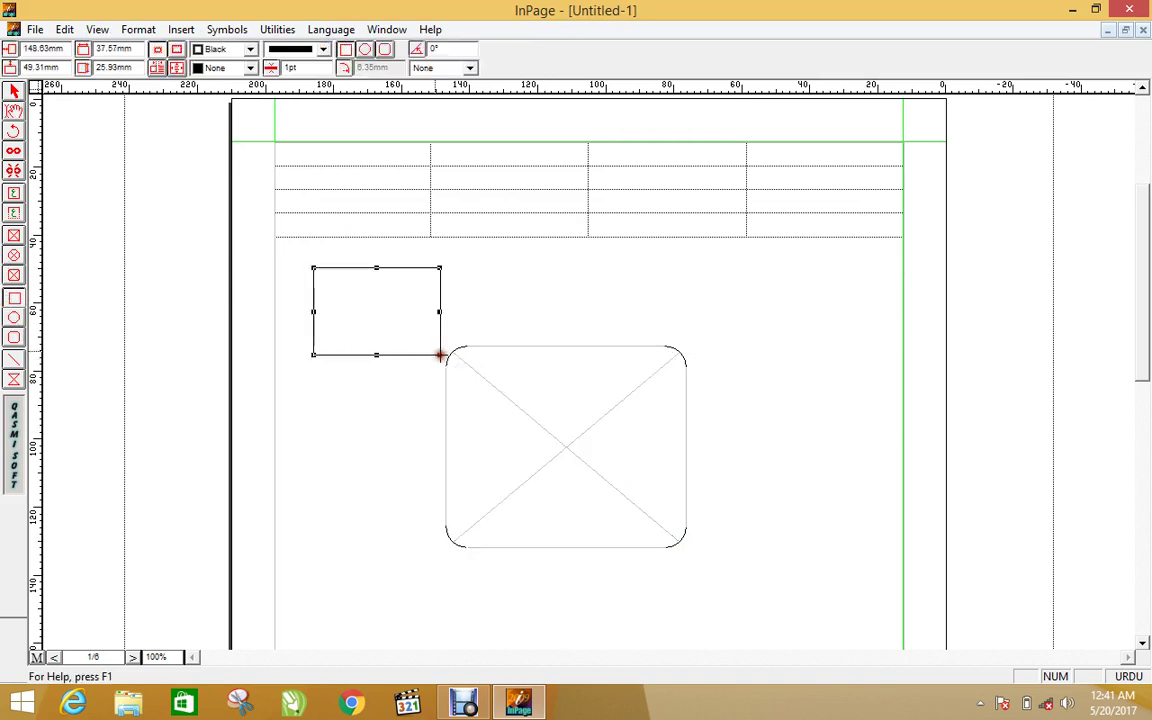
Move the small rectangle slightly up, to about 148.37 mm across and 46.14 mm down
left_click(13, 110)
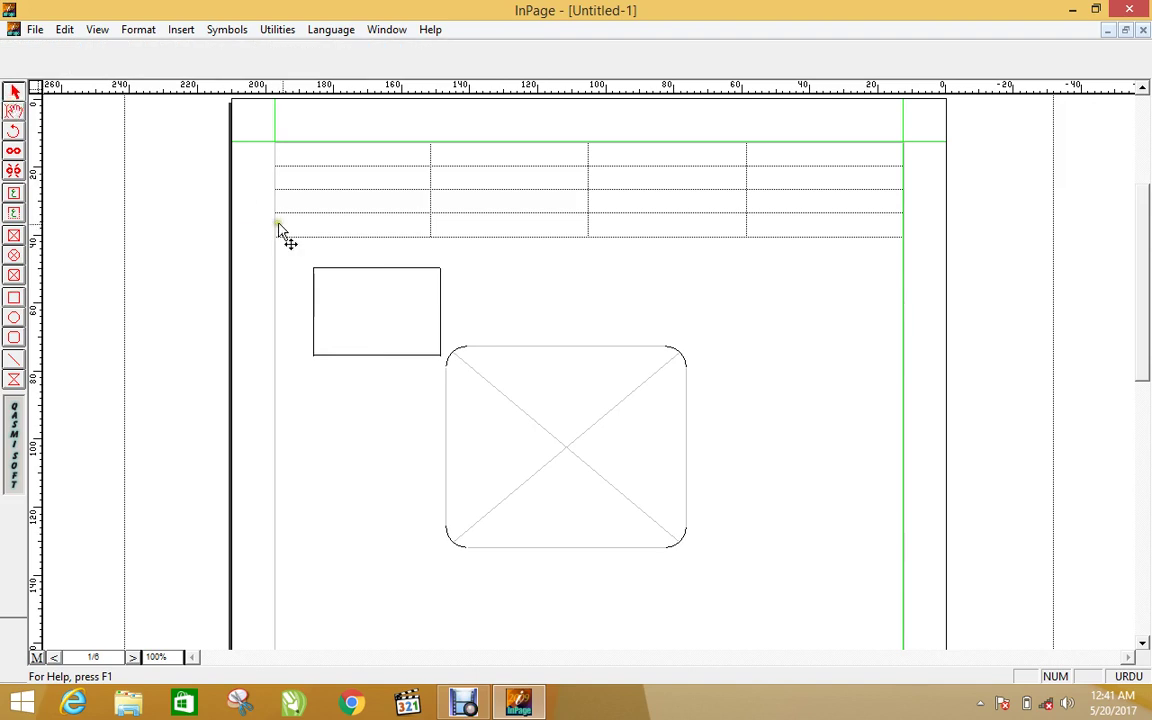
double_click(368, 287)
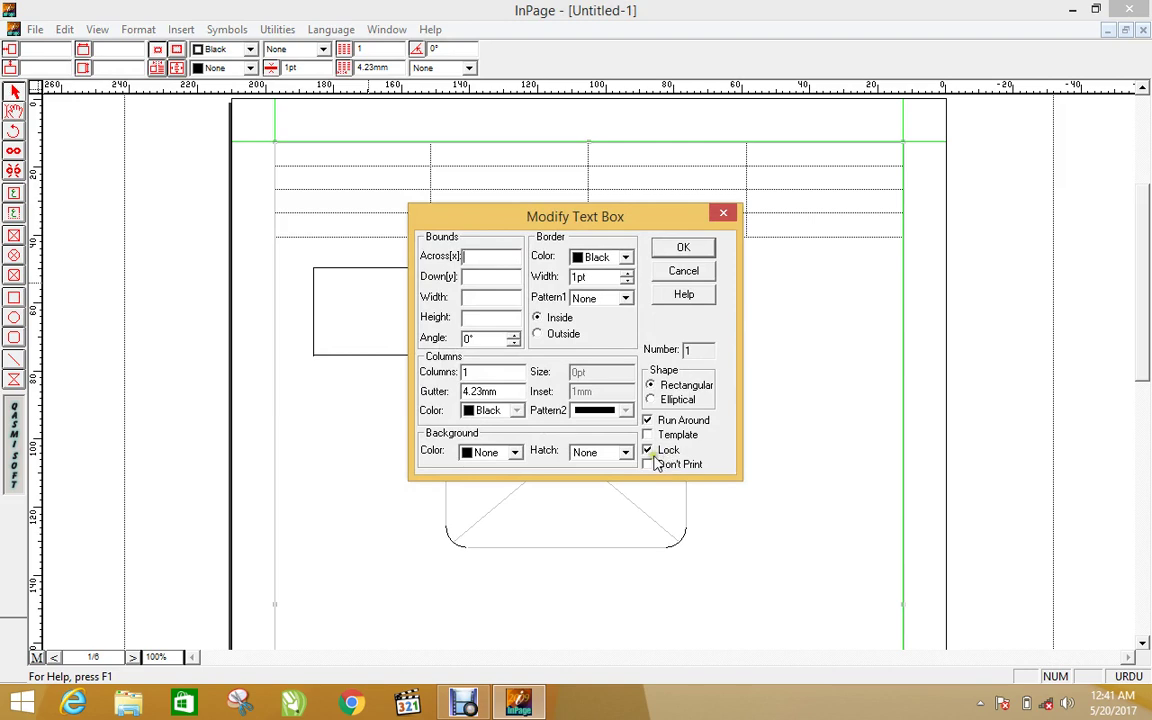
left_click(684, 268)
left_click(369, 247)
left_click_drag(365, 272, 368, 258)
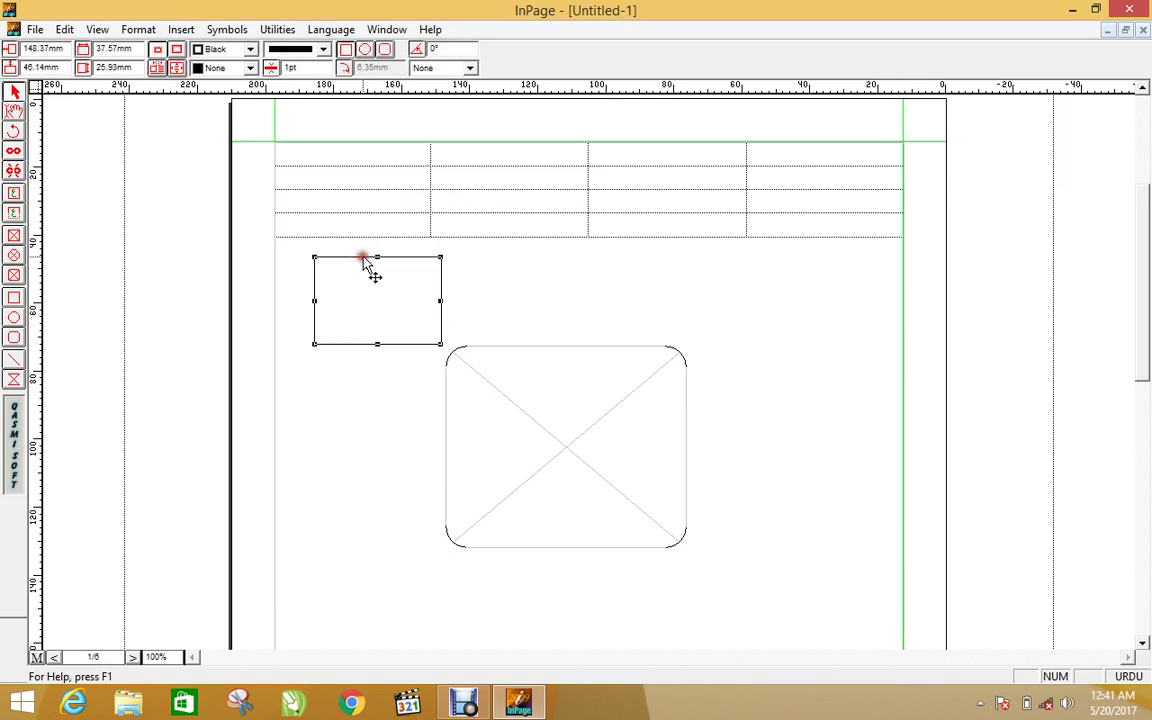
Lock the small rectangle in its object properties and try to move it up over the table
double_click(368, 258)
left_click(663, 457)
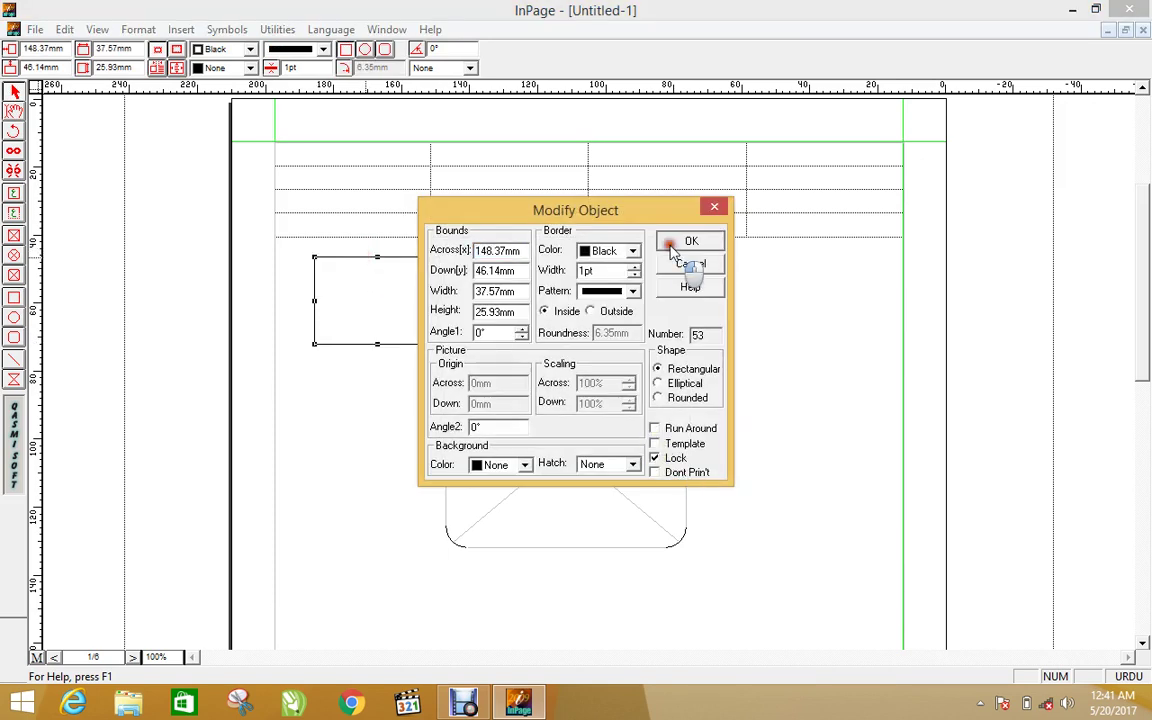
left_click(669, 245)
left_click_drag(352, 255, 391, 226)
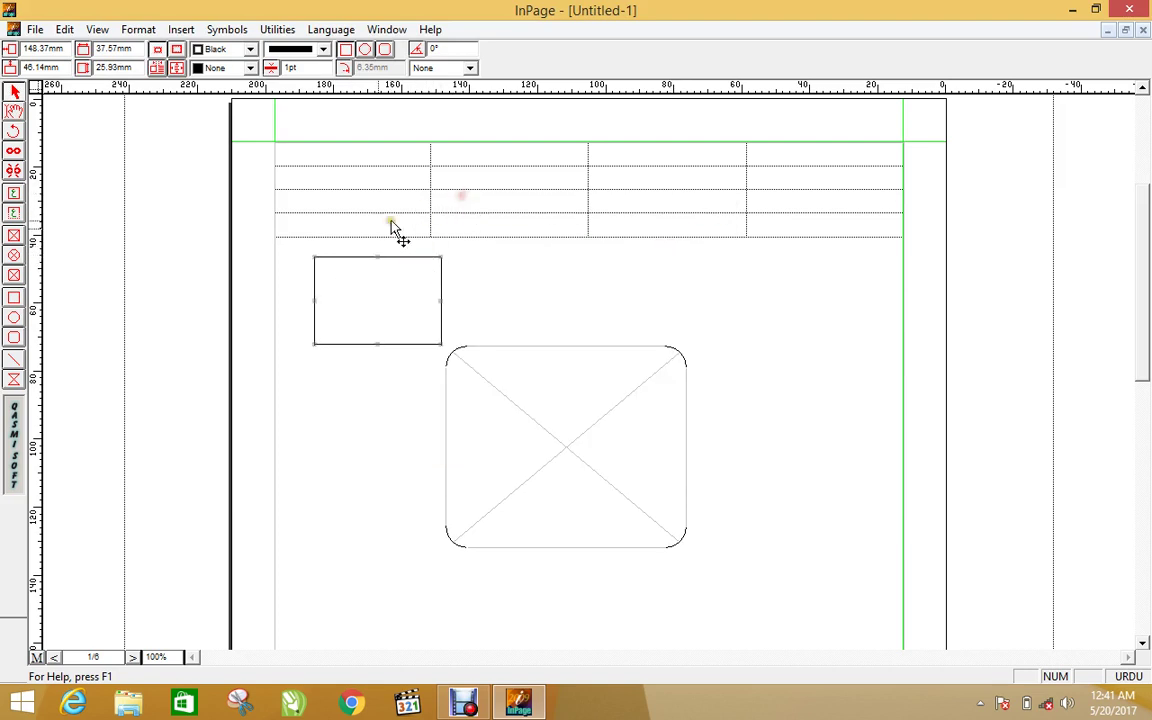
left_click(181, 29)
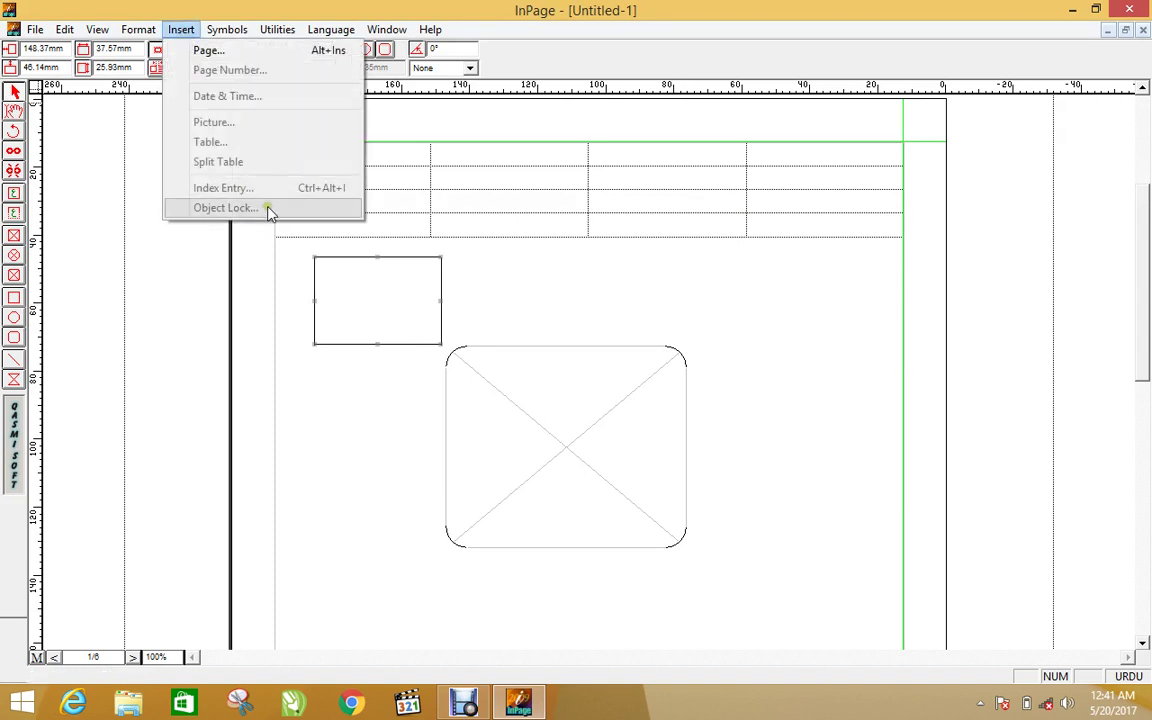
Unlock the small rectangle and move it to about 141.75 mm across and 49.58 mm down
double_click(378, 263)
left_click(669, 460)
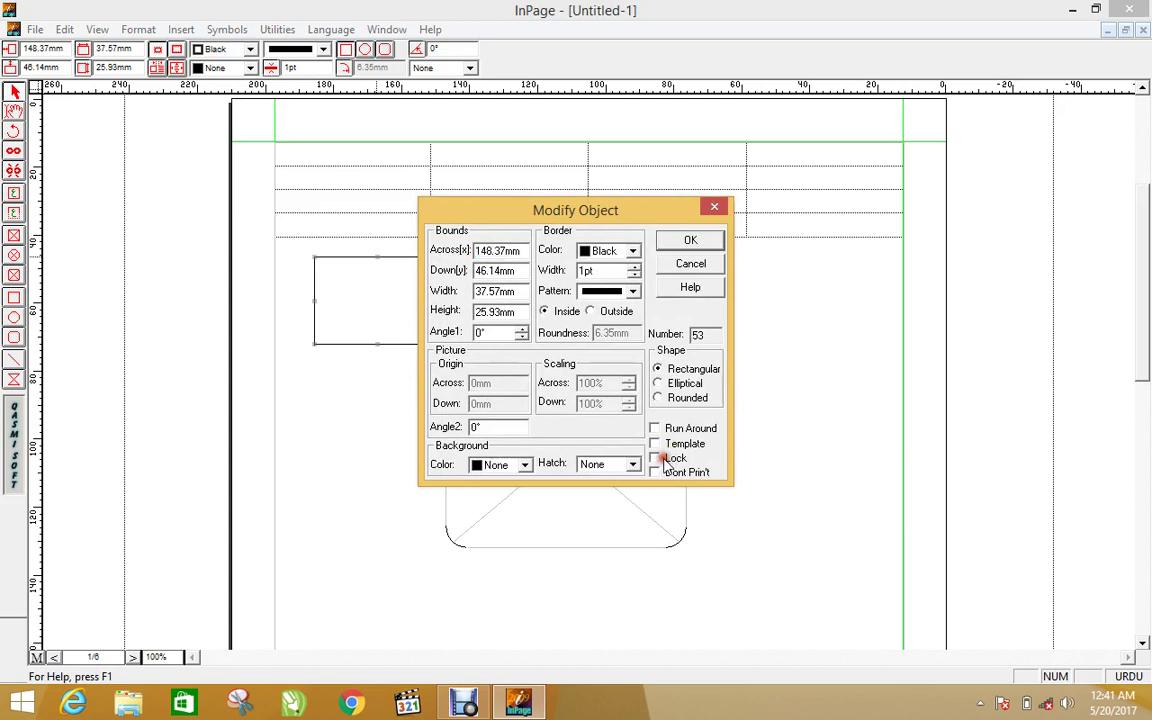
left_click(689, 243)
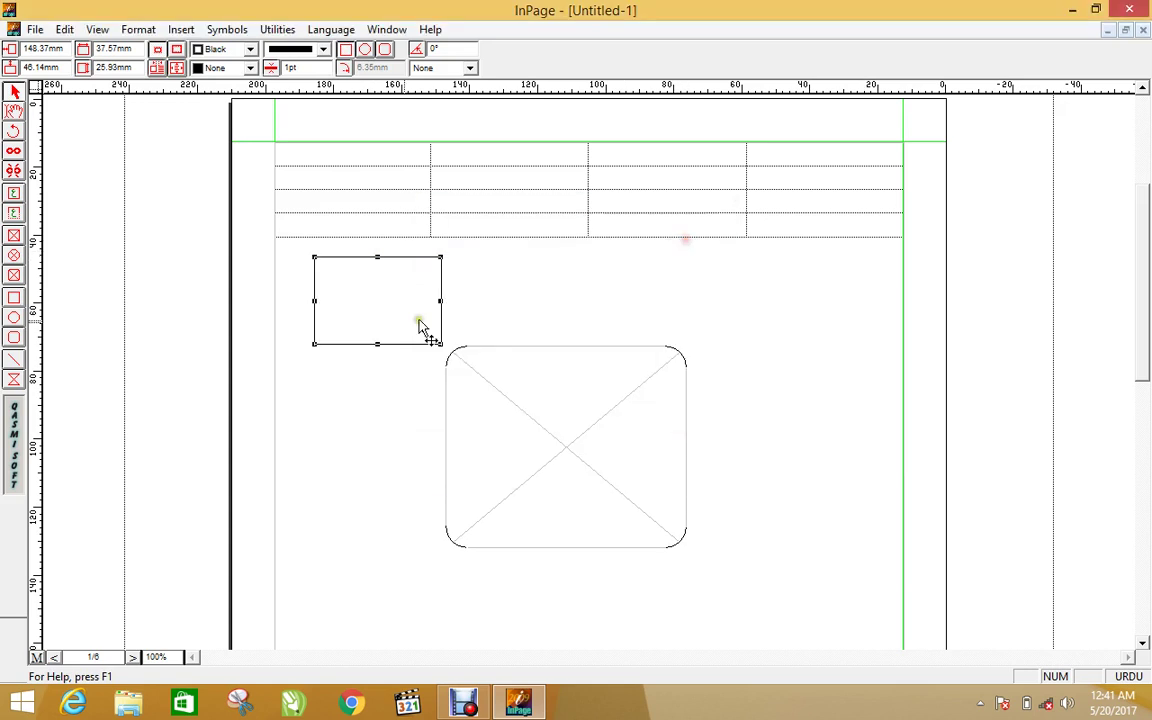
left_click(395, 268)
left_click_drag(408, 258, 430, 270)
Insert the multiplication symbol (×) on the text line directly below the table
left_click(222, 30)
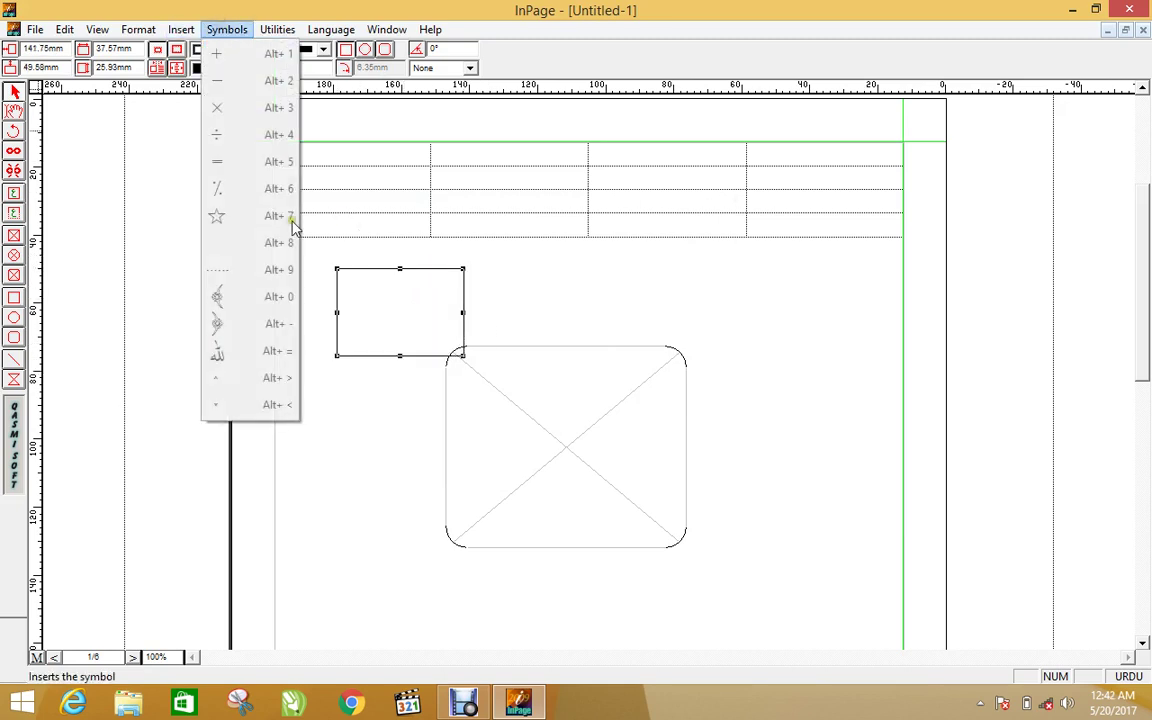
left_click(529, 251)
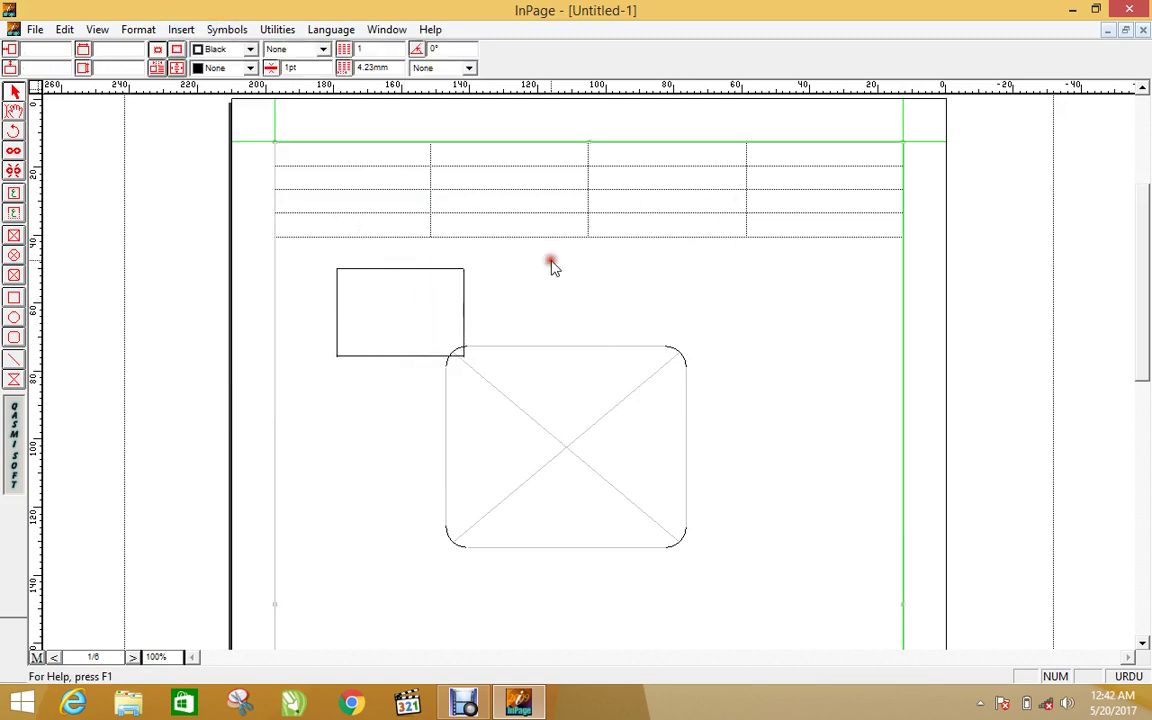
left_click(14, 110)
left_click(728, 283)
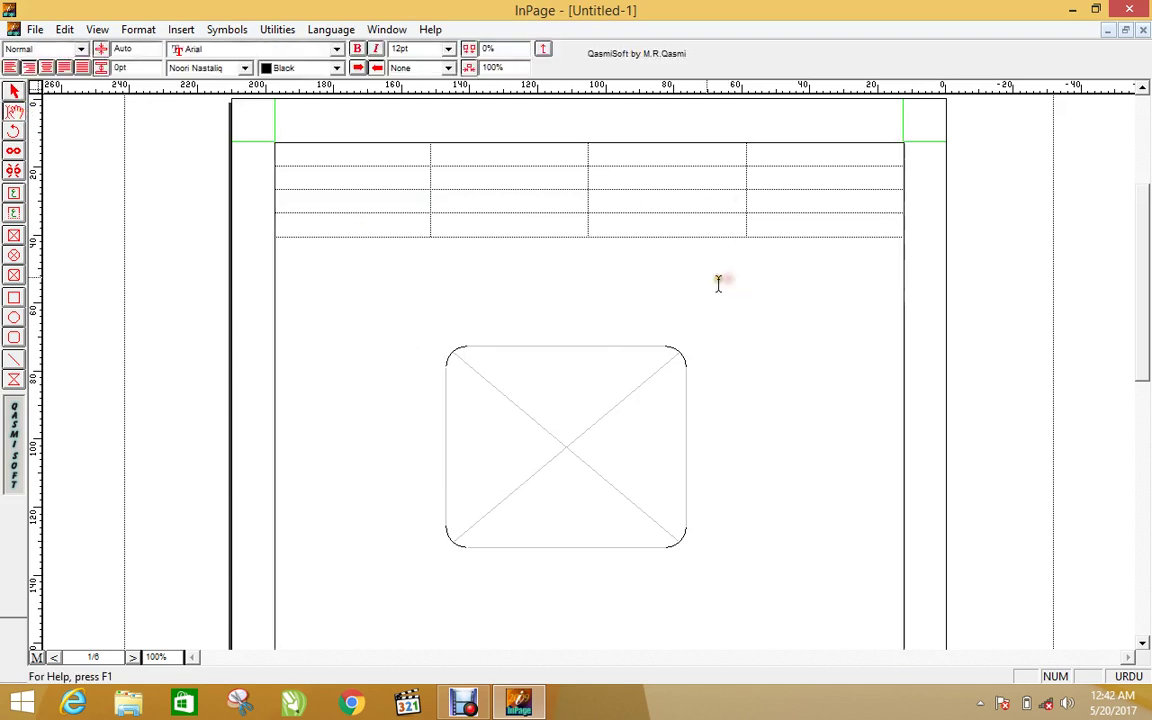
left_click(226, 30)
left_click(240, 108)
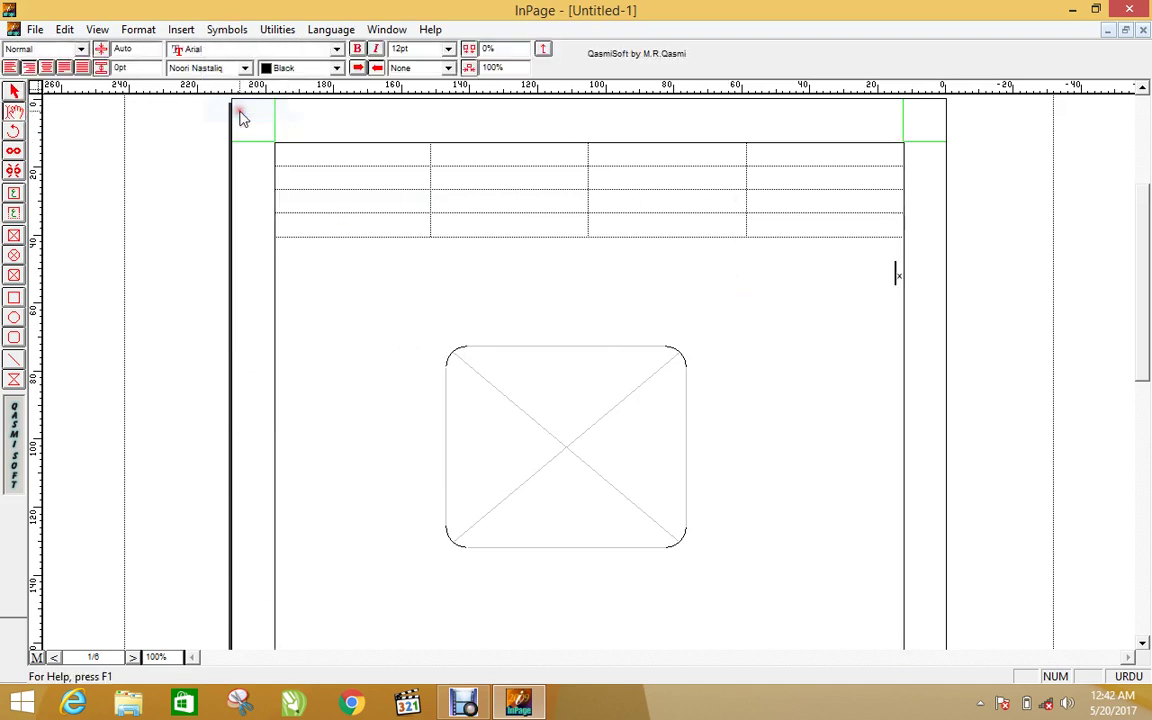
Insert the percent, star and slash symbols after the multiplication sign on the line below the table
left_click(190, 27)
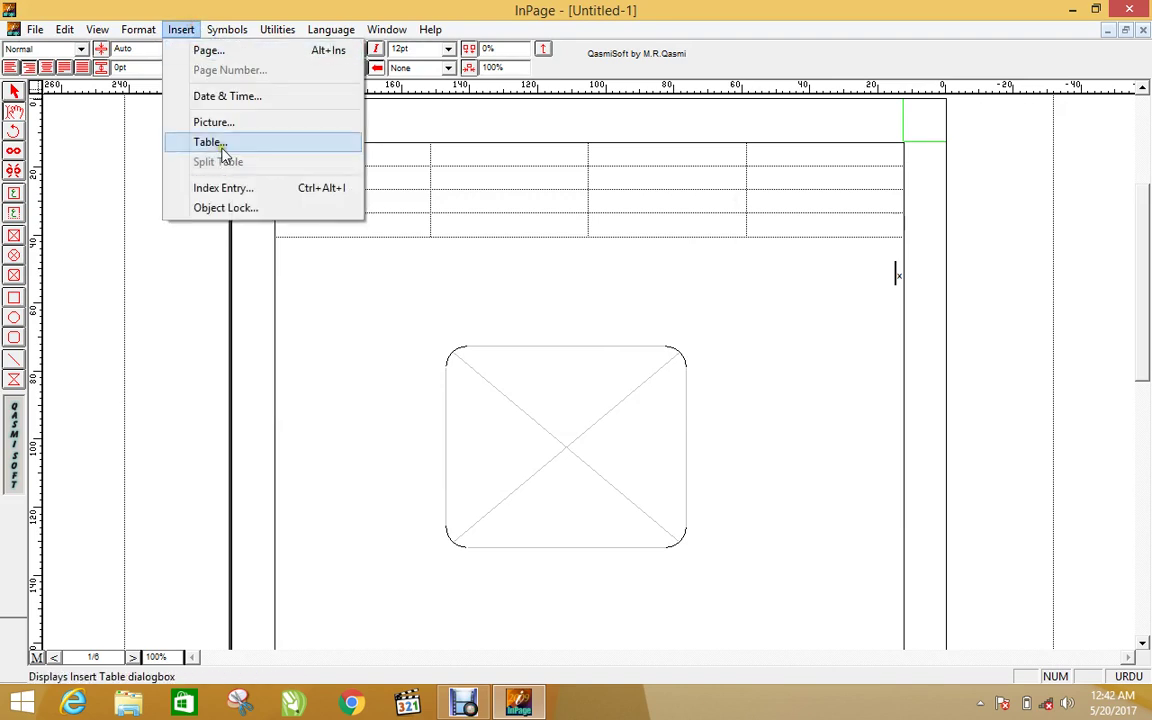
mouse_move(228, 30)
left_click(253, 188)
left_click(227, 30)
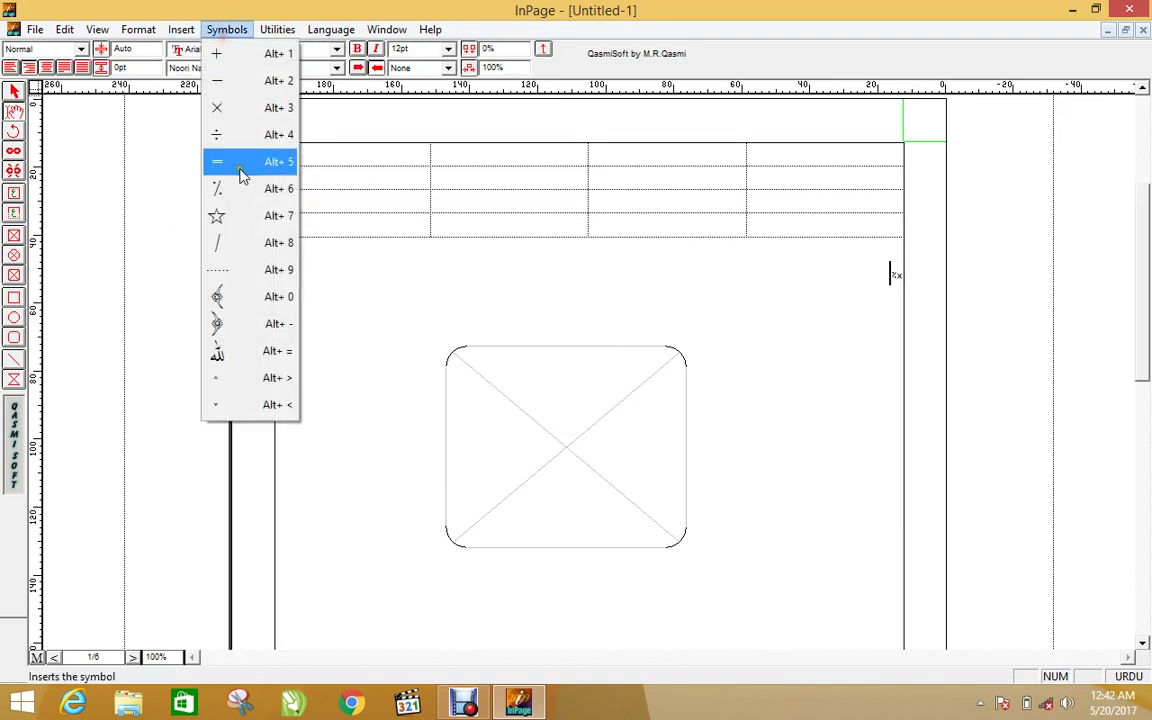
left_click(247, 216)
left_click(218, 30)
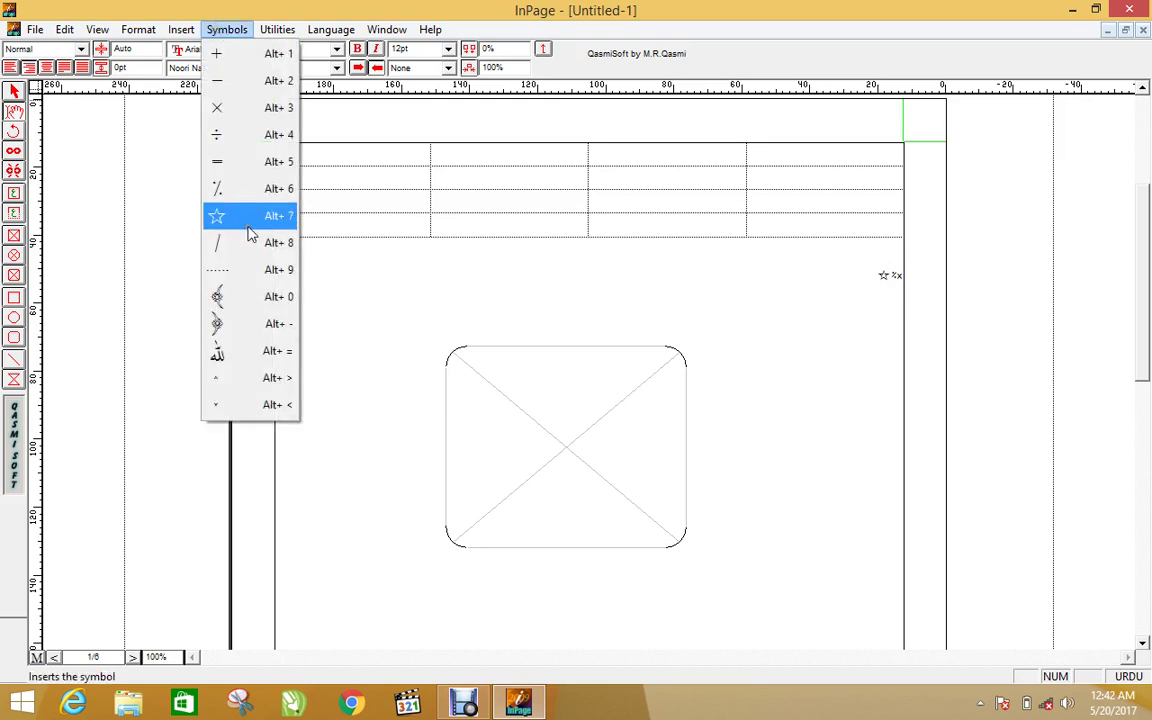
left_click(218, 243)
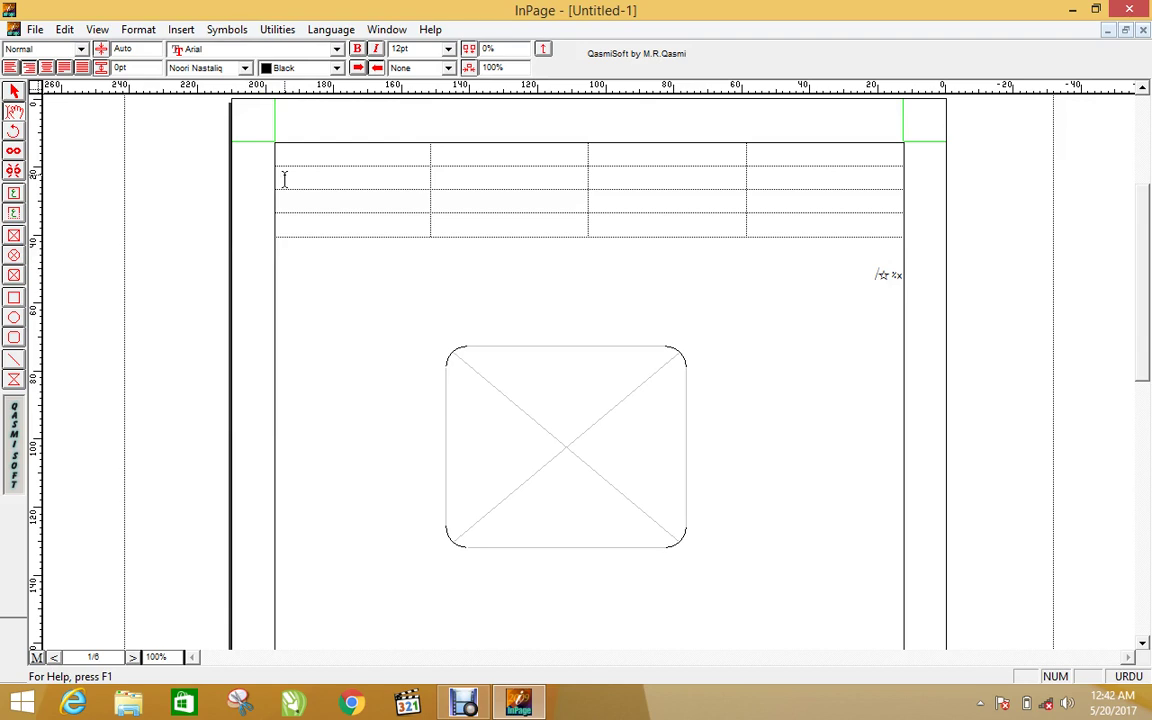
Set the character size to 36pt and enter the heading اردو کی تاریخ on the line after the symbols
left_click(448, 50)
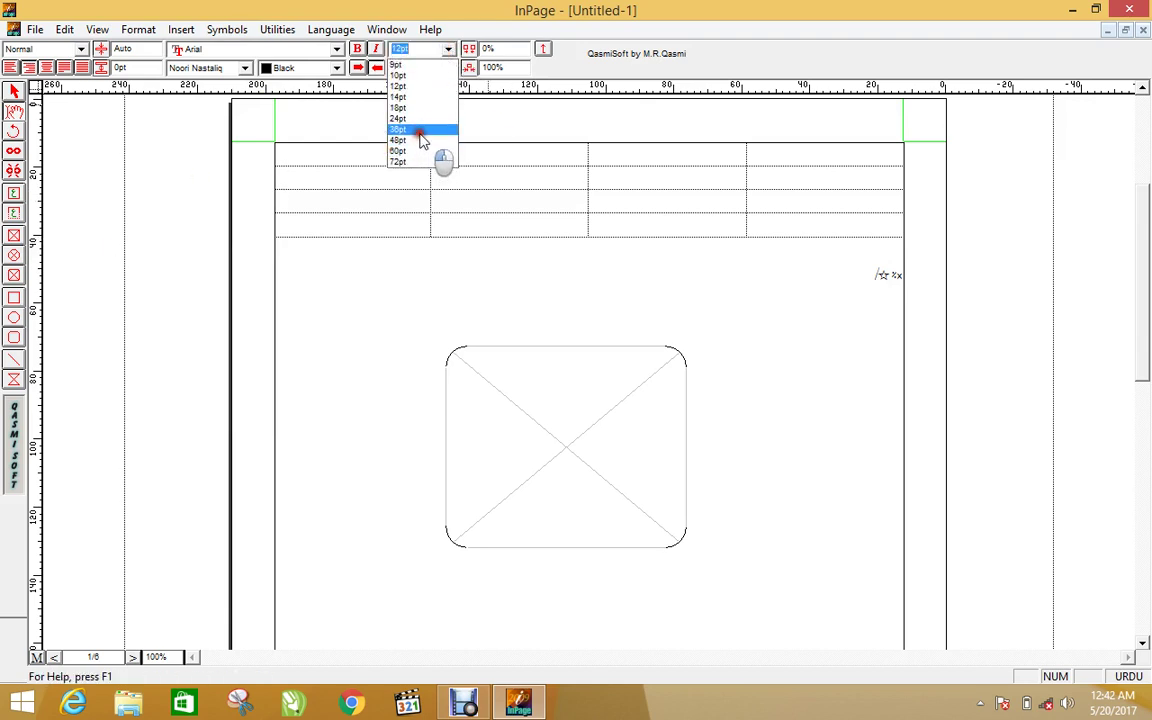
left_click(420, 134)
type("اردو")
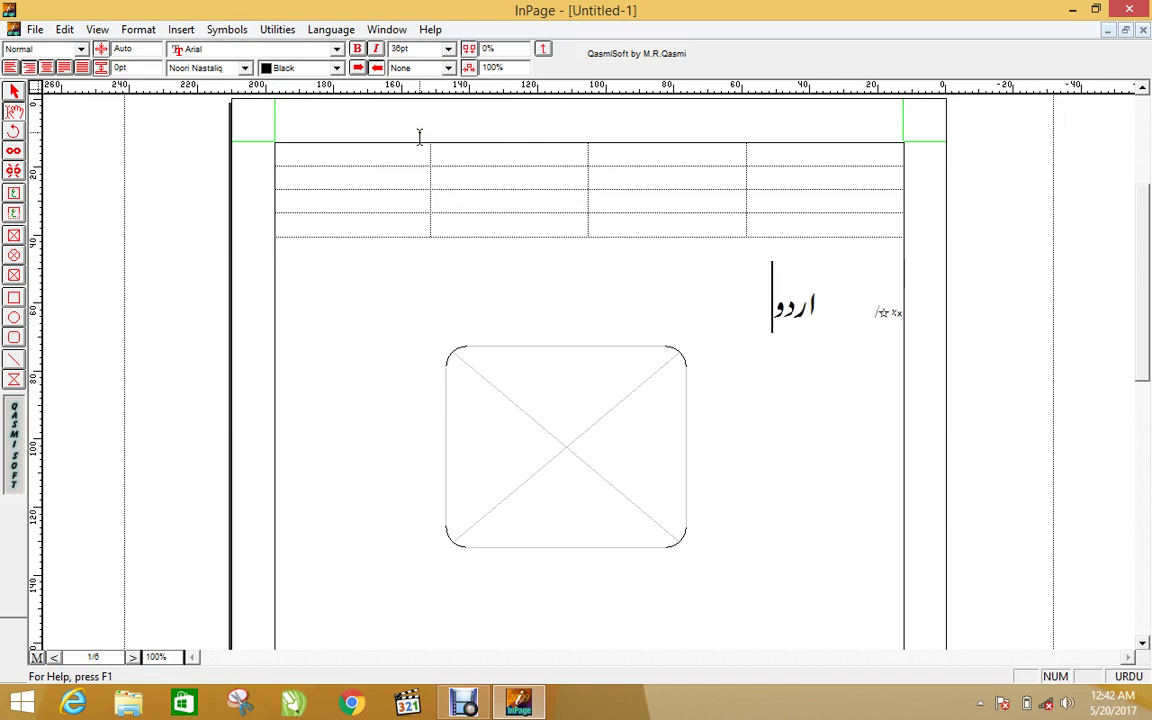
type(" کی تاریخ")
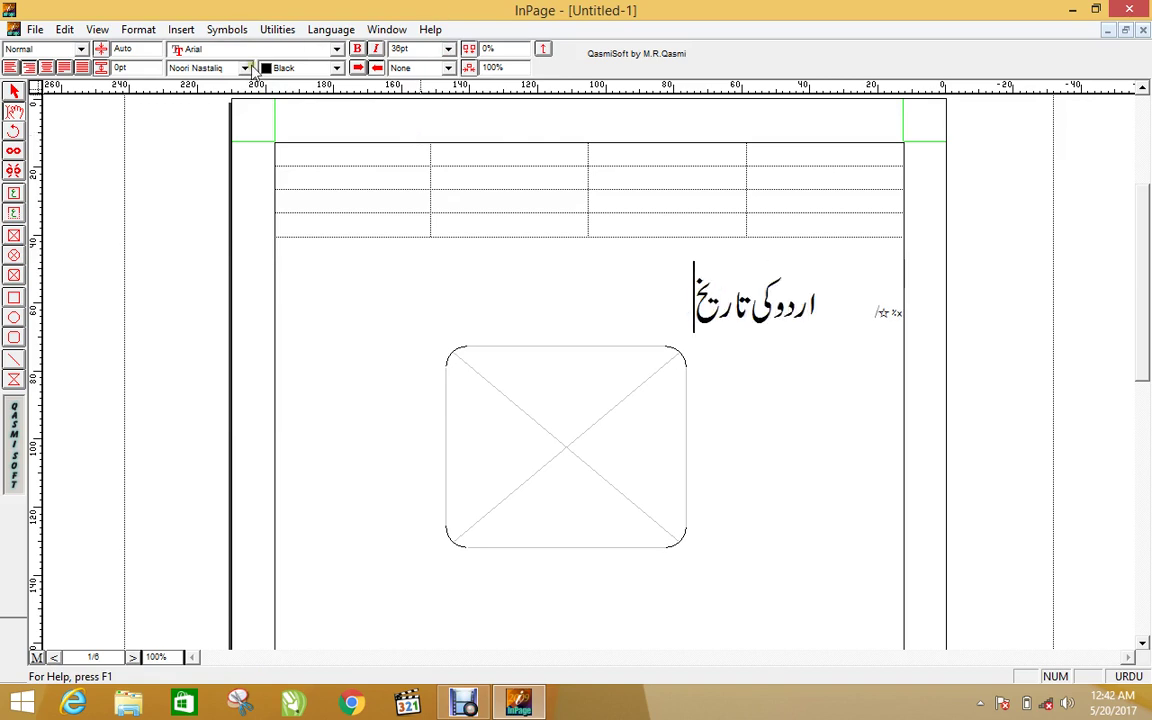
Insert a star symbol at the end and another at the start of the heading اردو کی تاریخ
left_click(228, 29)
left_click(257, 216)
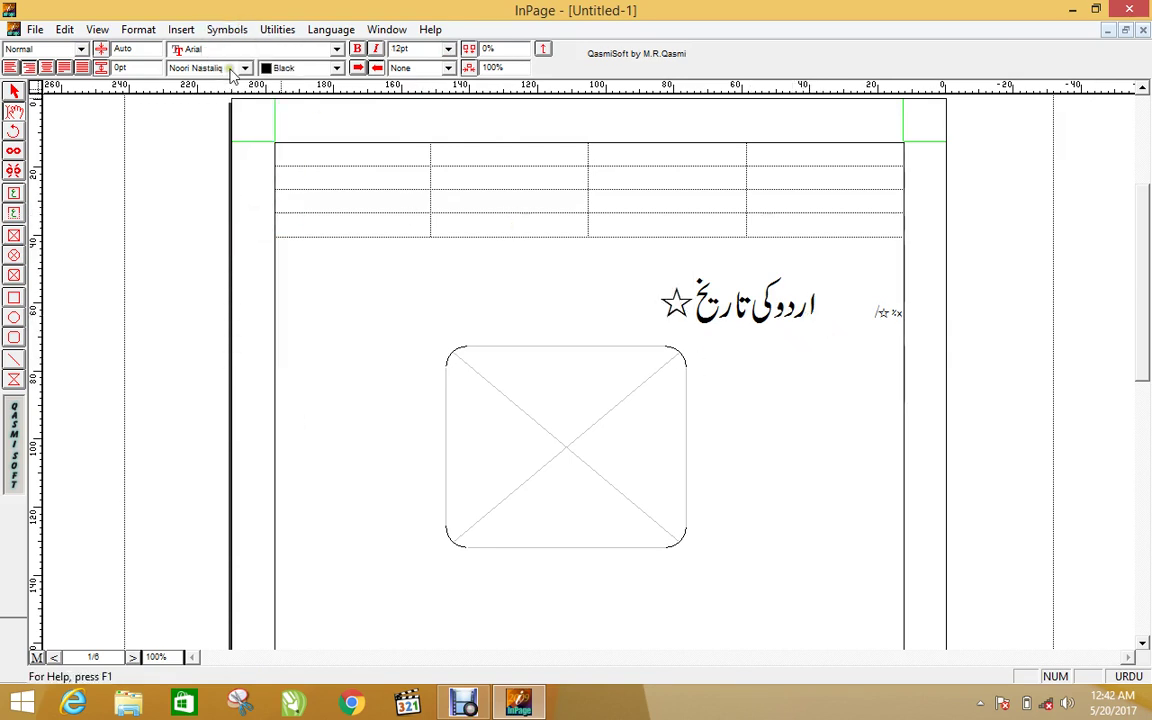
left_click(228, 29)
left_click(284, 213)
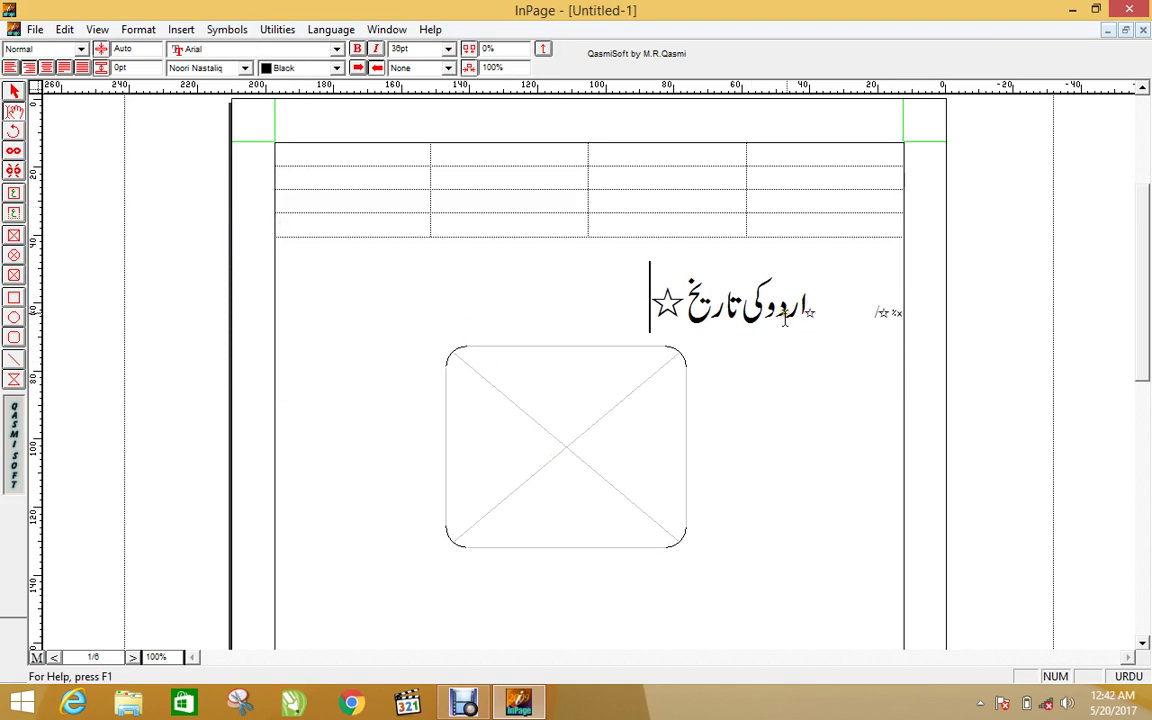
Set the character size of the small star at the start of the heading to 36pt
left_click_drag(803, 310, 831, 310)
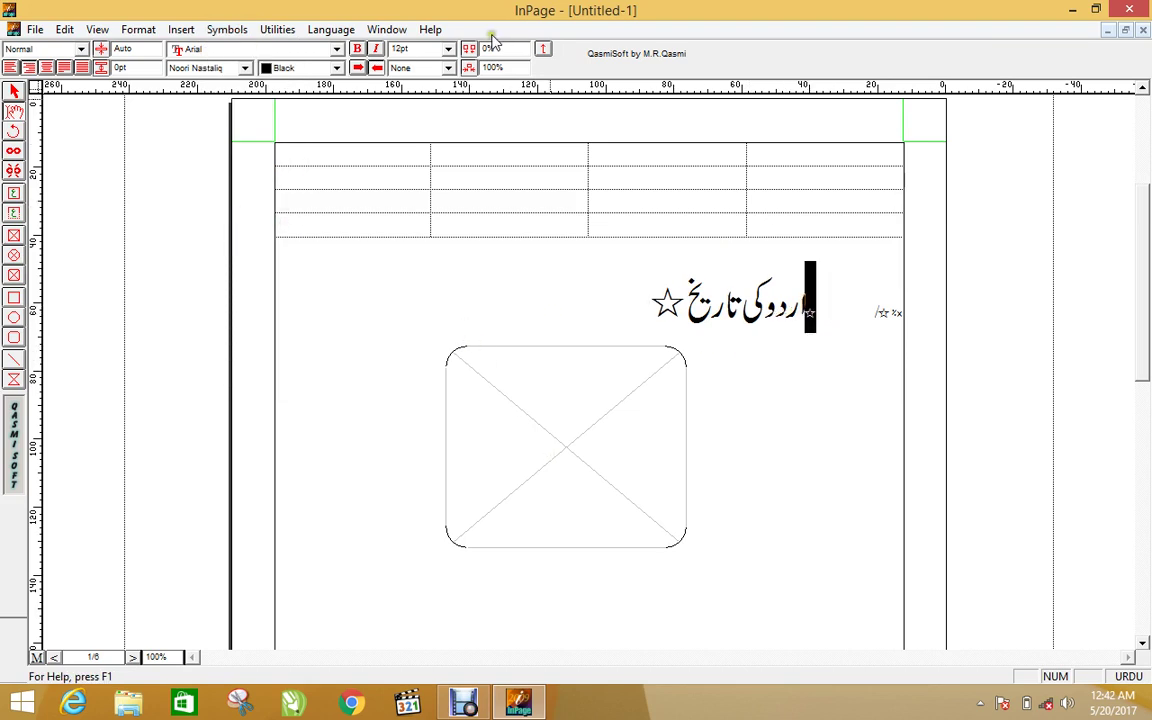
left_click(402, 50)
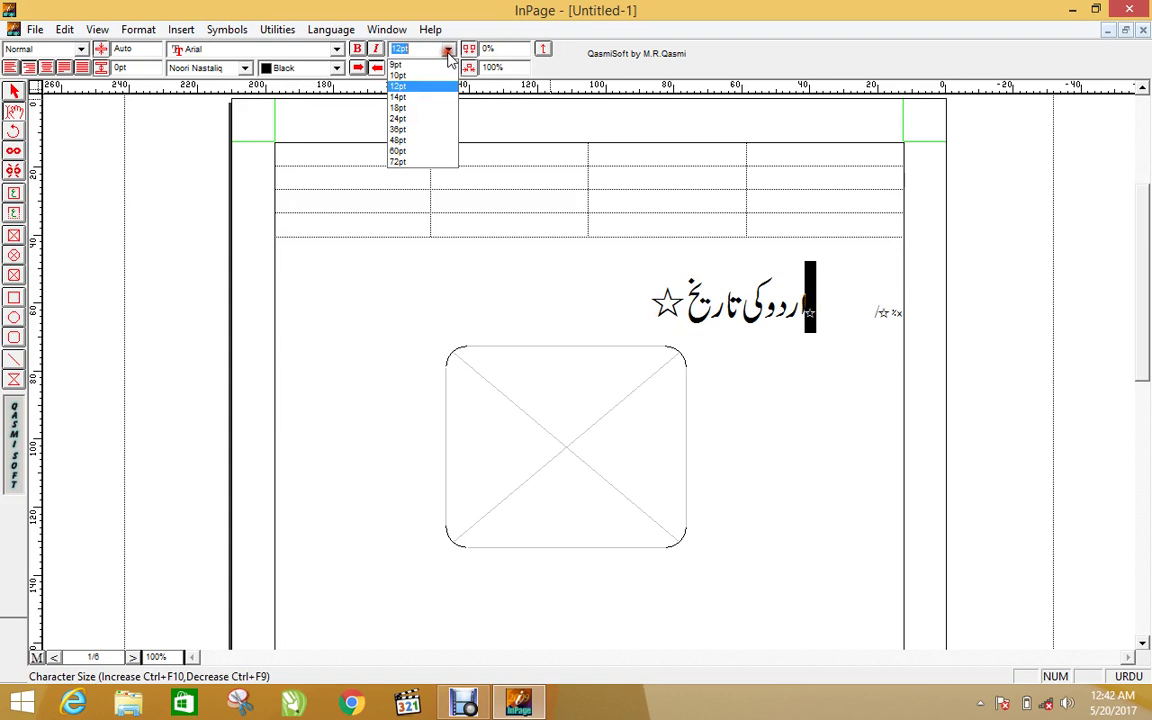
left_click(433, 129)
left_click(326, 249)
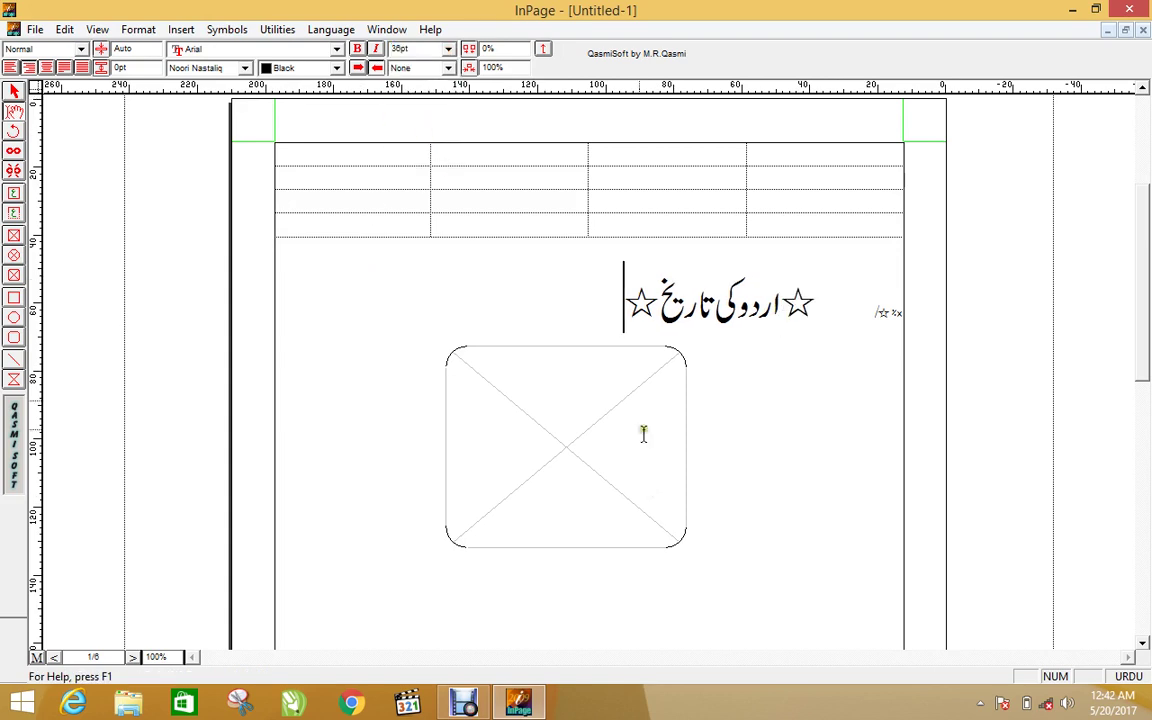
Enclose the heading اردو کی تاریخ in the two ornamental bracket symbols, placed inside the stars
left_click(657, 303)
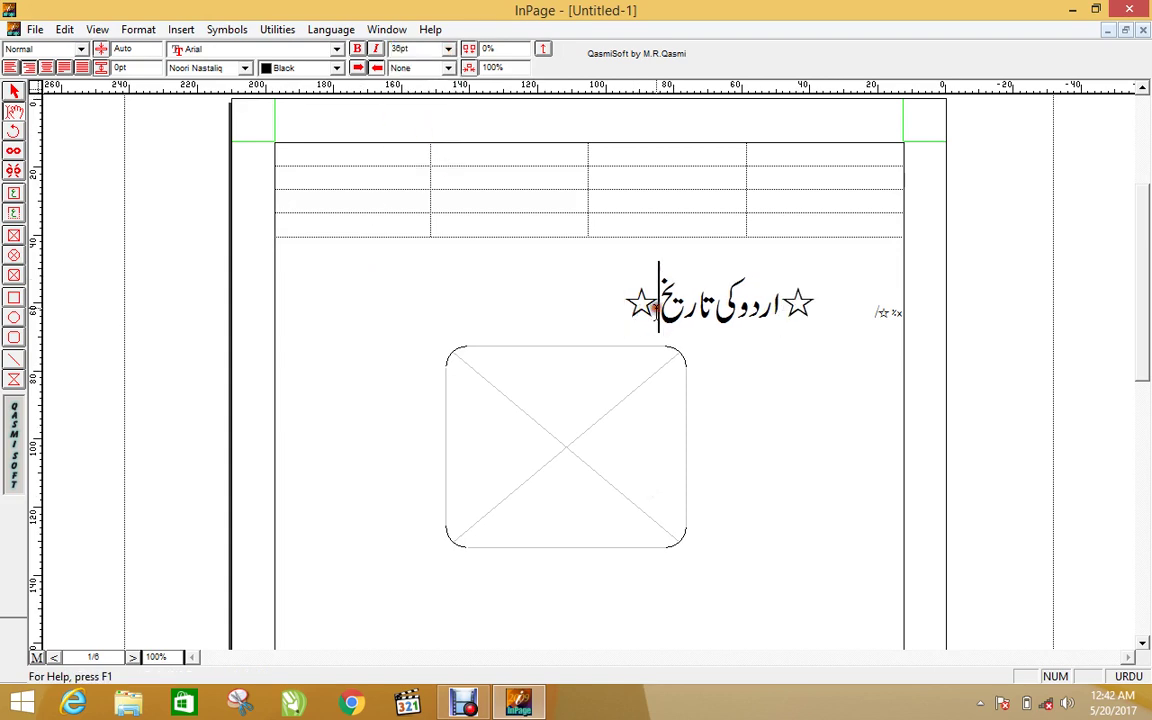
left_click(224, 29)
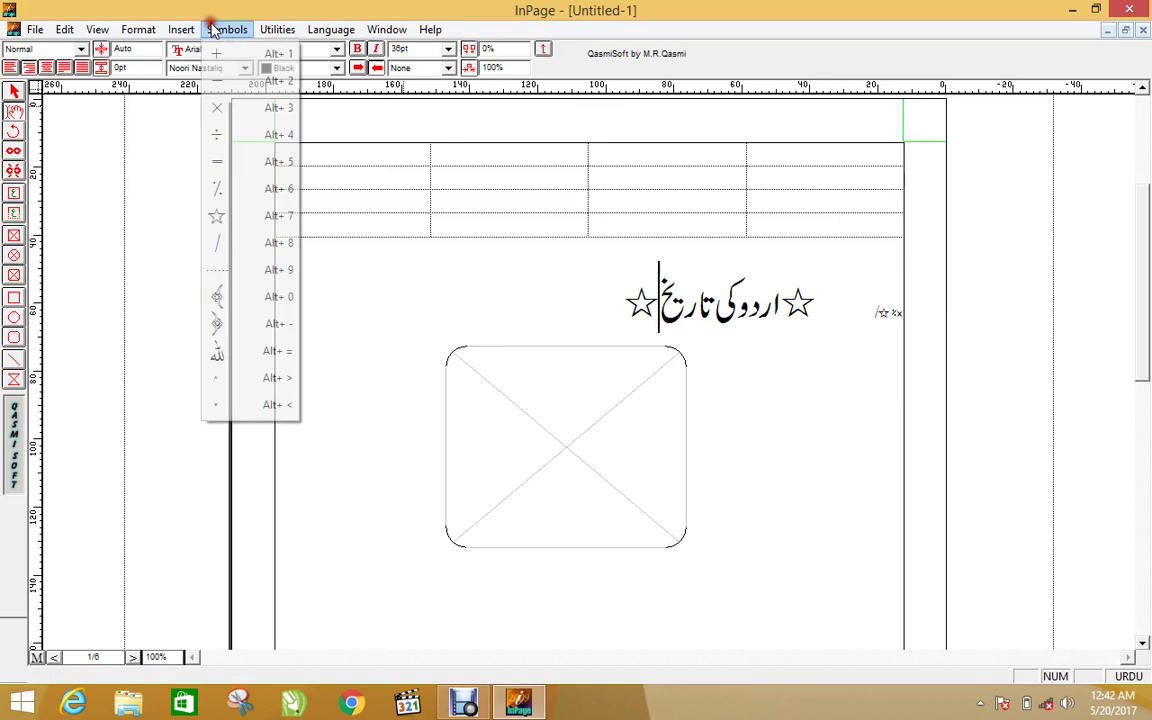
left_click(264, 297)
left_click(780, 316)
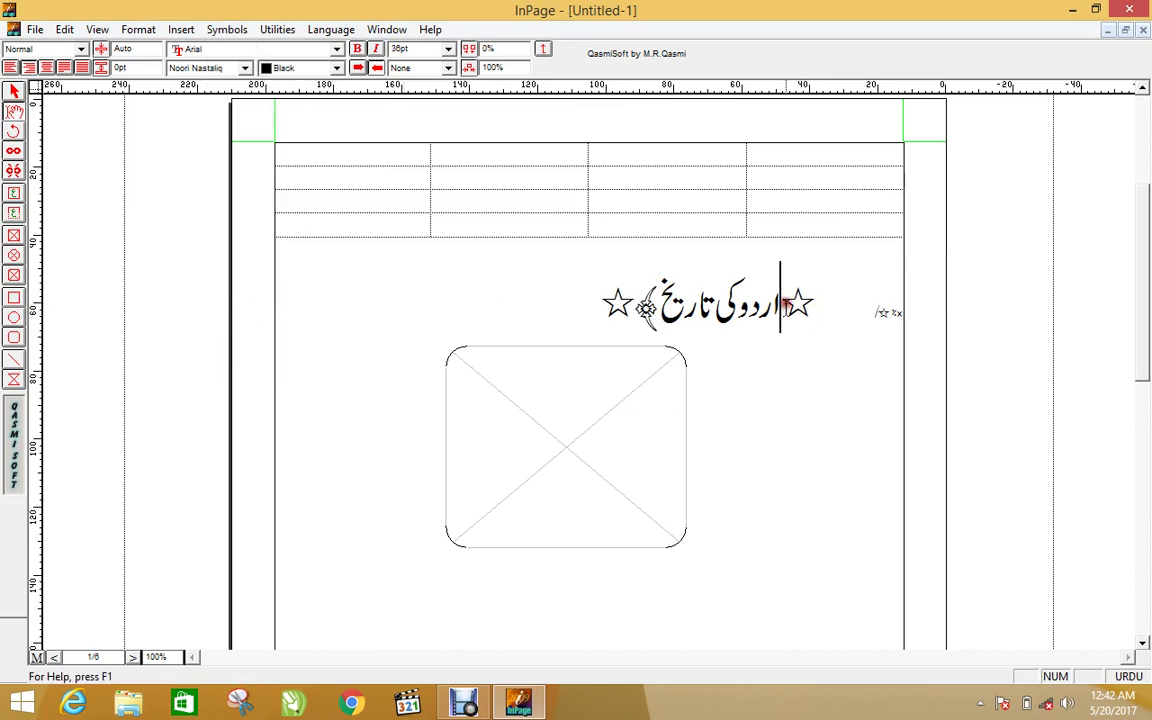
left_click(224, 29)
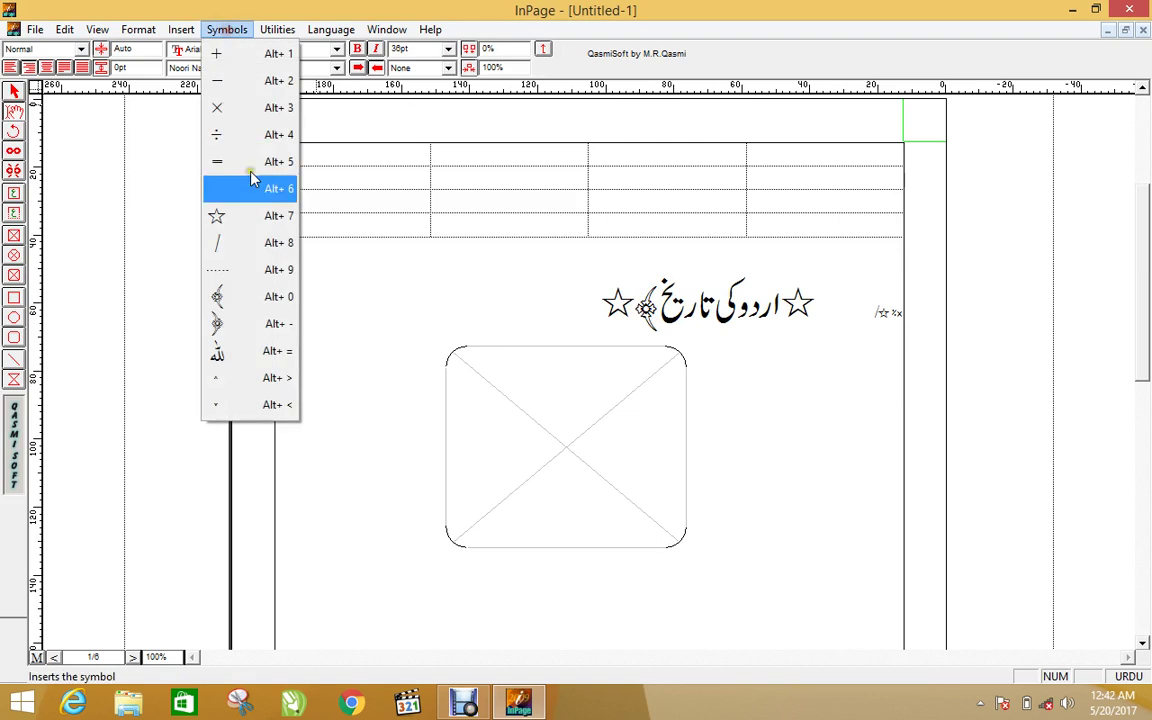
left_click(268, 323)
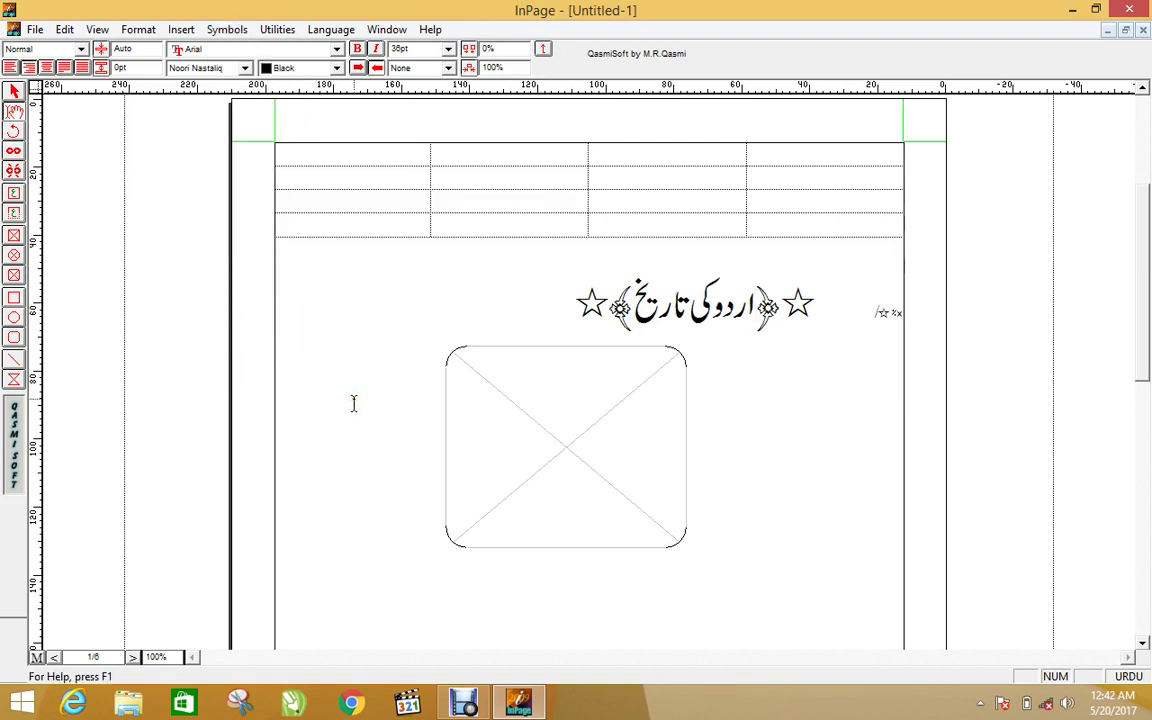
Try to run the spelling check on the document text
left_click(226, 29)
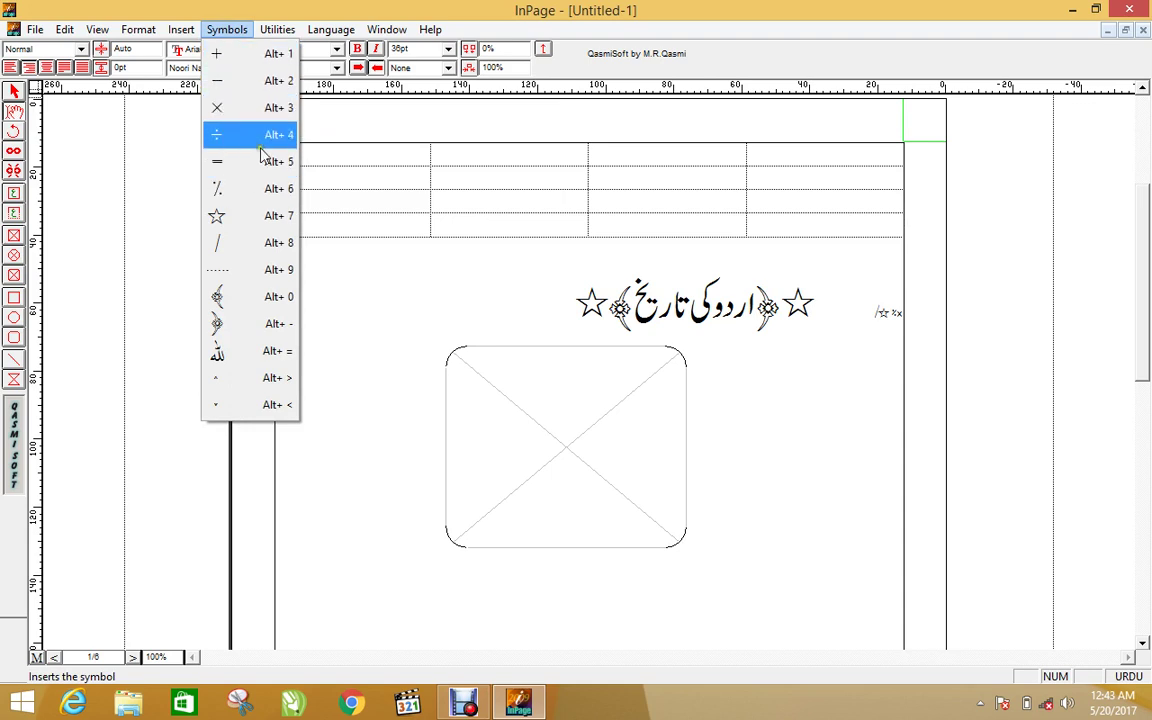
left_click(596, 362)
left_click(274, 29)
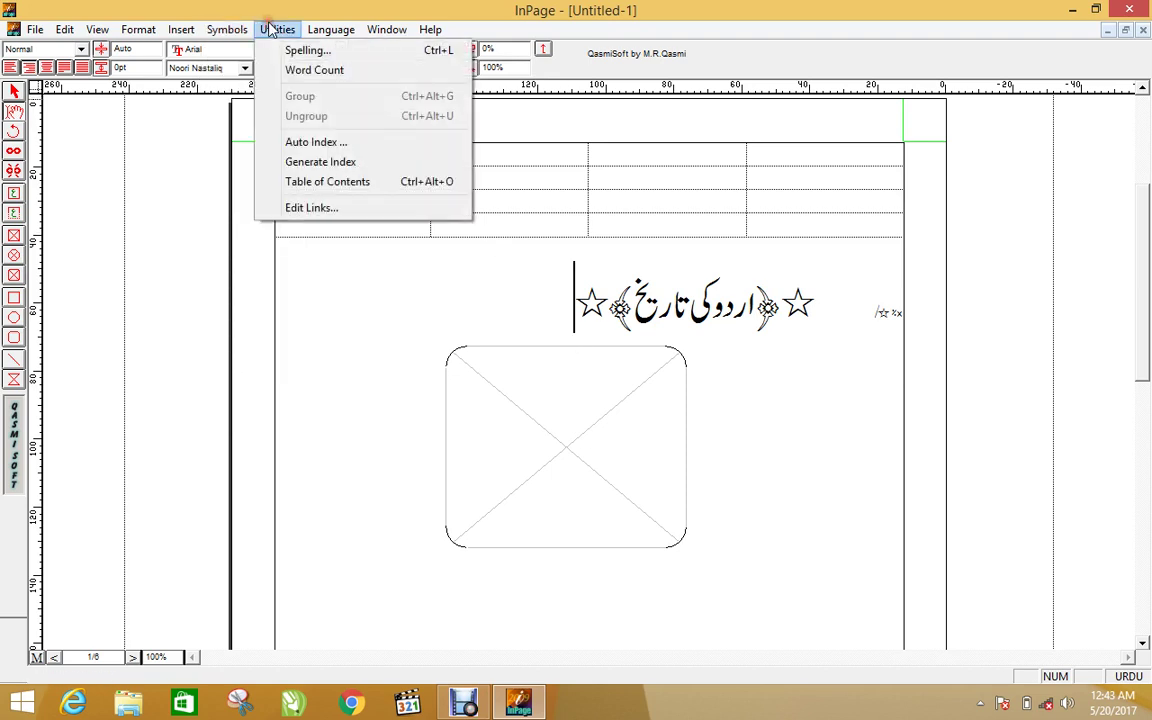
left_click(312, 49)
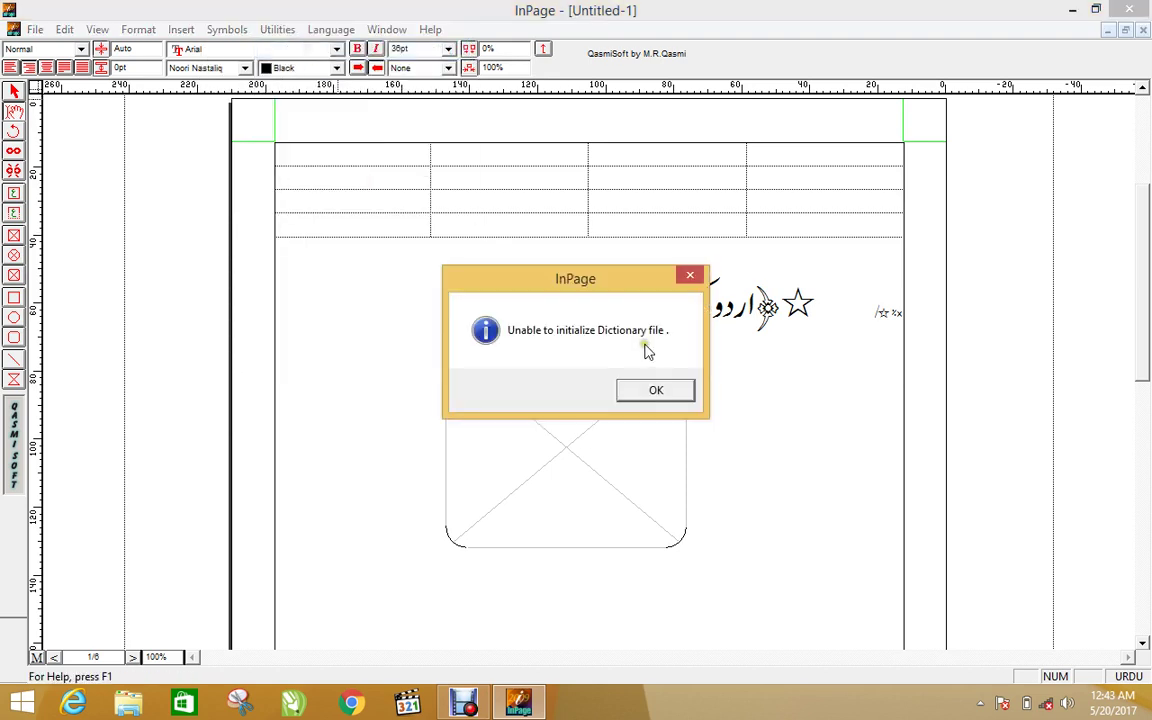
left_click(648, 398)
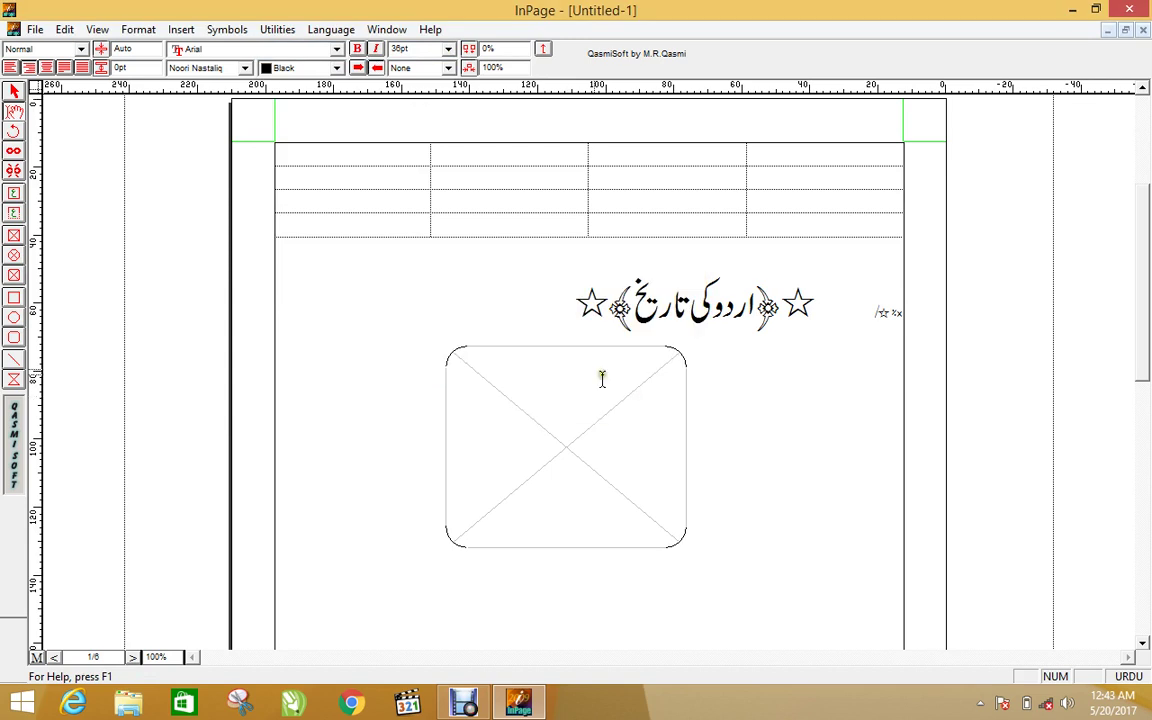
Add filler Urdu text beginning with سدفسدف below the heading, flowing around and beneath the rounded picture box
left_click(265, 48)
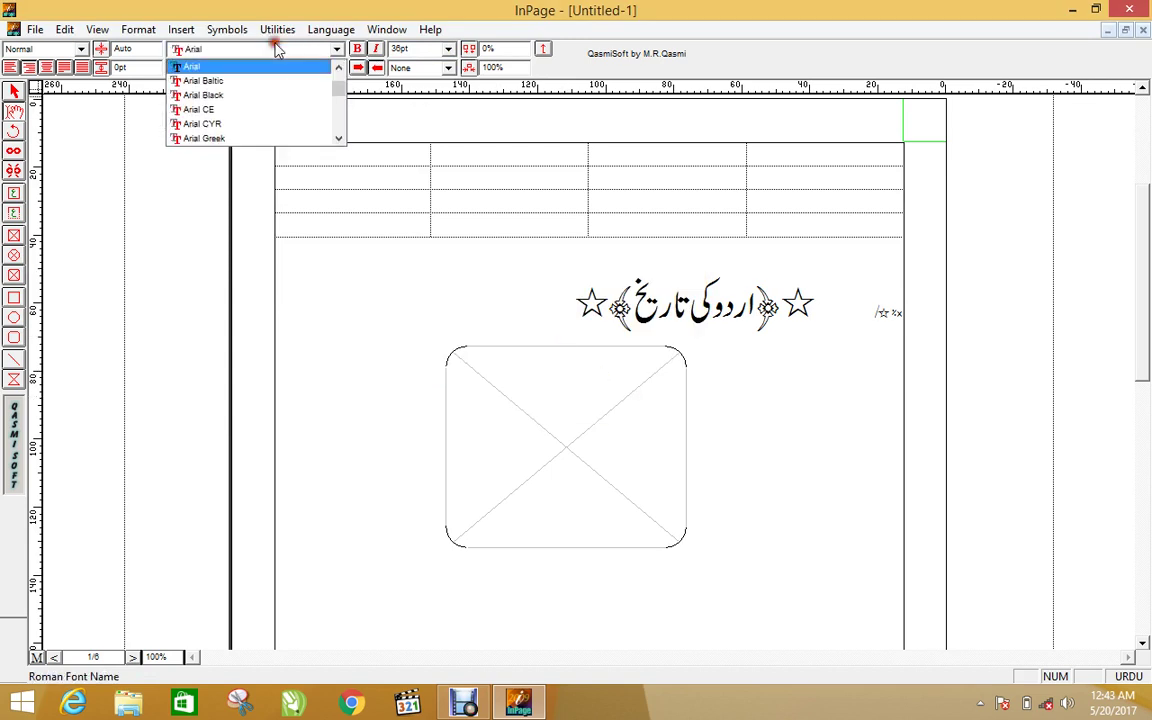
left_click(273, 34)
left_click(275, 33)
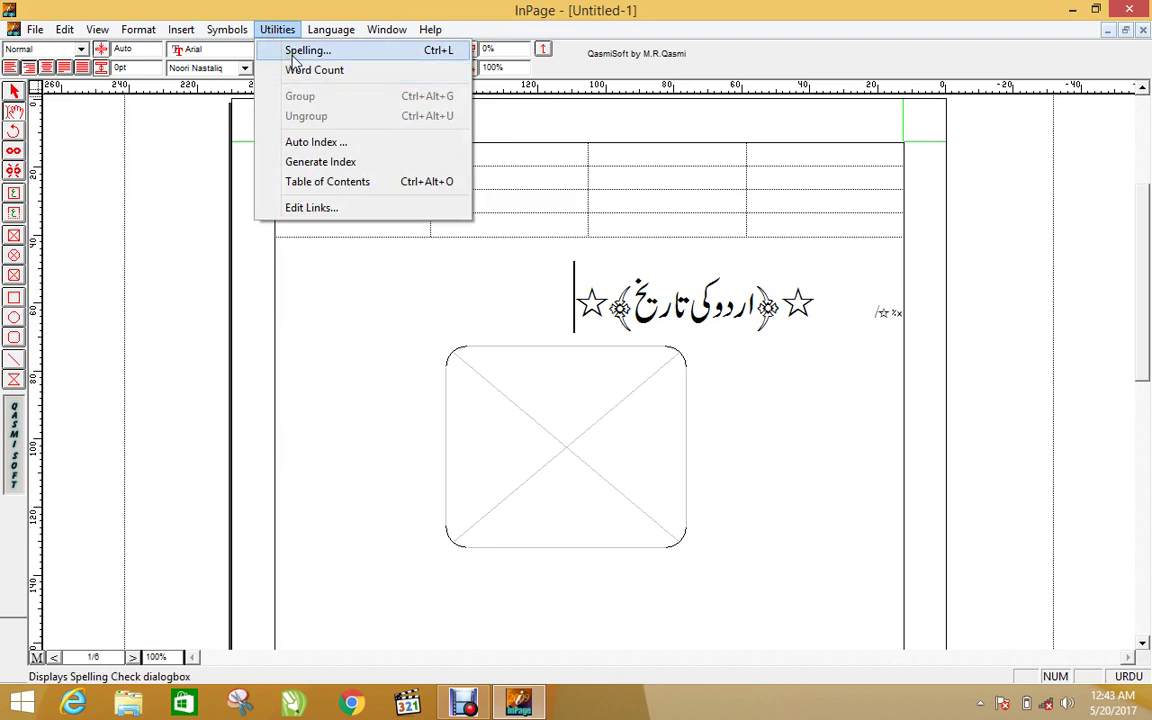
left_click(571, 321)
key("Return")
type("سدفسدف اسداساسداسداساسداساسداسداساسداس")
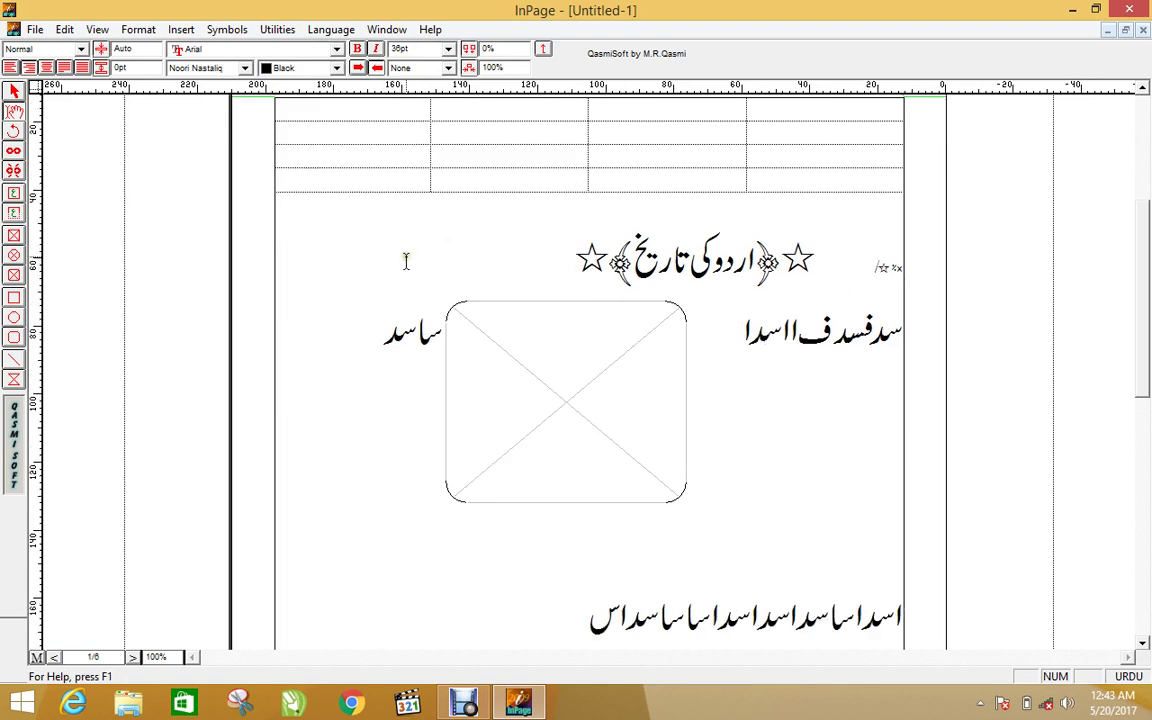
Check the document's word, line and character counts with the Word Count utility, and close the count window
left_click(227, 29)
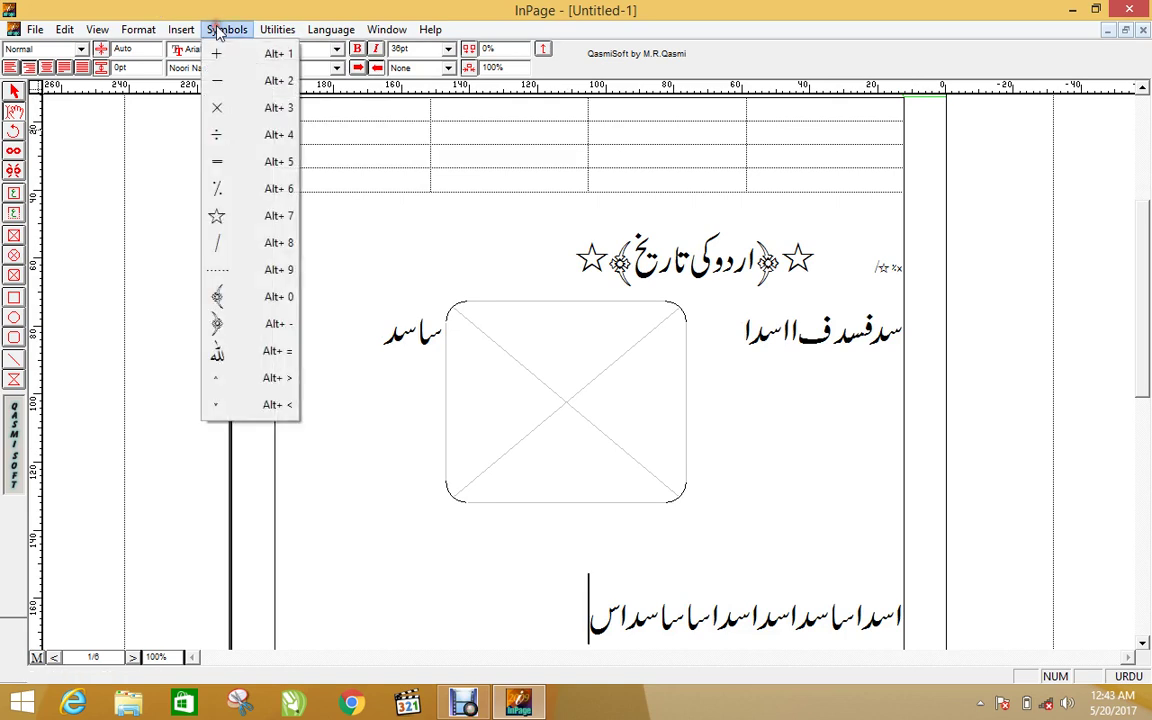
left_click(277, 29)
left_click(277, 29)
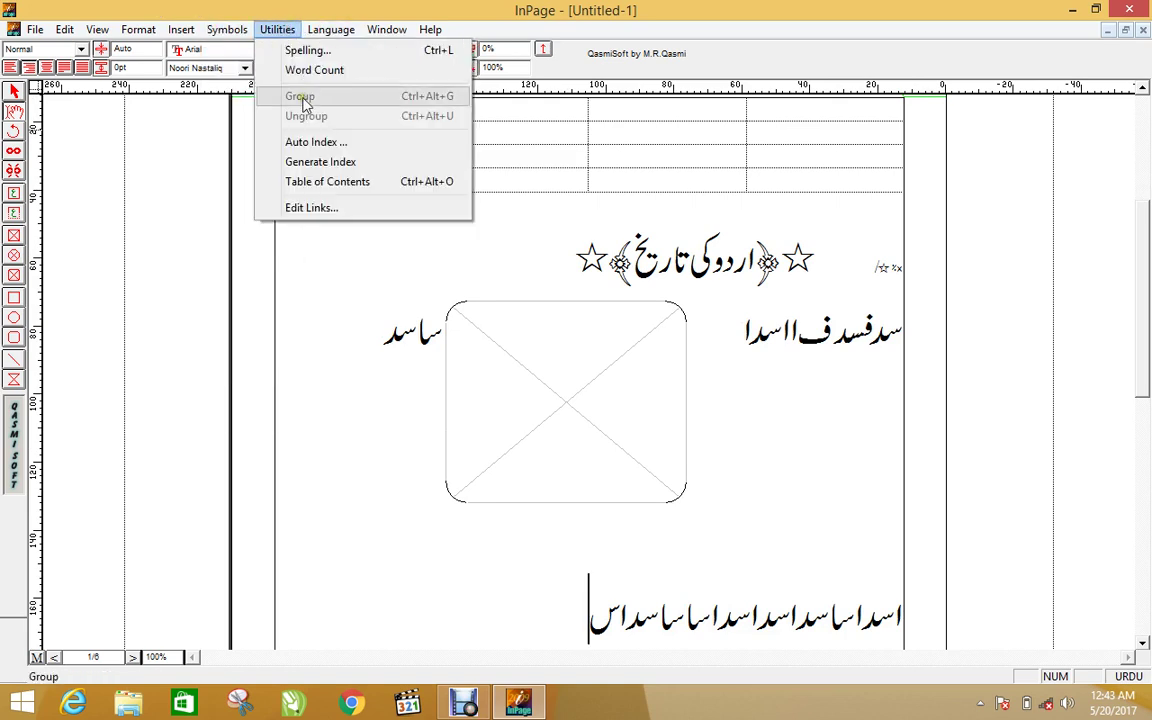
left_click(305, 72)
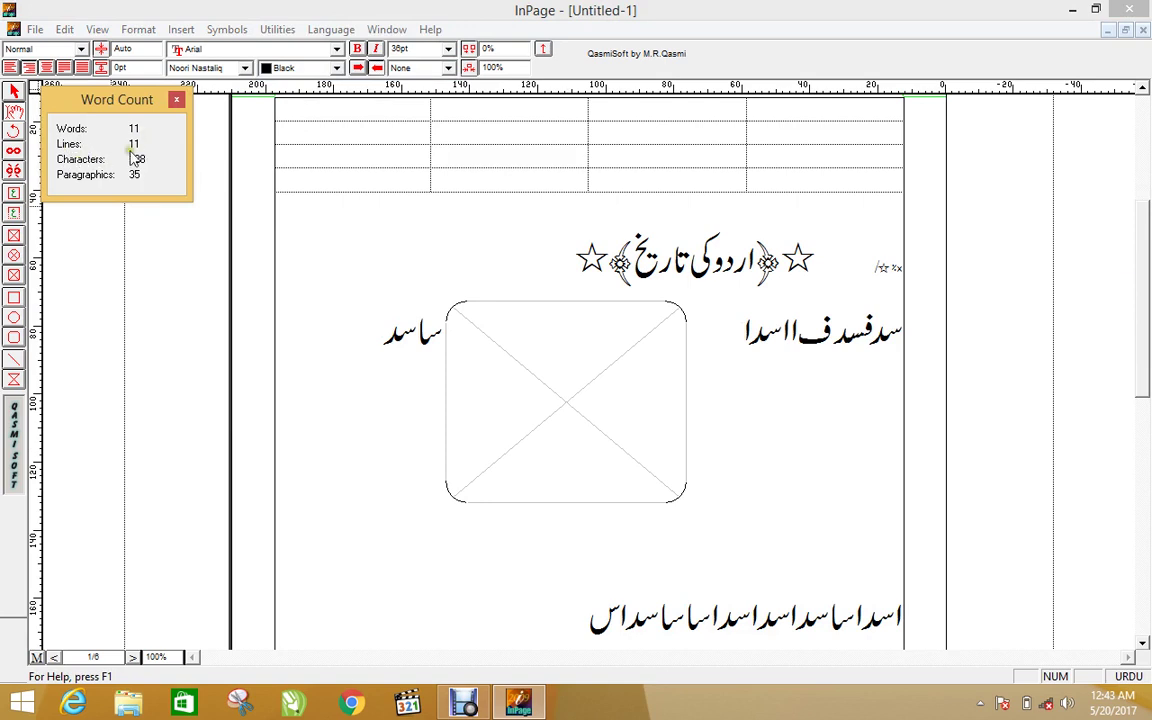
left_click(176, 102)
Create a new one-page A4 document in portrait orientation with the default margins and right-to-left direction
left_click(270, 32)
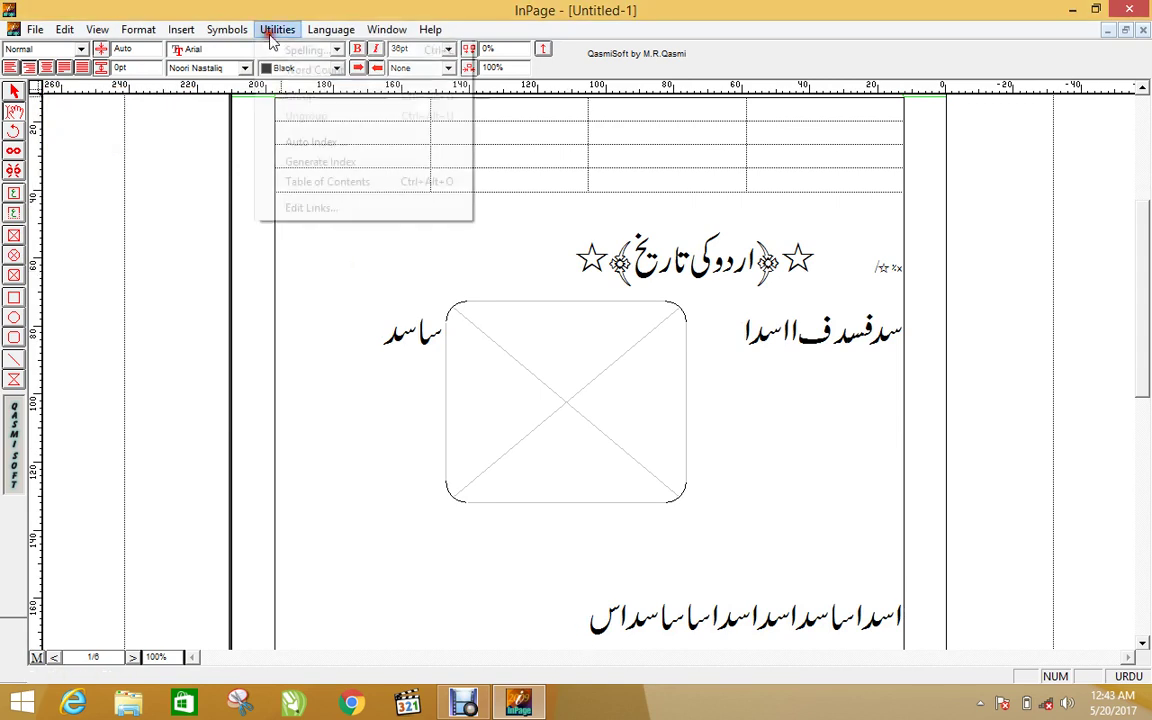
left_click(342, 342)
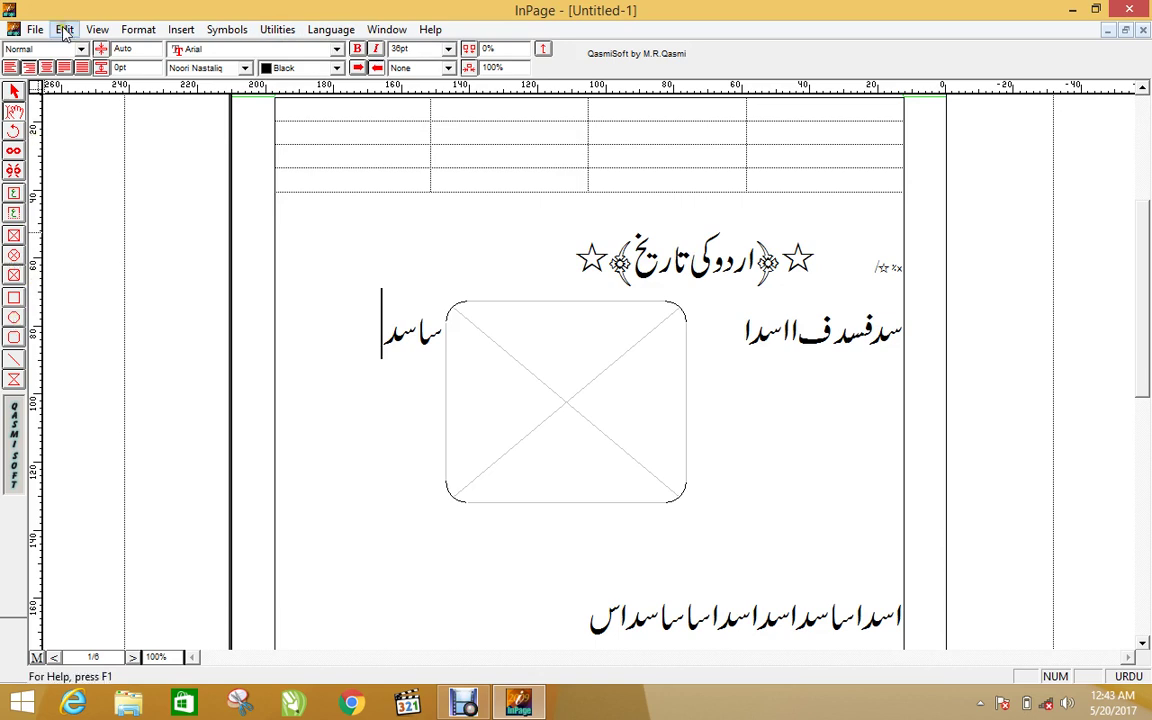
key("ctrl+n")
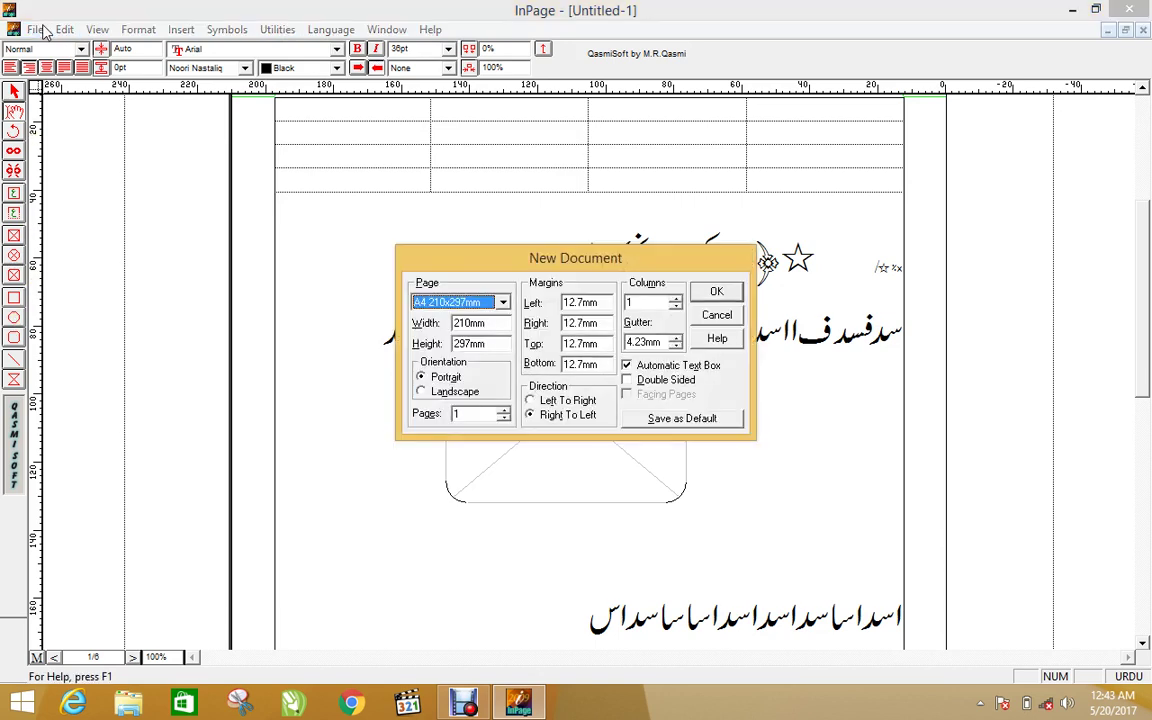
key("Return")
Draw a rectangle about 51 by 27 mm on the page and a circle about 36 mm across below it
left_click(14, 297)
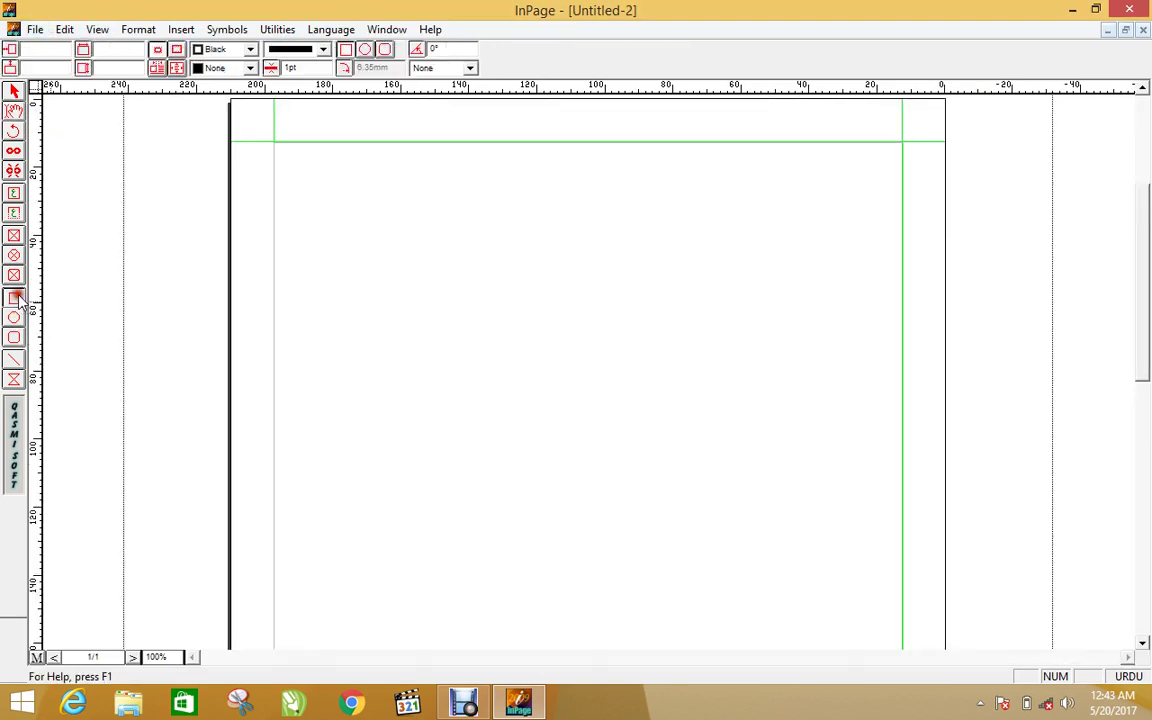
mouse_move(369, 258)
left_mouse_down()
mouse_move(535, 318)
mouse_move(542, 349)
left_mouse_up()
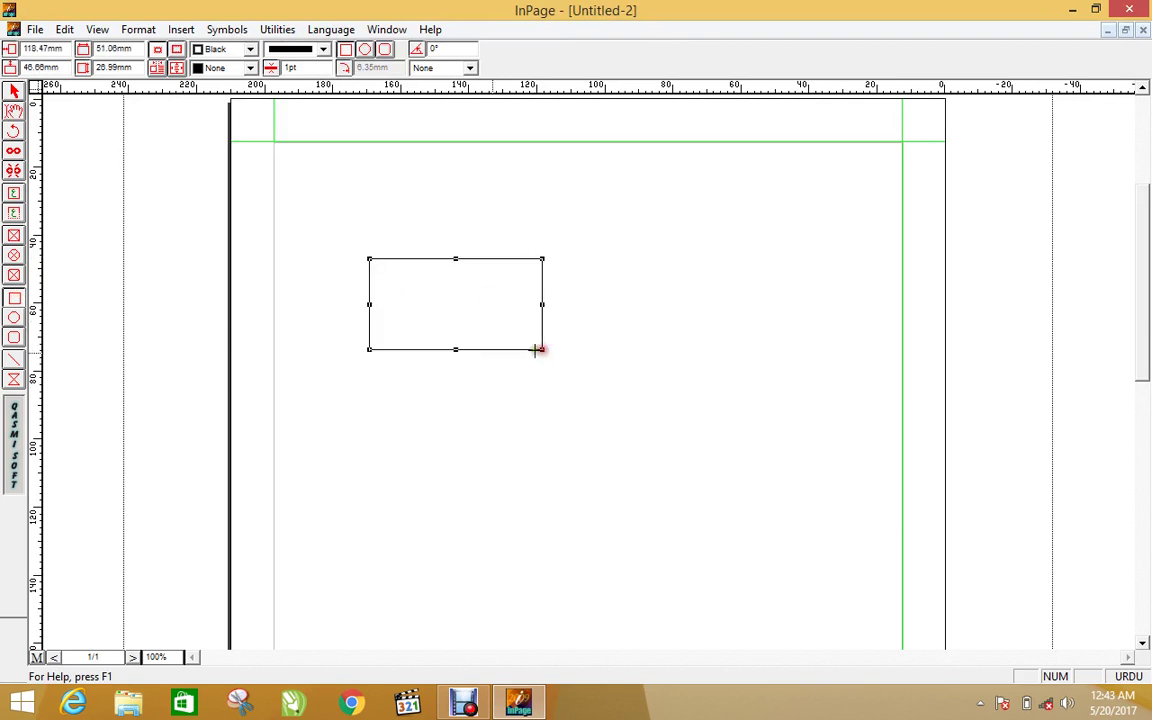
left_click(14, 317)
left_click_drag(419, 419, 541, 541)
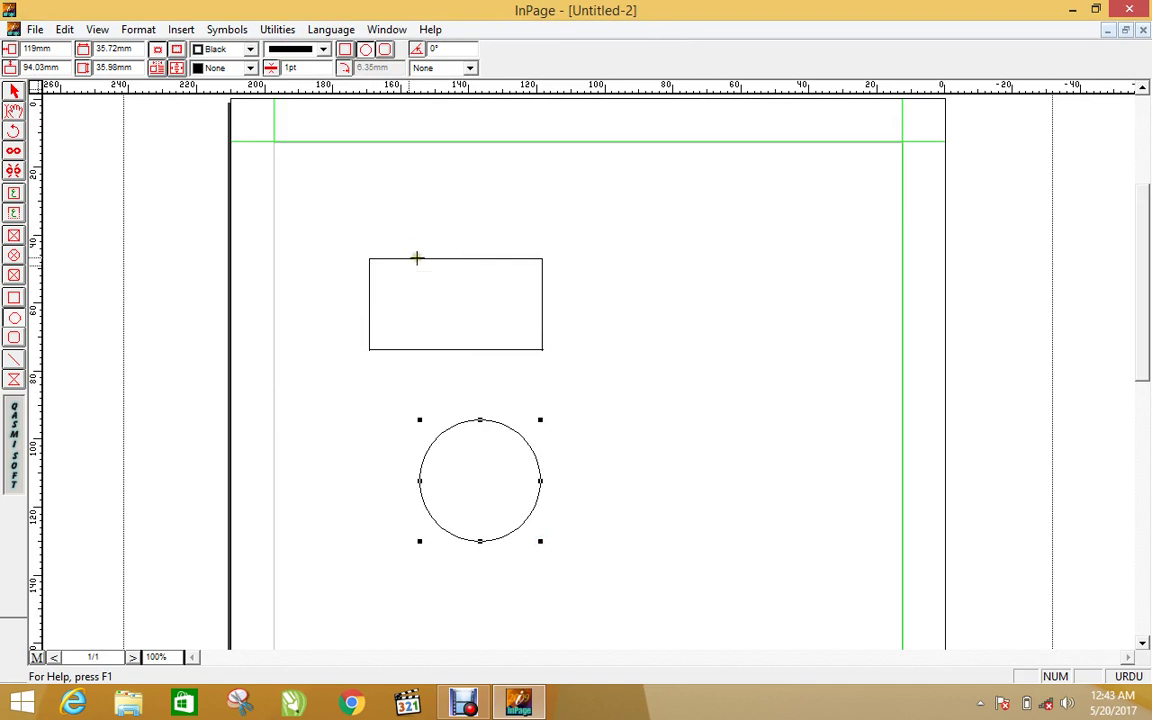
Group the rectangle with the circle and move the group slightly up the page
left_click(14, 91)
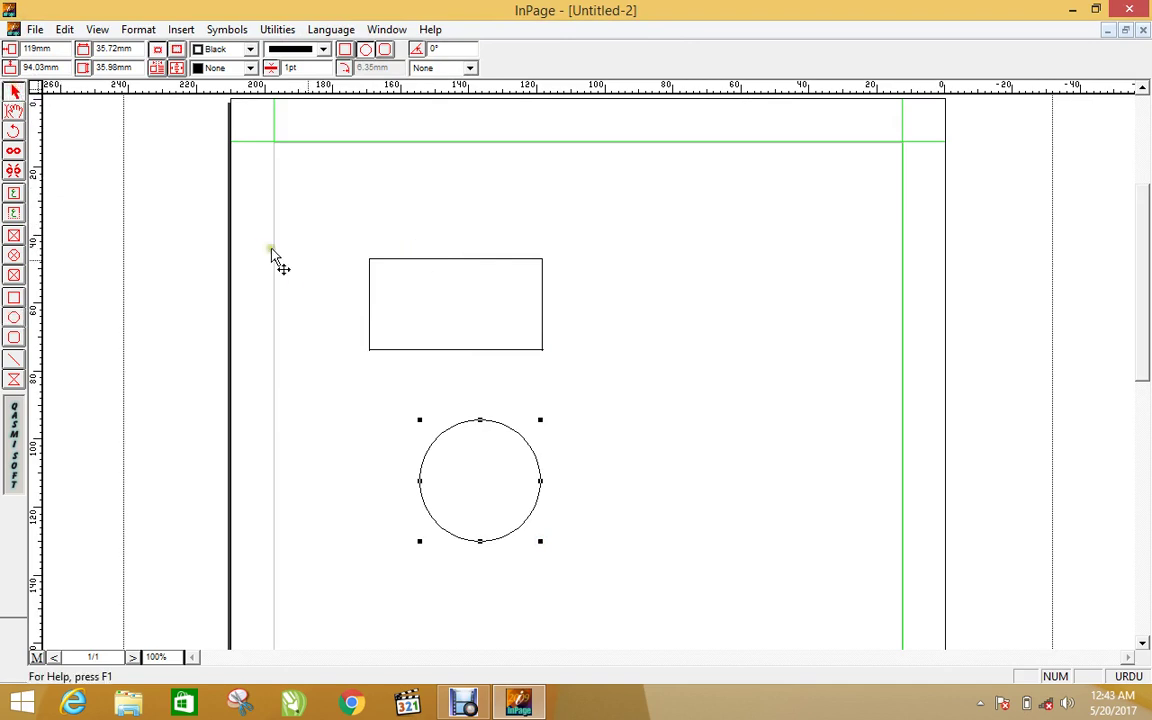
left_click(396, 262)
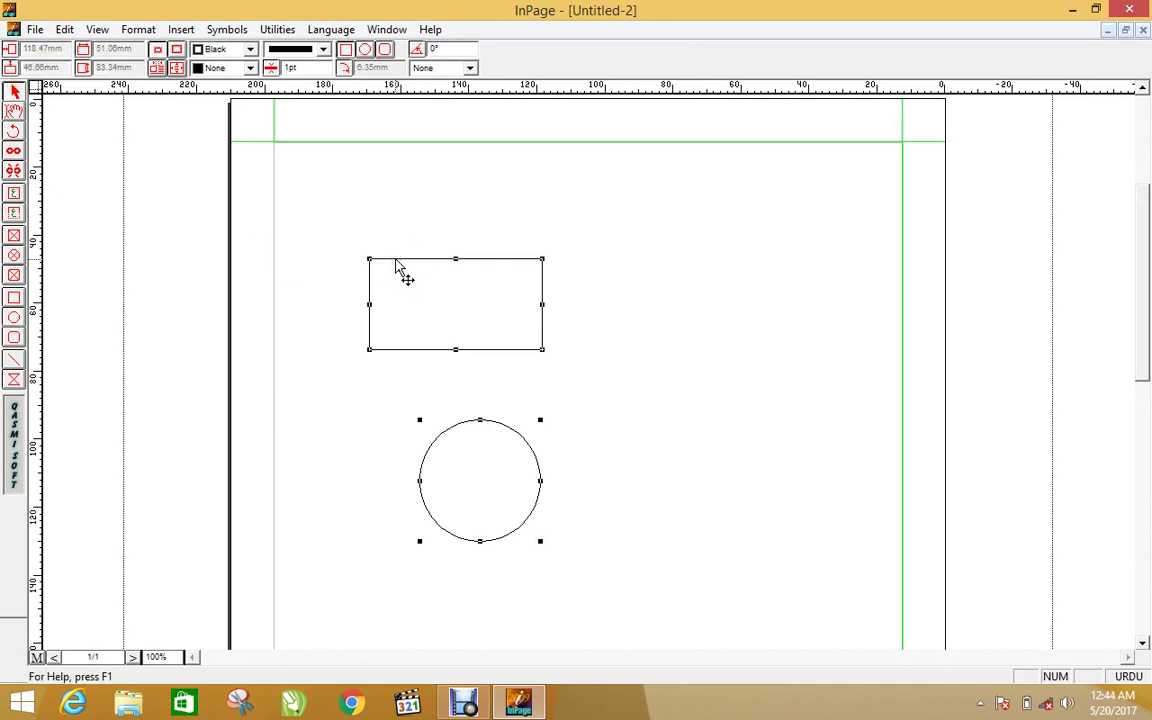
left_click(276, 30)
left_click(295, 96)
mouse_move(476, 260)
left_mouse_down()
mouse_move(578, 240)
mouse_move(476, 260)
mouse_move(470, 238)
left_mouse_up()
Ungroup the rectangle and circle, and shift the rectangle slightly on its own
left_click(280, 29)
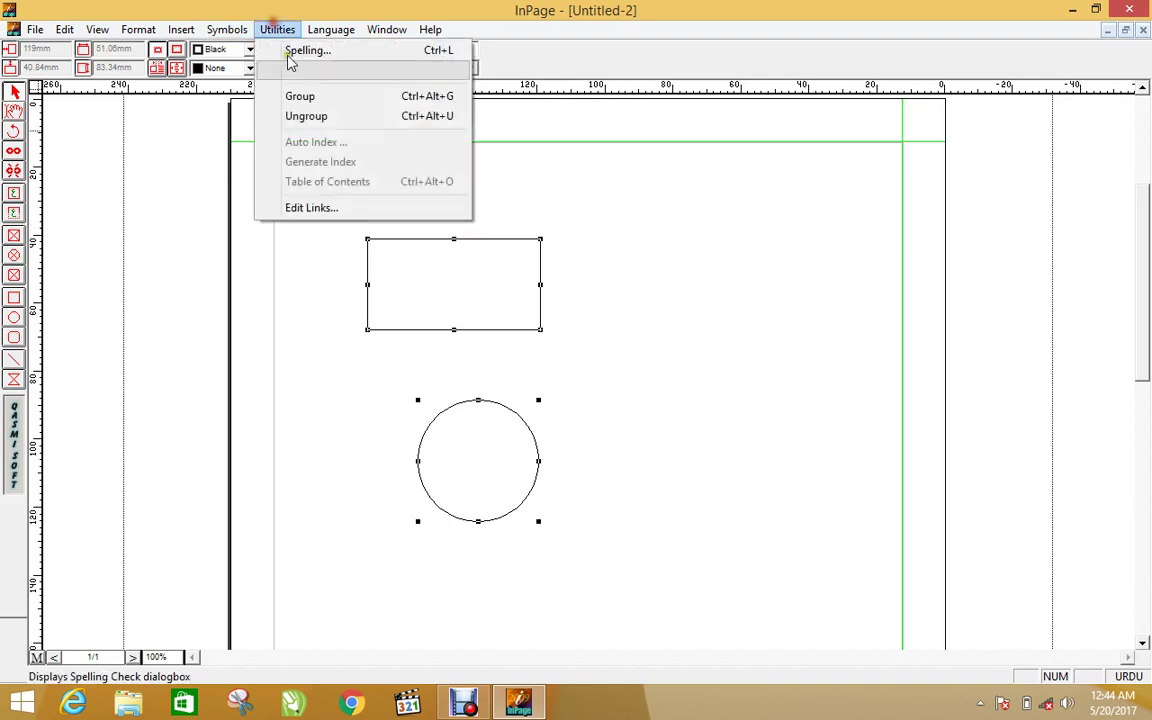
left_click(318, 112)
left_click(648, 310)
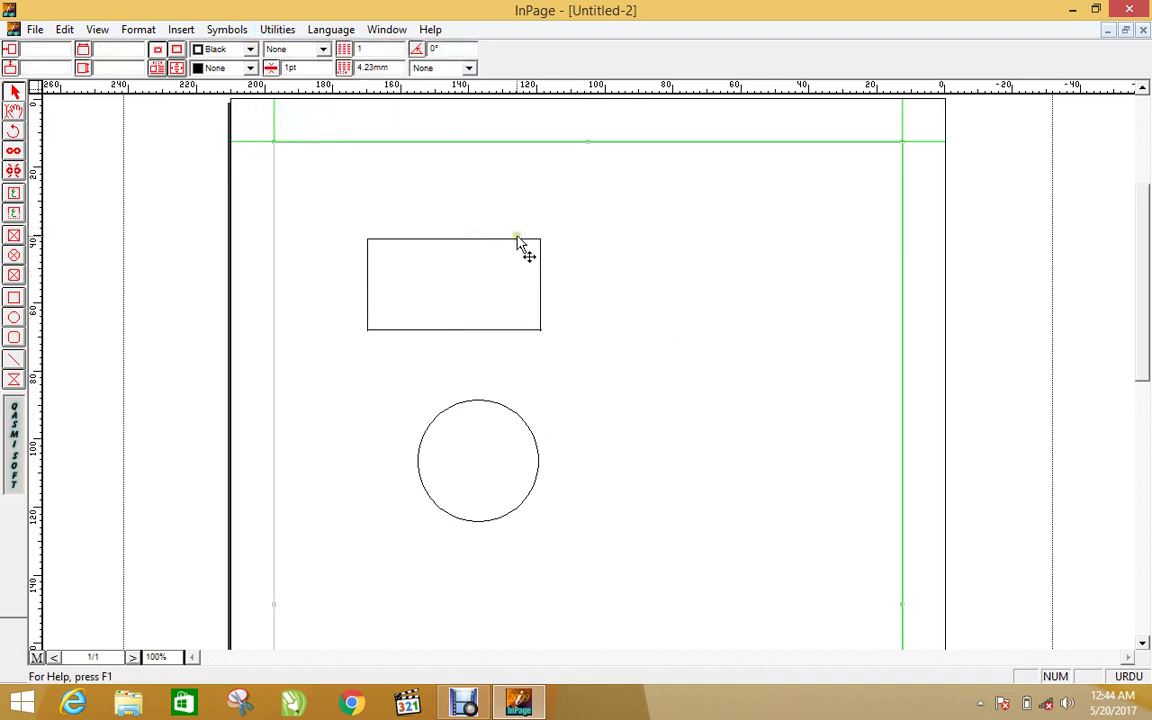
mouse_move(517, 245)
left_mouse_down()
mouse_move(537, 229)
mouse_move(520, 250)
left_mouse_up()
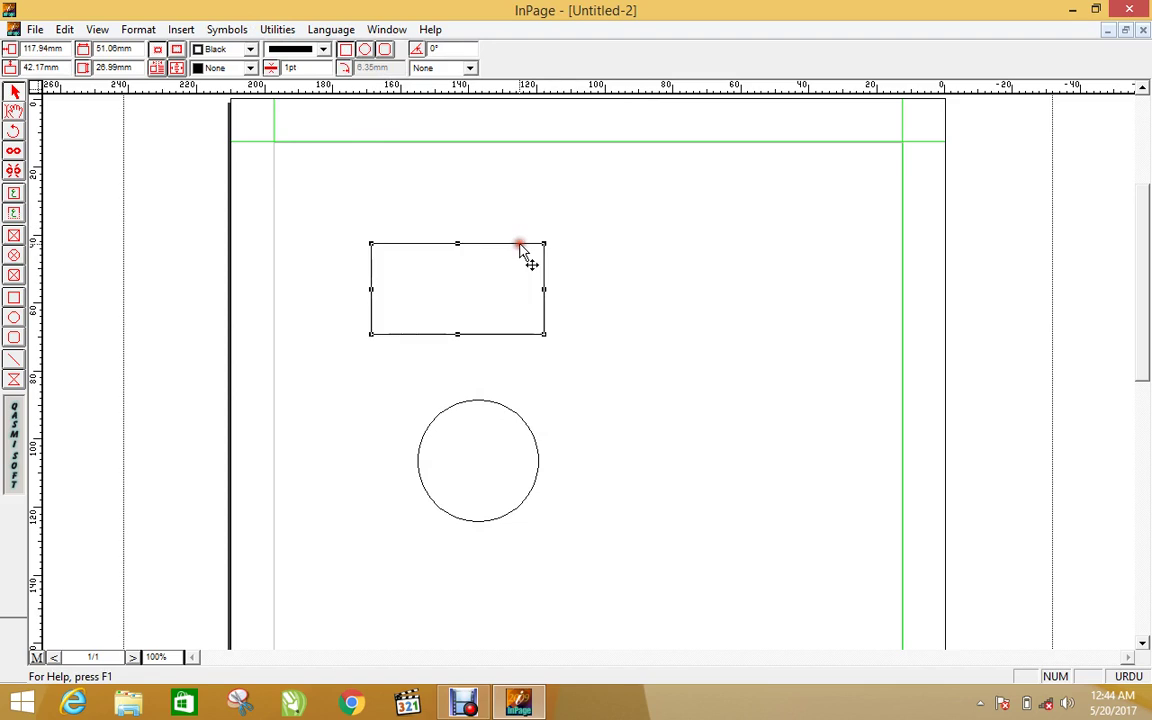
Toggle the typing language through Sindhi, Pushtu and English, back to Urdu
left_click(277, 29)
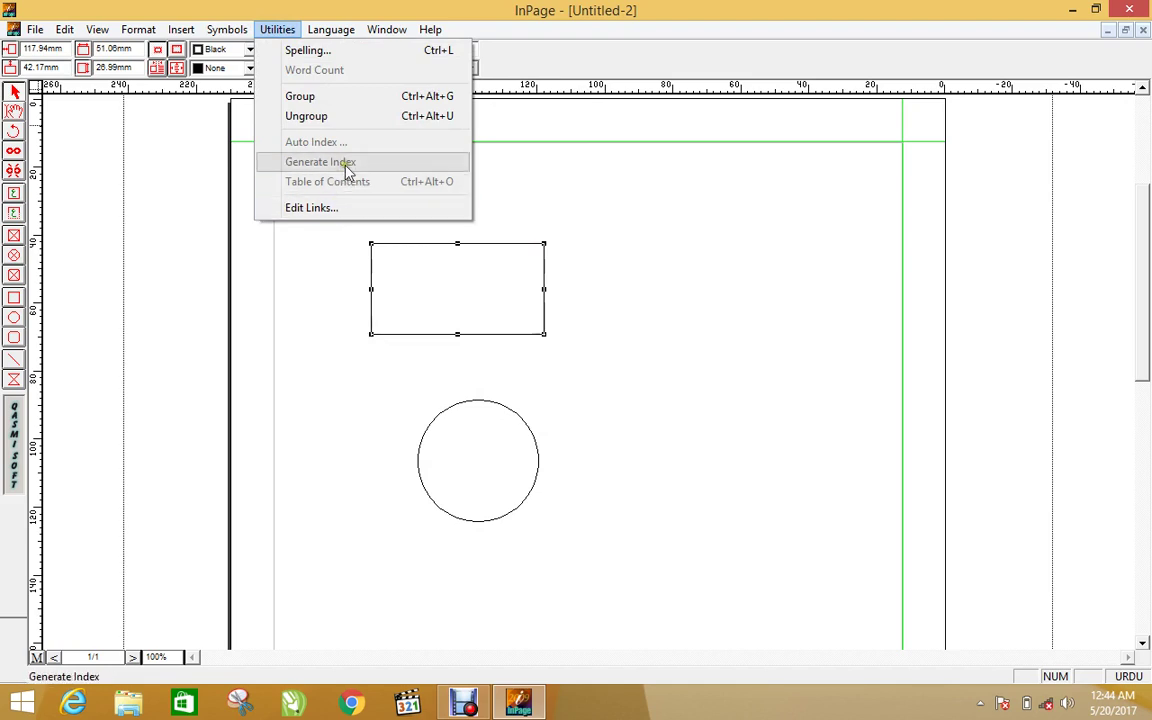
mouse_move(352, 29)
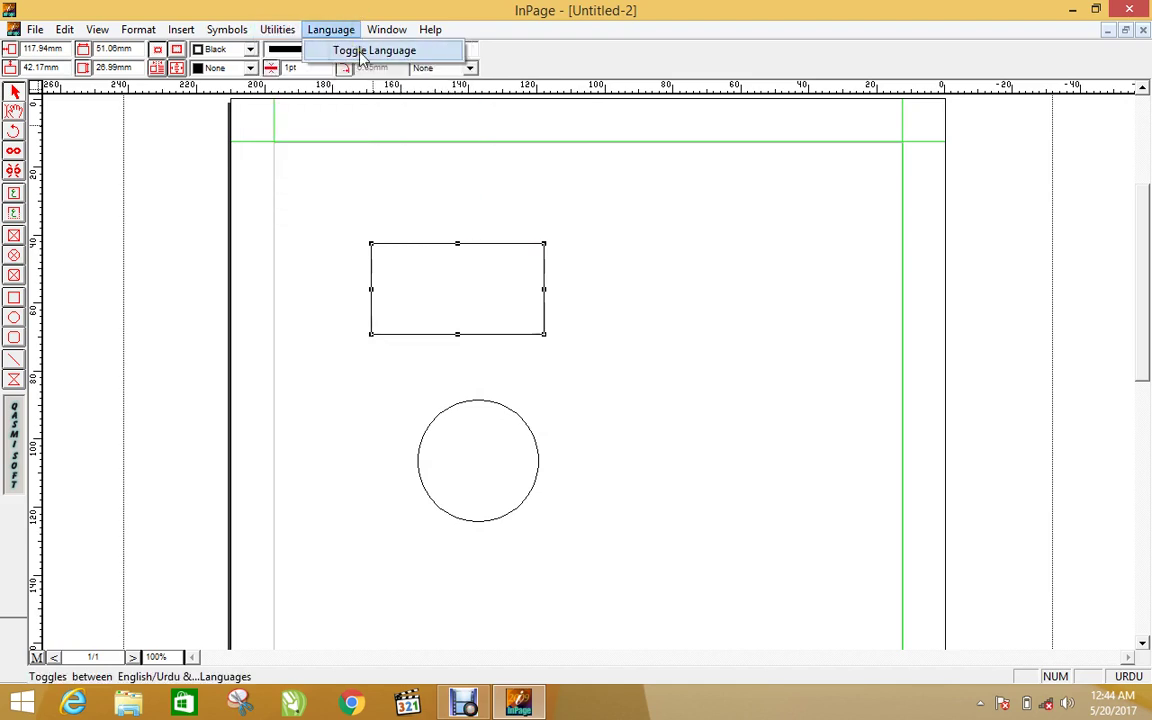
left_click(362, 52)
left_click(321, 32)
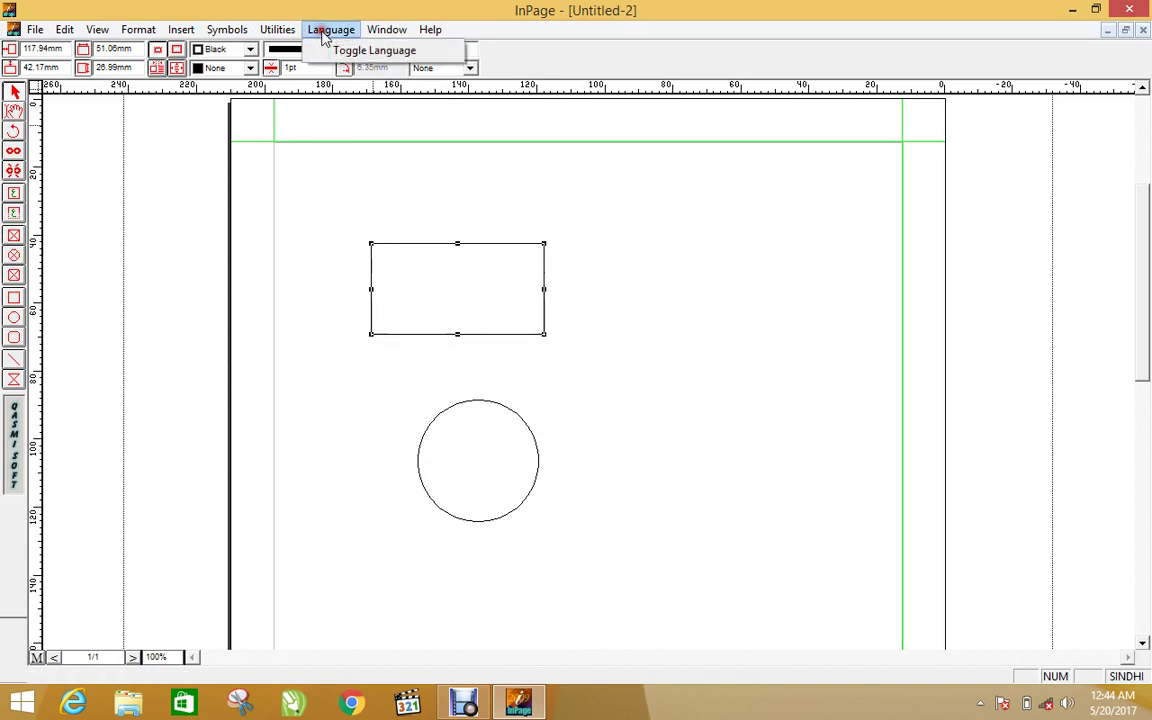
left_click(336, 48)
left_click(321, 31)
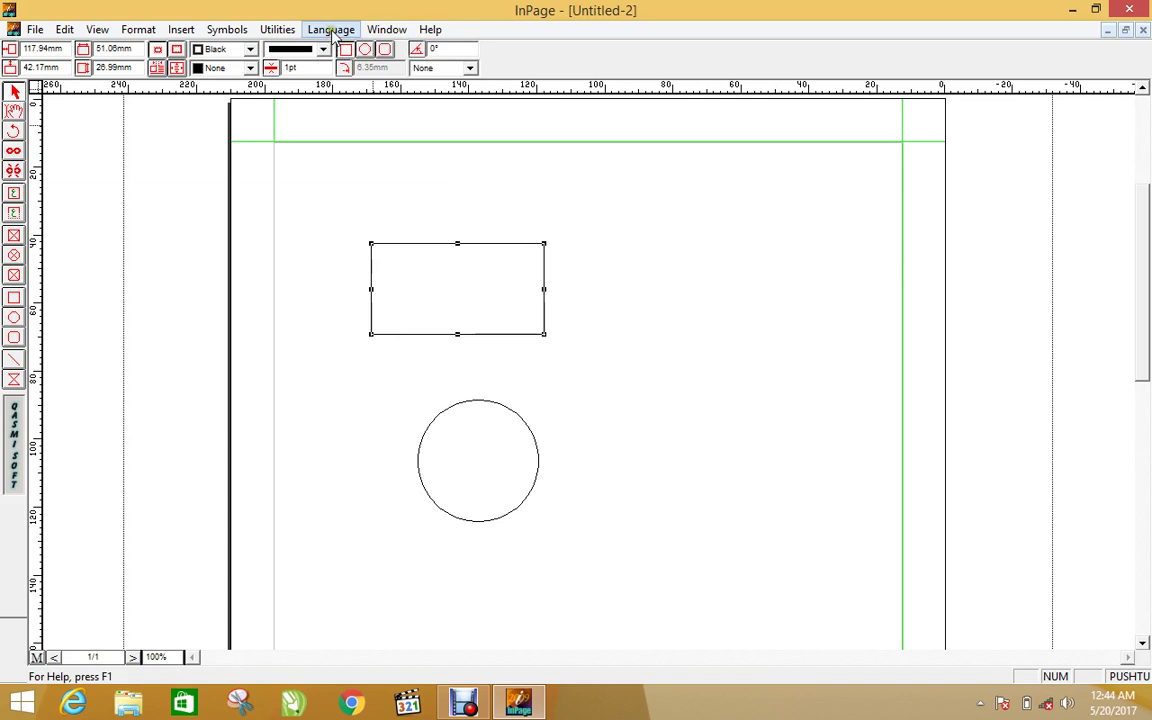
left_click(342, 49)
left_click(323, 30)
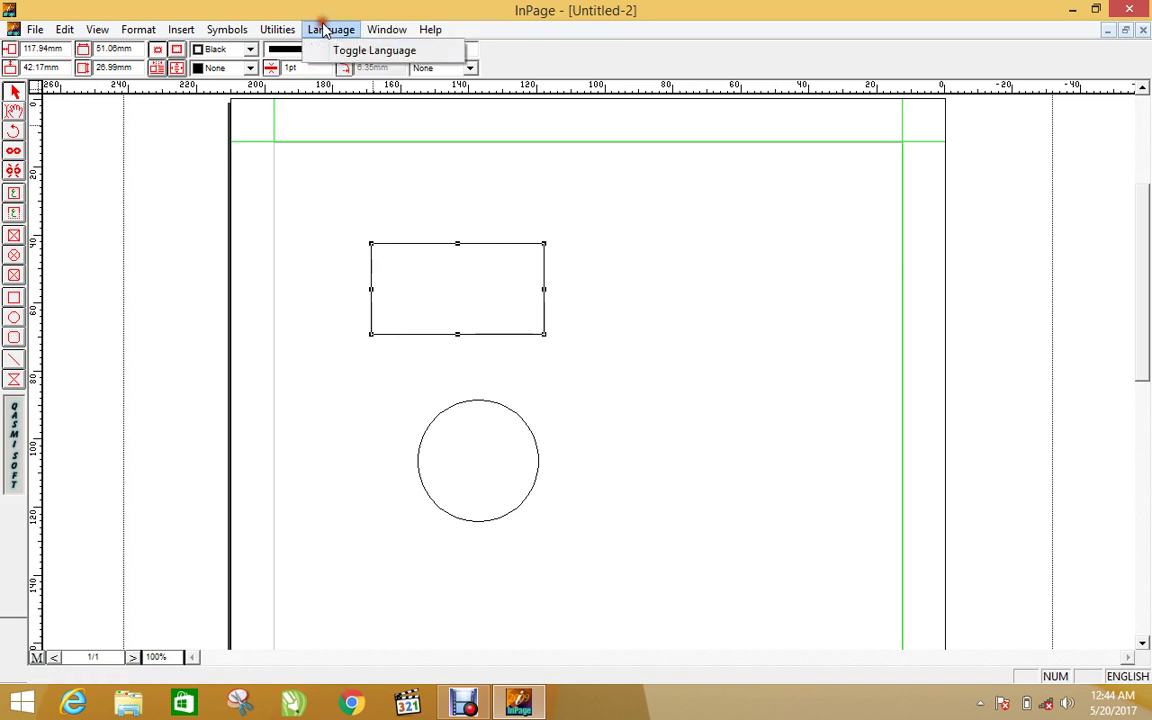
left_click(340, 49)
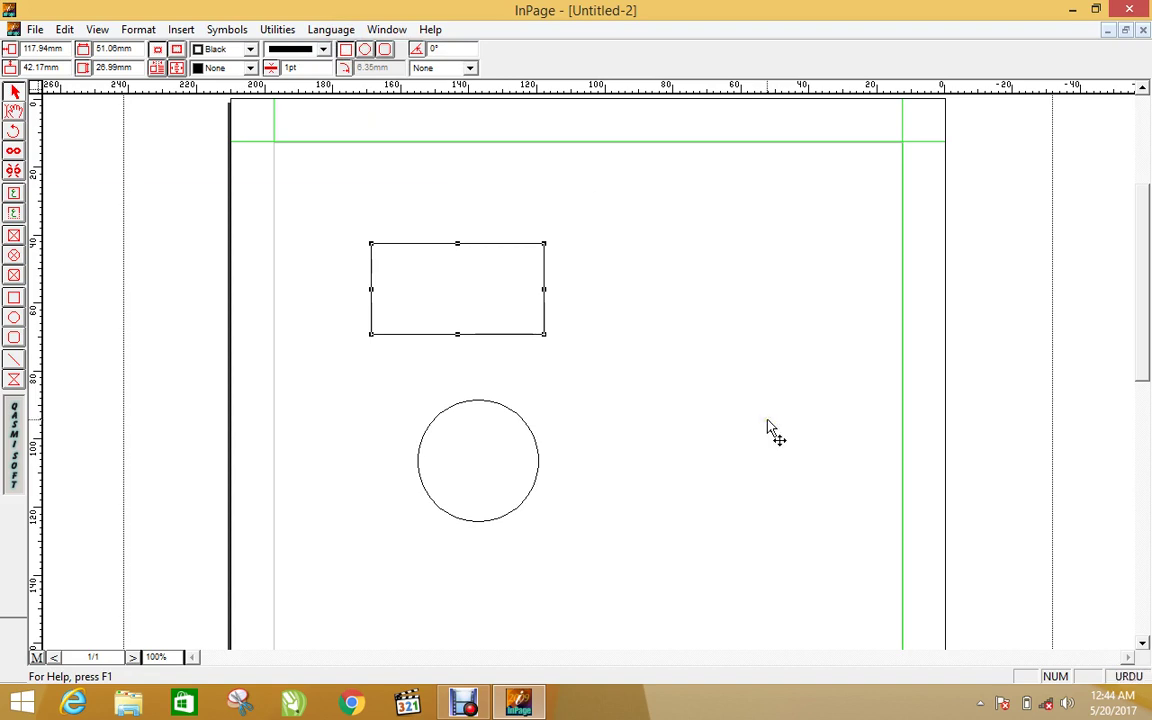
left_click(1128, 678)
left_click(330, 29)
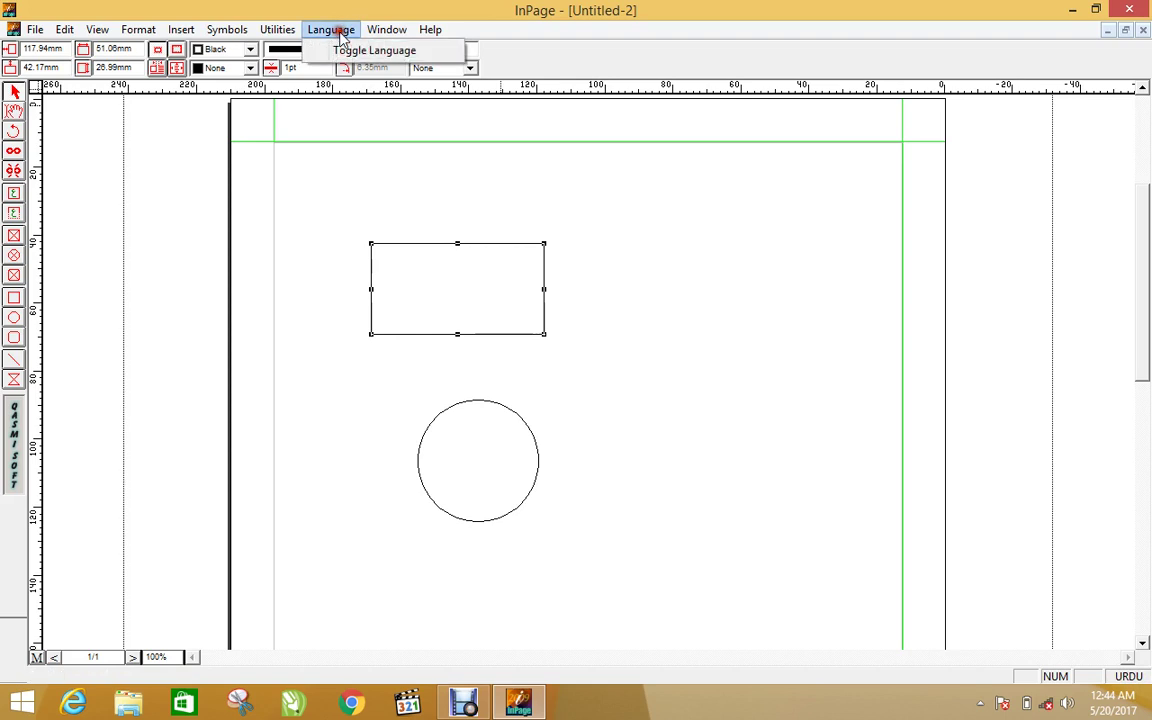
Create another new A4 portrait document with the default page settings for the window arrangement demonstration
mouse_move(381, 36)
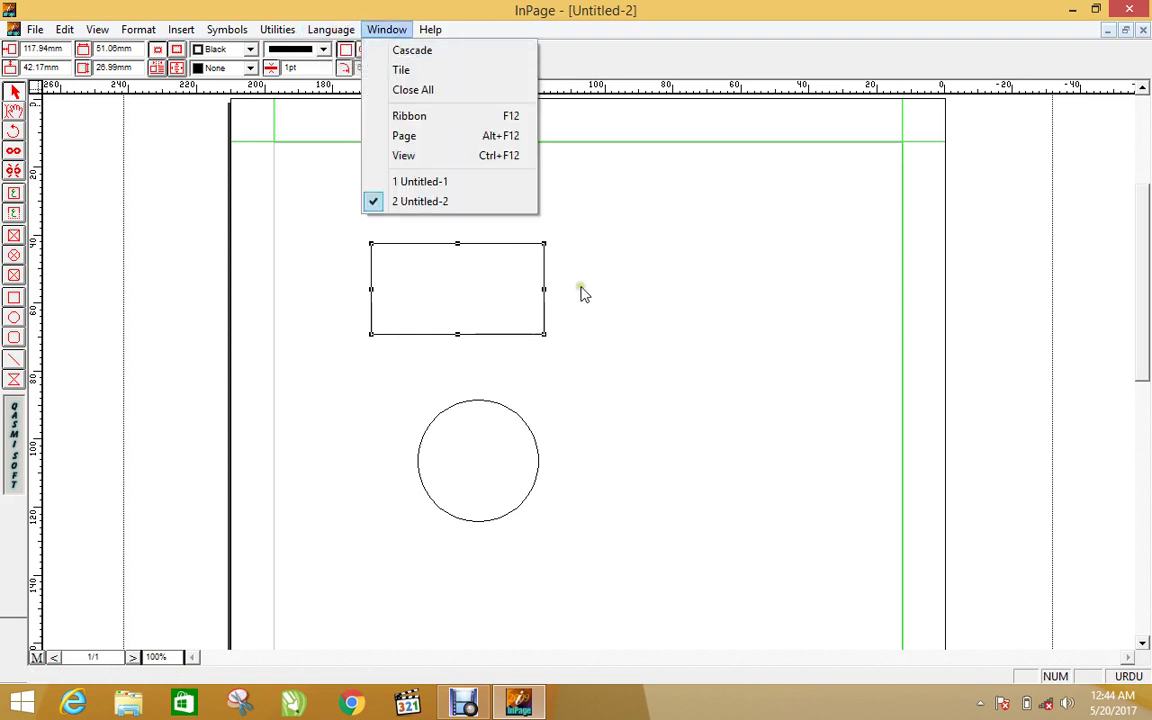
left_click(645, 278)
left_click(64, 29)
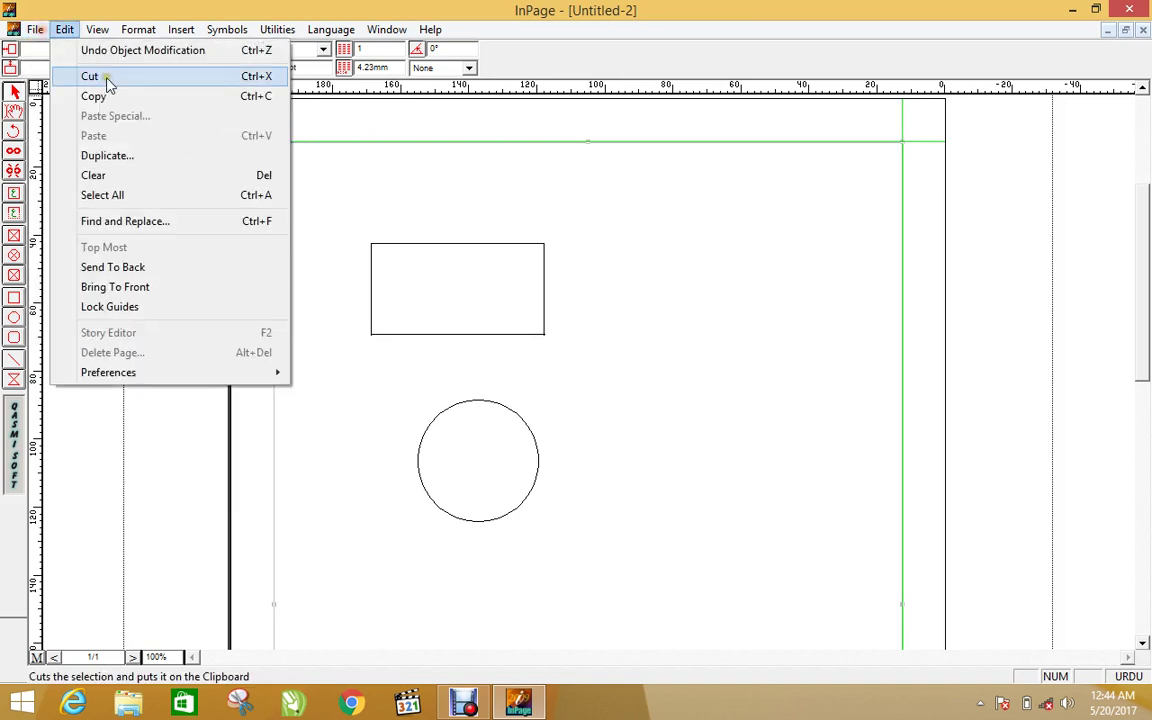
mouse_move(35, 29)
left_click(52, 49)
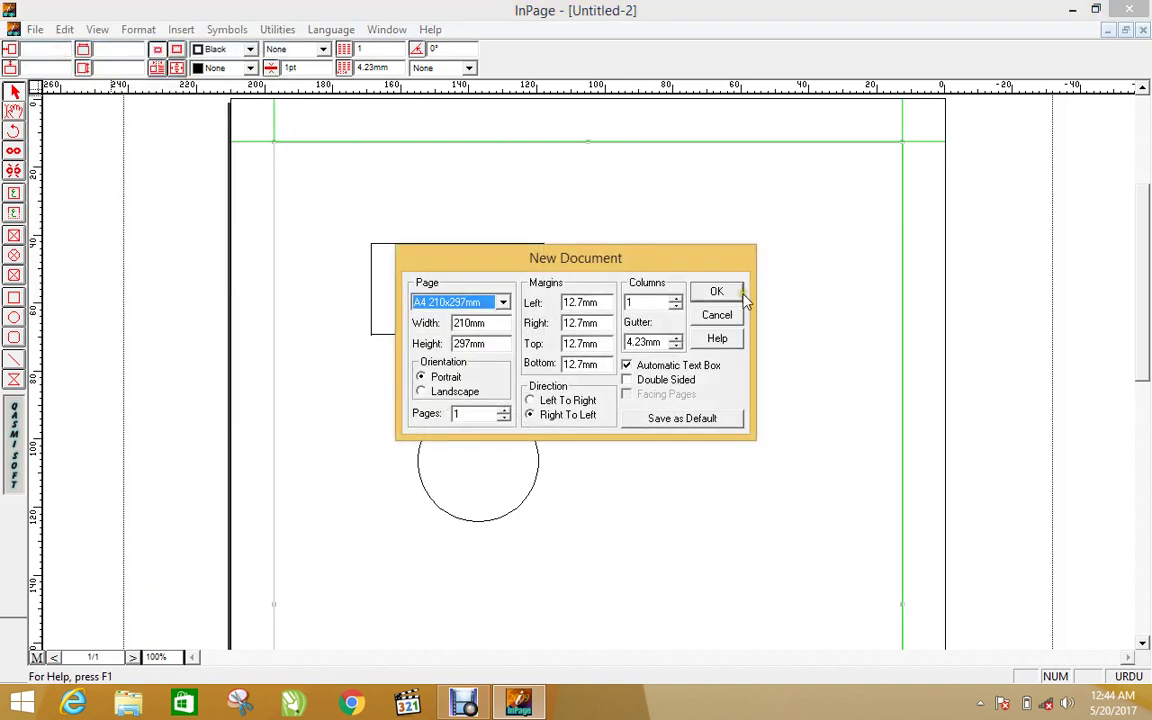
left_click(716, 291)
Set the character size to 36pt and enter three lines of filler Urdu text, starting with سف ساسداسداسد
left_click(447, 49)
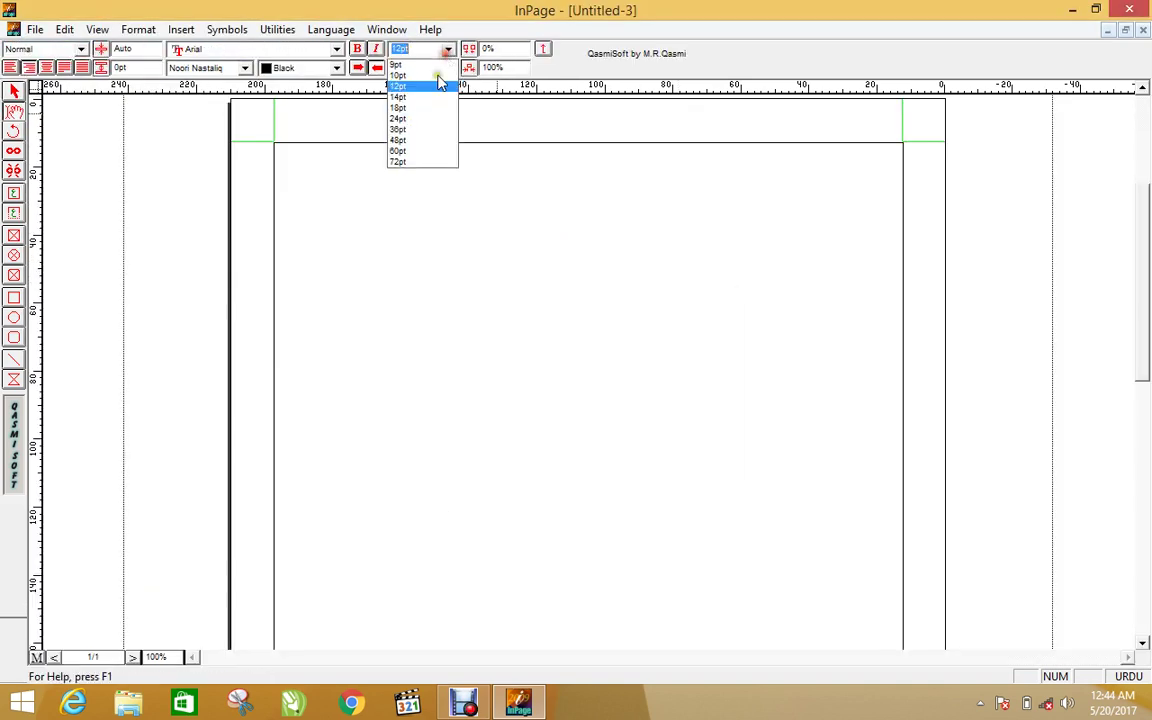
left_click(427, 128)
type("sf sasdasdasd")
key("Return")
type("asd")
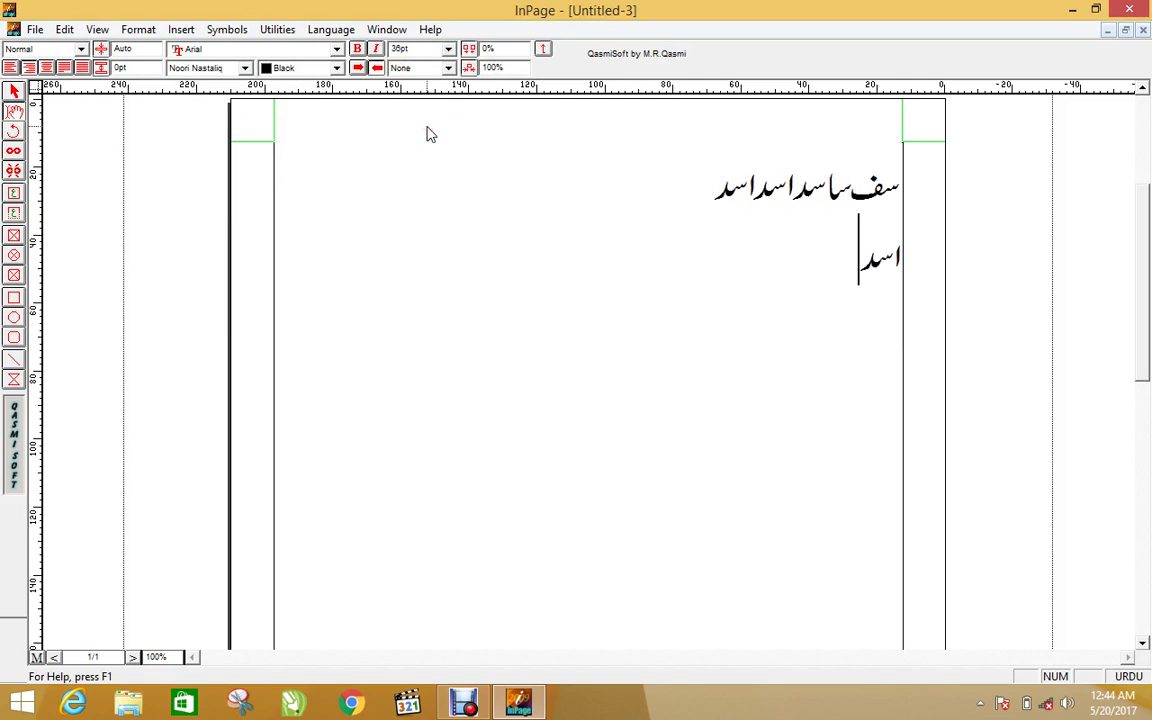
type("asdas asdsasd")
key("Return")
type("as dasdasdasasdas")
key("Return")
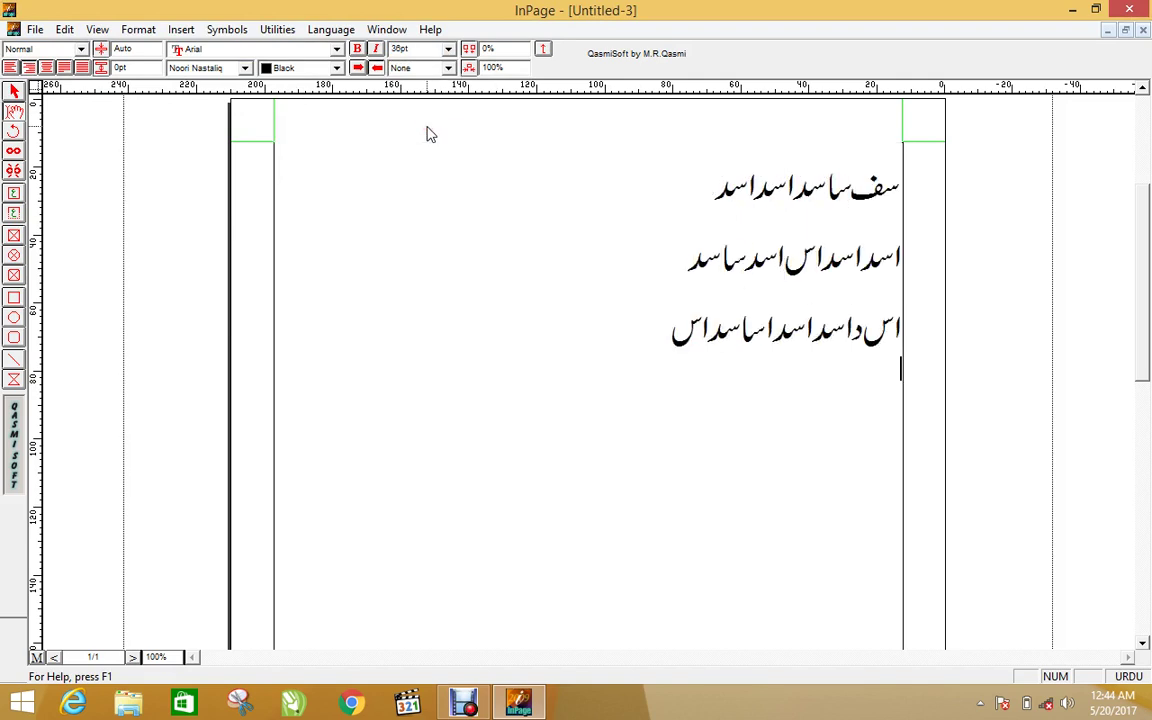
Cascade the open document windows, and maximize Untitled-3 again
left_click(385, 29)
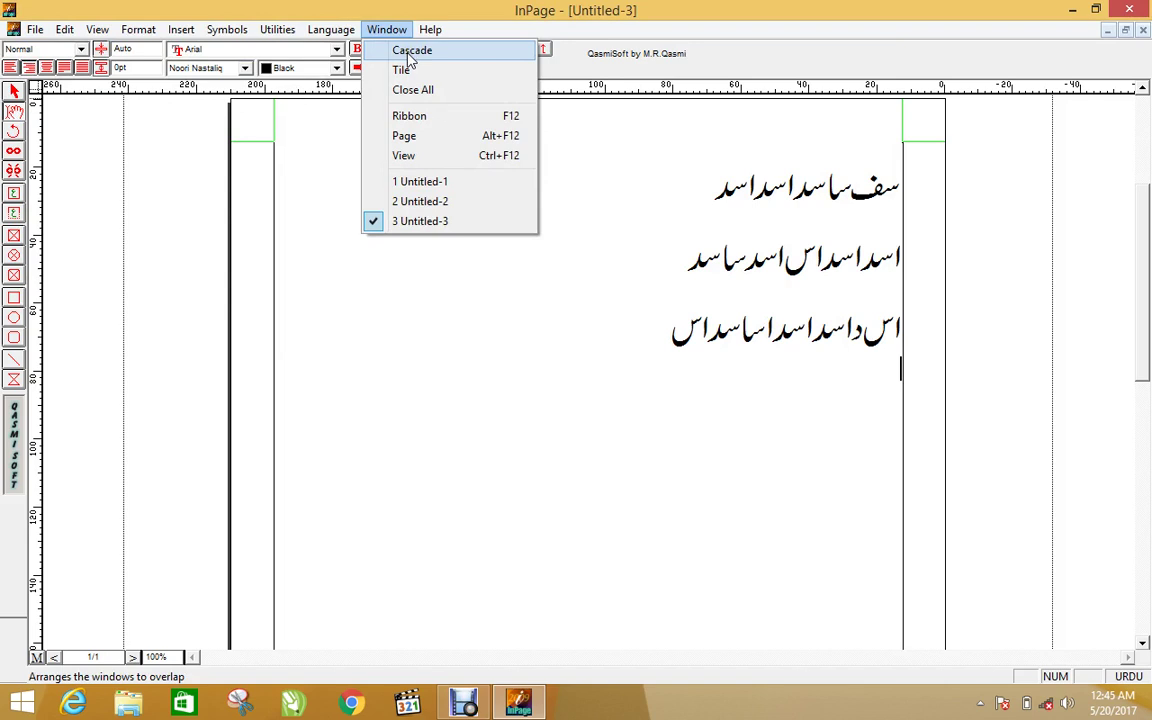
left_click(410, 52)
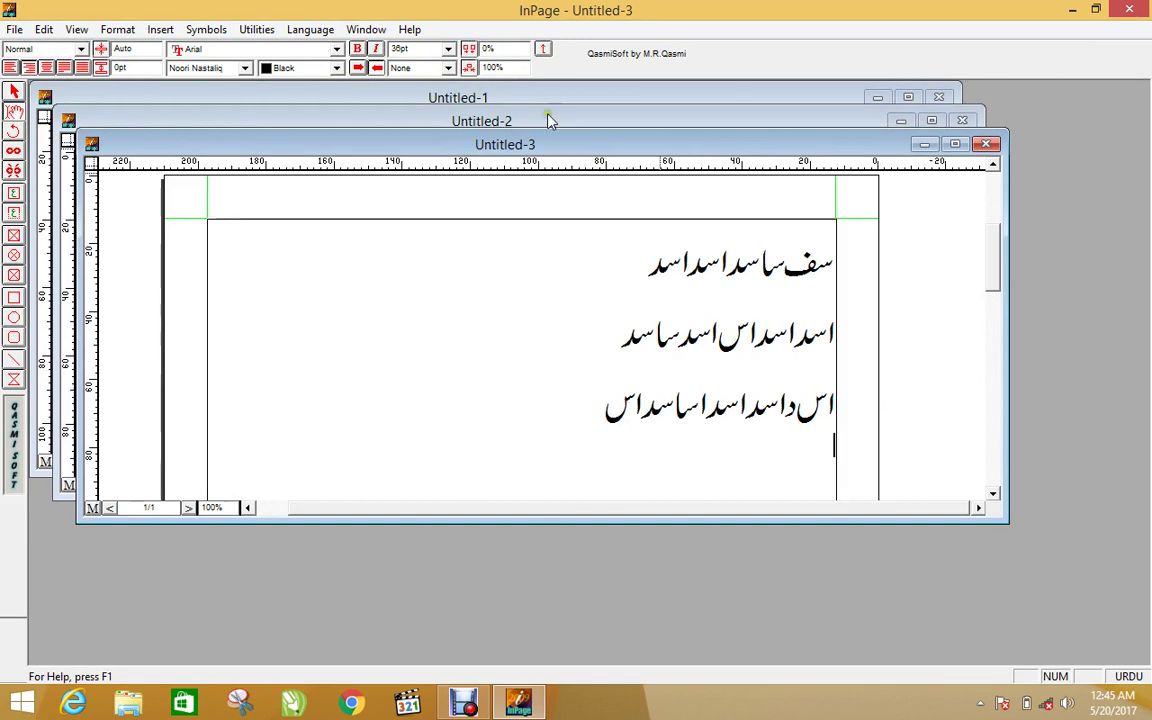
left_click(955, 144)
Tile all open document windows, and restore Untitled-3 to full size
left_click(387, 29)
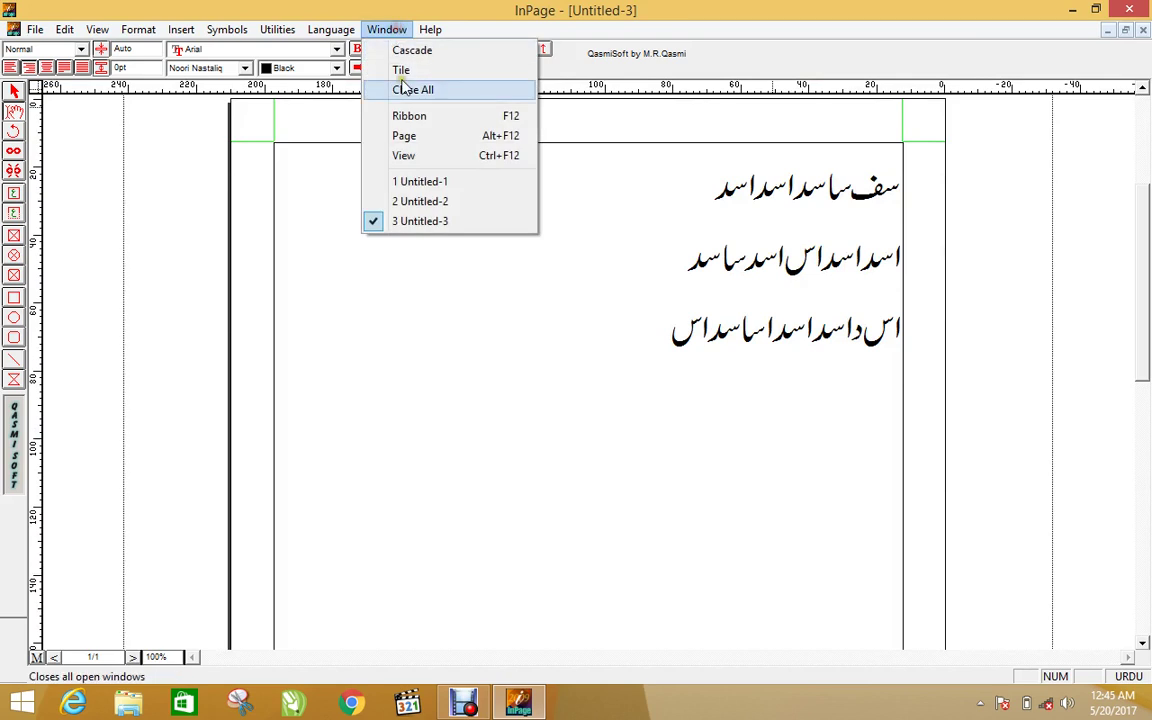
left_click(399, 71)
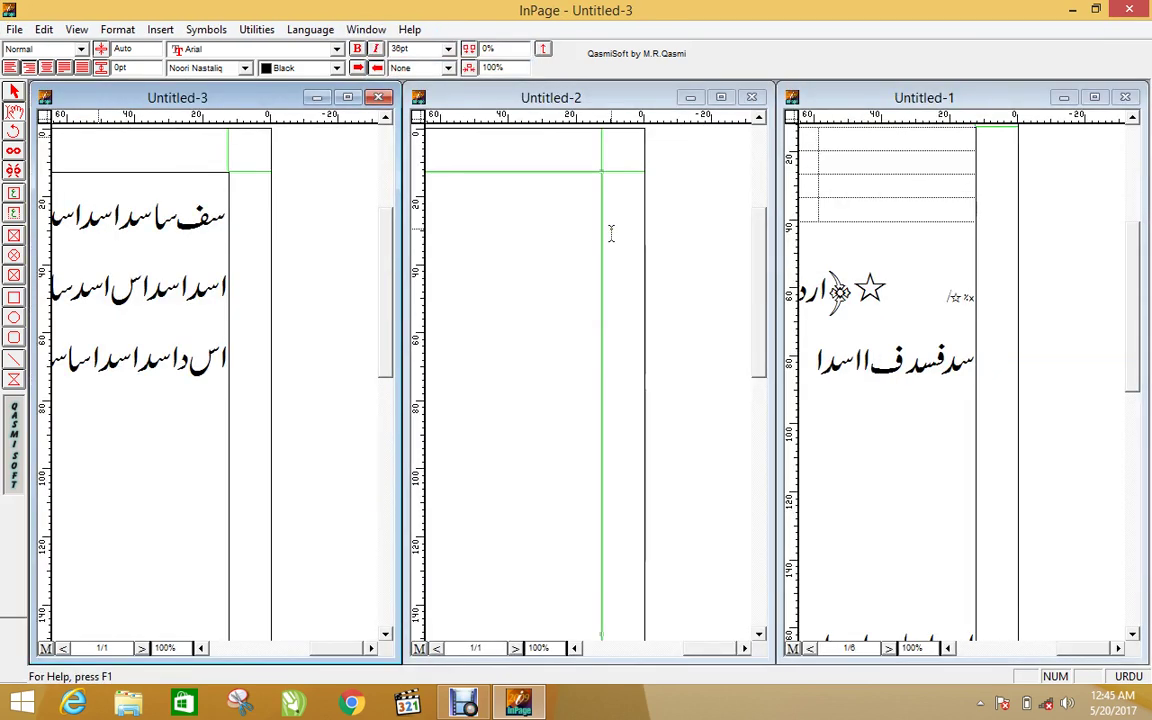
left_click(347, 97)
Place the text cursor at the end of the third Urdu line and move the focus to the last edited ribbon item
left_click(398, 29)
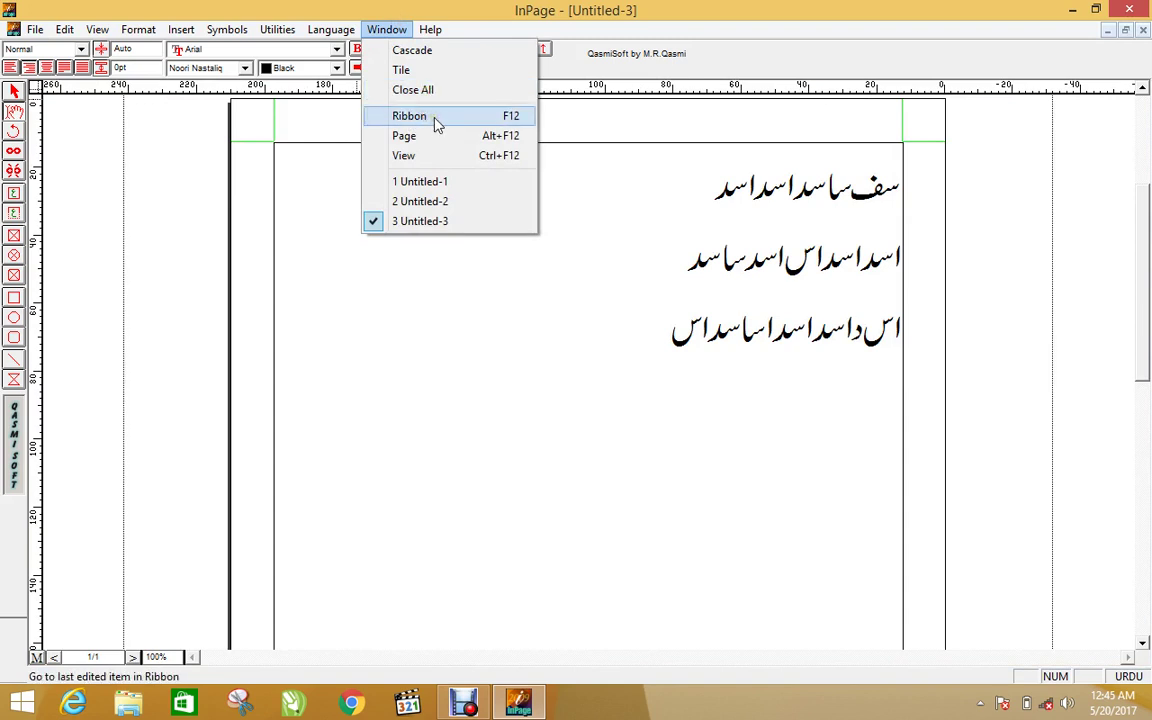
left_click(705, 400)
left_click(668, 335)
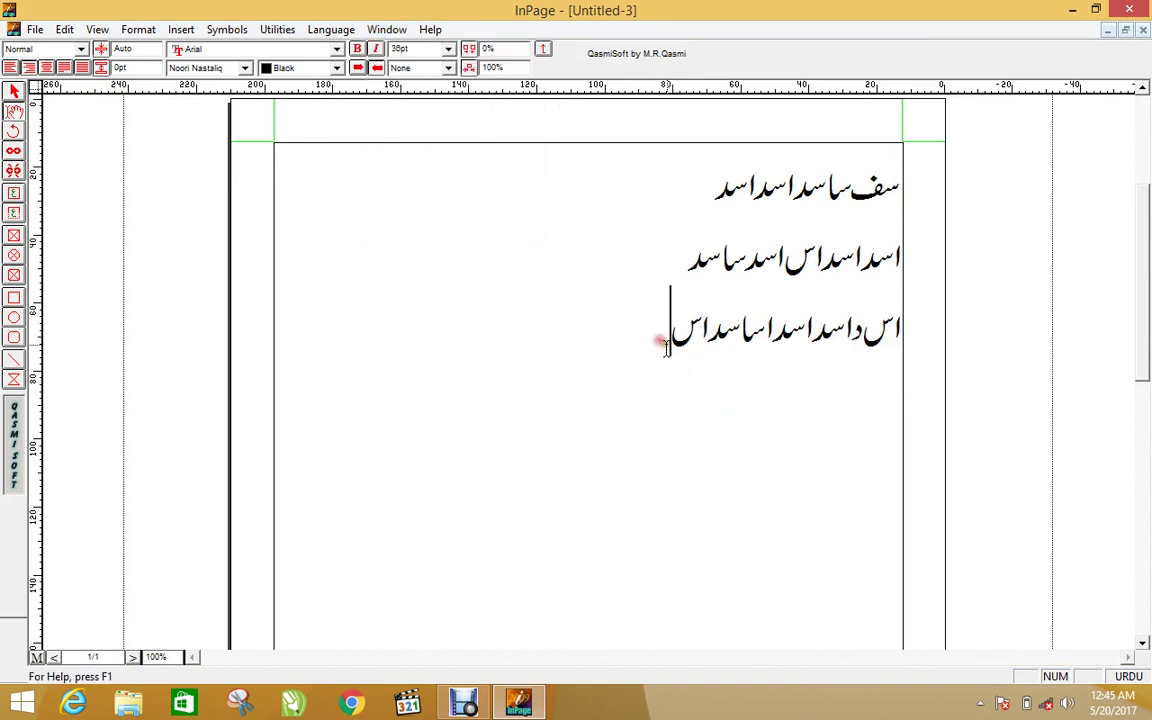
left_click(429, 30)
mouse_move(386, 30)
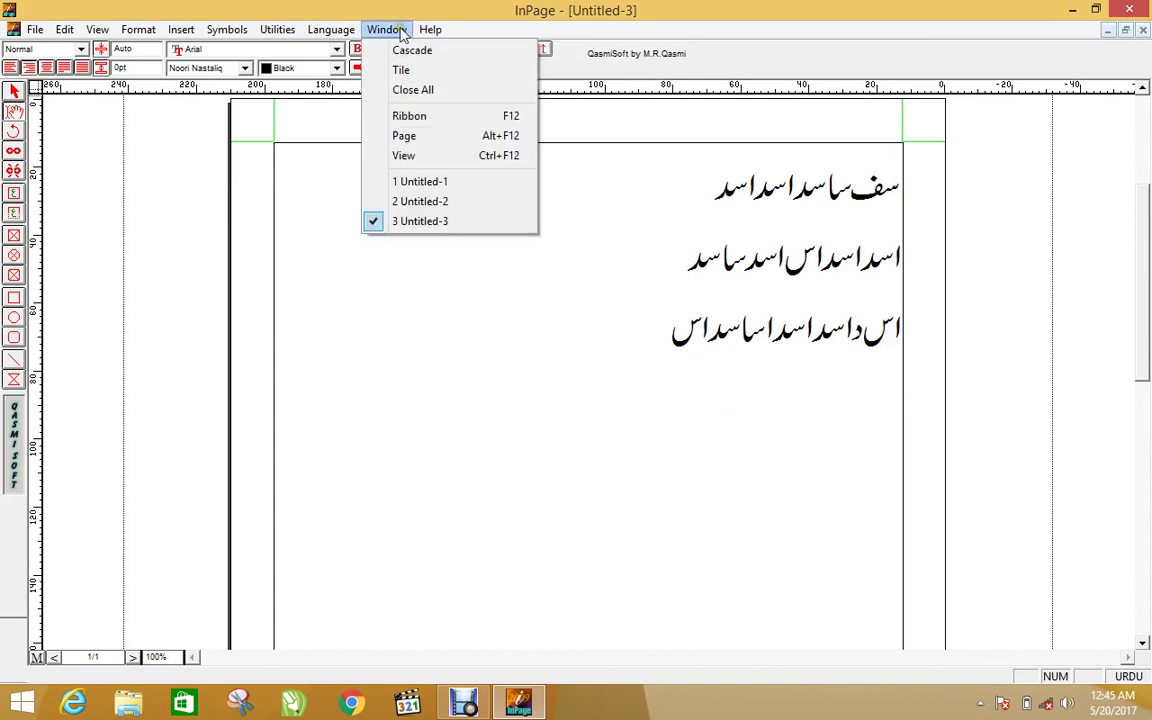
left_click(413, 117)
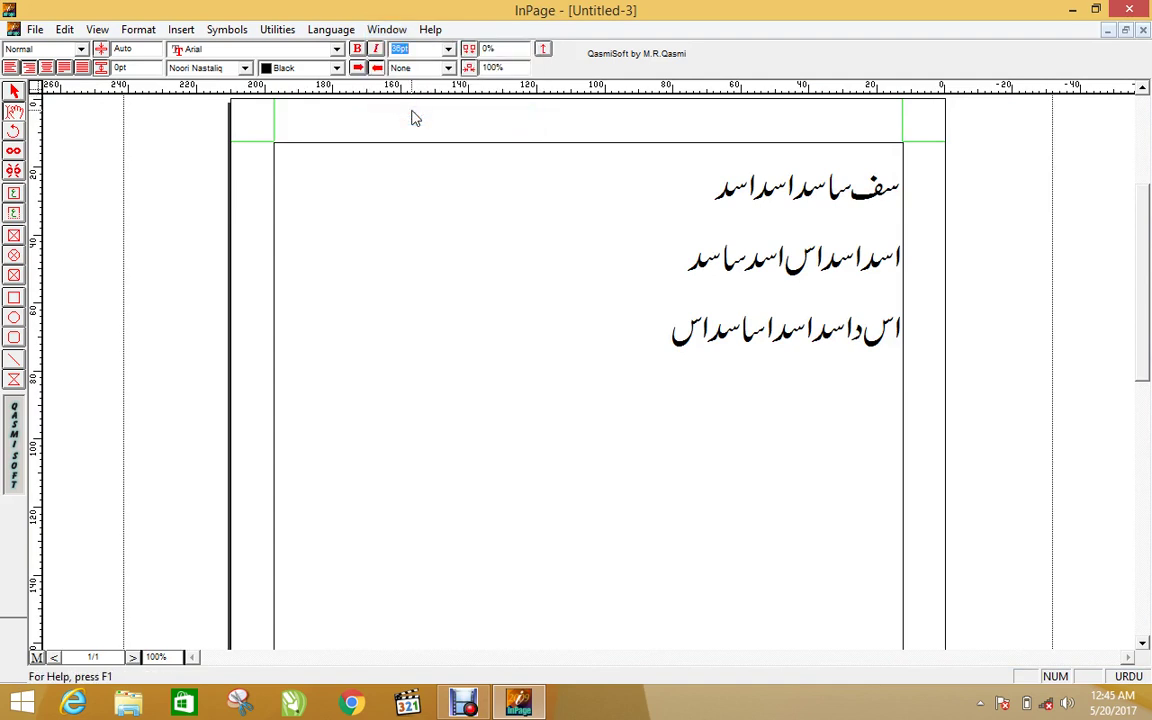
Put the cursor on the empty line below the text and demonstrate the Ribbon and Page focus commands
left_click(683, 378)
left_click(386, 29)
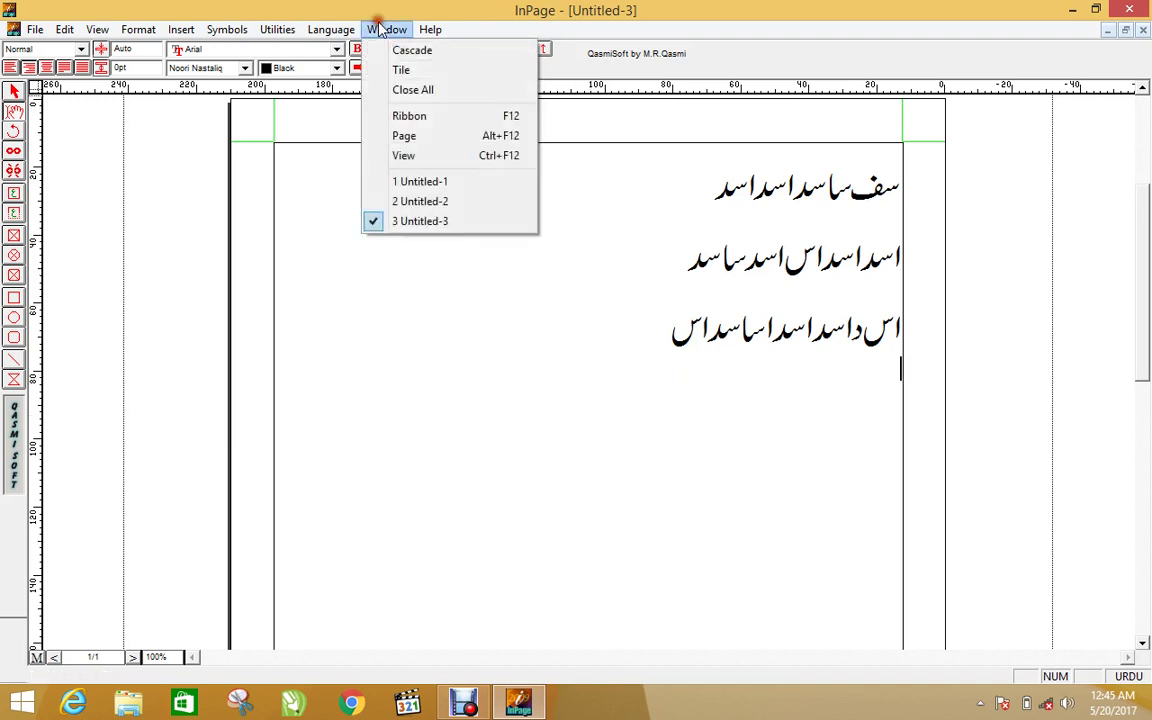
left_click(415, 118)
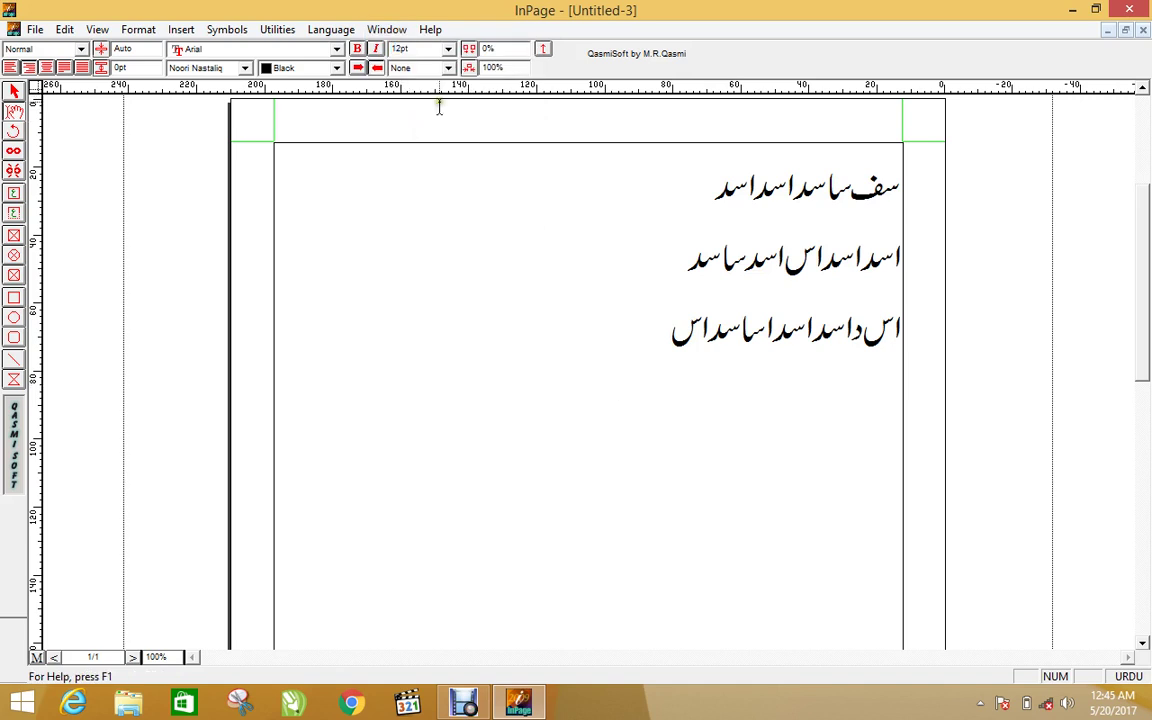
left_click(386, 29)
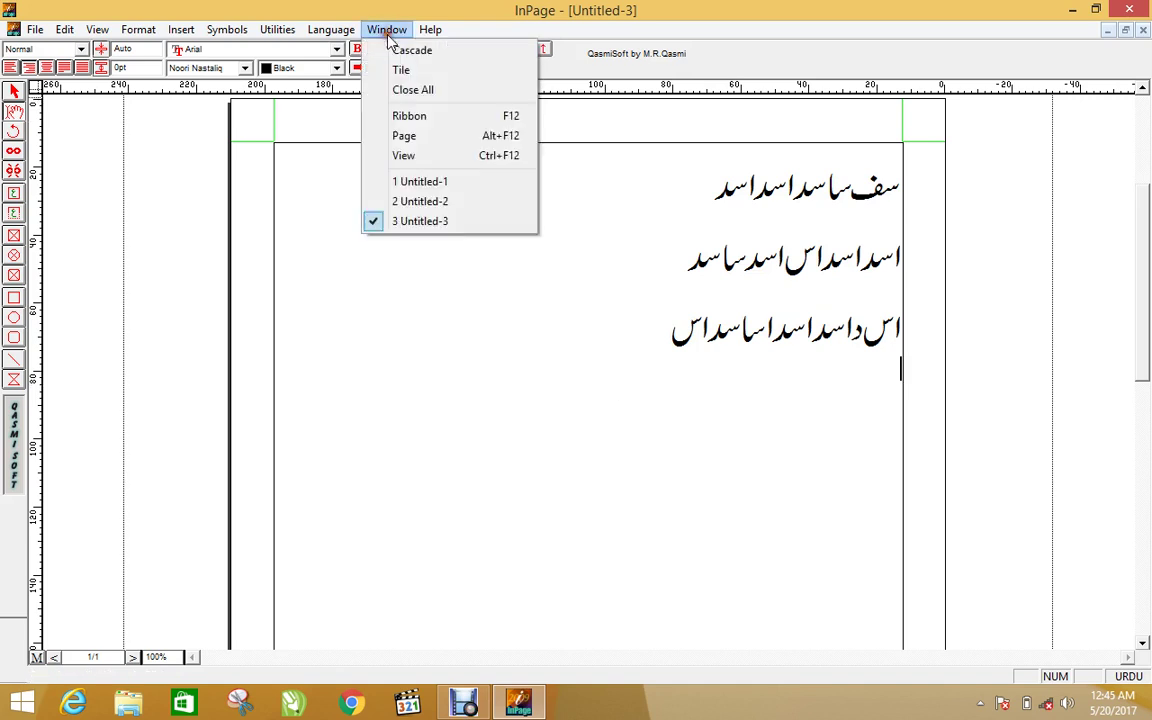
left_click(406, 140)
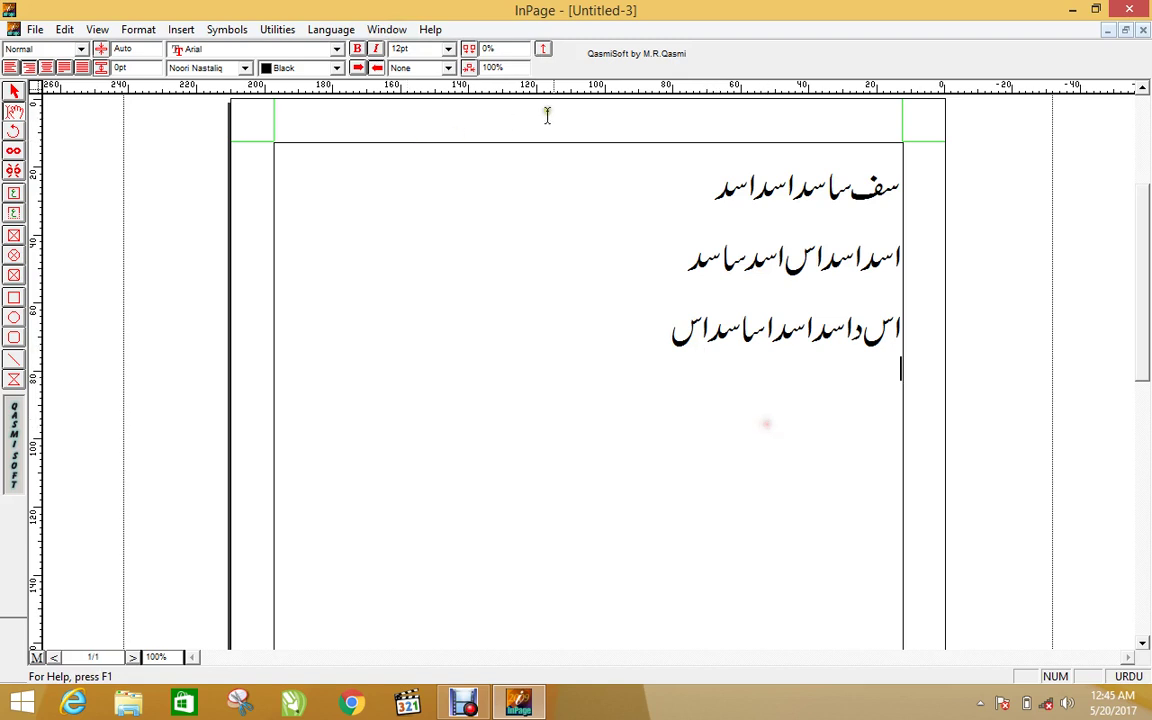
Use the View focus command to set the zoom of Untitled-3 to 50%
left_click(386, 29)
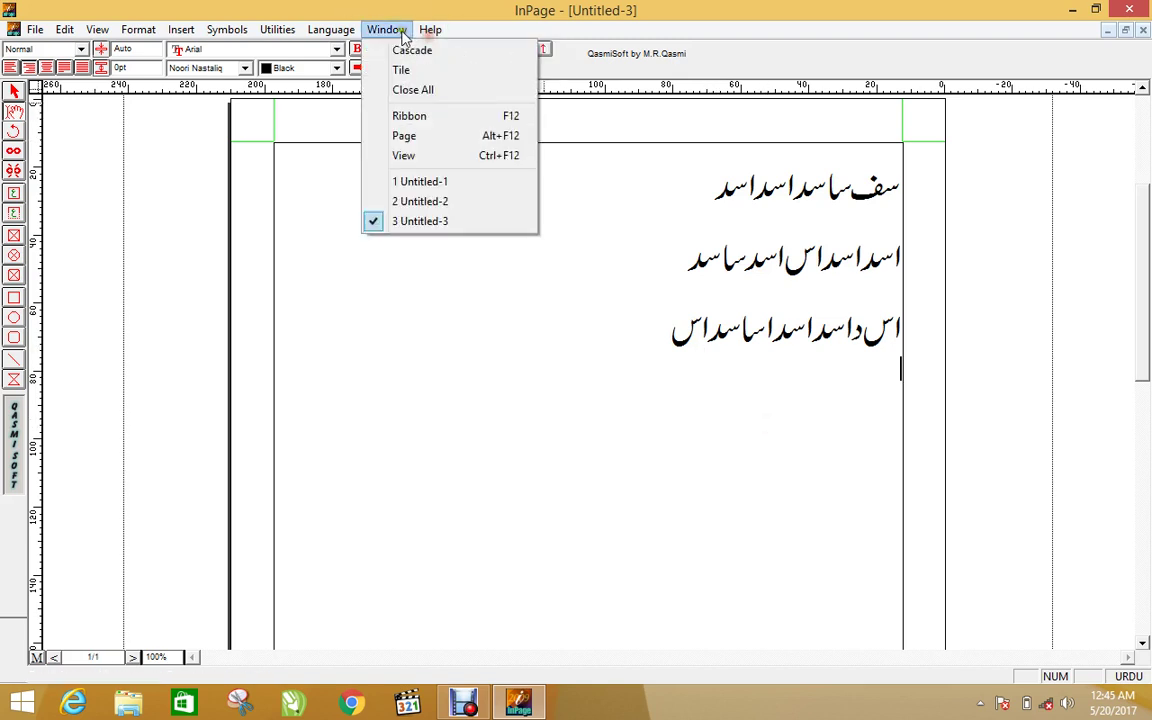
left_click(427, 158)
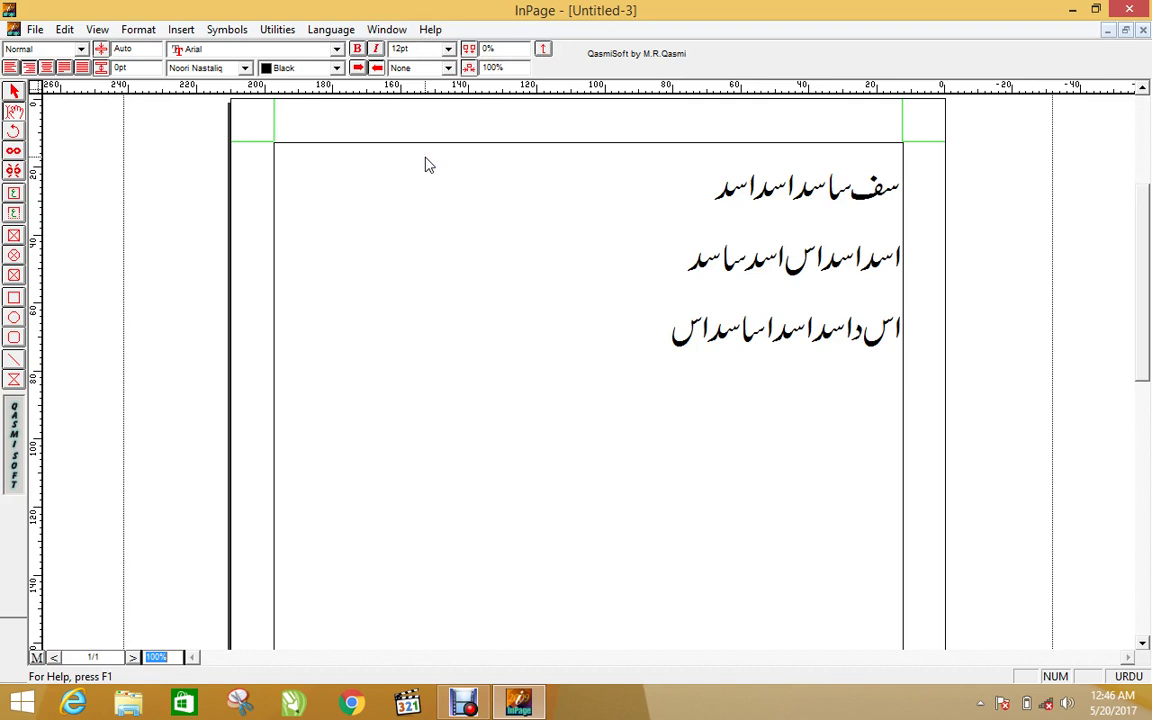
type("50")
key("Return")
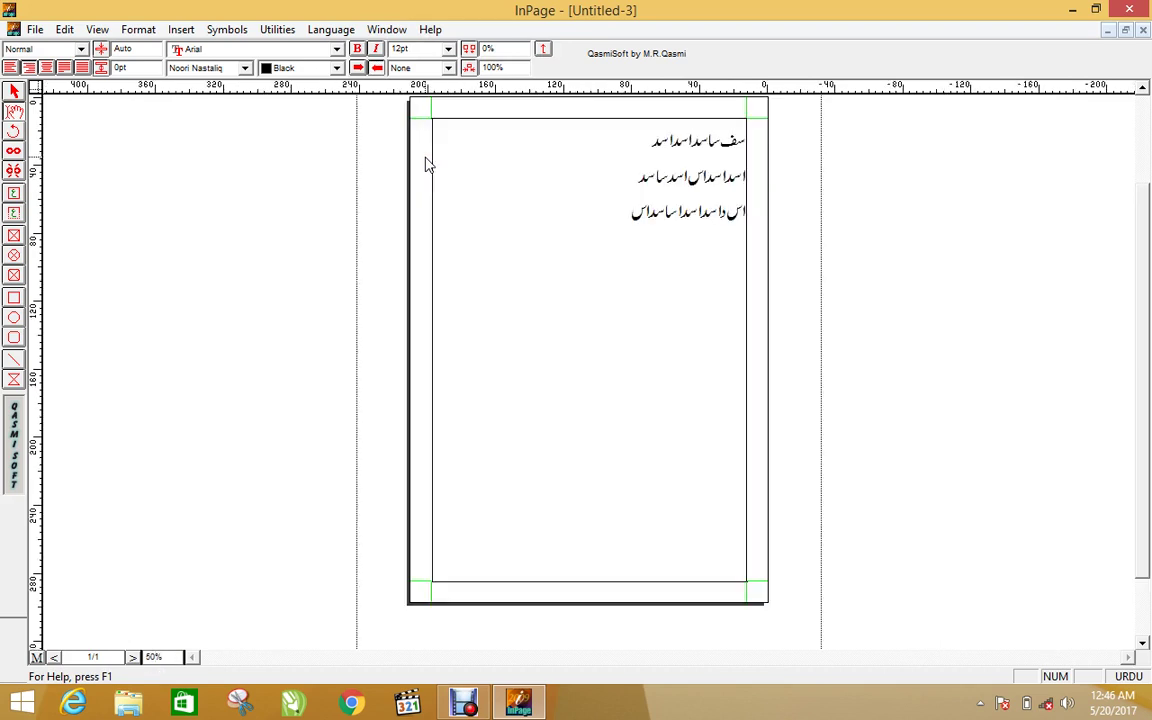
Switch through the open documents Untitled-1 and Untitled-2, and return to Untitled-3
left_click(384, 30)
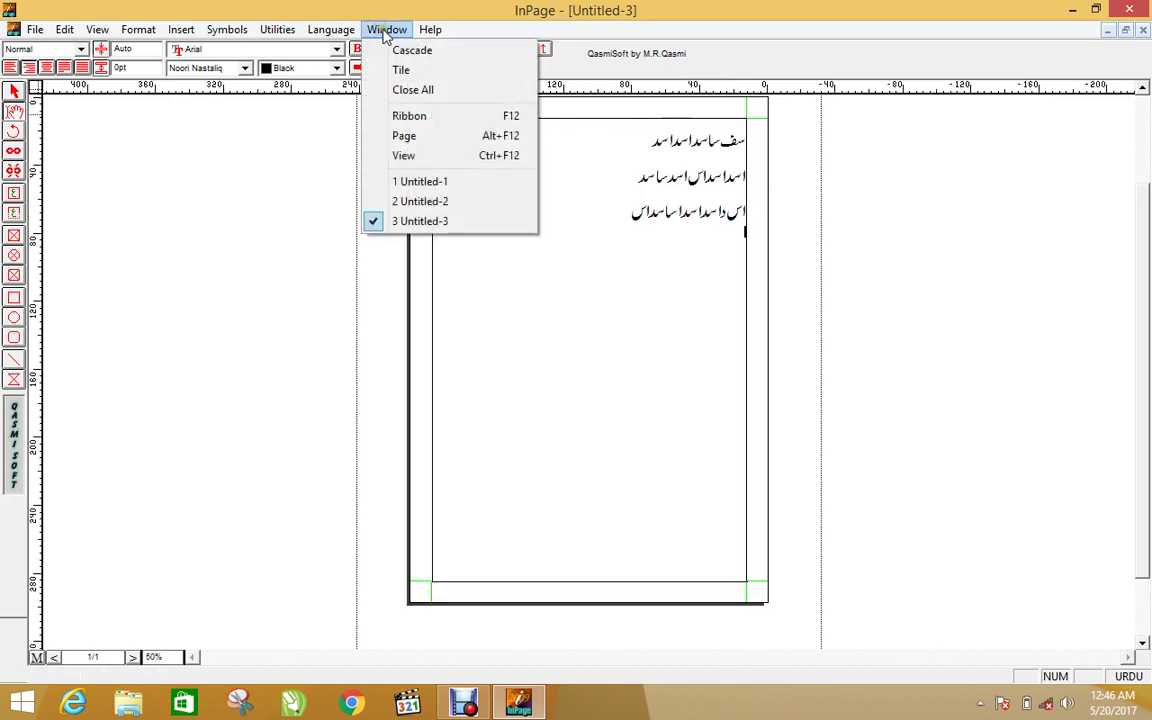
left_click(421, 181)
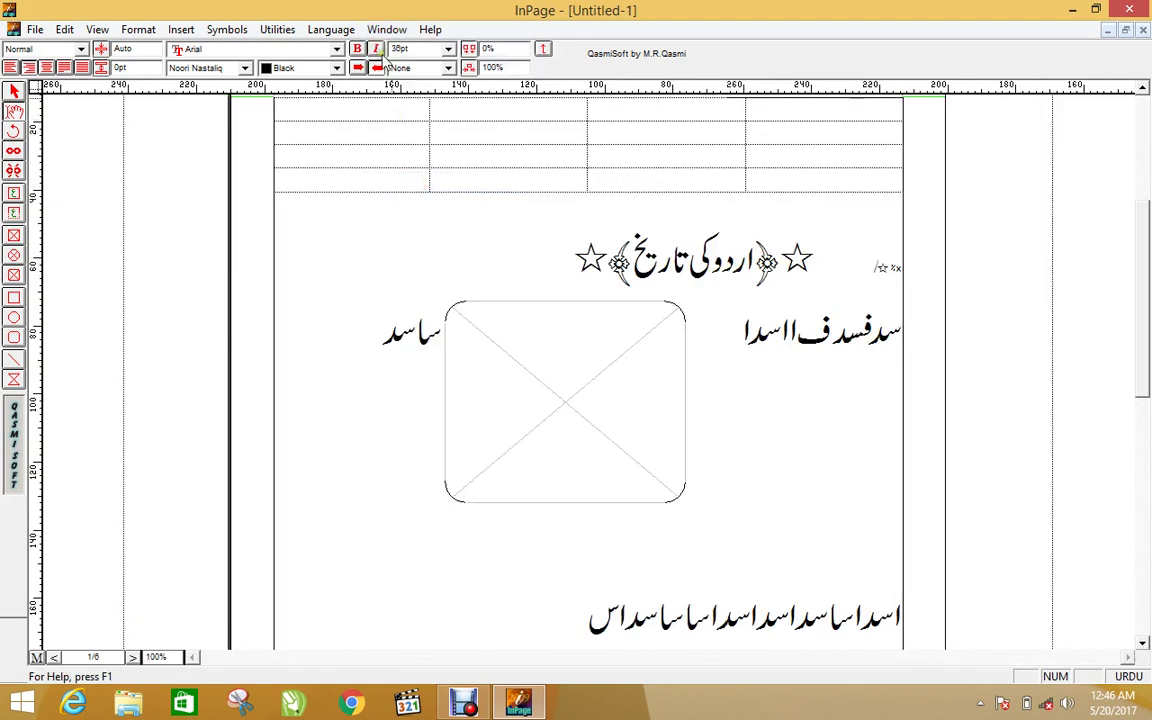
left_click(384, 30)
left_click(404, 196)
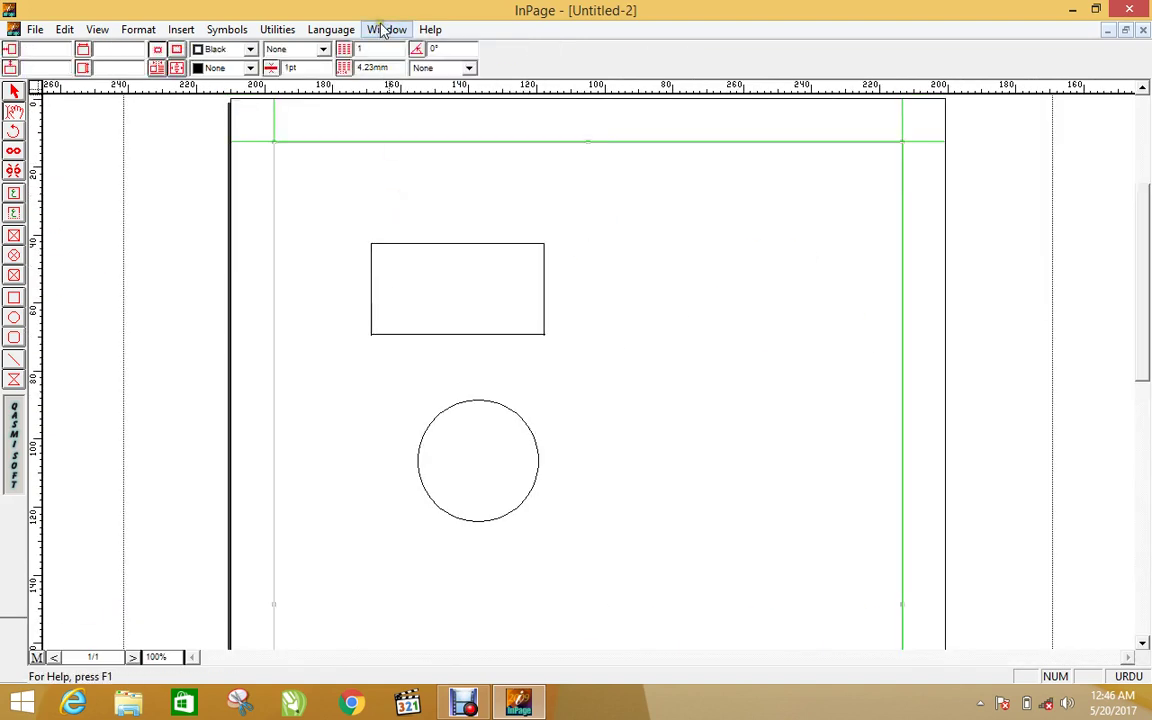
left_click(387, 30)
left_click(408, 221)
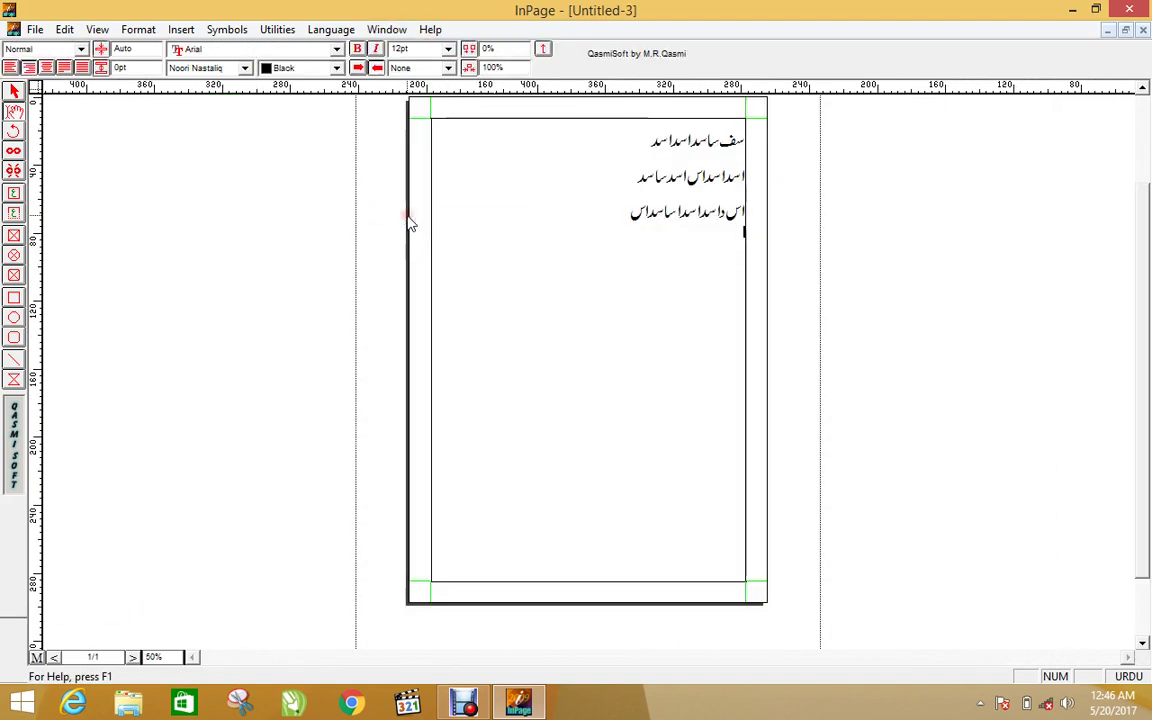
Try to open the help index, choosing to locate INPAGE.HLP manually and cancelling the file selection
left_click(430, 29)
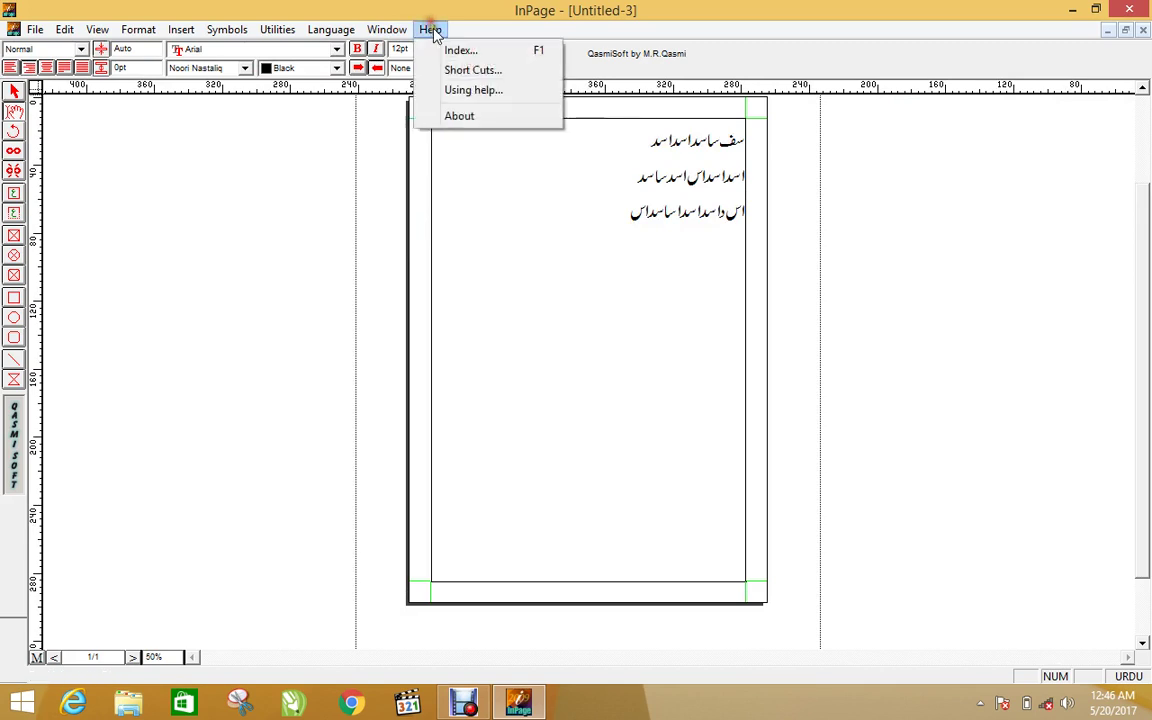
left_click(455, 49)
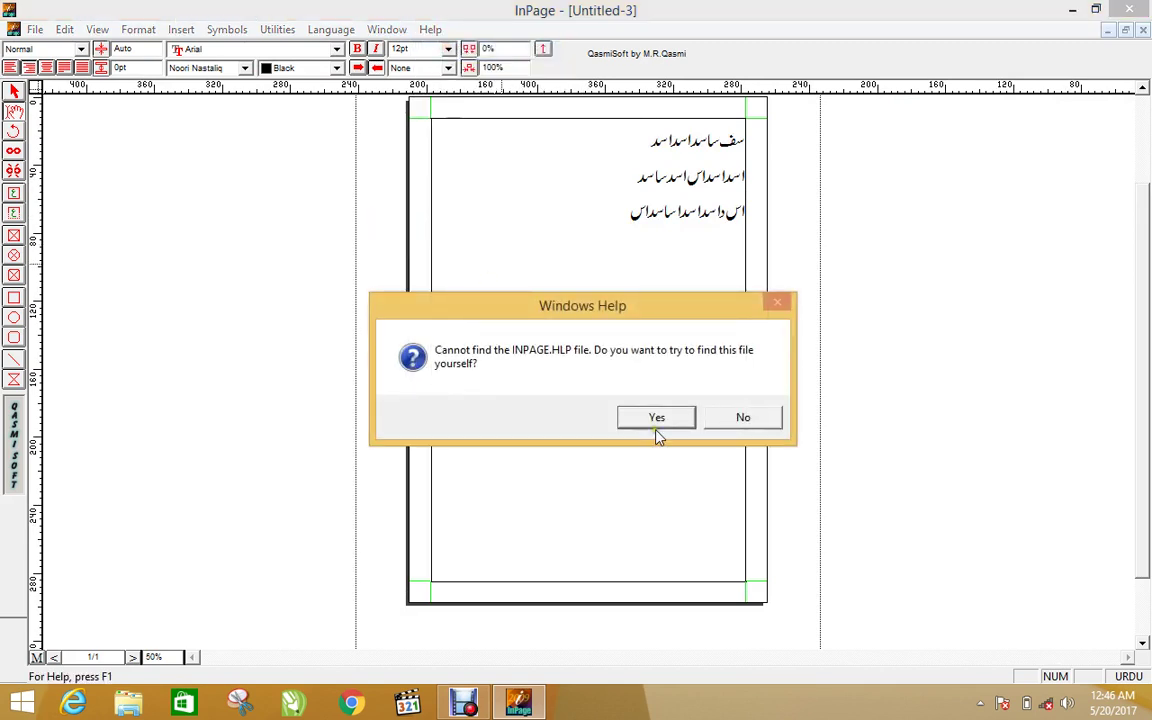
left_click(657, 425)
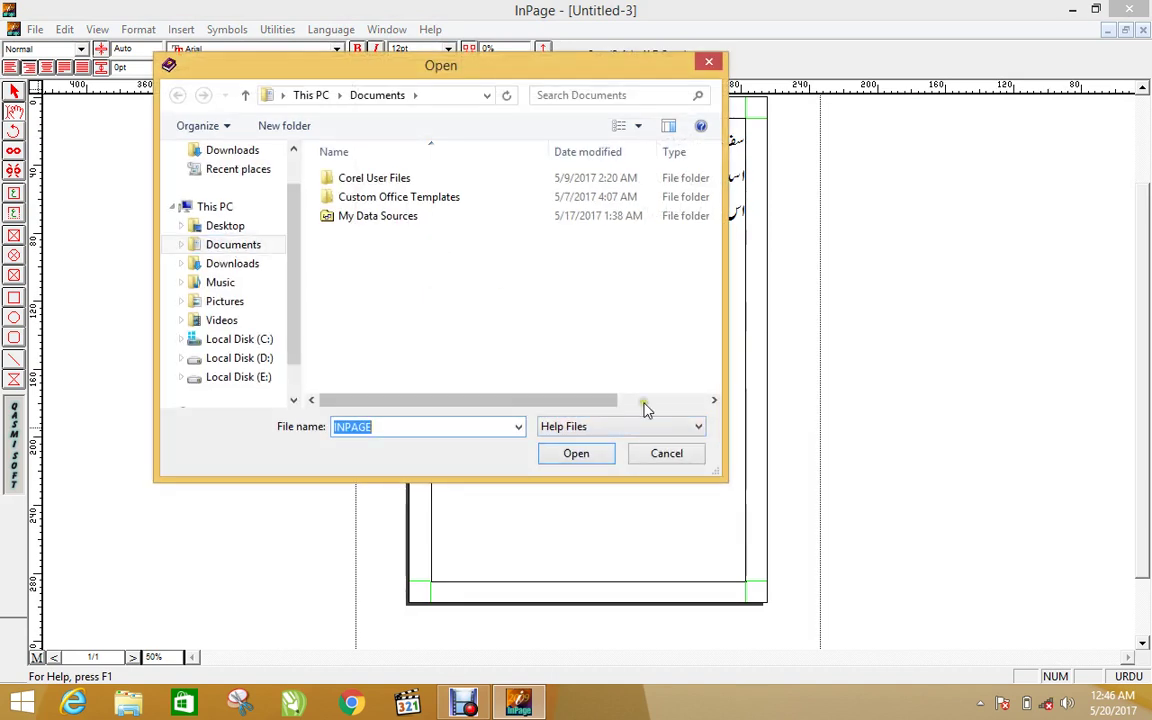
left_click(666, 453)
key("Return")
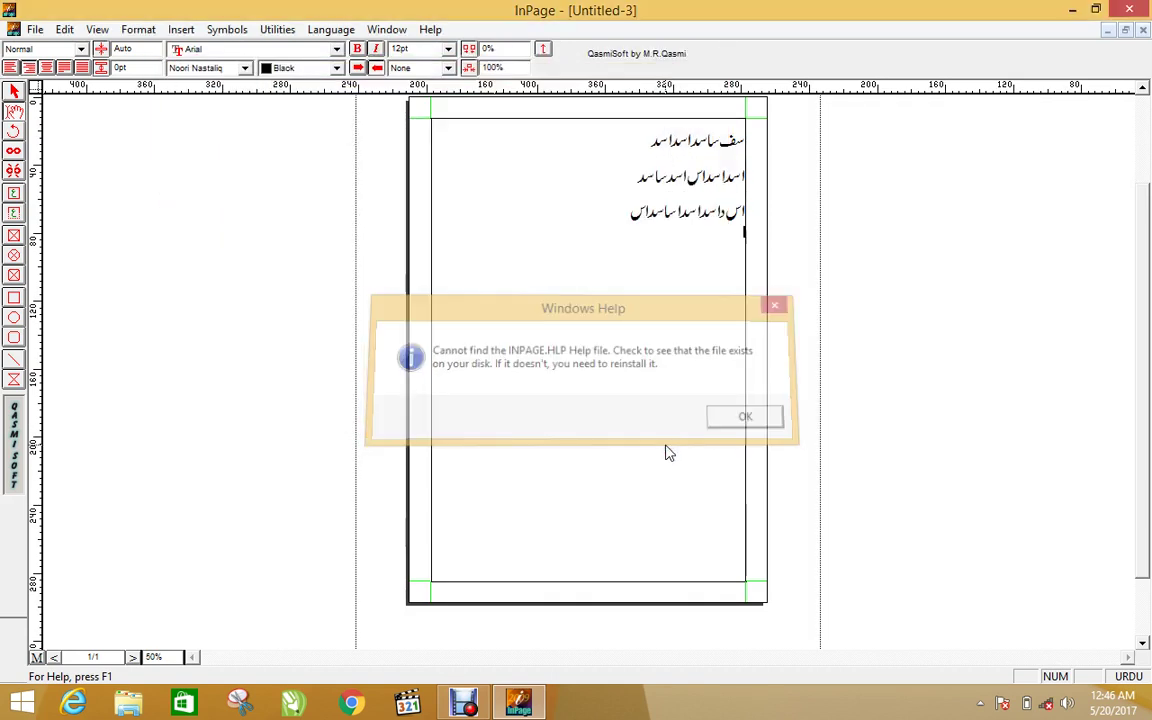
Create another A4 portrait document with default settings and retry the help index, cancelling the manual search for the help file
key("ctrl+n")
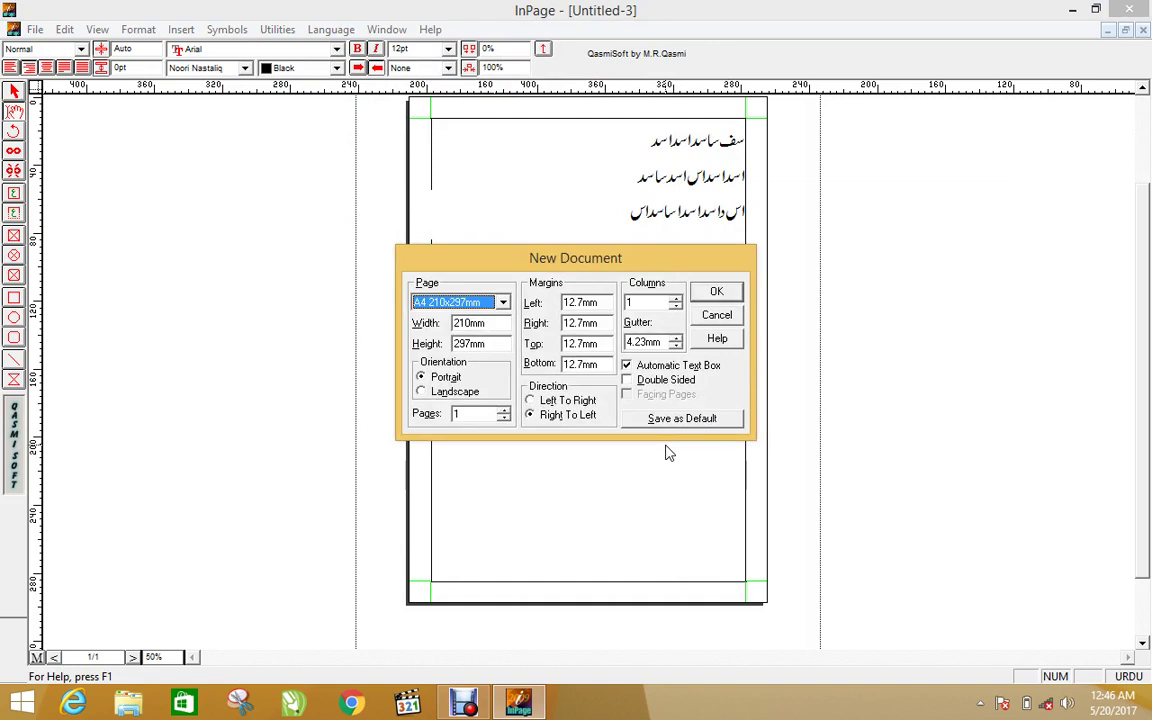
key("Return")
left_click(430, 29)
left_click(448, 55)
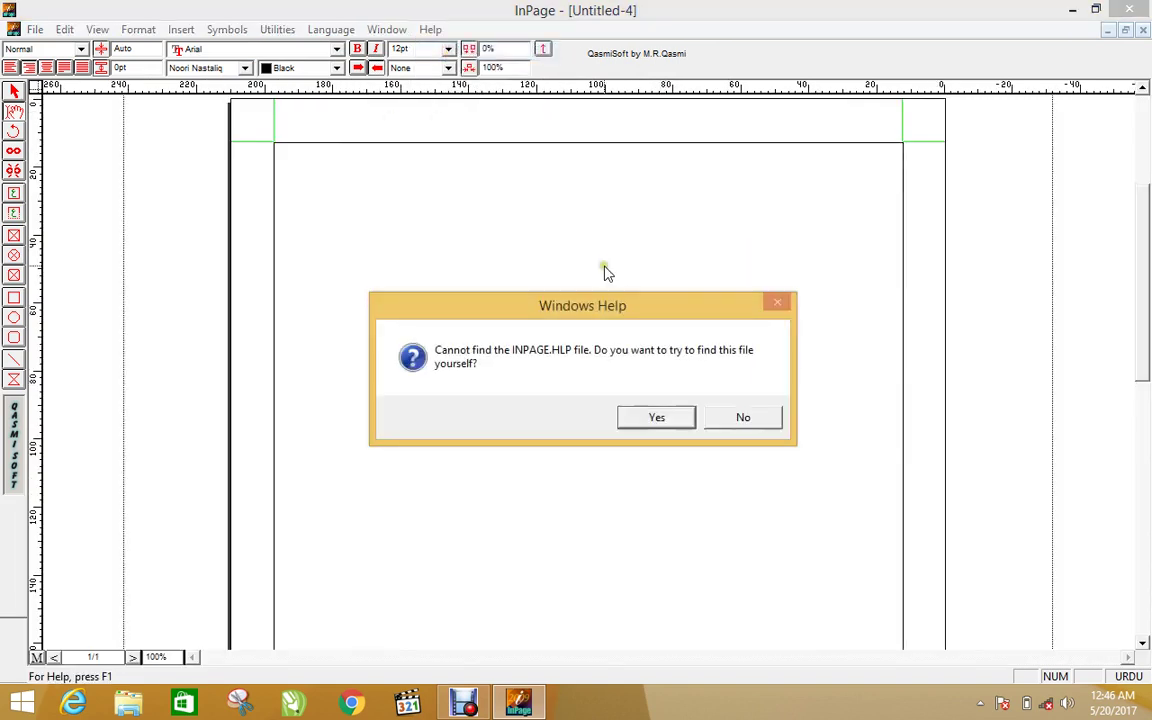
left_click(657, 417)
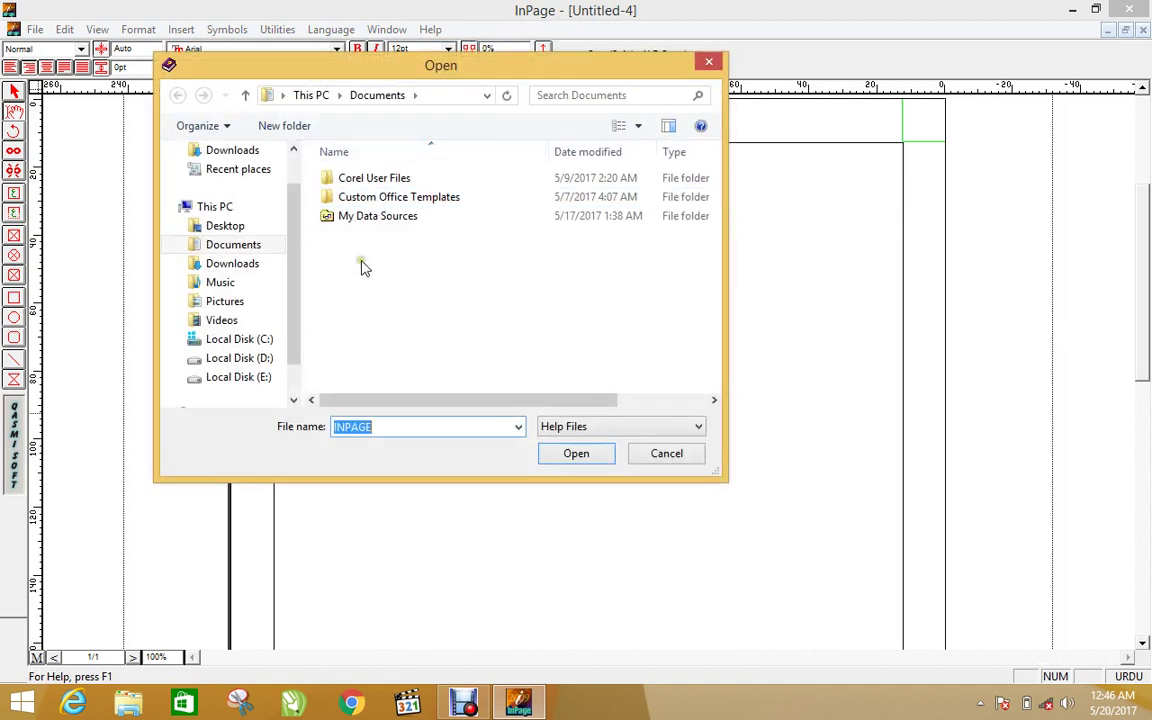
scroll(305, 200, "up", 1)
scroll(311, 225, "down", 1)
scroll(308, 222, "up", 1)
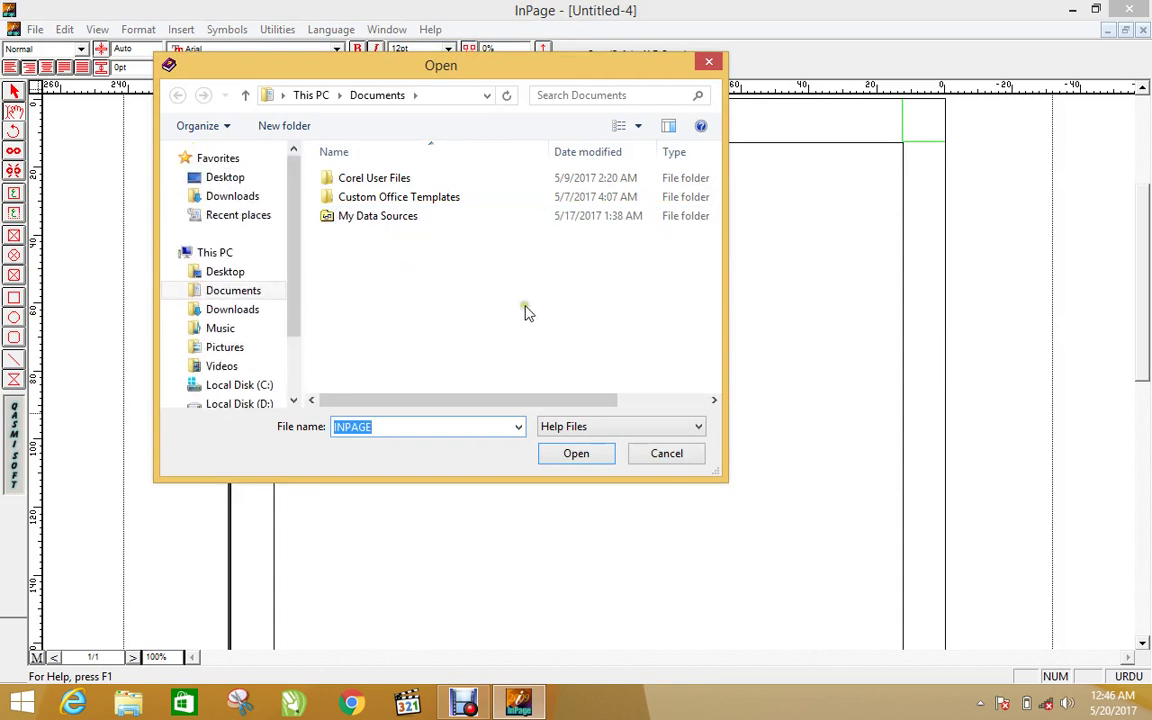
left_click(667, 454)
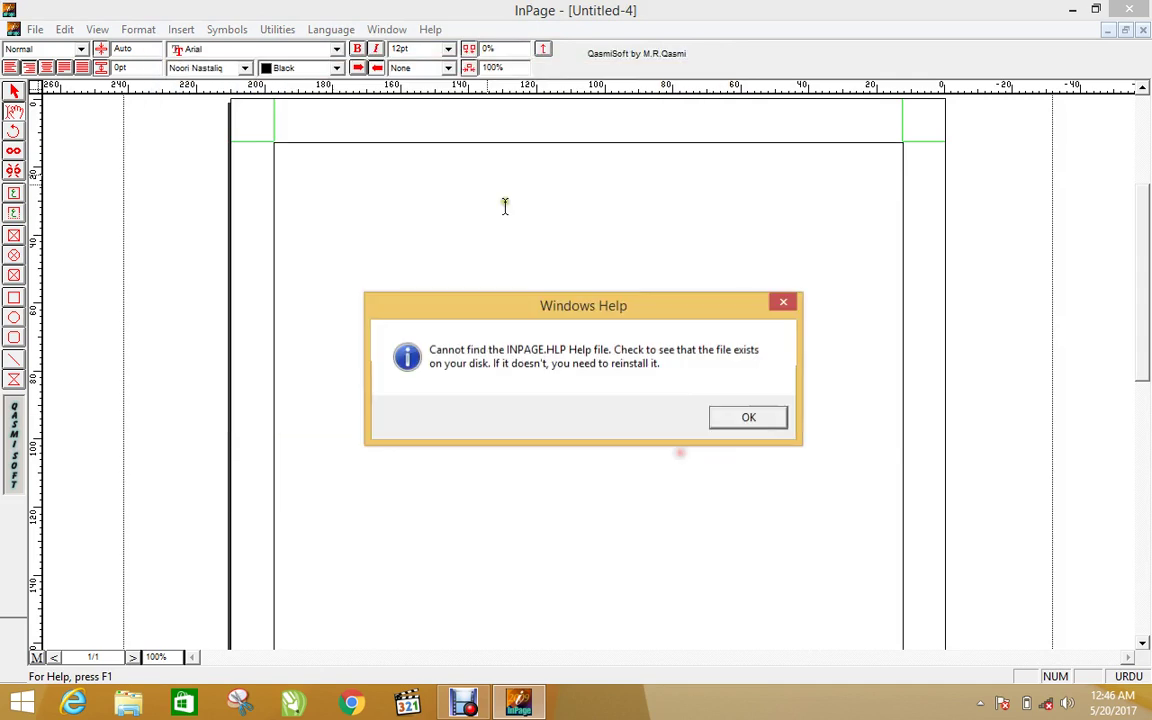
left_click(728, 424)
Try to open the Short Cuts help topic, cancelling the manual search for its help file
left_click(430, 29)
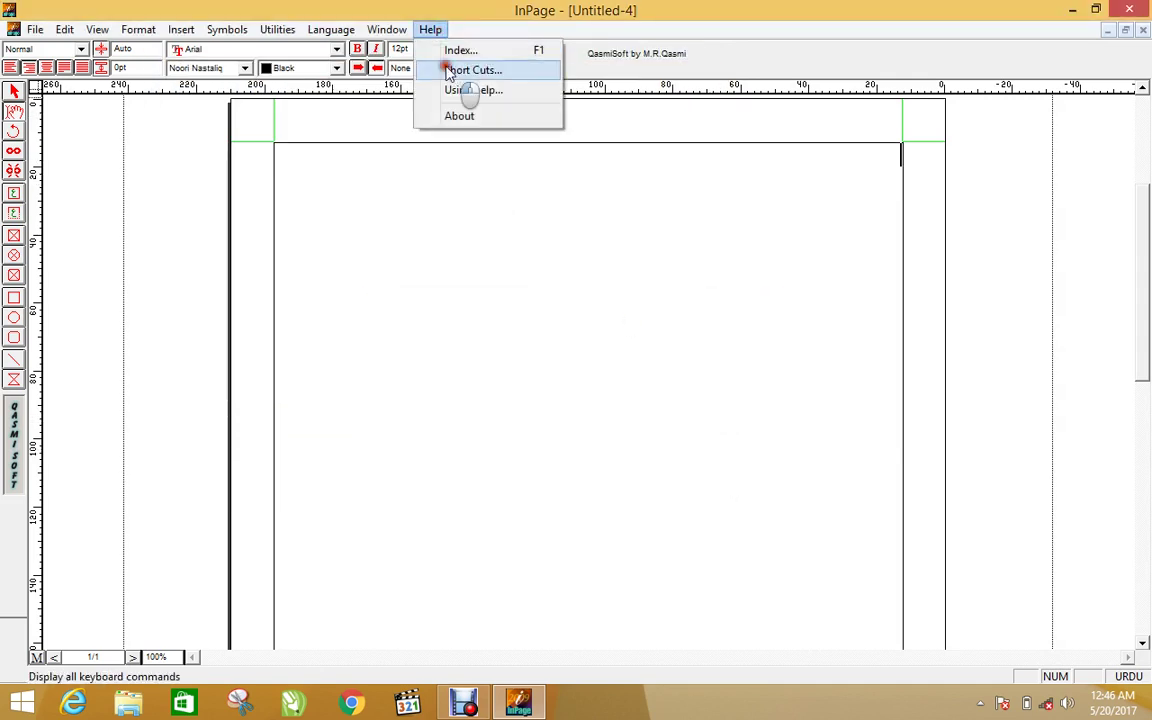
left_click(440, 69)
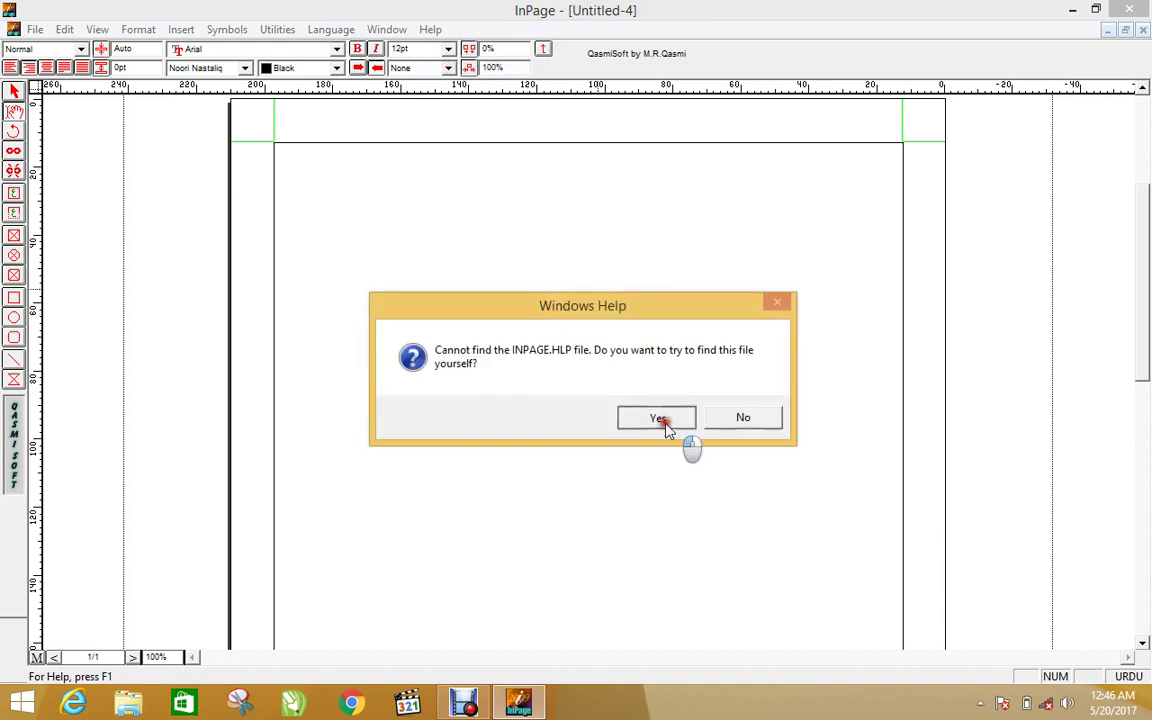
left_click(670, 423)
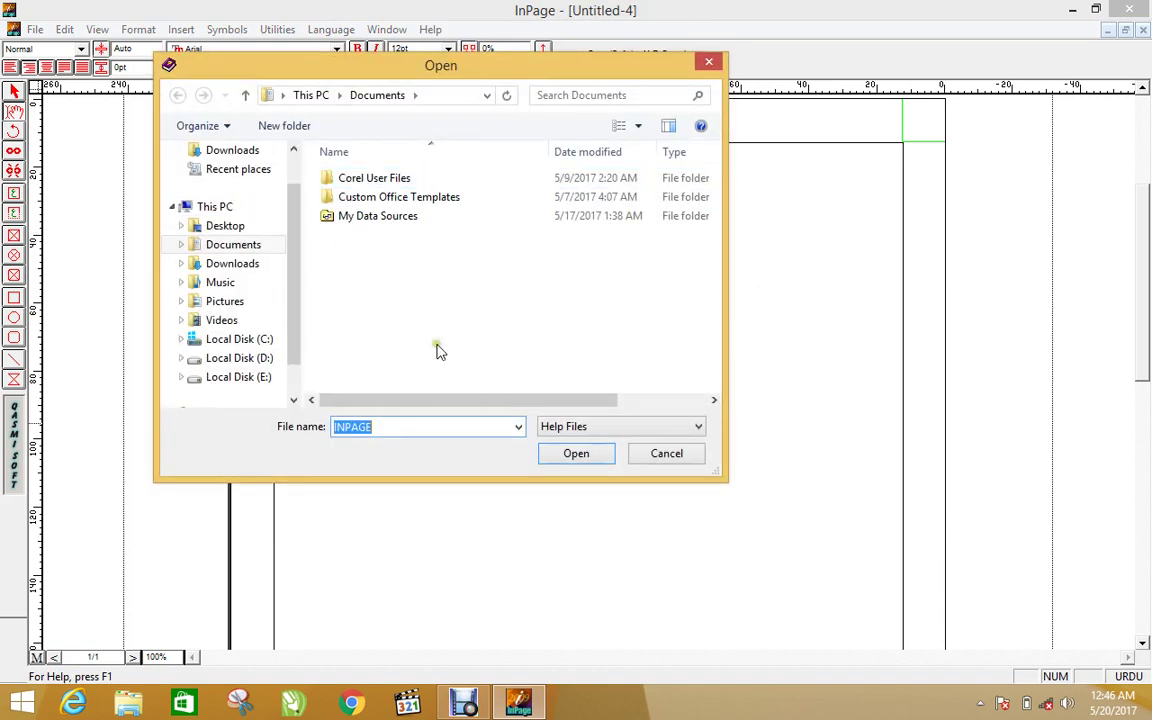
left_click(657, 455)
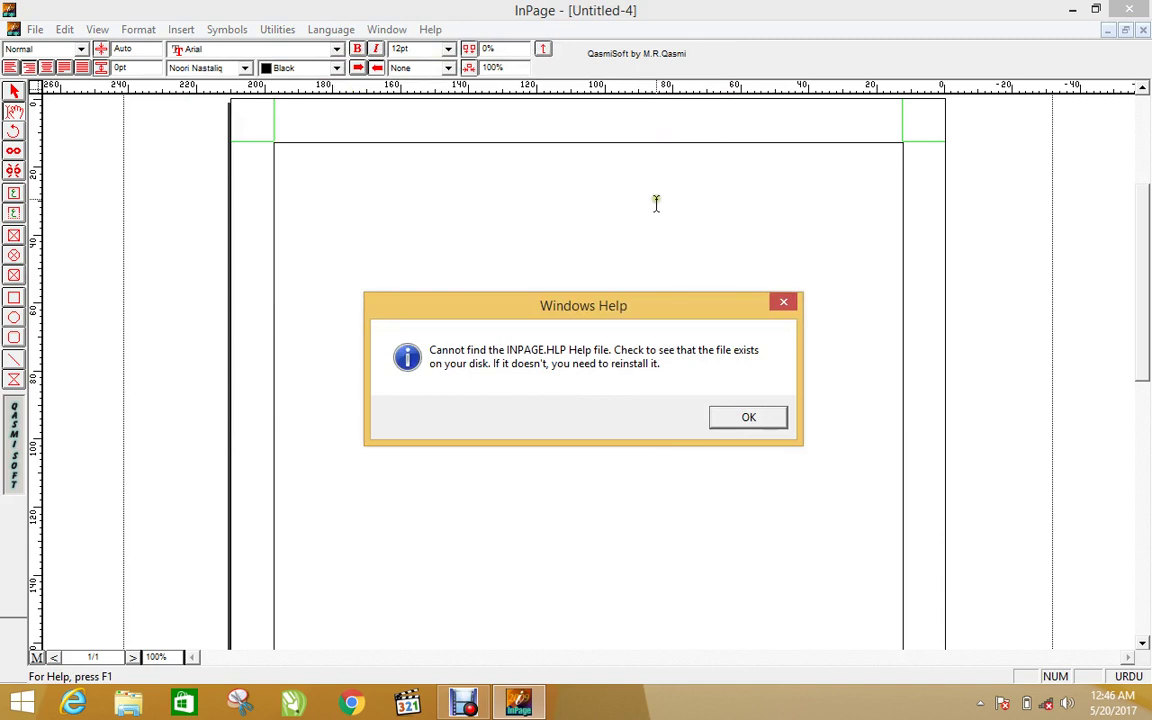
left_click(775, 416)
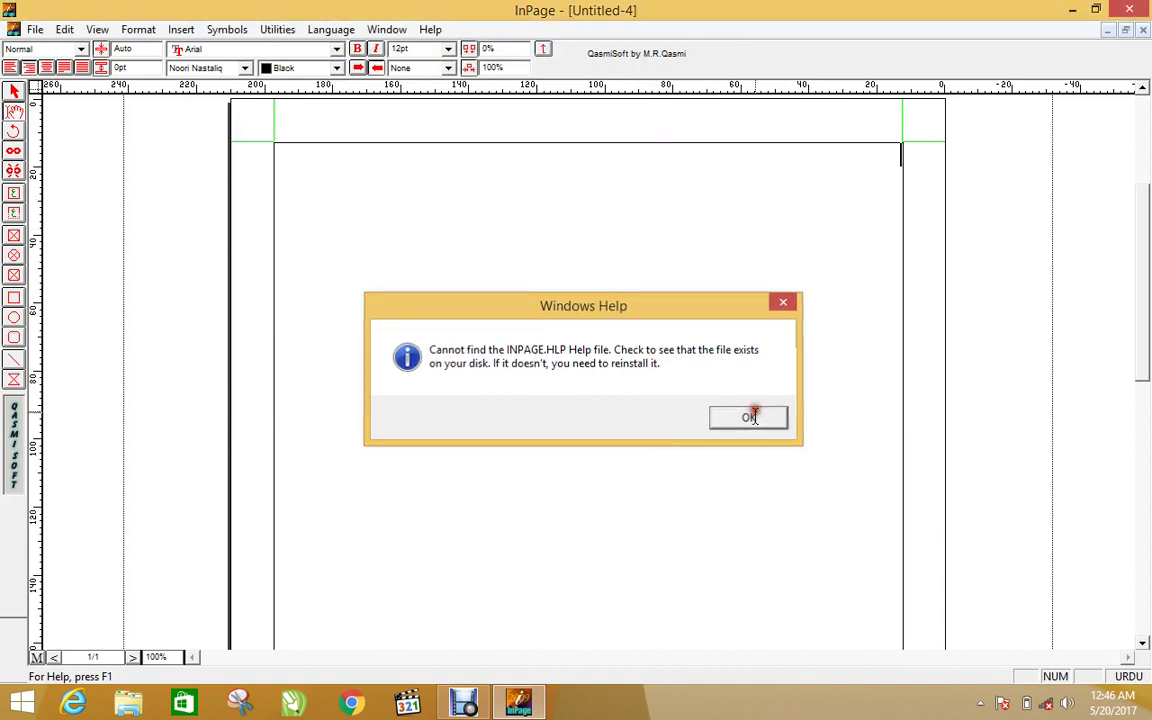
Try to open the Using help topic, declining to locate INPAGE.HLP manually
left_click(438, 29)
left_click(463, 88)
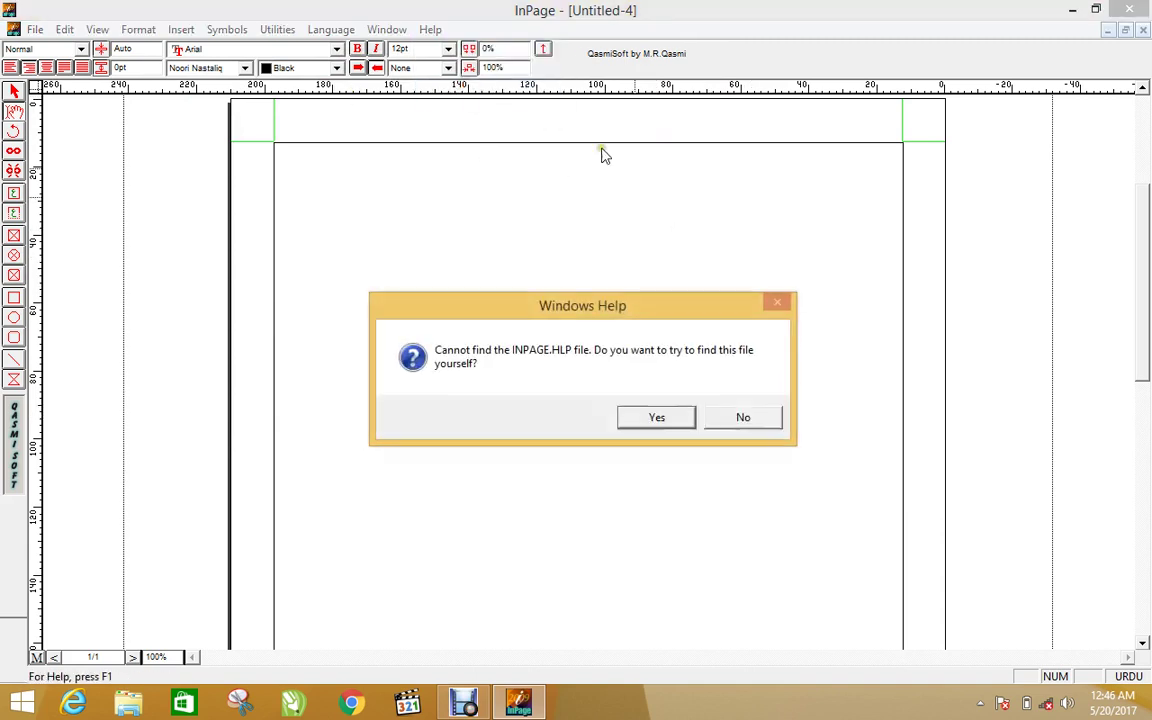
left_click(731, 424)
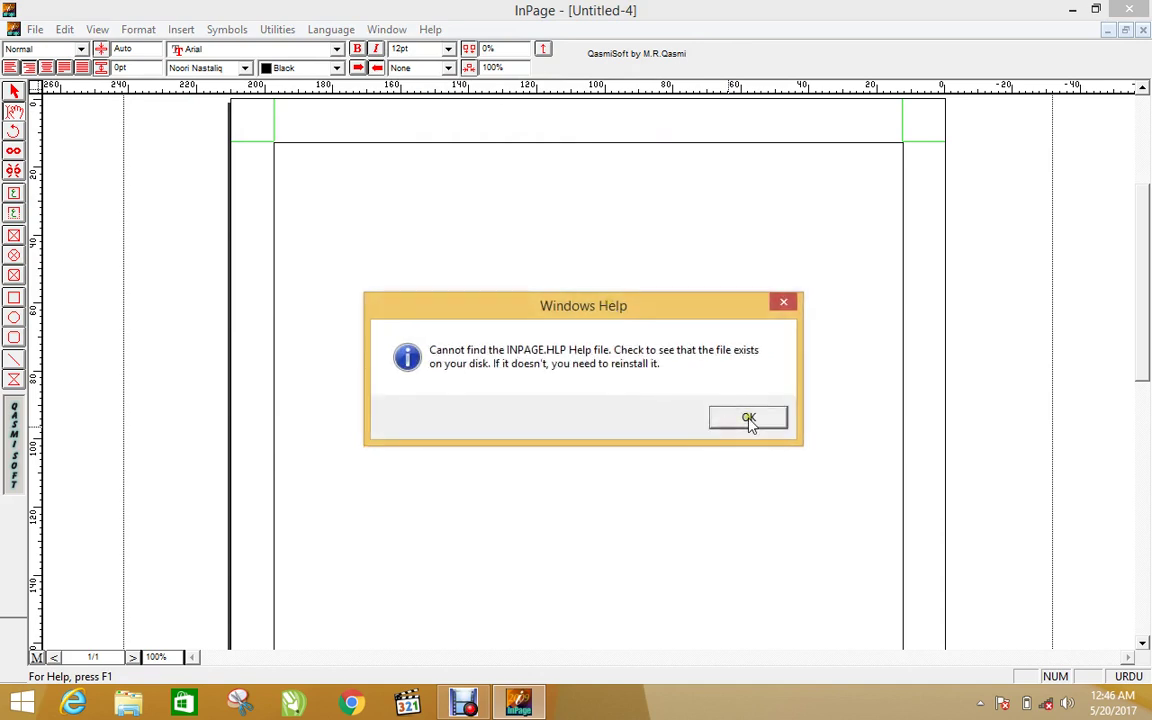
left_click(748, 418)
Show the program's About information and close it
left_click(430, 29)
left_click(461, 116)
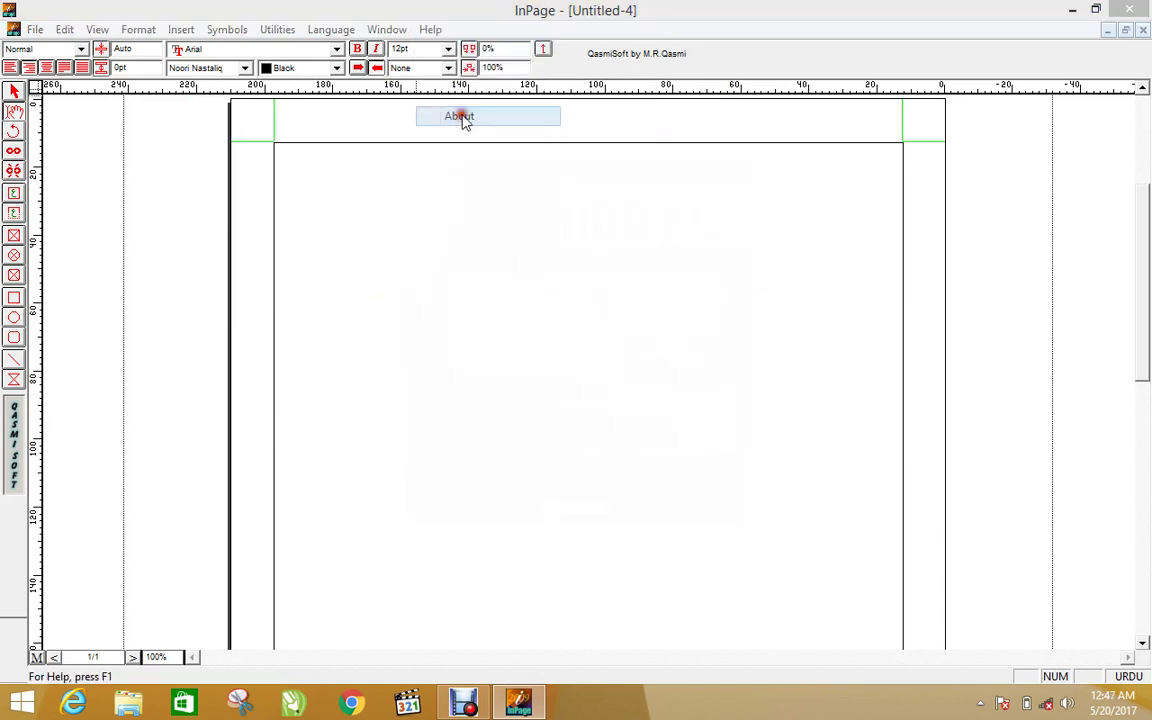
left_click(573, 540)
left_click(430, 29)
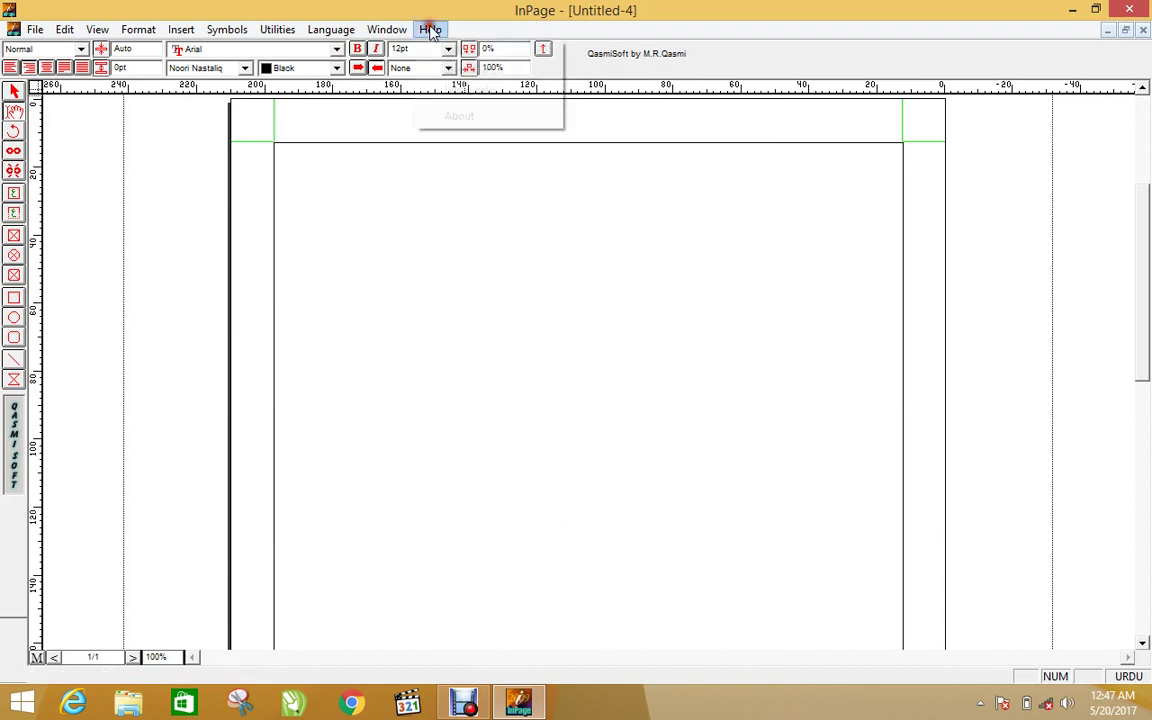
left_click(457, 360)
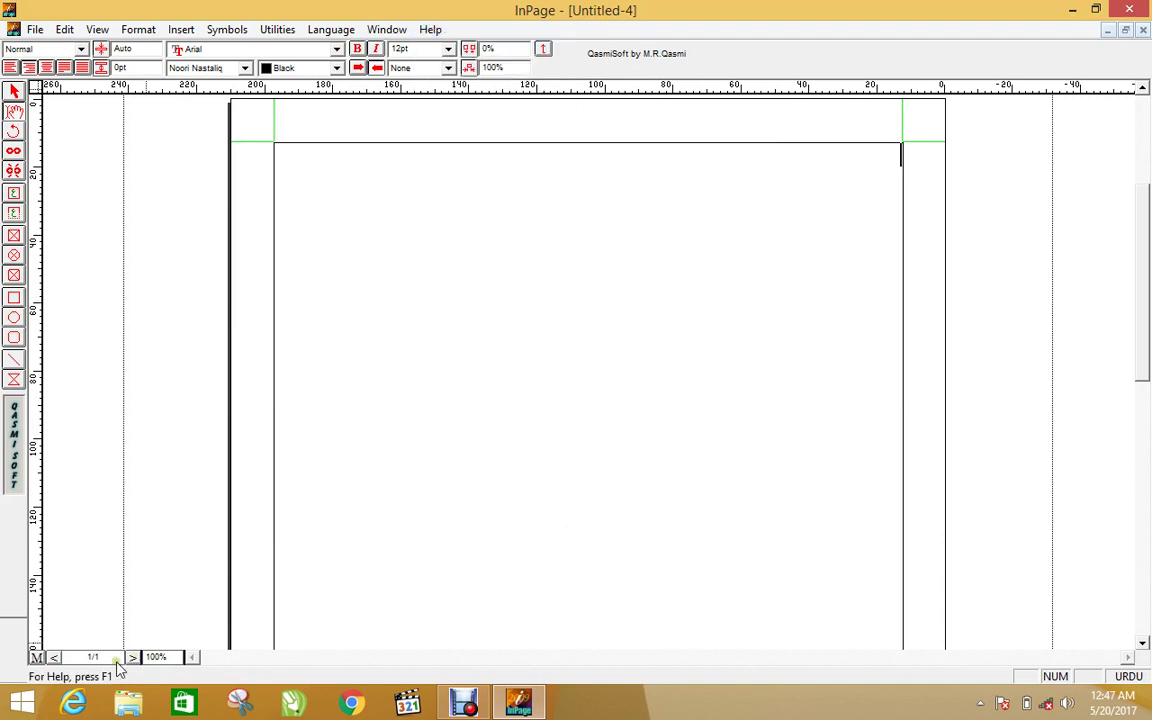
Switch Untitled-4 to its master page and try the help index, declining to locate INPAGE.HLP
left_click(36, 658)
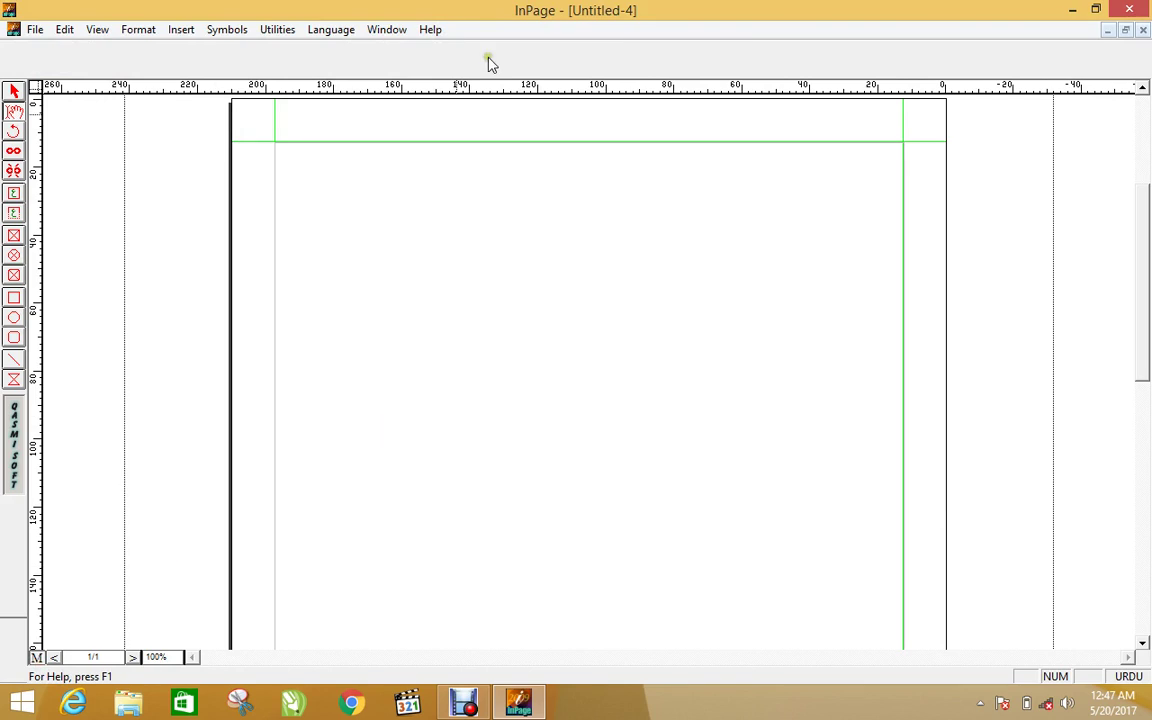
left_click(430, 29)
left_click(443, 47)
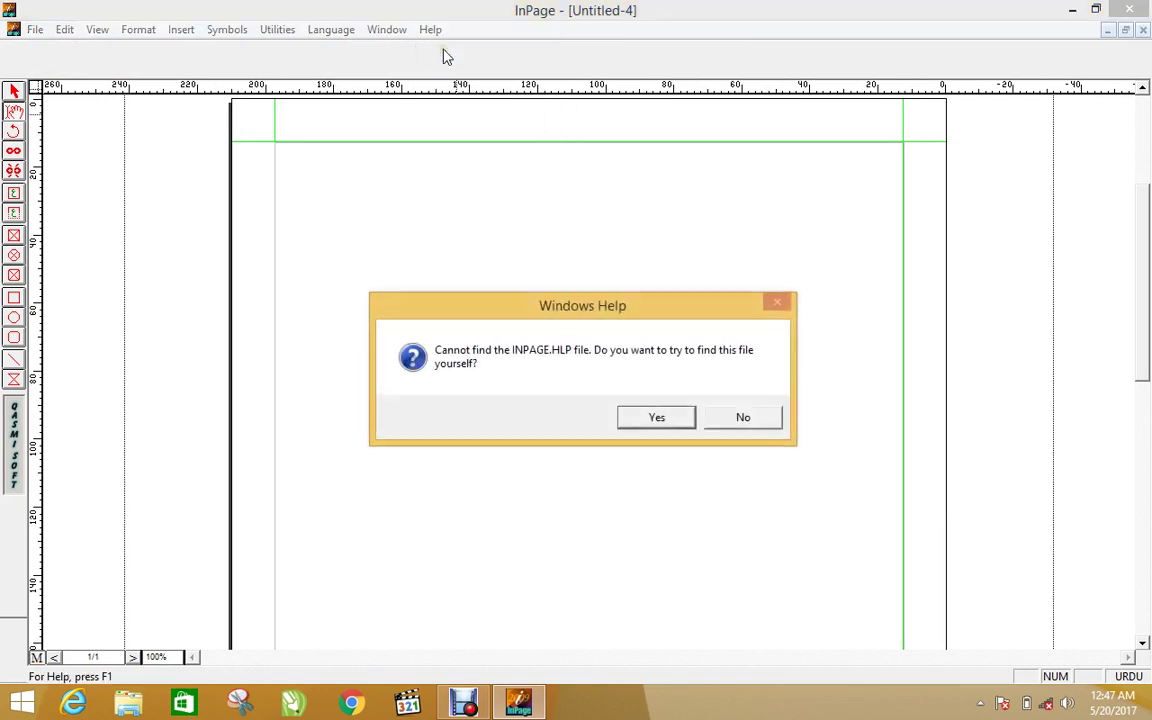
left_click(752, 430)
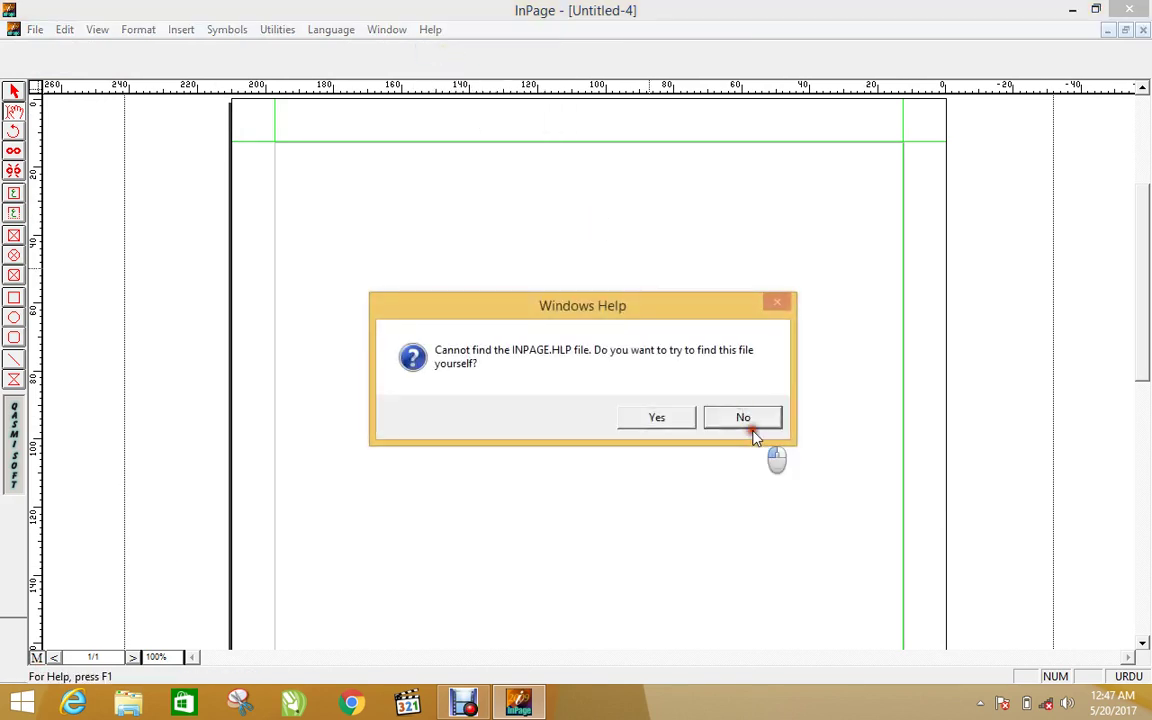
left_click(722, 424)
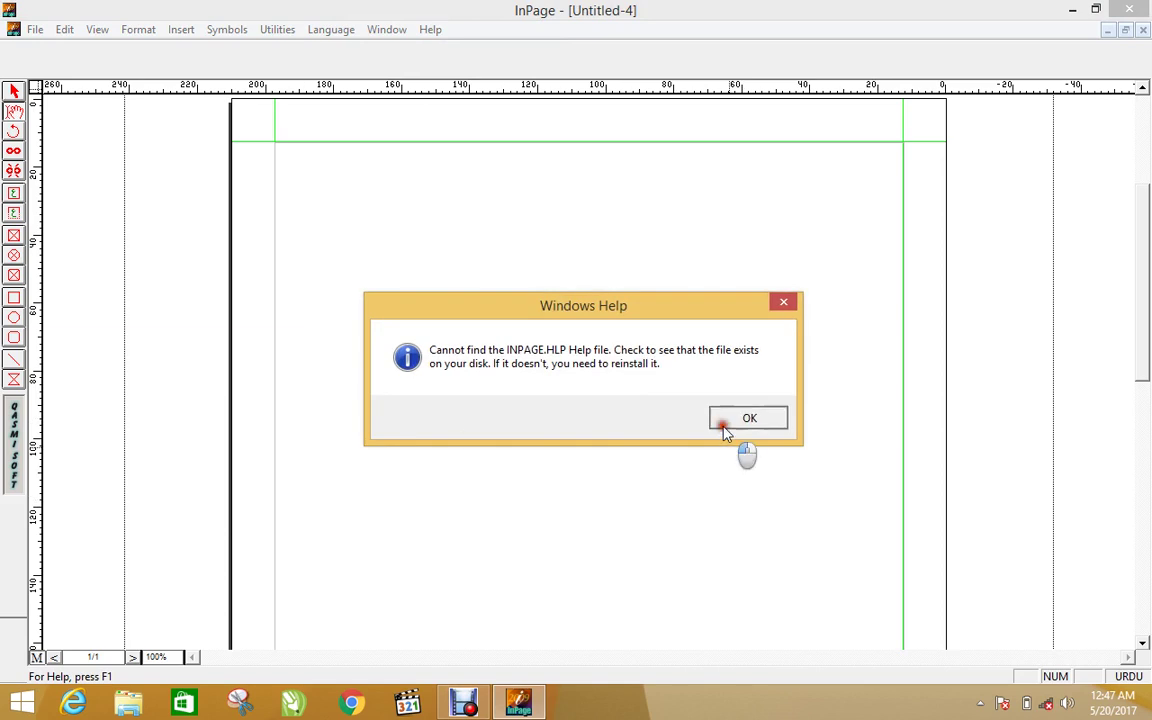
Return to the document page, activate the selection tool and retry the help index, declining the manual file search
left_click(42, 657)
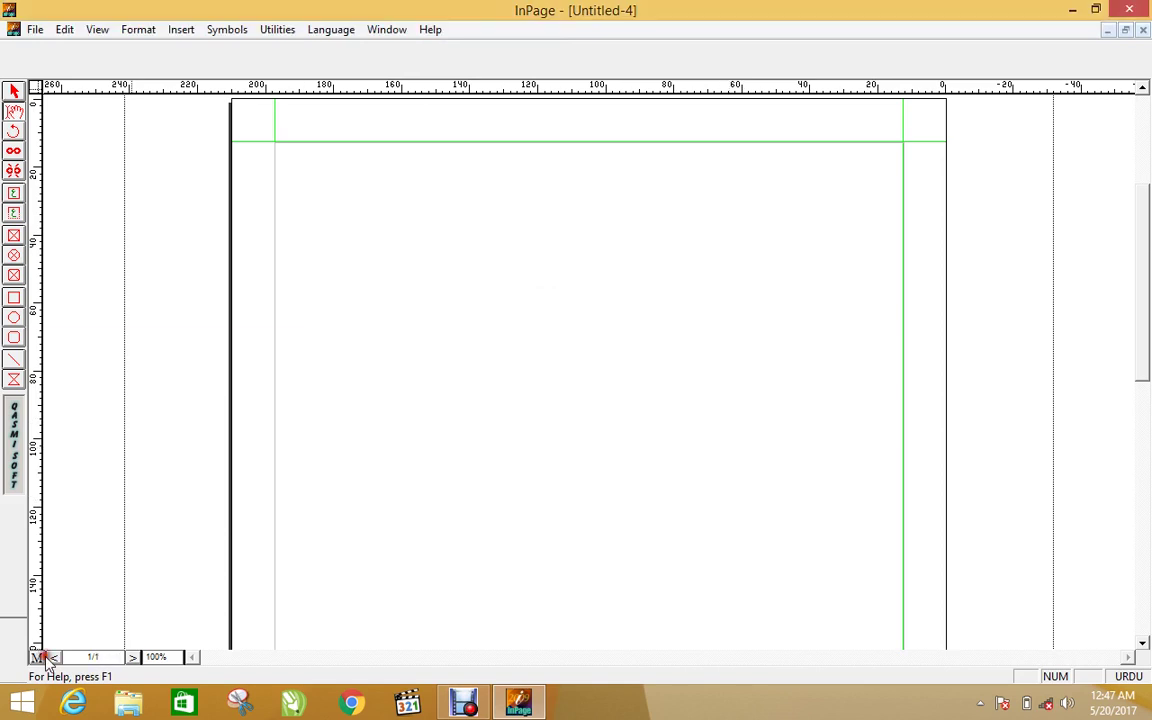
left_click(452, 266)
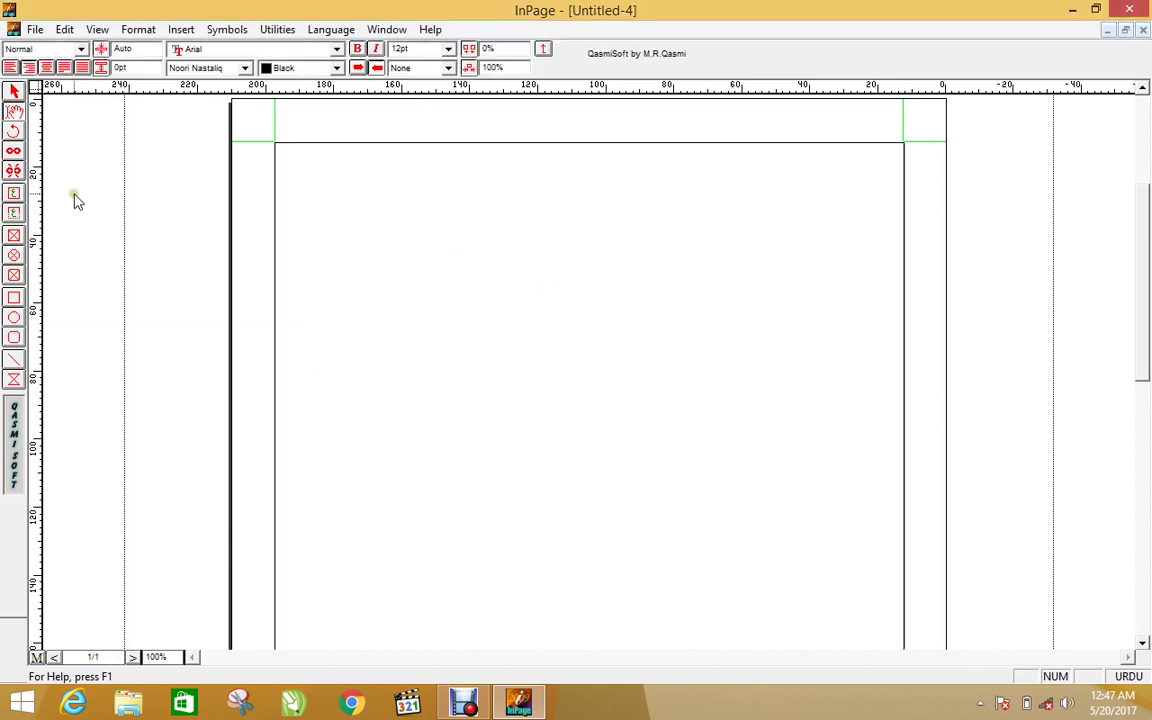
left_click(226, 140)
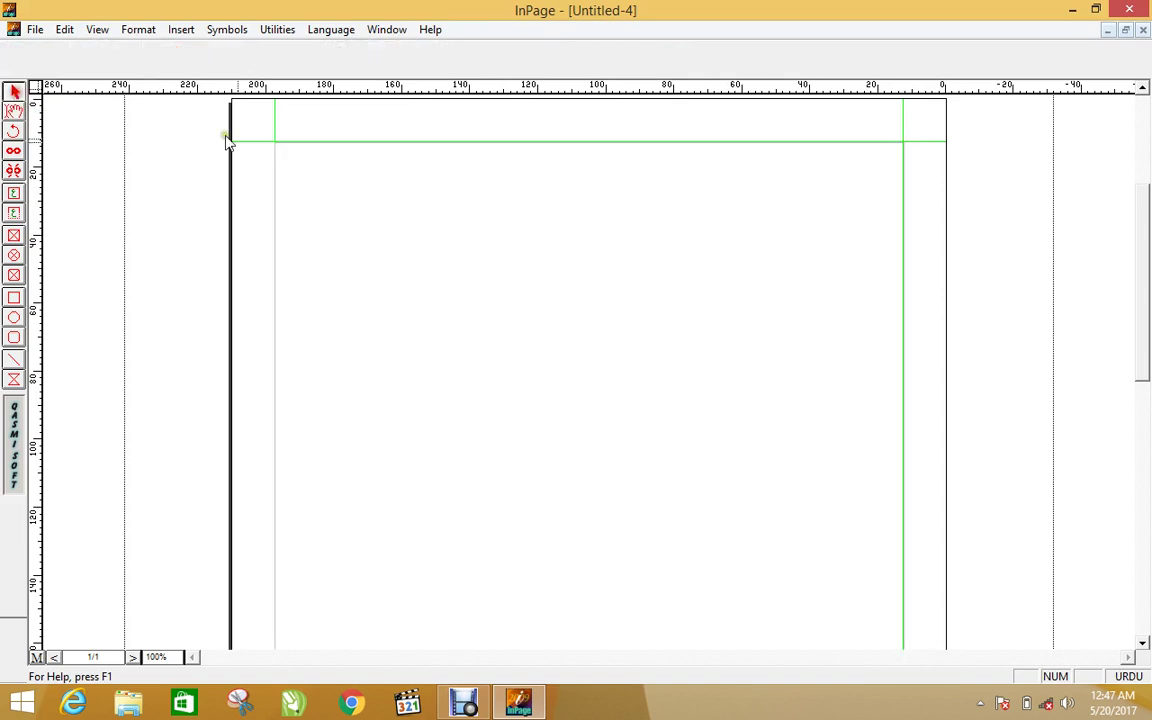
left_click(433, 30)
left_click(445, 47)
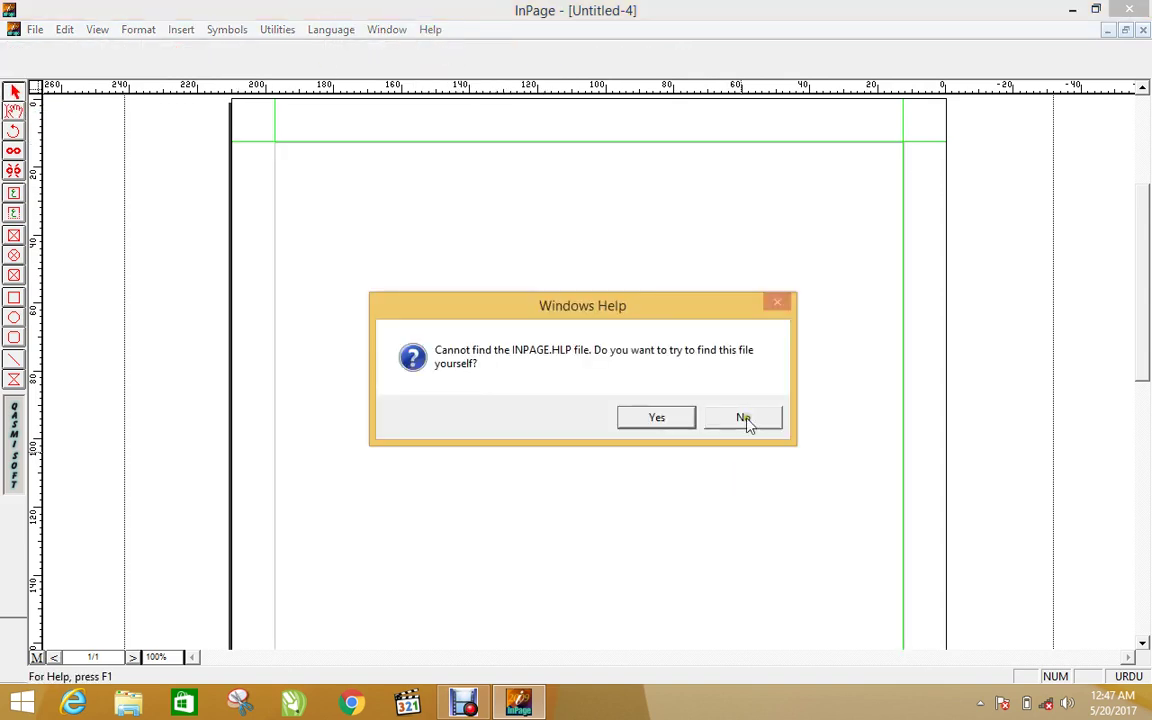
left_click(745, 418)
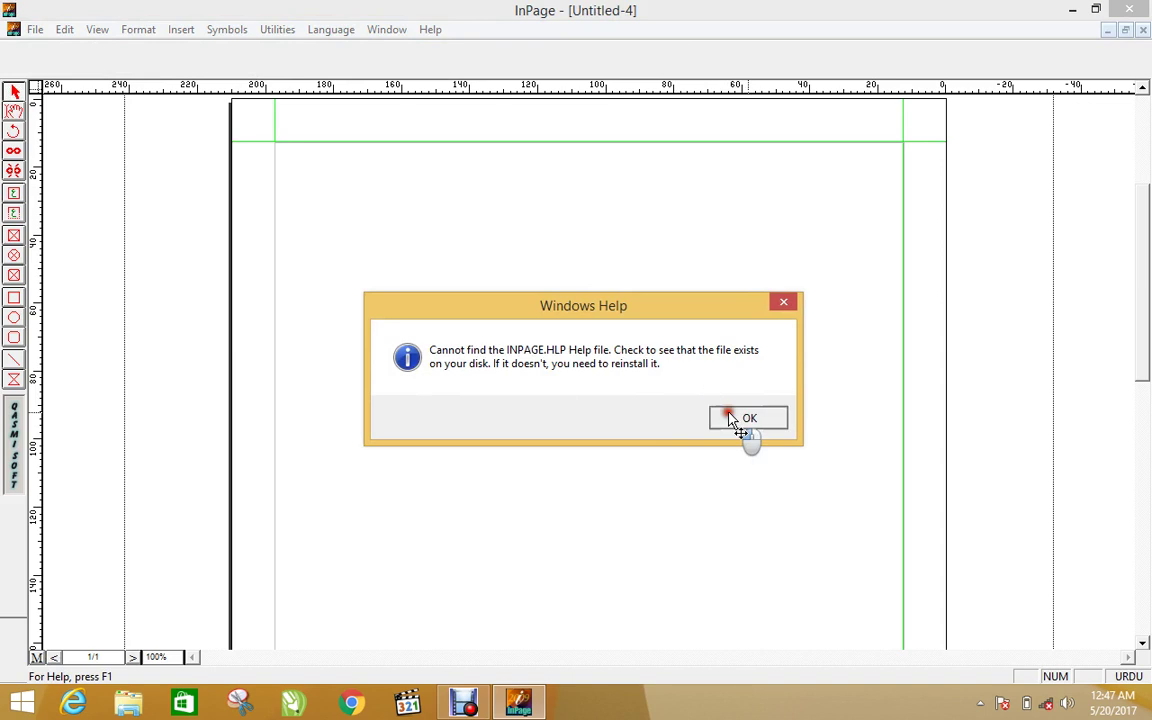
left_click(729, 416)
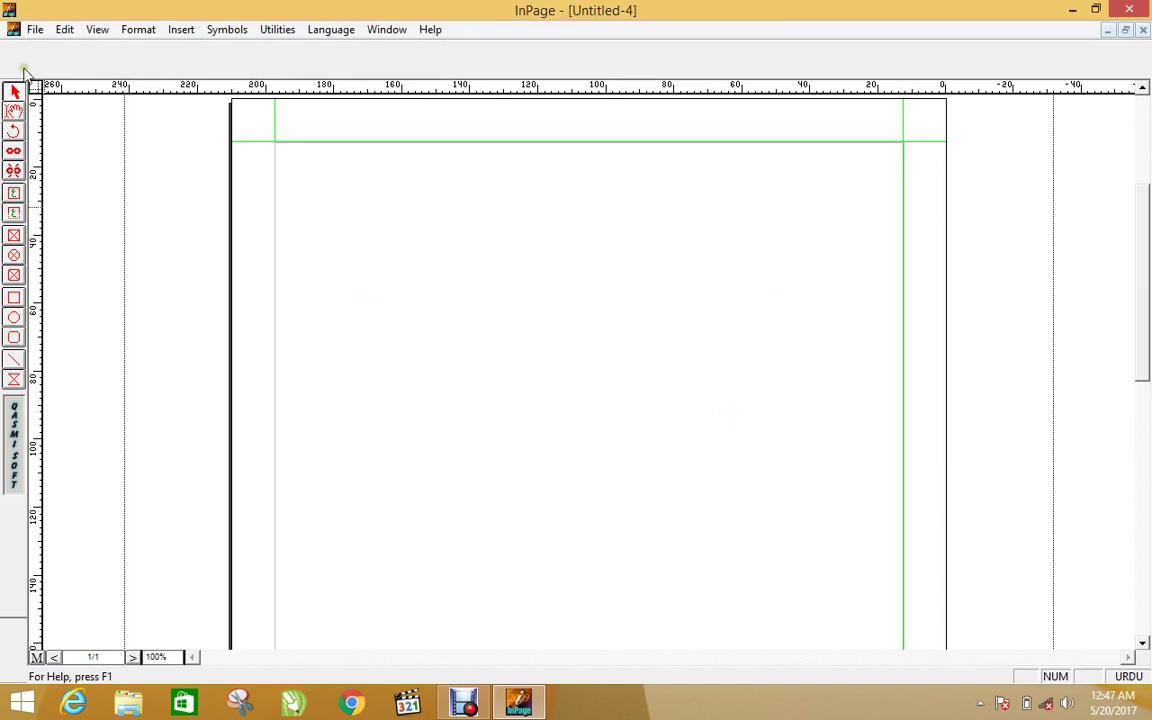
Switch back to text editing and try the Short Cuts help topic, choosing to locate INPAGE.HLP manually and cancelling the file selection
left_click(14, 111)
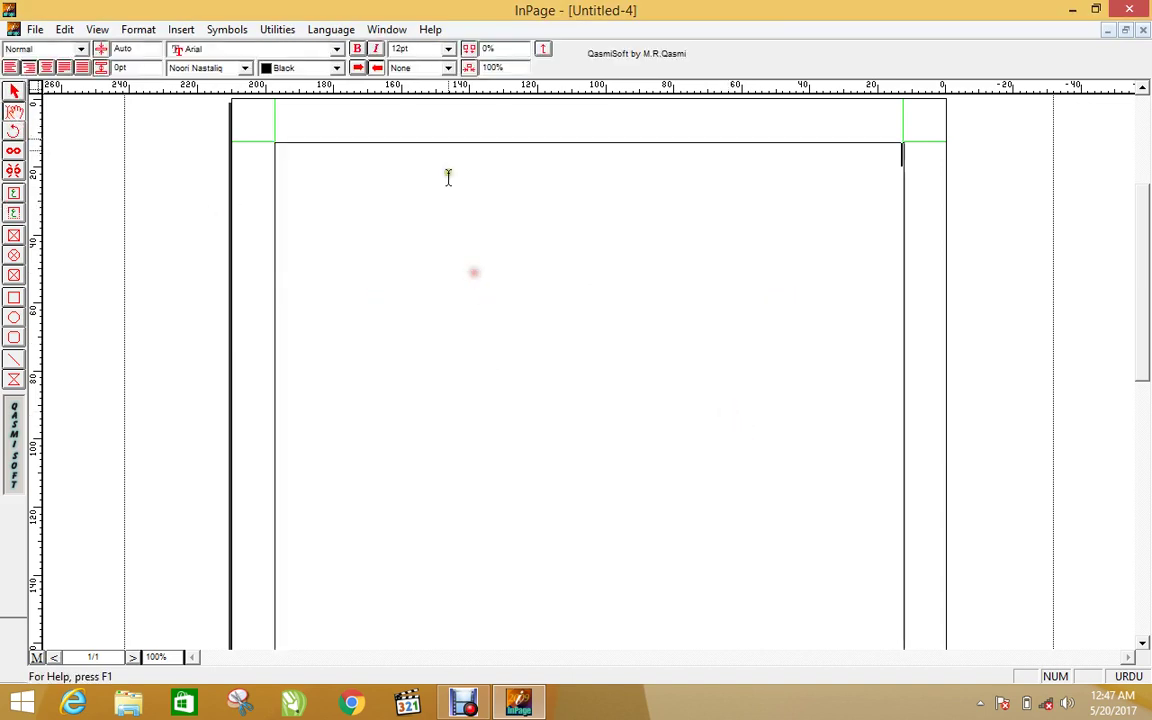
left_click(430, 29)
left_click(451, 71)
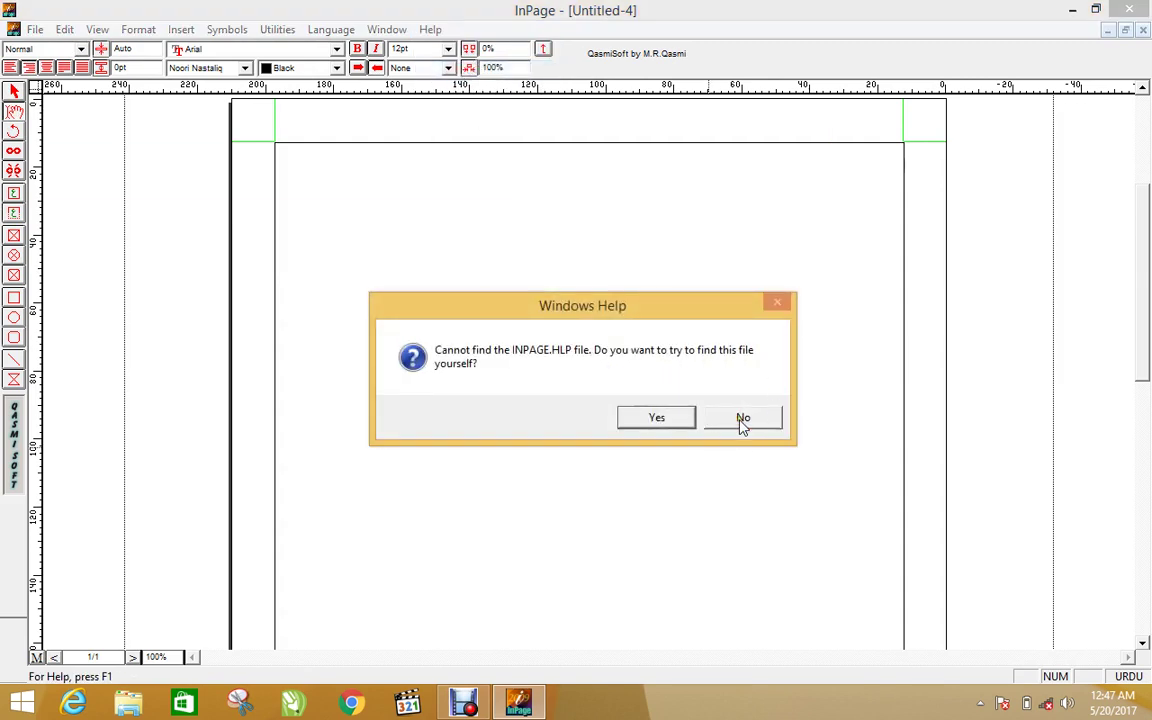
left_click(663, 419)
left_click(667, 453)
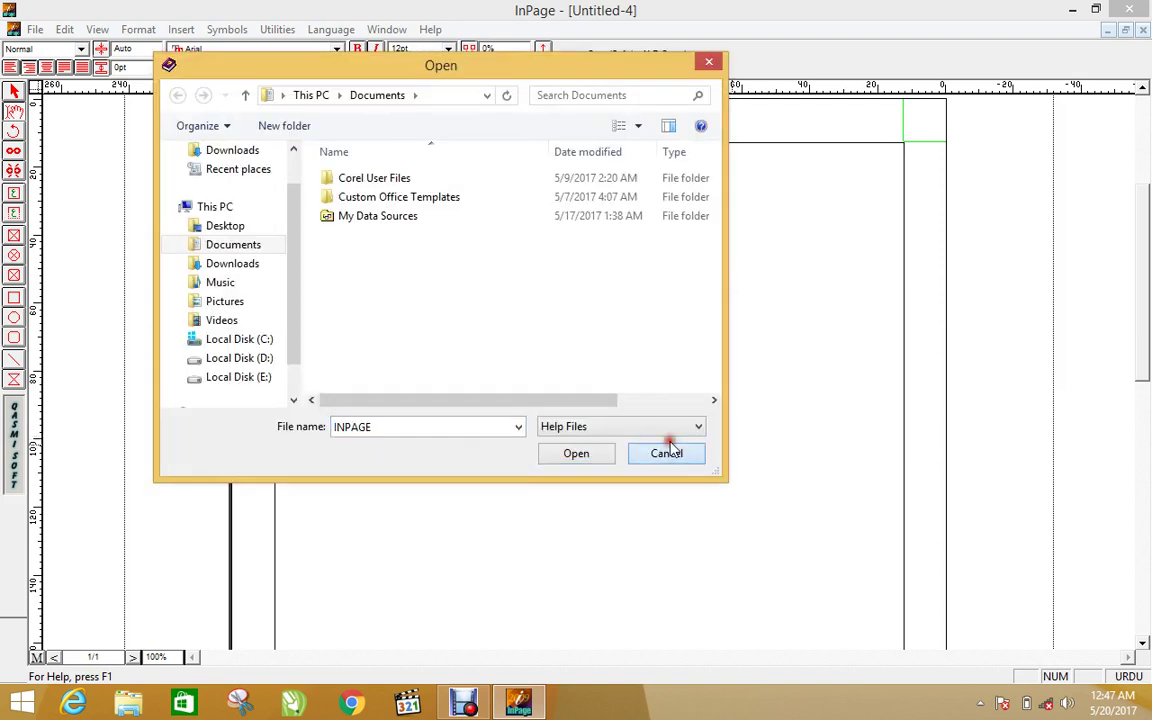
left_click(659, 458)
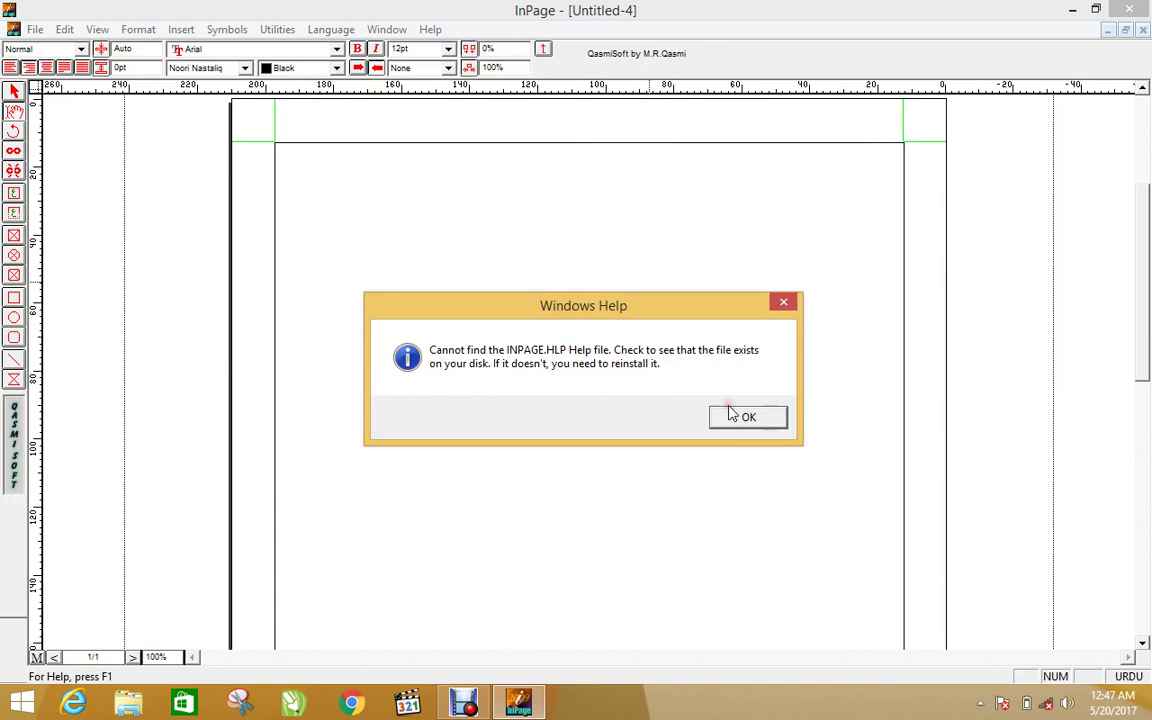
left_click(738, 418)
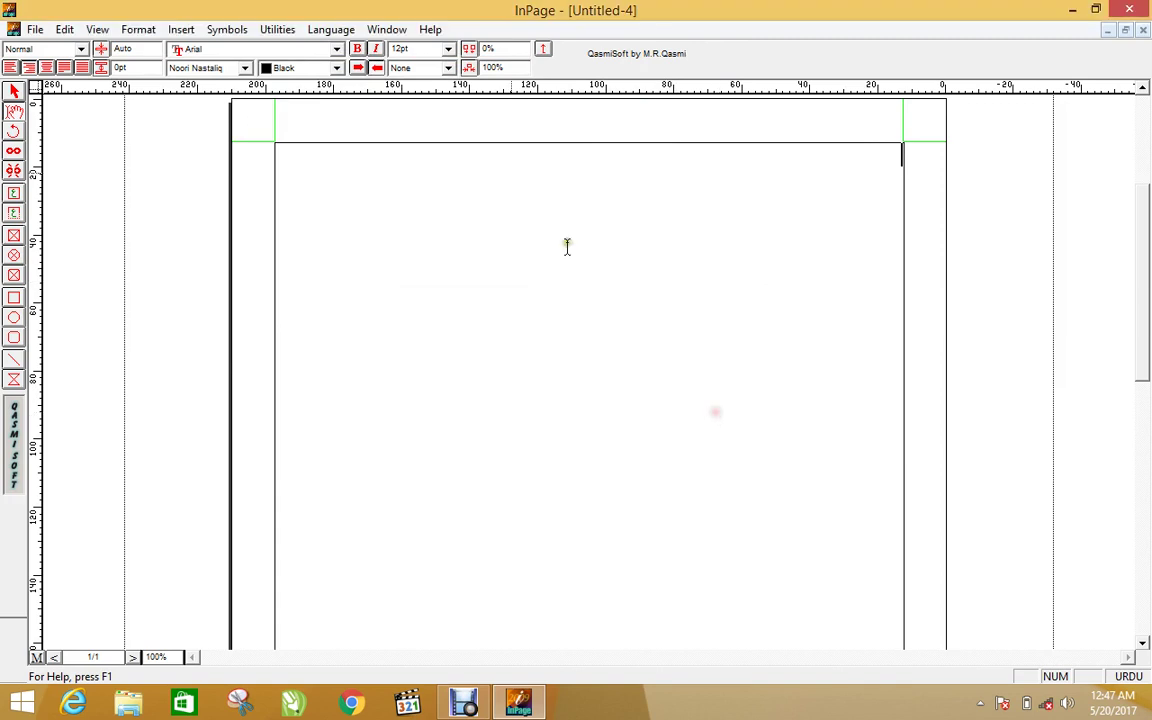
Close Untitled-4 and Untitled-3 without saving
left_click(430, 29)
left_click(587, 328)
key("alt+F4")
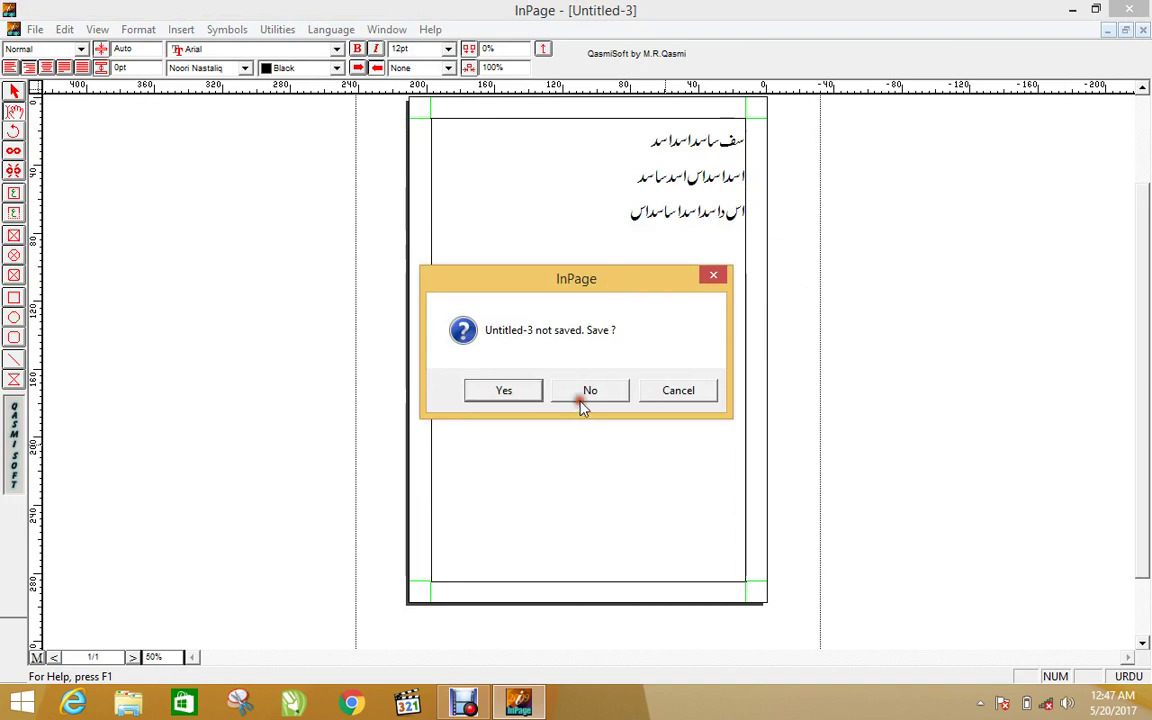
left_click(588, 393)
left_click(652, 398)
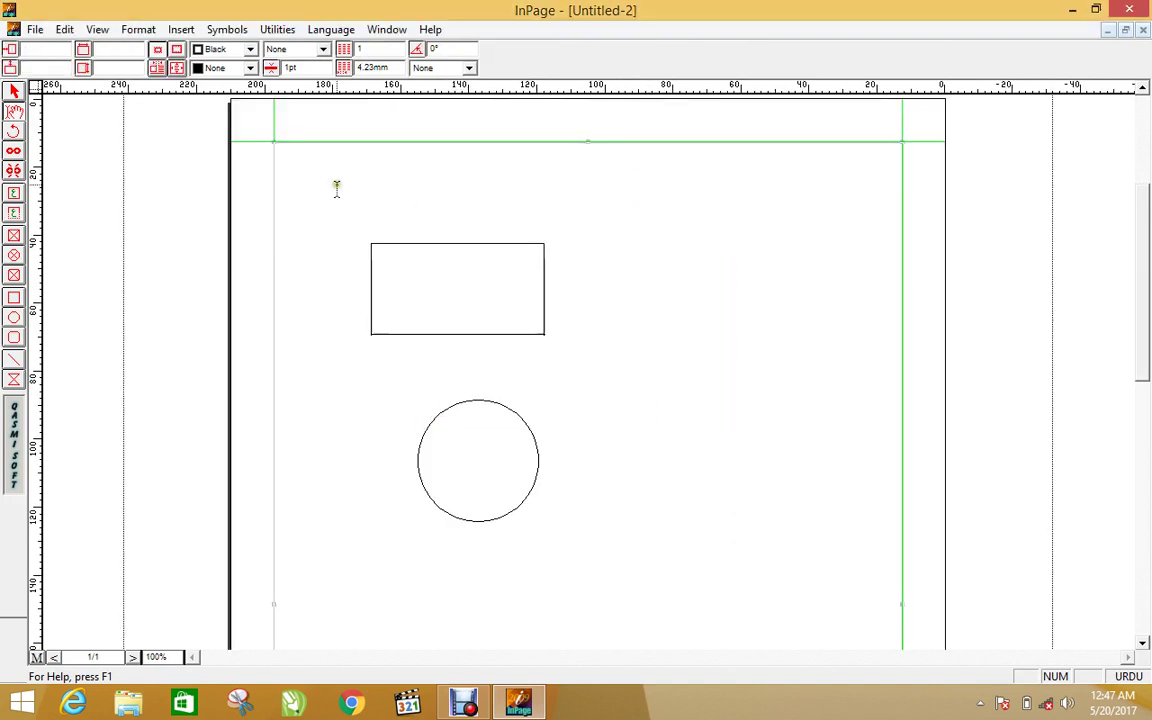
Try to open the help index from Untitled-2, declining the manual search for its help file
left_click(430, 29)
left_click(452, 52)
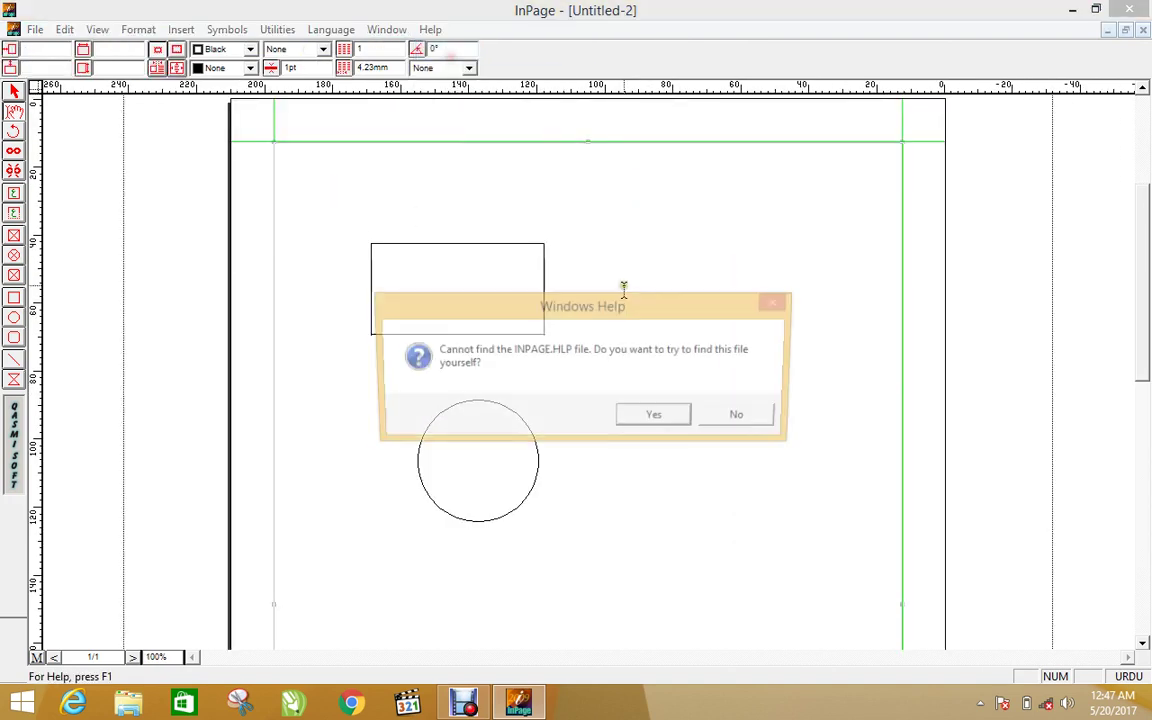
left_click(738, 416)
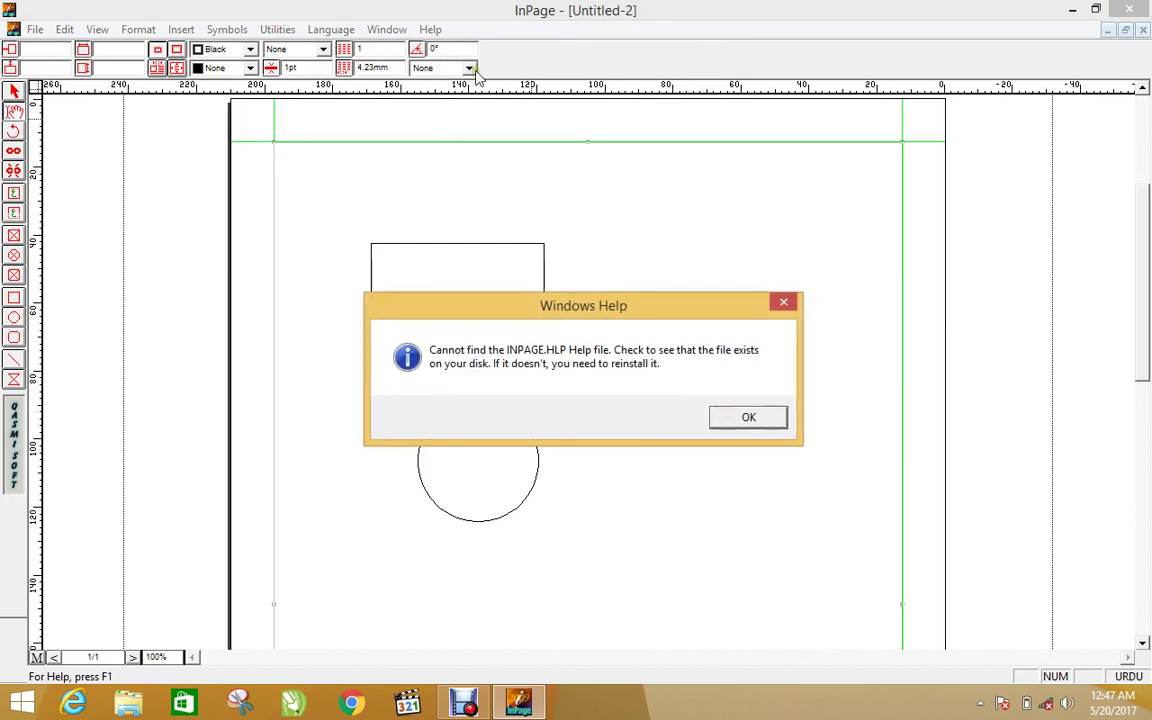
left_click(740, 418)
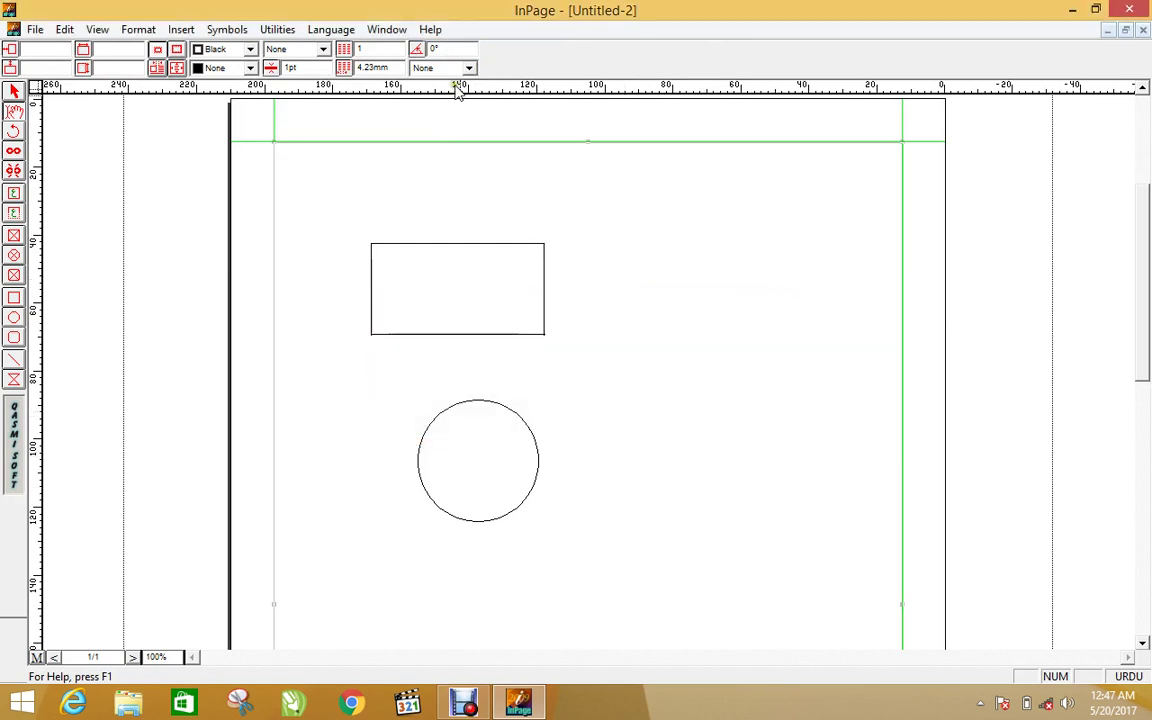
Close Untitled-2 and Untitled-1 without saving and exit InPage
left_click(430, 29)
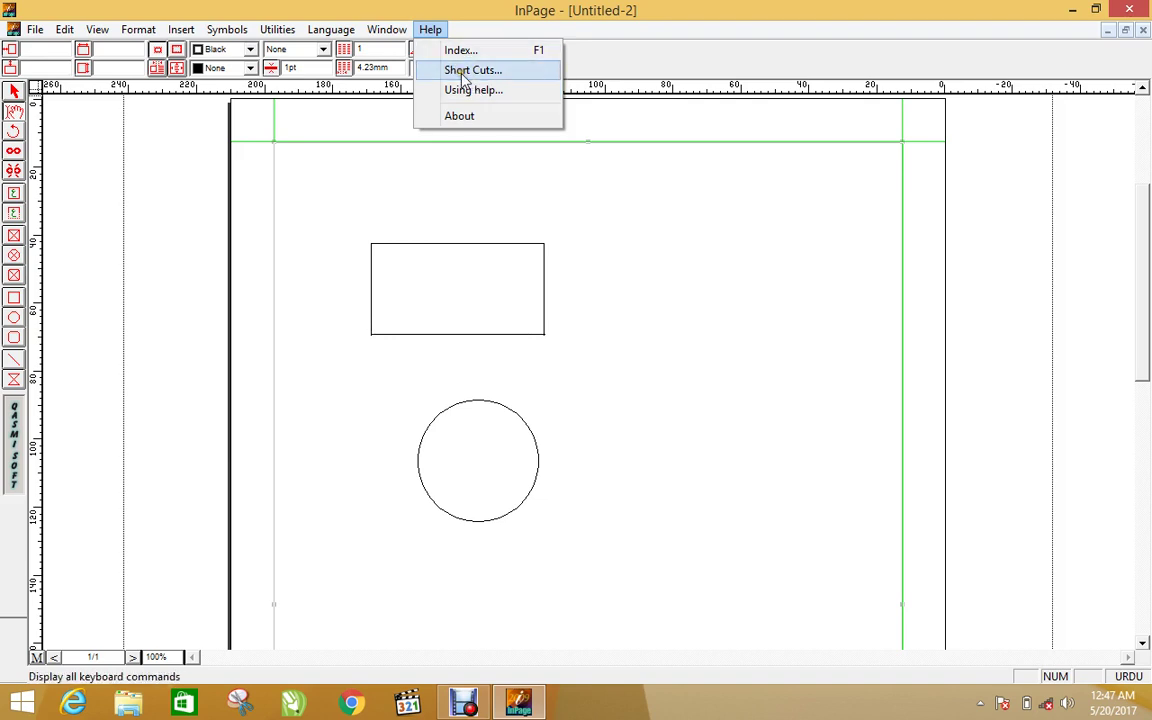
left_click(669, 237)
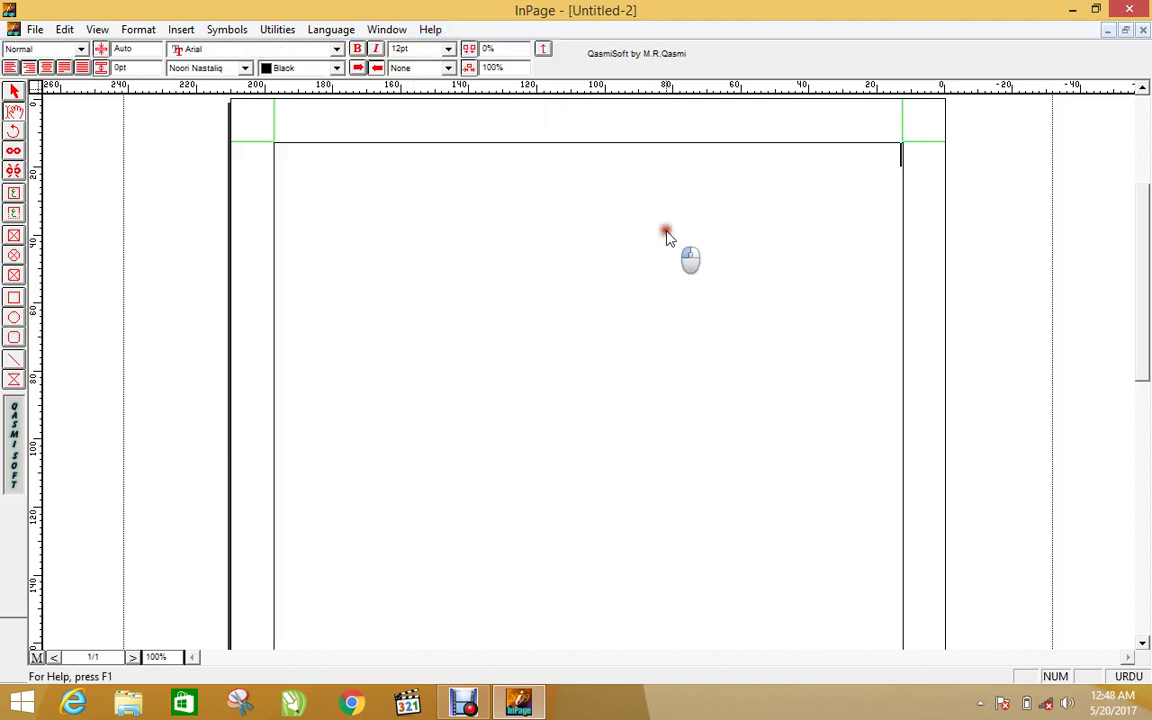
key("ctrl+F4")
left_click(591, 391)
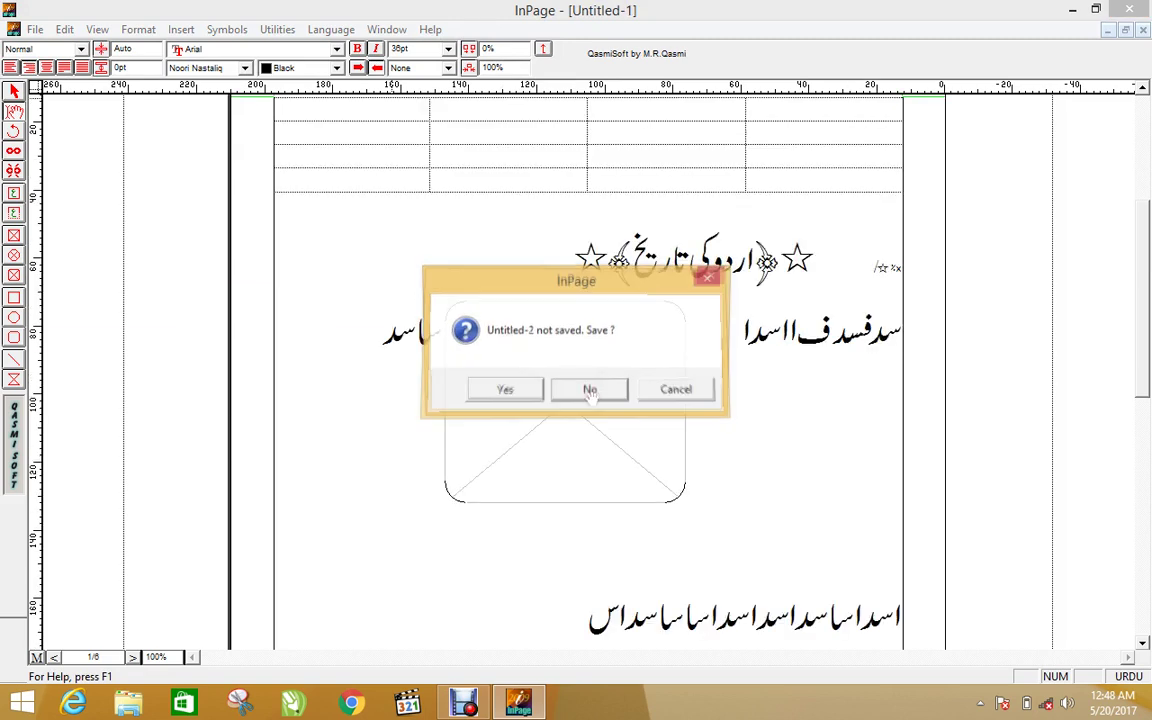
left_click(593, 392)
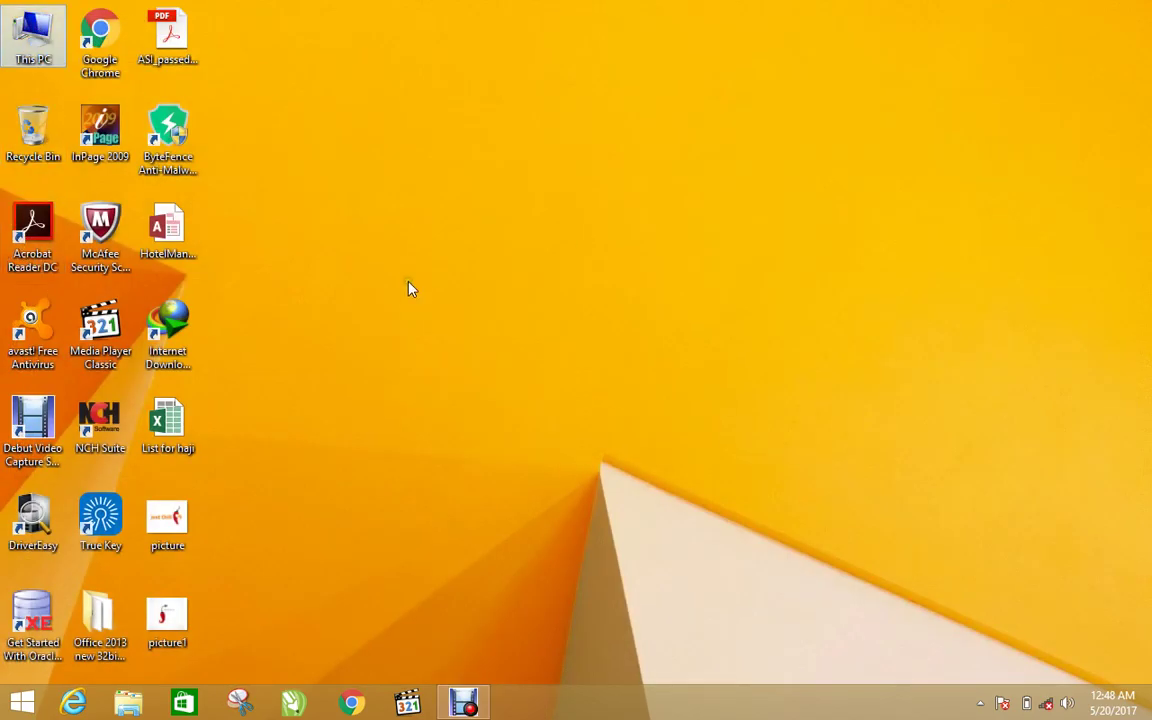
Open Windows Programs and Features and try to uninstall InPage 2009 Professional, aborting at the NOORIN82.TTF file notice
right_click(29, 708)
left_click(140, 366)
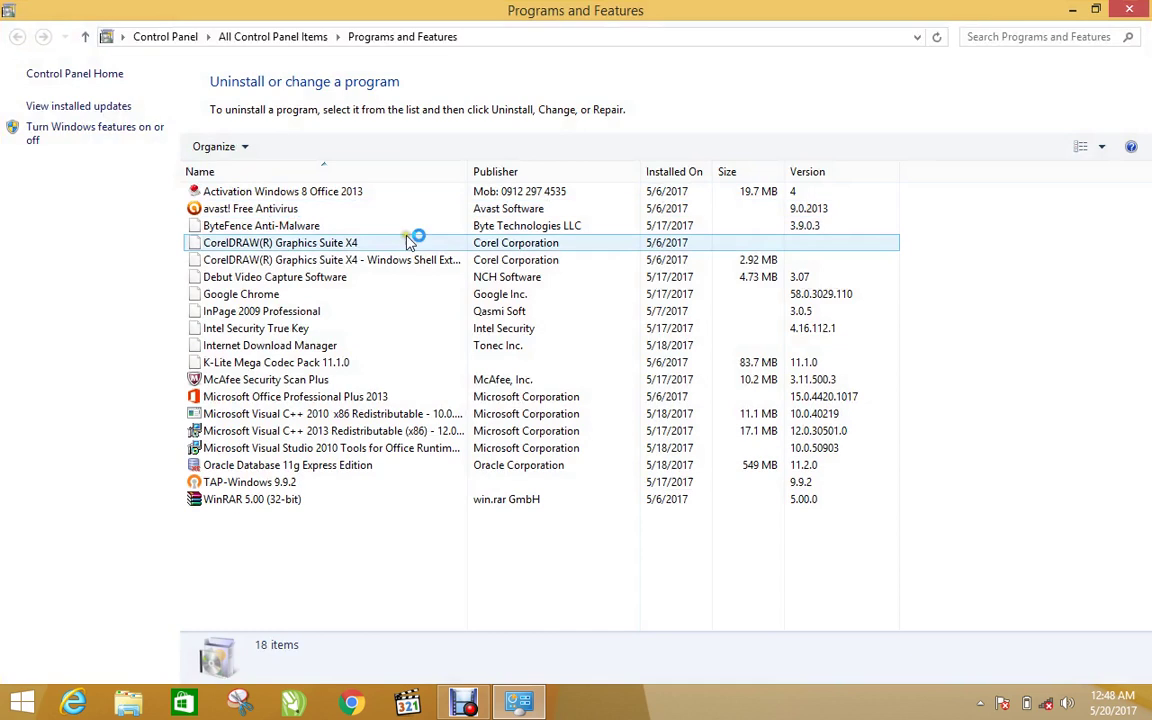
left_click(232, 333)
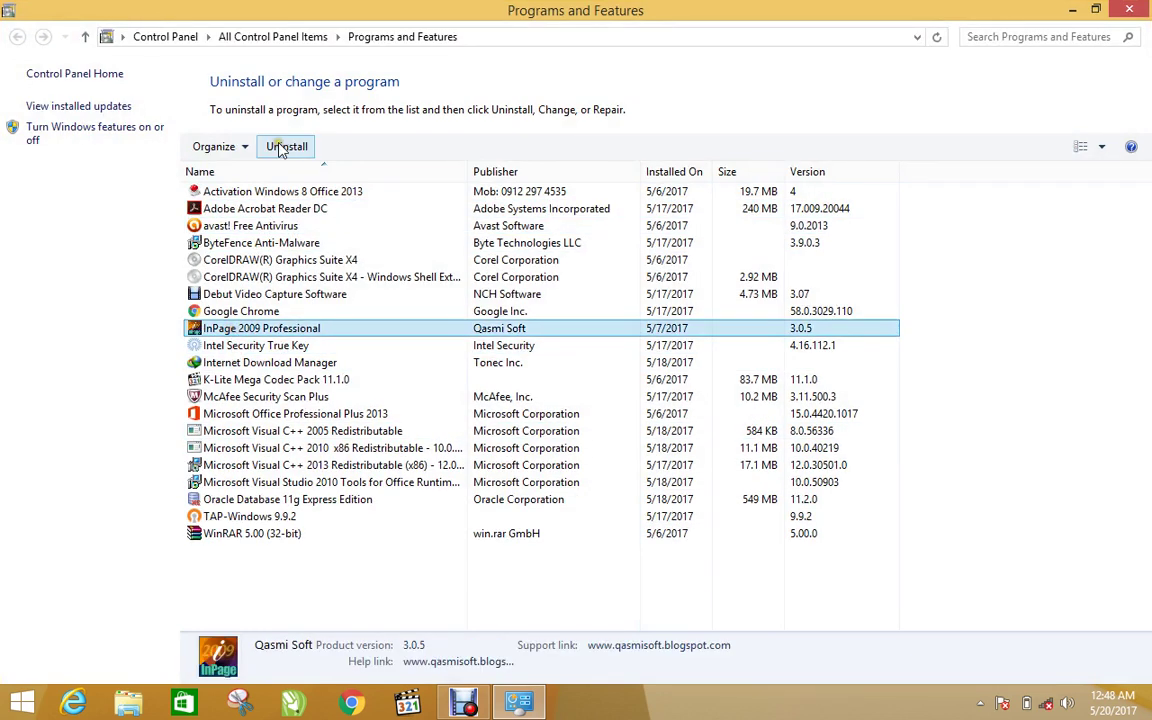
left_click(285, 146)
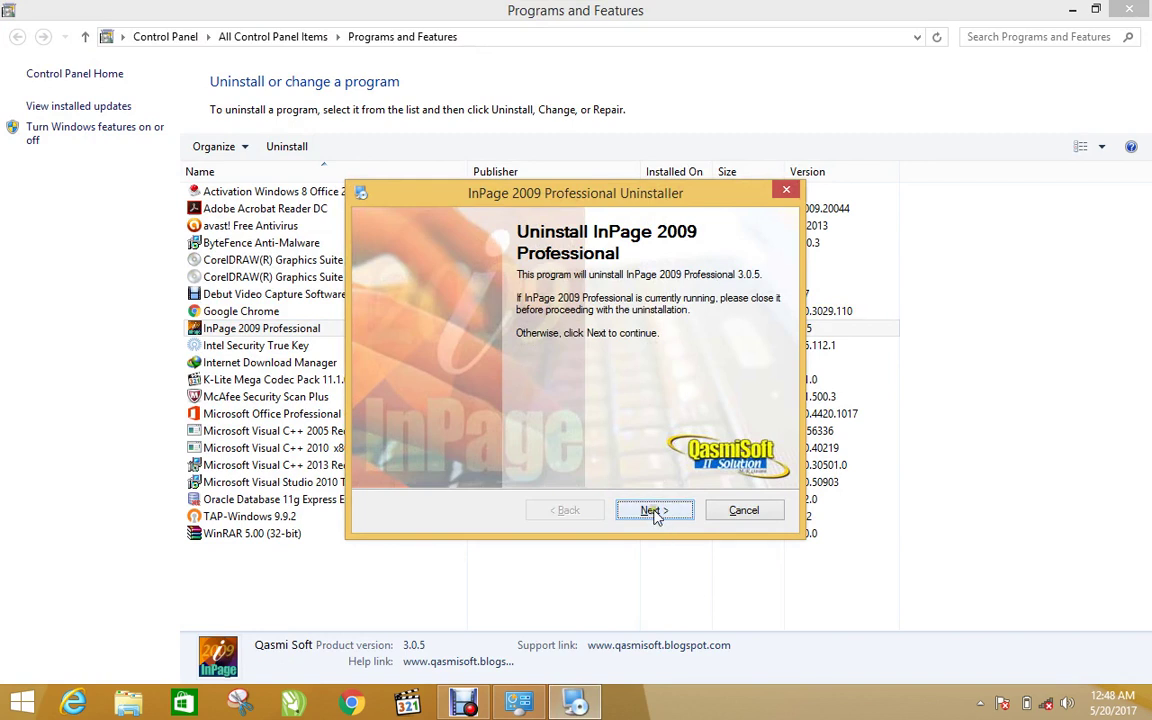
left_click(652, 511)
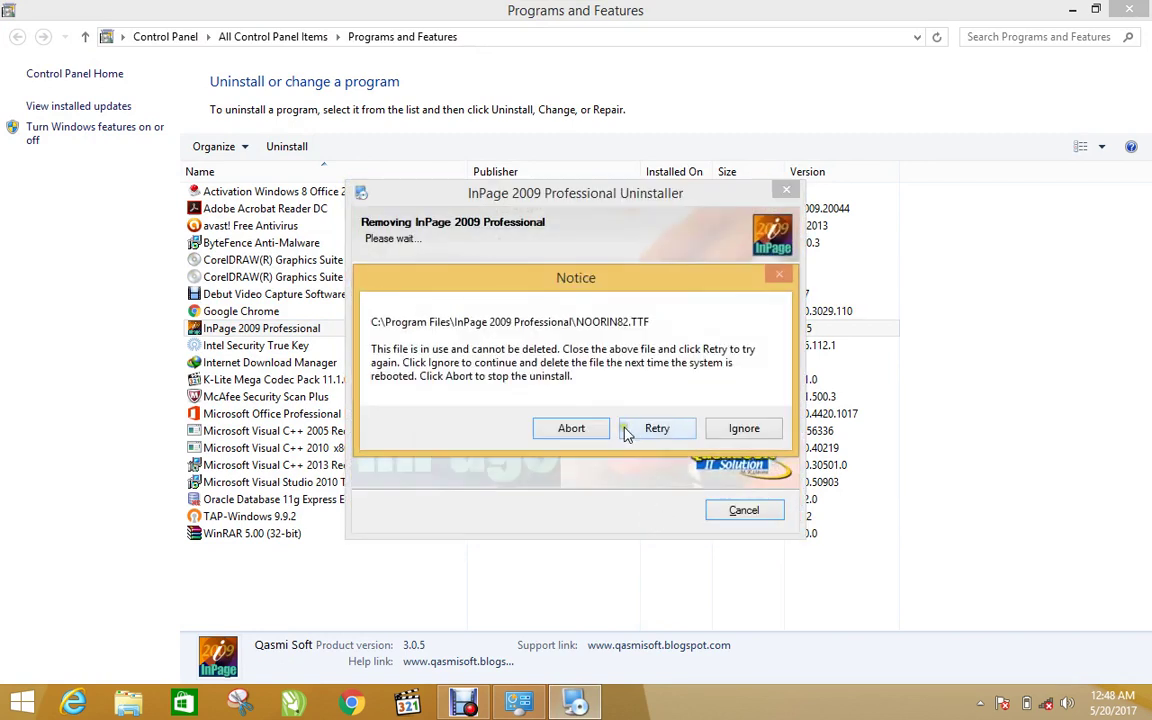
left_click(591, 432)
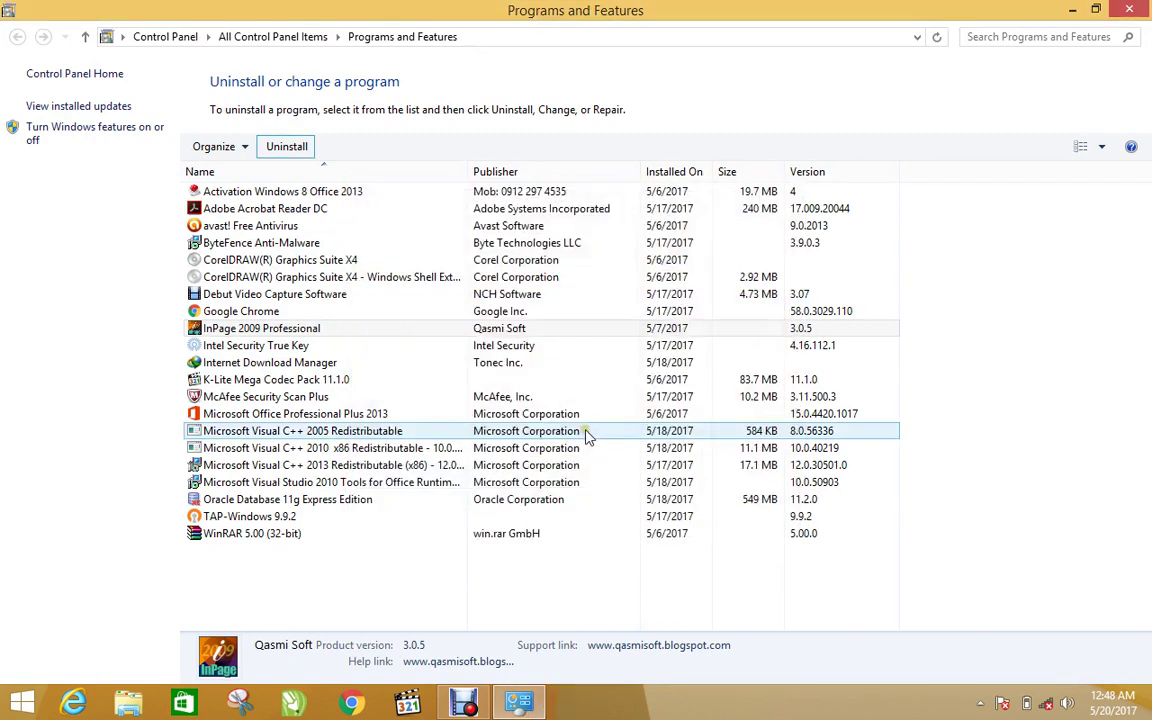
Try to uninstall InPage 2009 Professional, retrying the removal of the in-use NOORIN82.TTF file before aborting
left_click(287, 146)
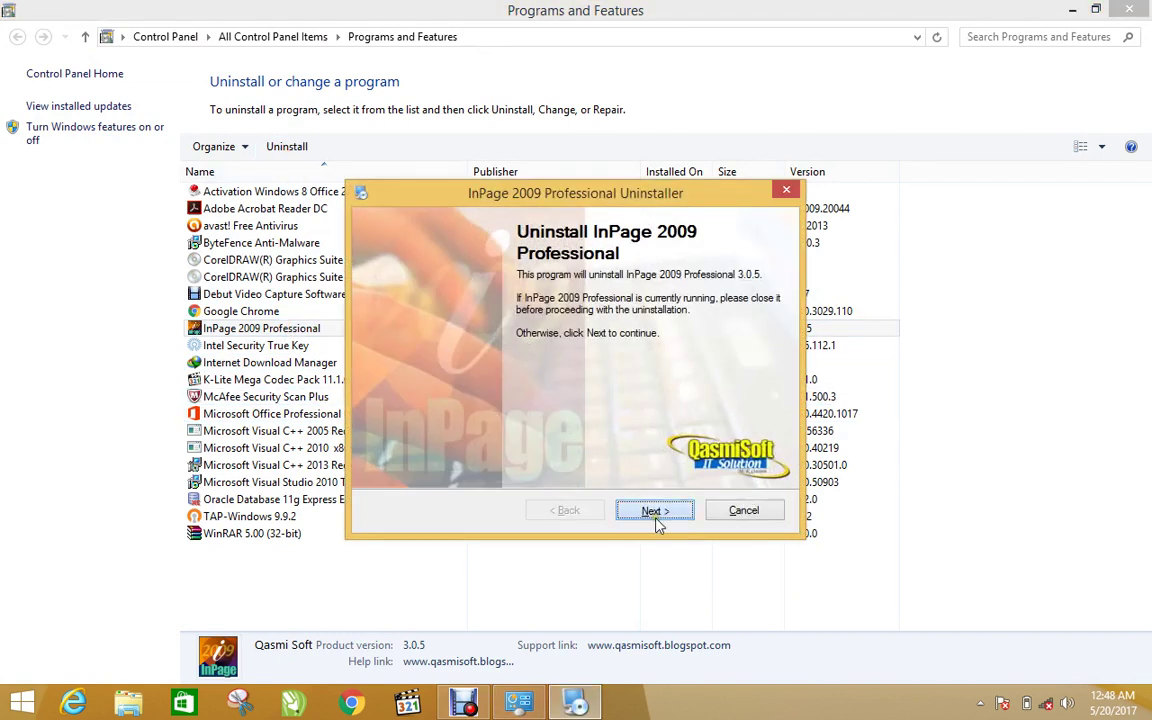
left_click(656, 522)
left_click(653, 429)
left_click(653, 430)
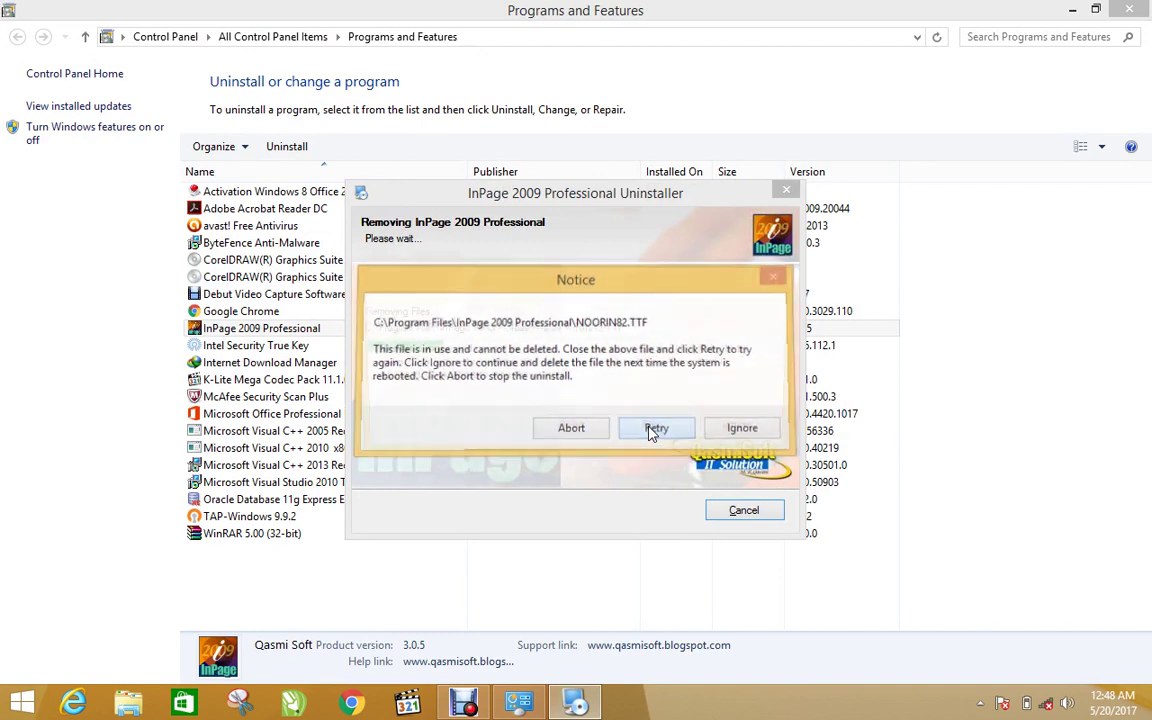
left_click(604, 430)
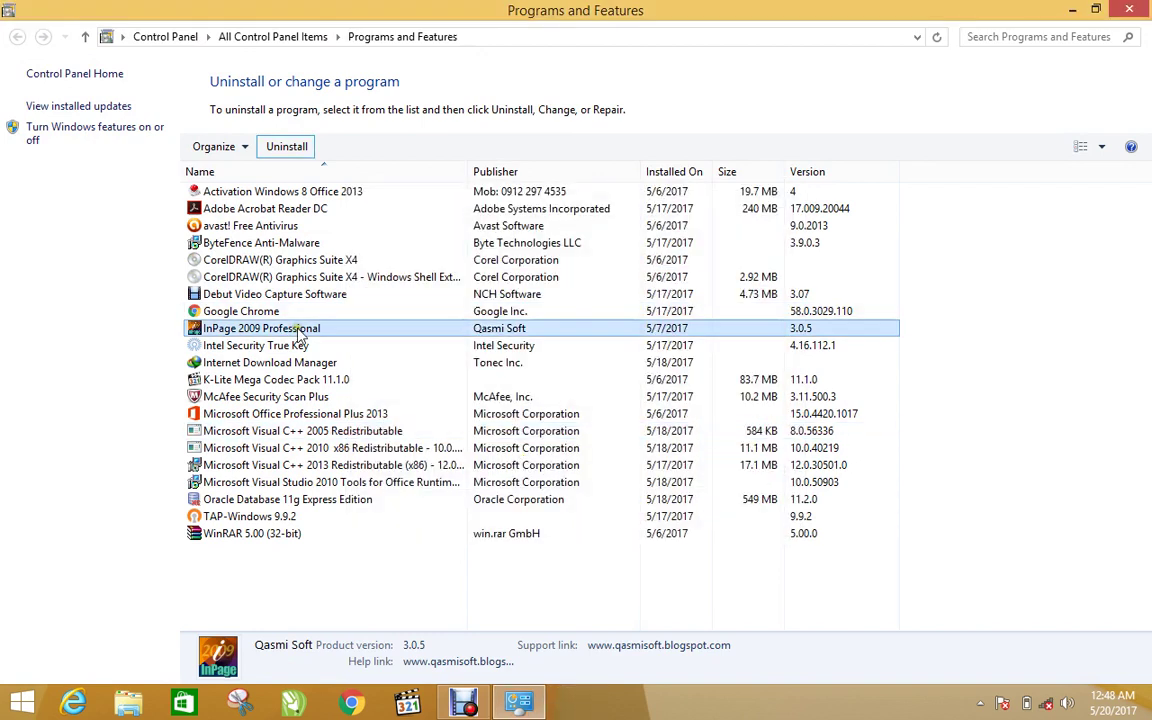
Try uninstalling InPage 2009 Professional again, ignoring the notices for in-use font files such as NOORIN82.TTF and NOORIN81.TTF before aborting
left_click(285, 147)
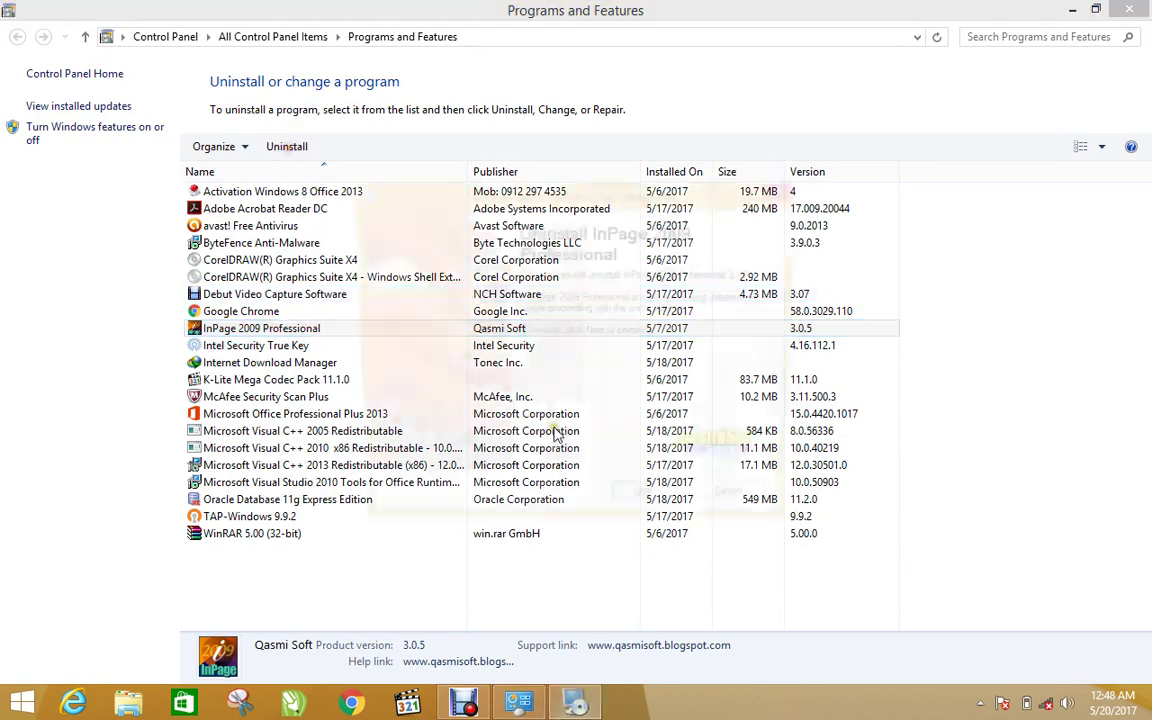
left_click(662, 512)
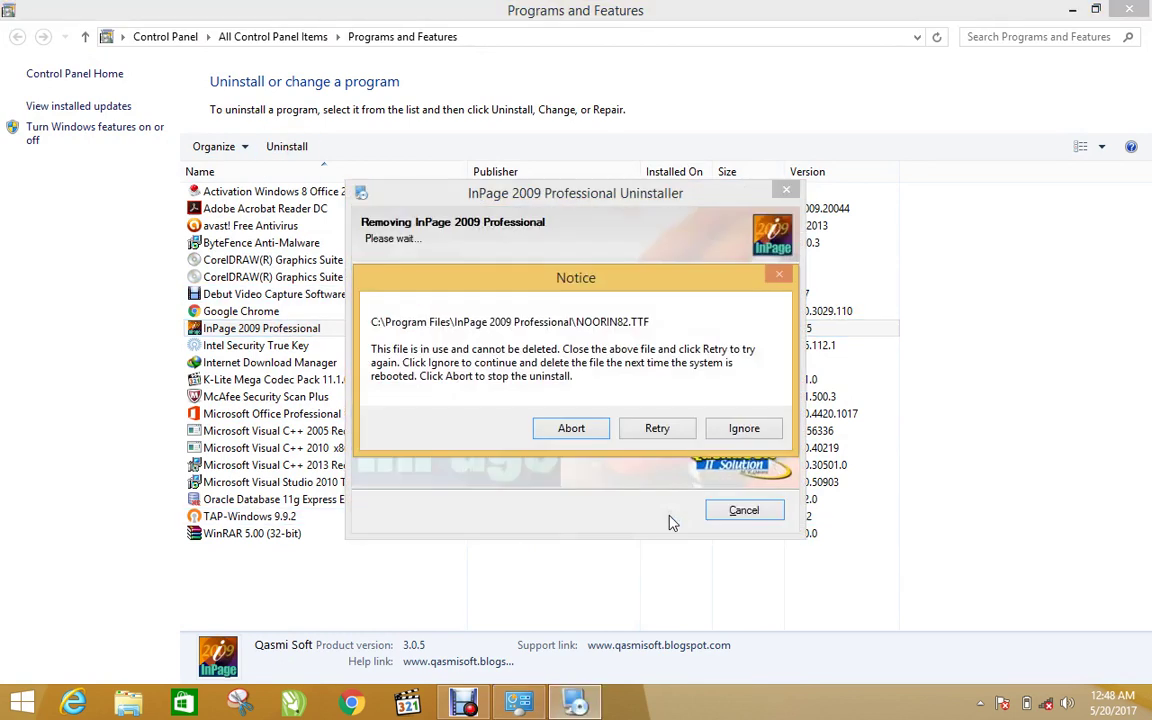
left_click(746, 428)
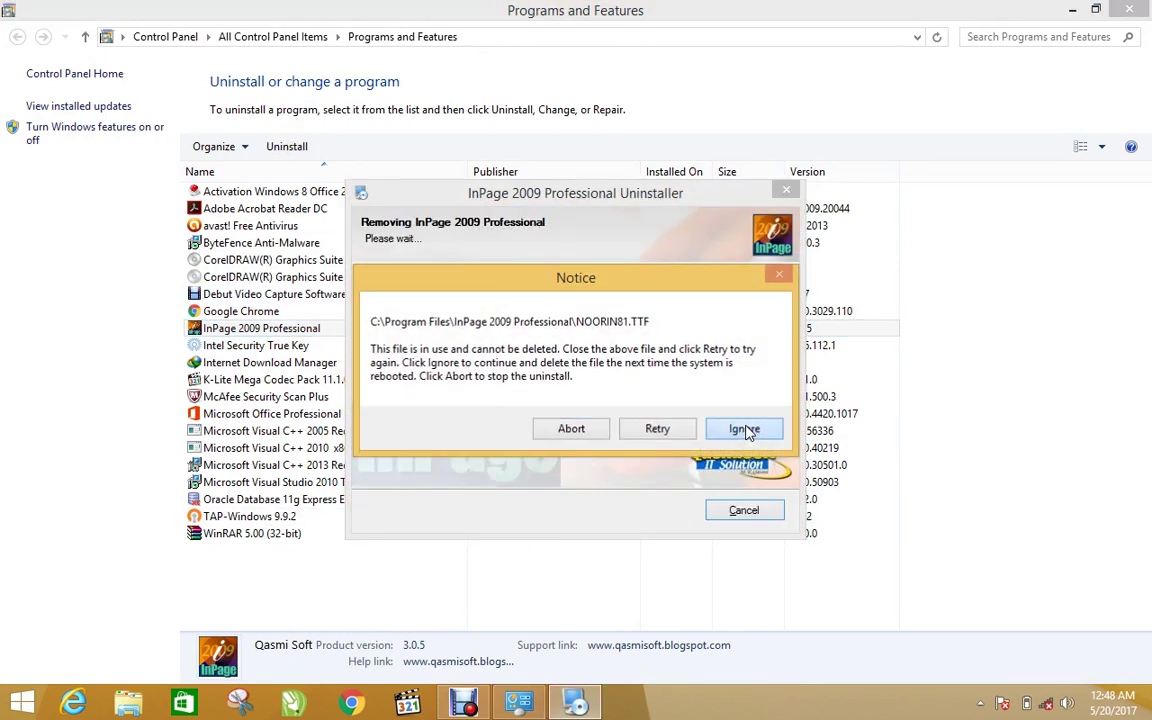
left_click(746, 429)
left_click(746, 429)
left_click(745, 430)
left_click(745, 430)
left_click(746, 430)
left_click(746, 430)
left_click(745, 430)
left_click(745, 430)
left_click(745, 430)
left_click(745, 430)
left_click(745, 430)
left_click(584, 429)
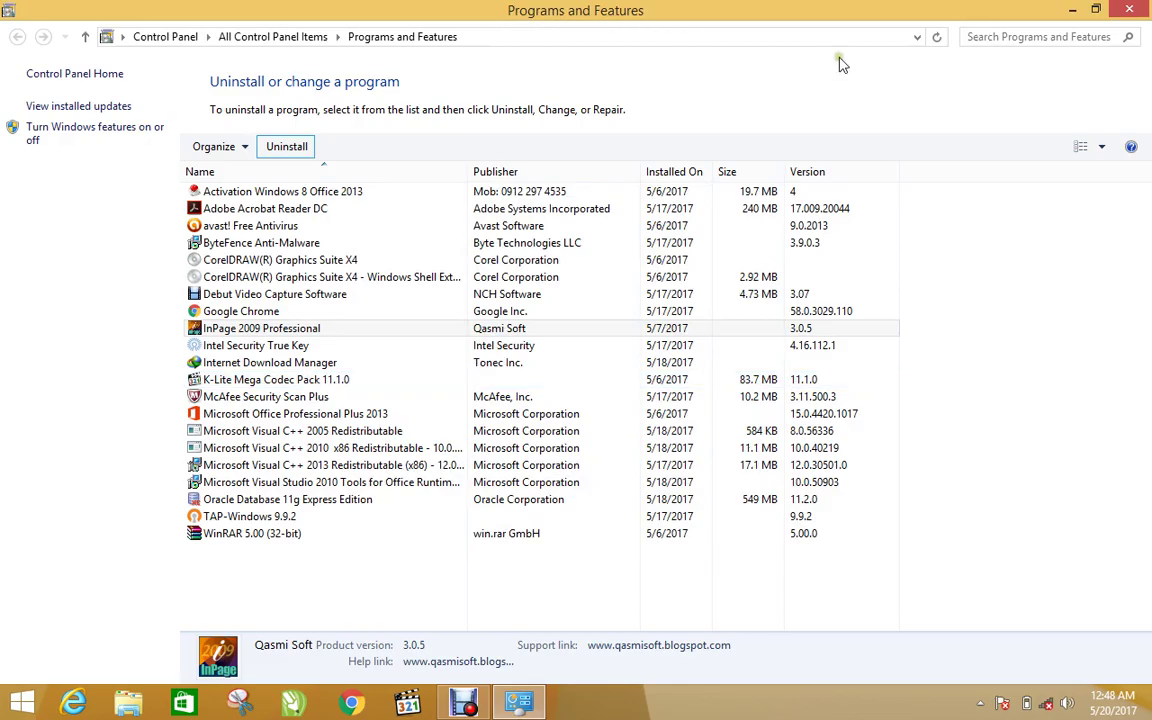
Close Programs and Features and permanently delete the InPage 2009 shortcut from the desktop
left_click(1129, 10)
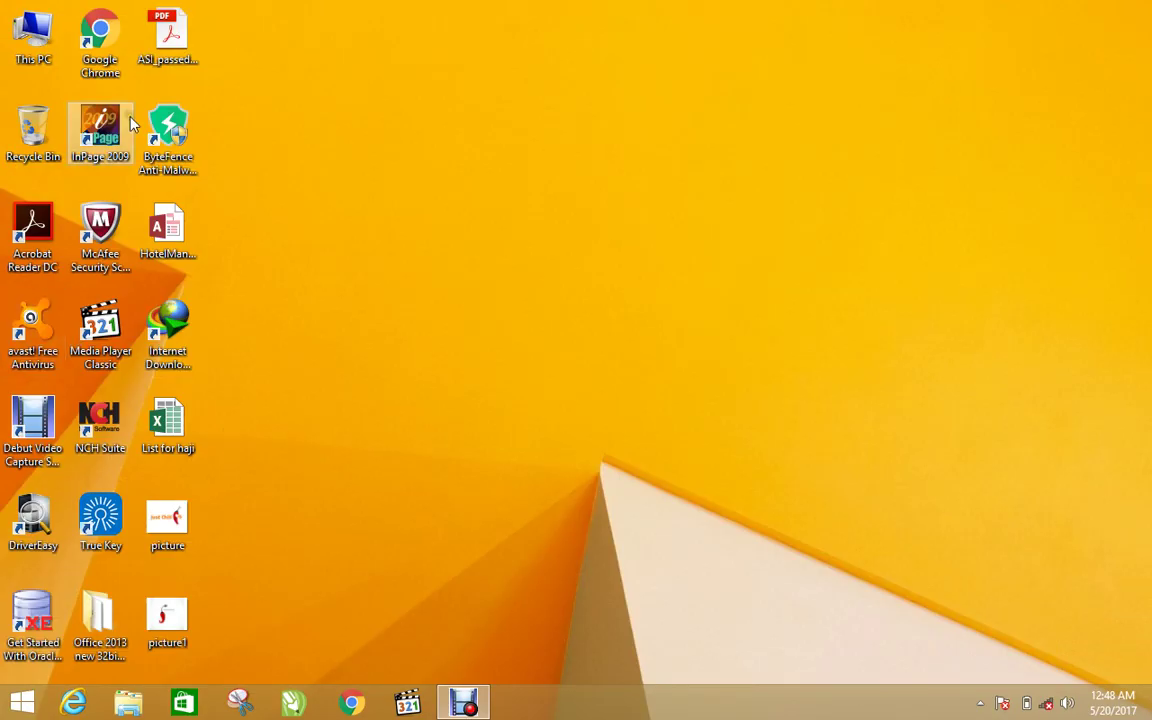
key("Delete")
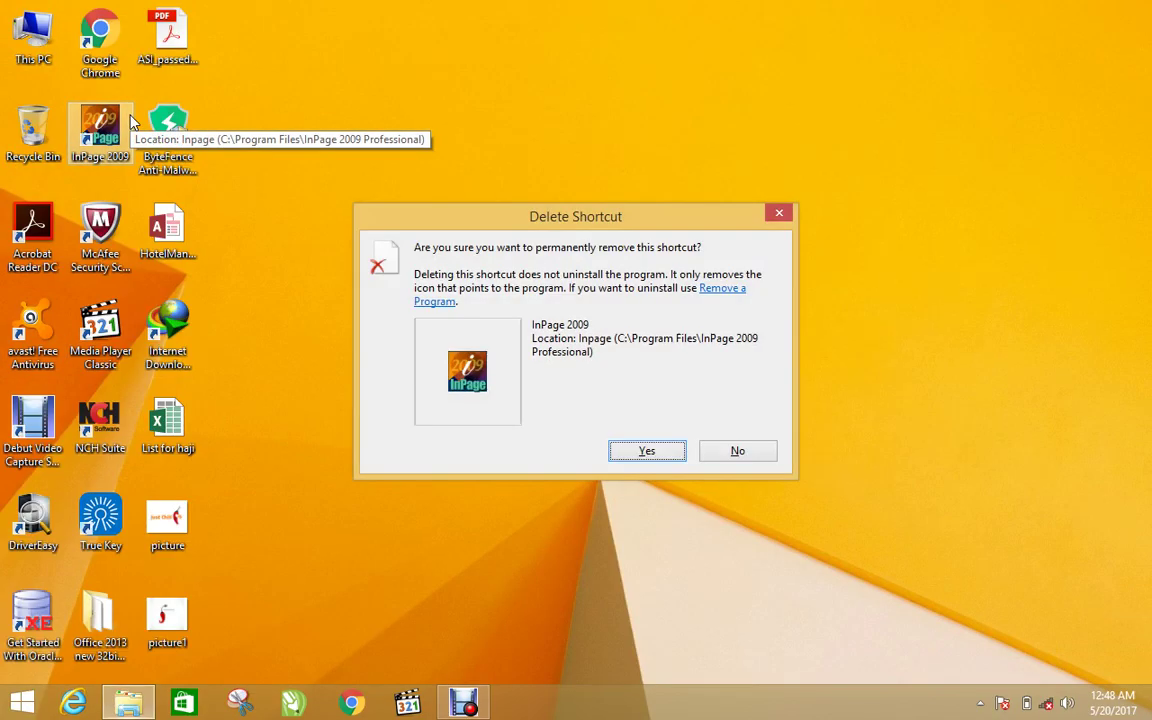
key("Return")
Browse This PC to the Inpage Urdu 2009 Professional folder inside the Software folder on Local Disk (D:)
double_click(33, 35)
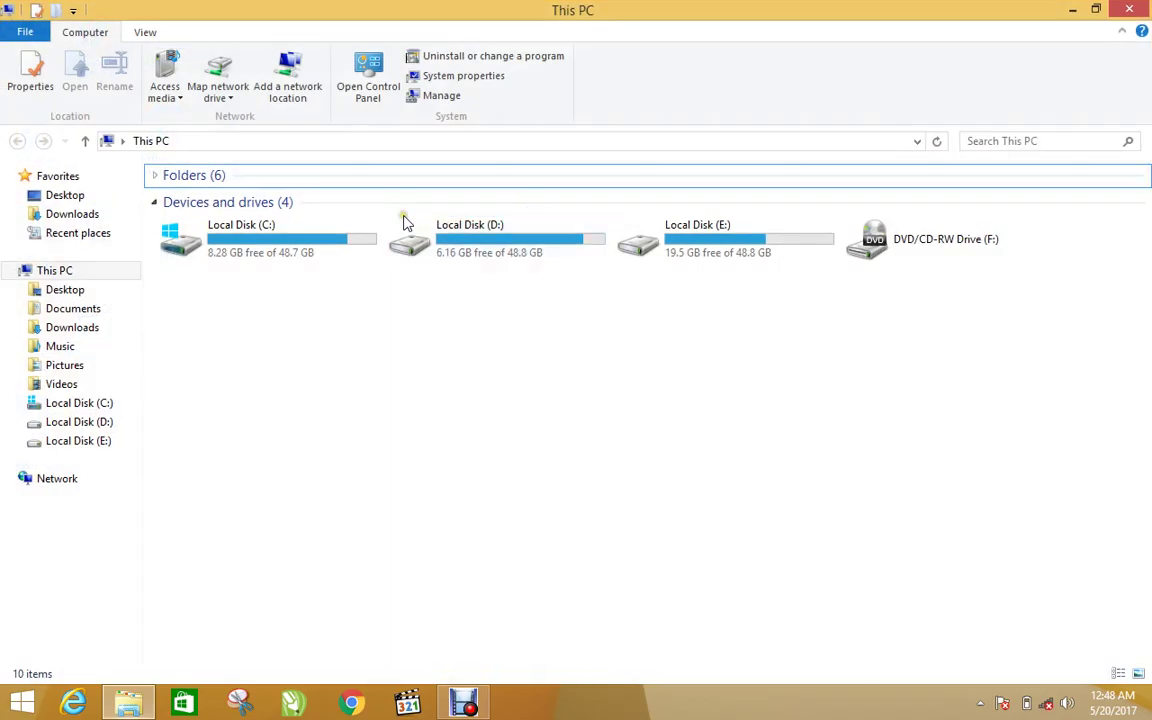
left_click(574, 245)
key("F2")
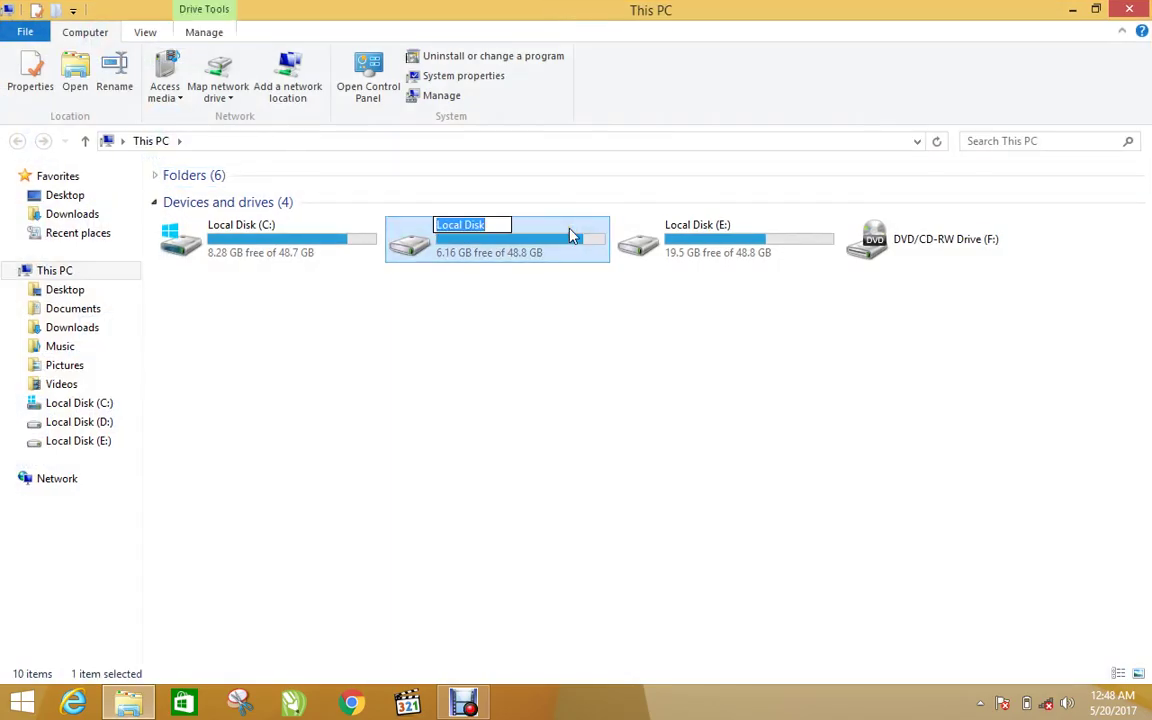
double_click(640, 238)
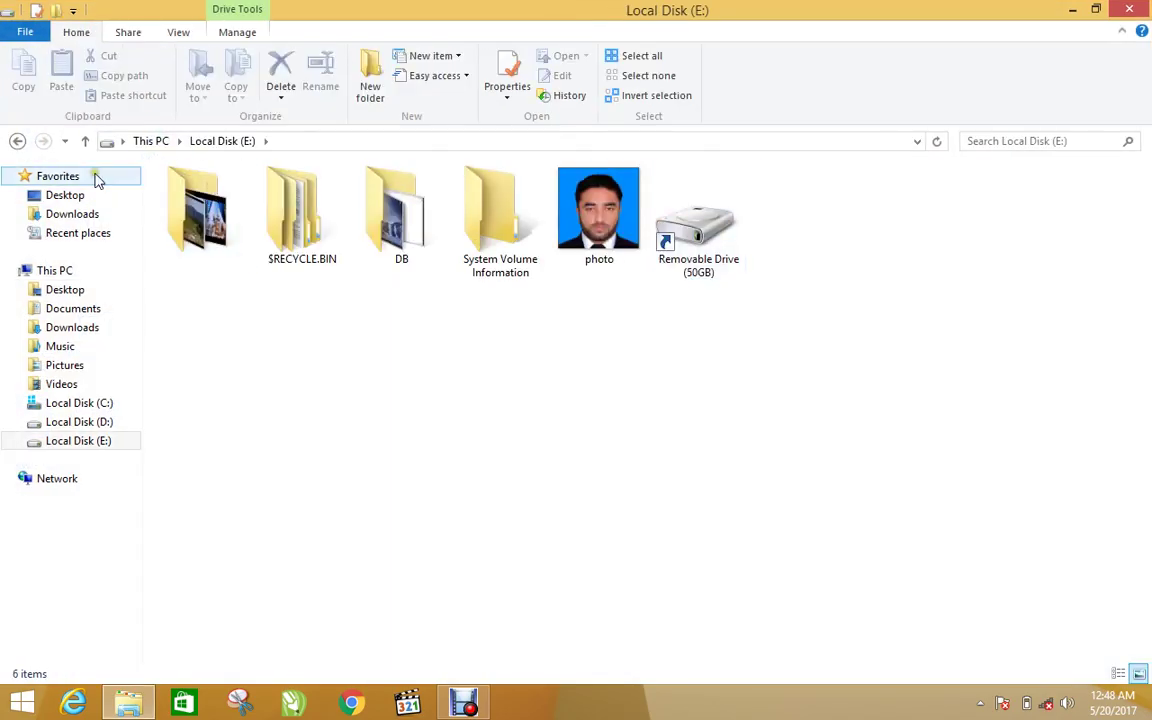
left_click(17, 141)
double_click(470, 178)
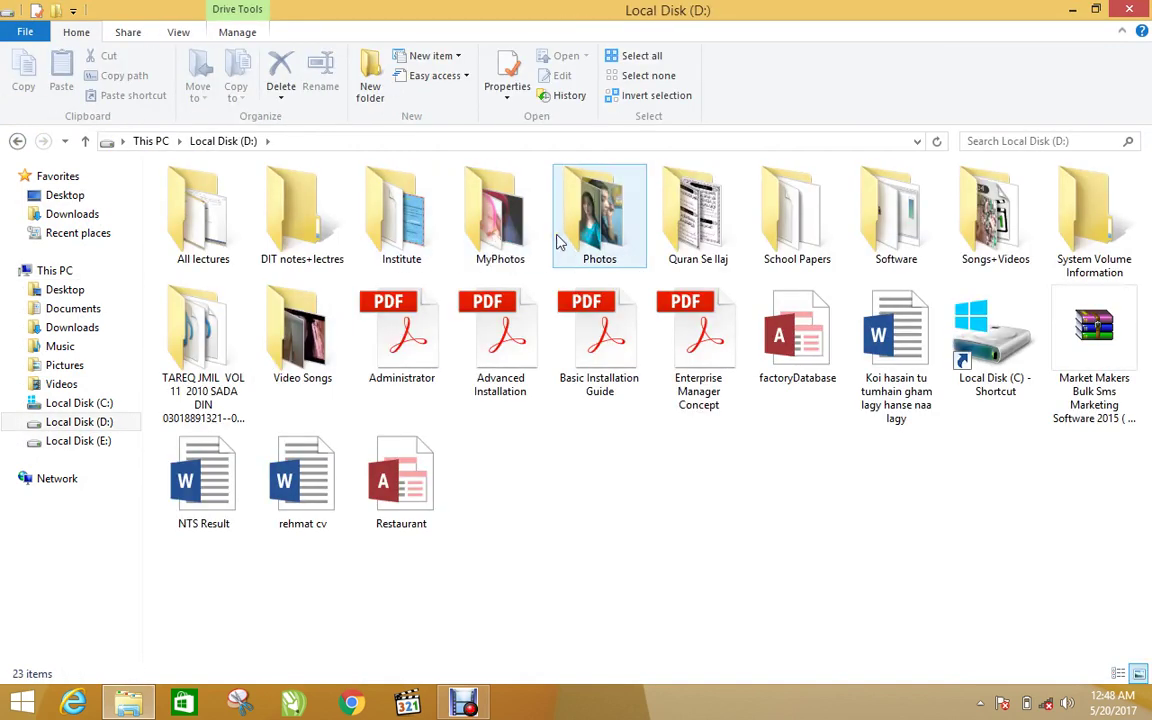
left_click(928, 230)
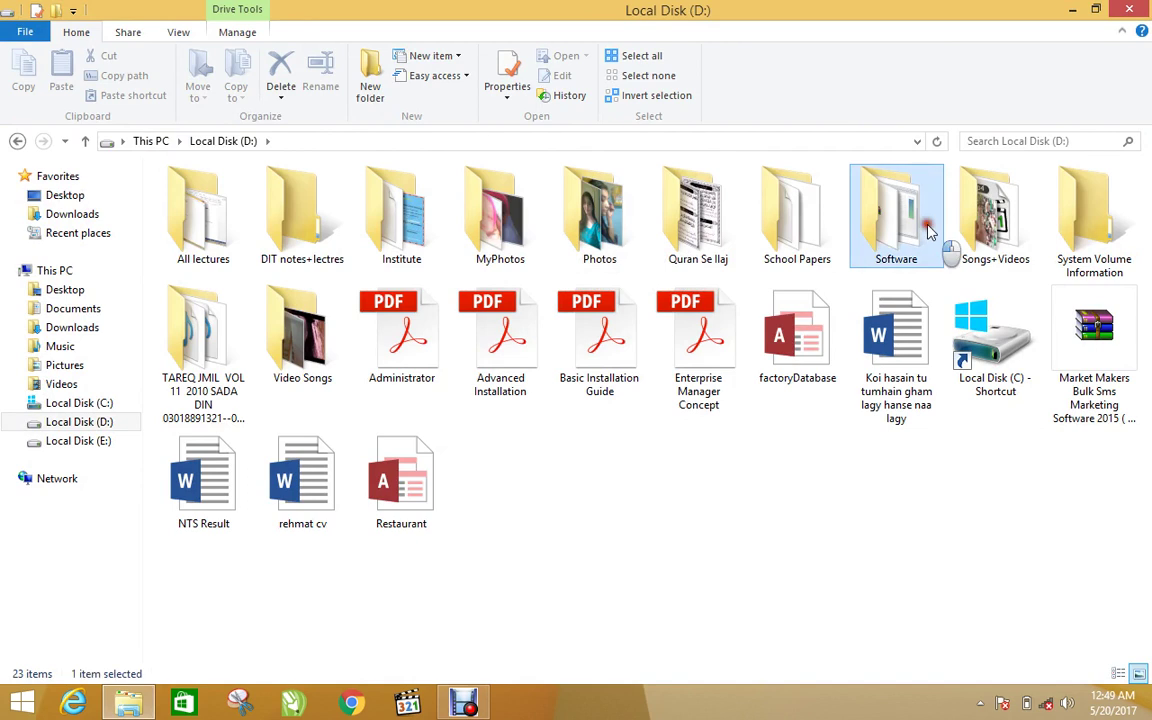
double_click(928, 230)
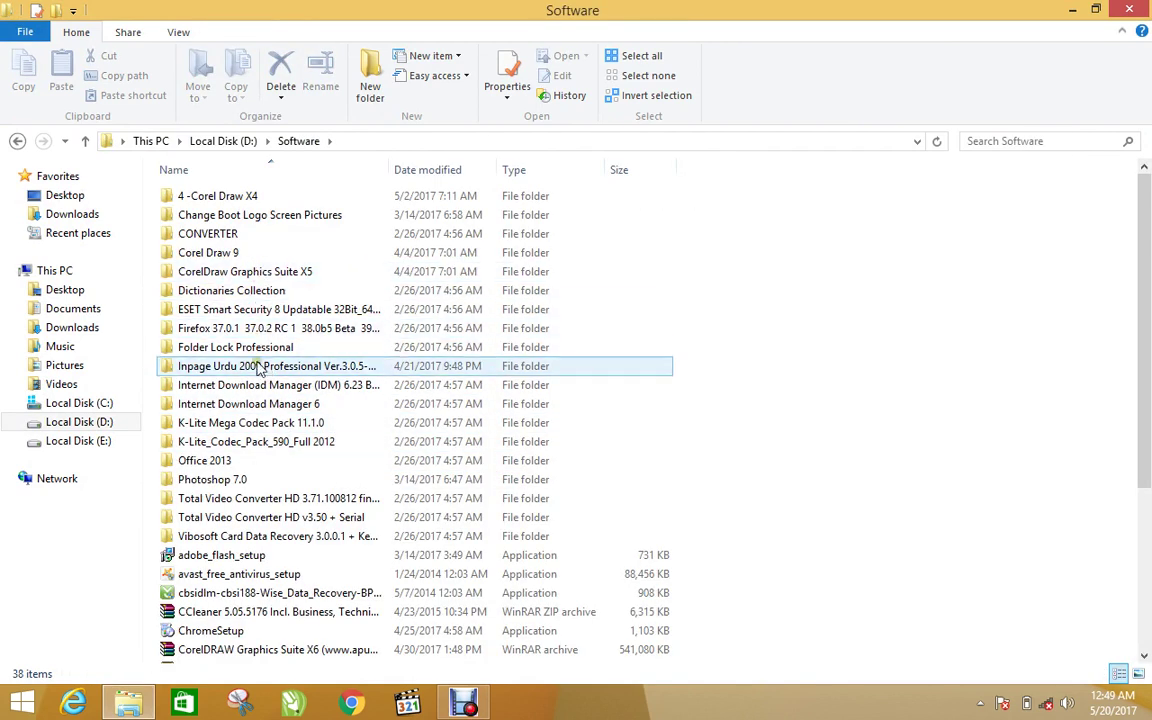
double_click(250, 366)
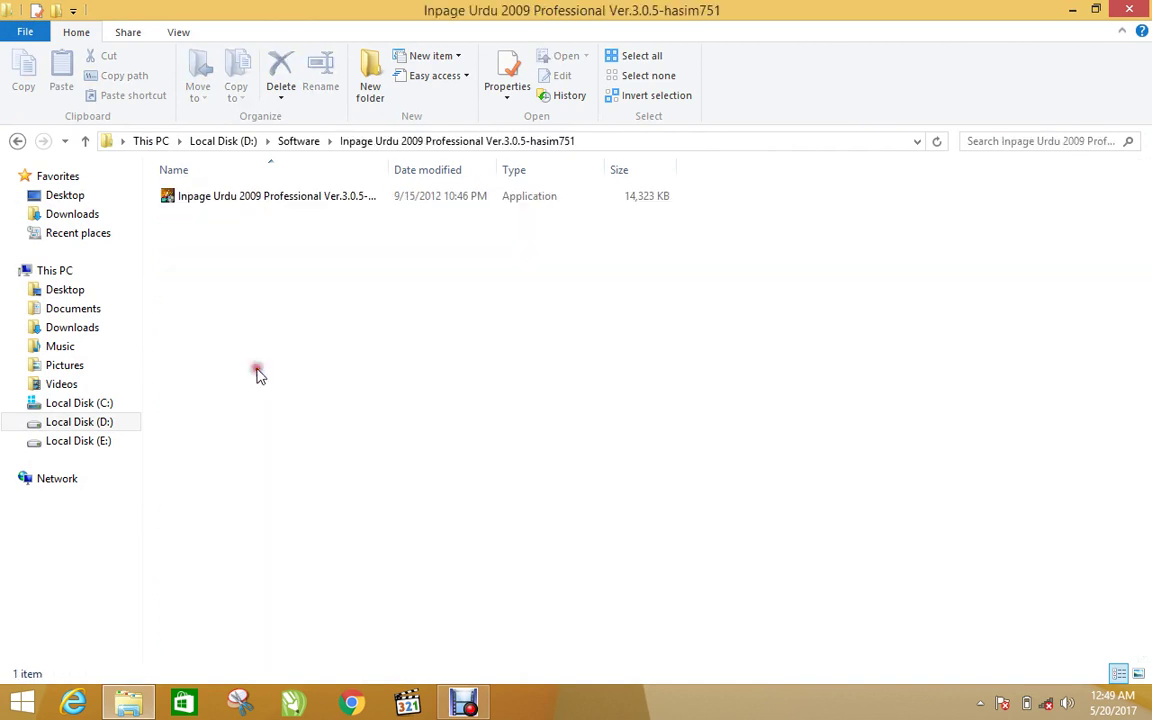
Run the Inpage Urdu 2009 Professional installer and accept C:\Program Files\InPage 2009 Professional as the installation folder
left_click(239, 203)
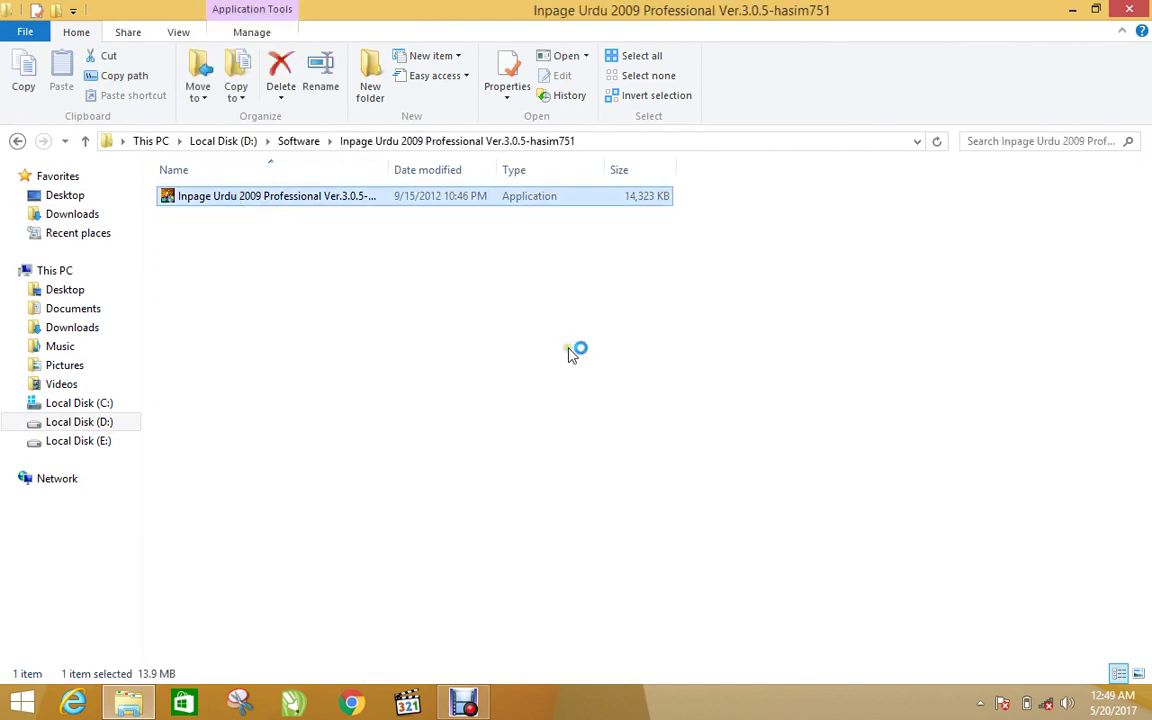
left_click(640, 391)
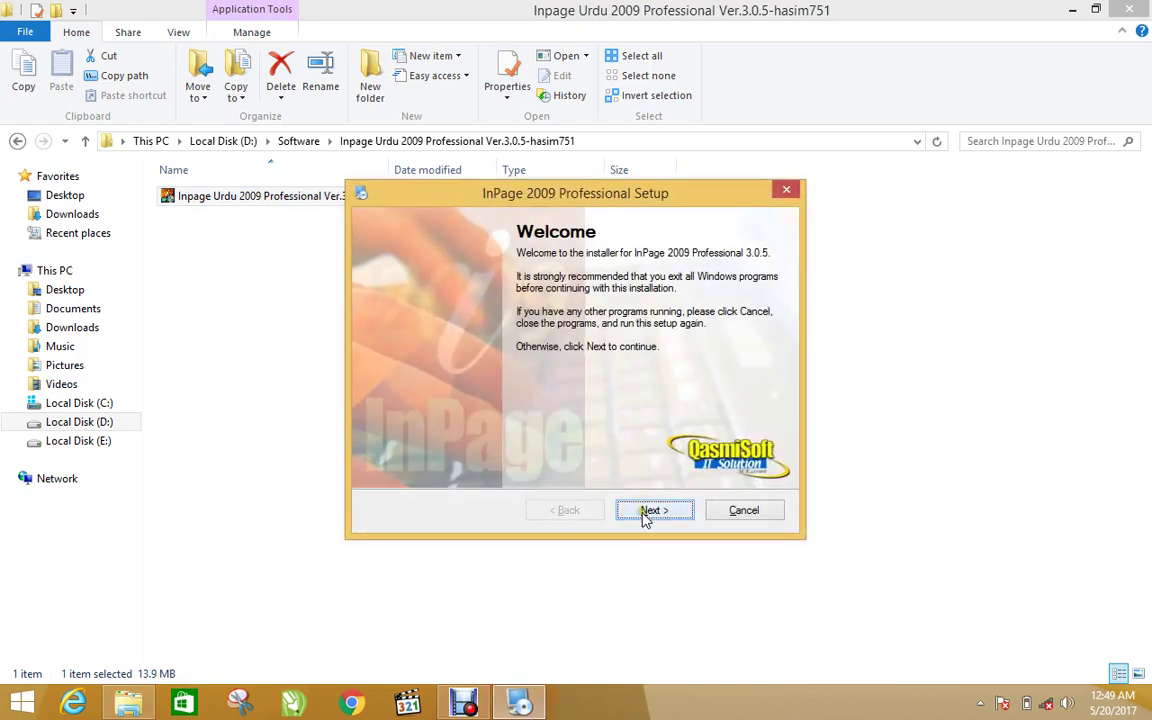
left_click(650, 511)
left_click(650, 511)
left_click(648, 512)
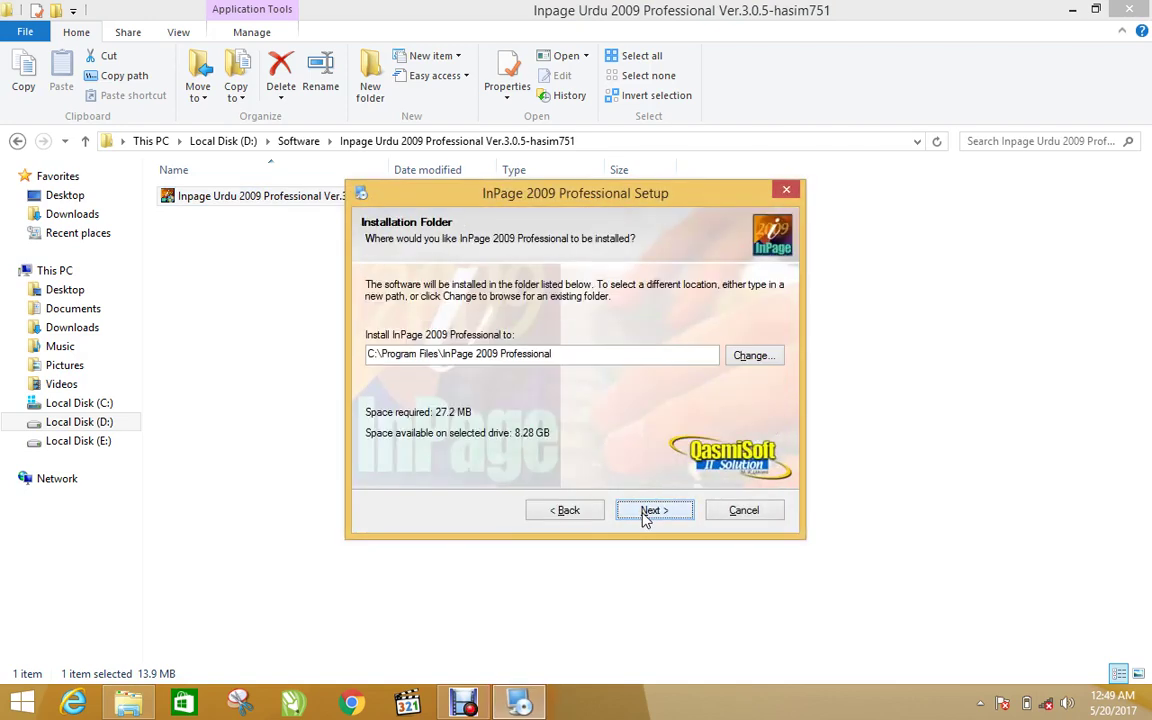
left_click(648, 512)
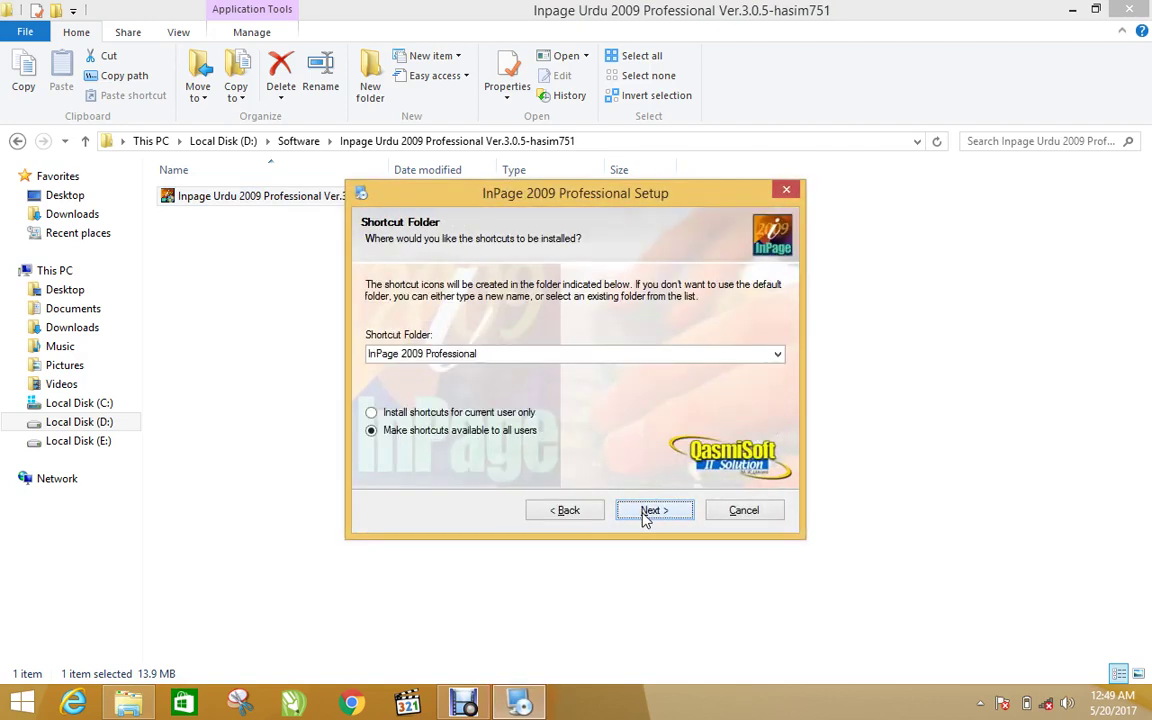
Install the shortcuts for the current user only, start the InPage installation and minimize the File Explorer window
left_click(470, 412)
left_click(654, 511)
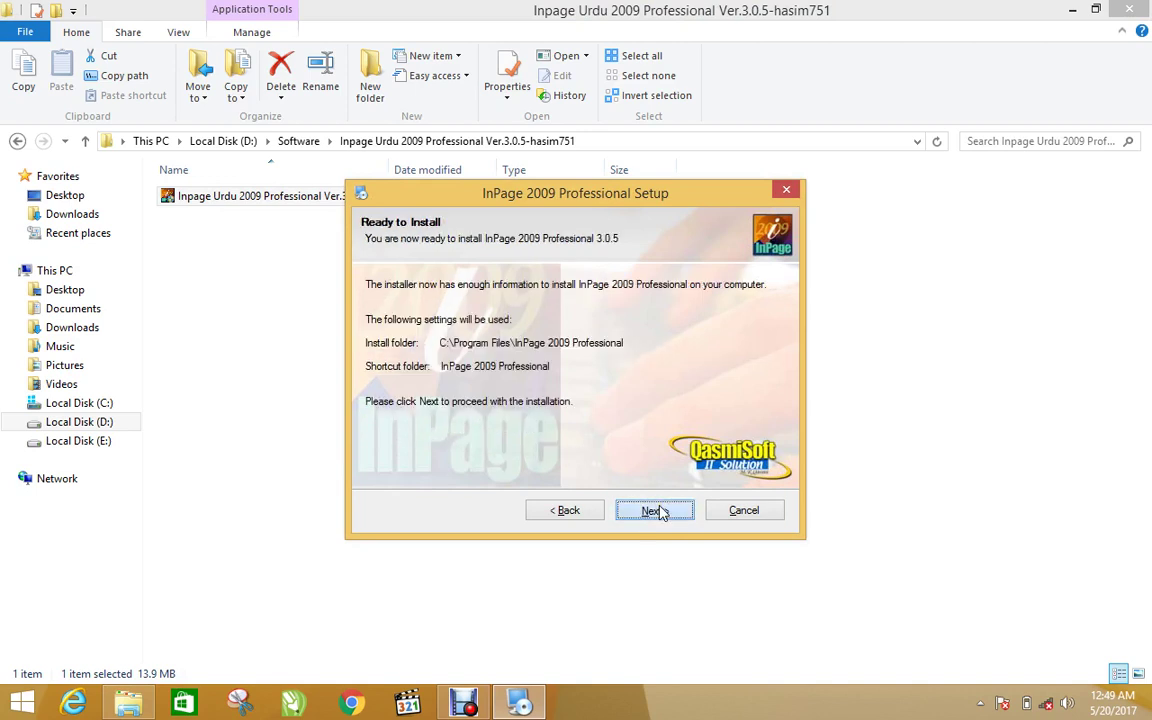
left_click(655, 510)
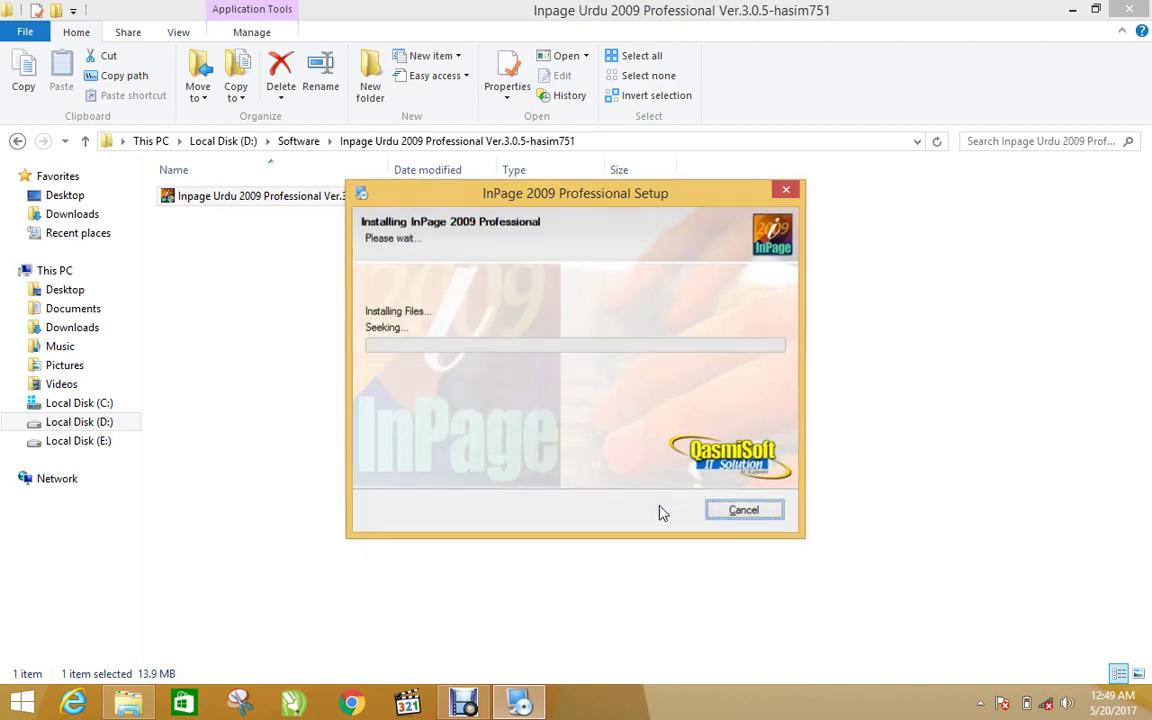
left_click(1072, 9)
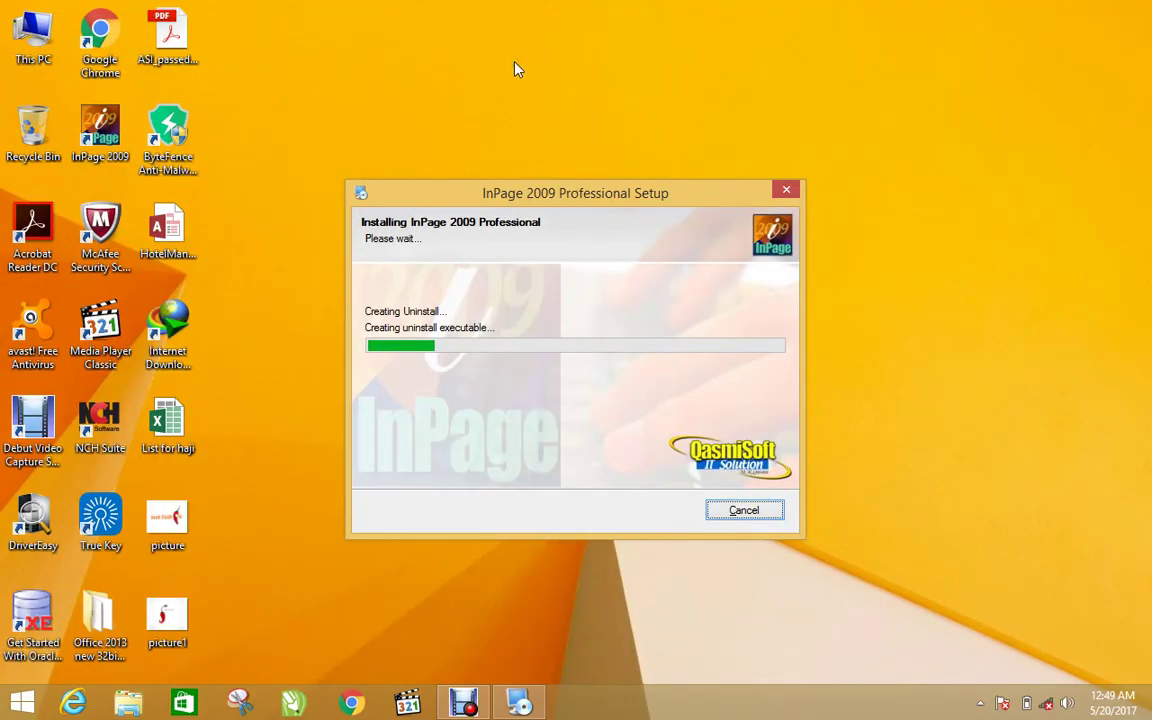
key("XF86MonBrightnessDown")
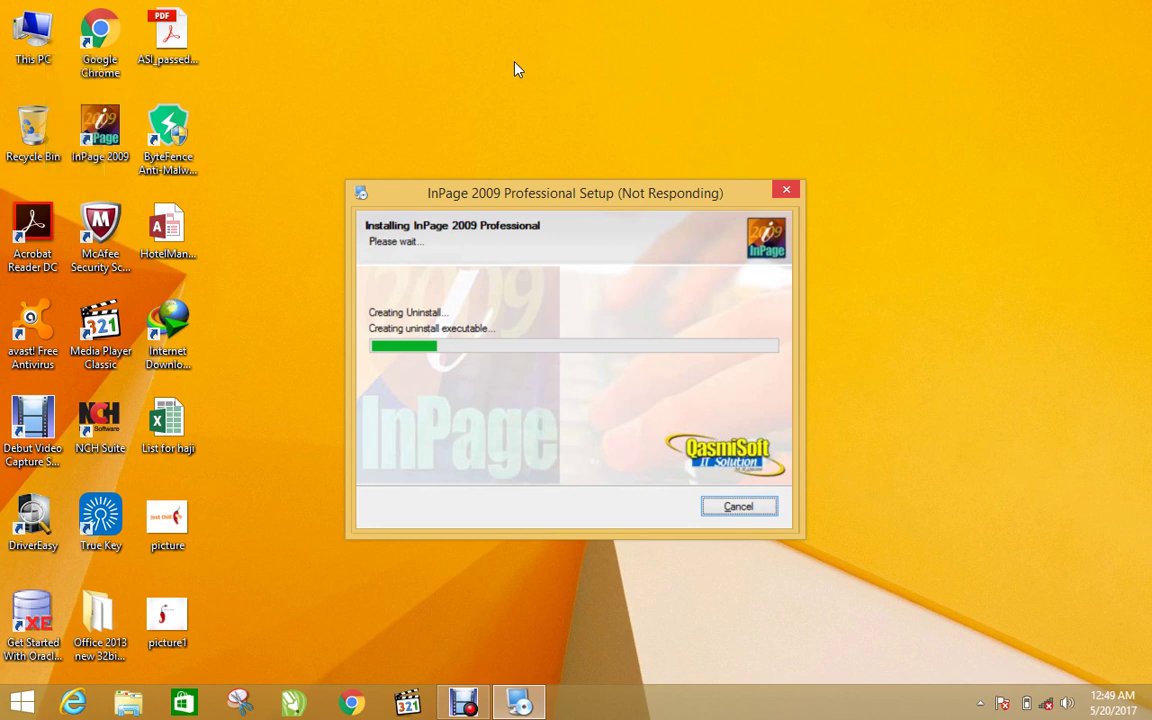
key("XF86MonBrightnessDown")
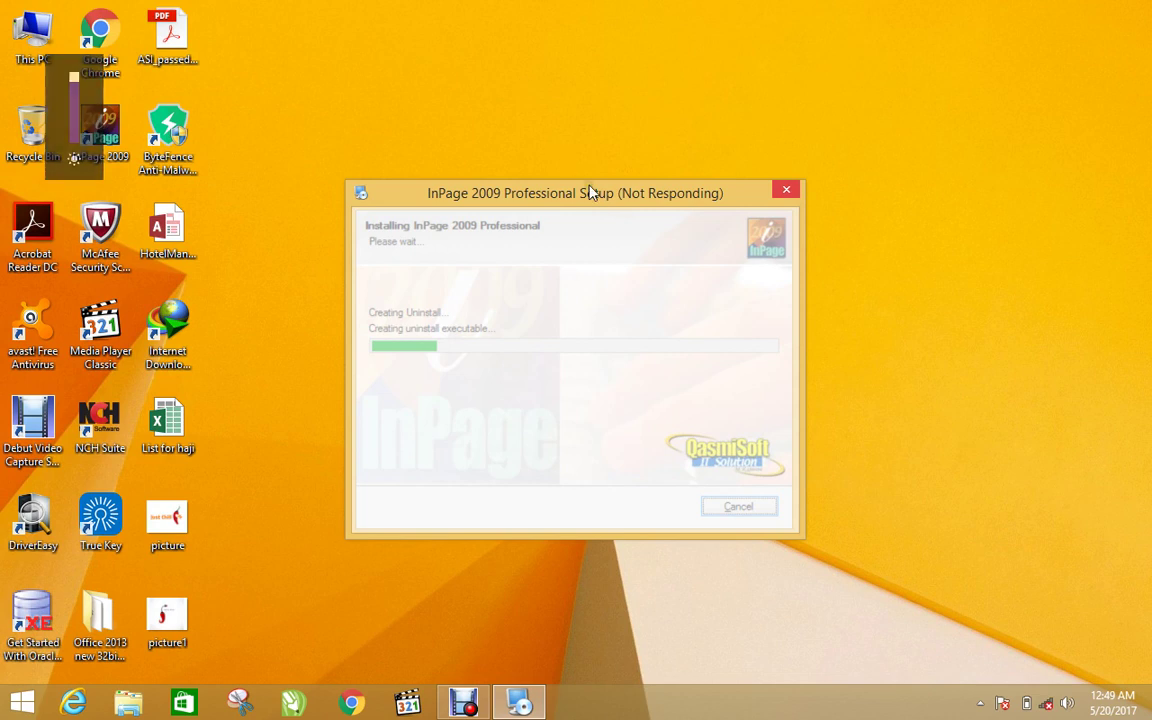
left_click_drag(590, 192, 590, 130)
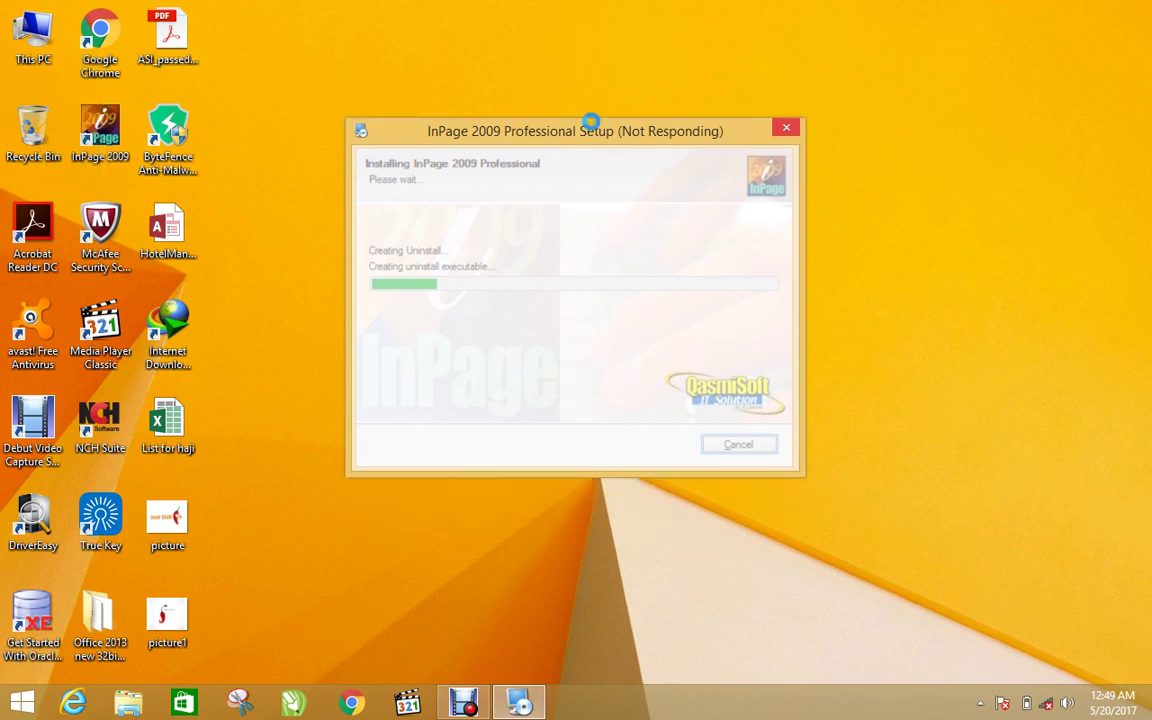
right_click(893, 199)
left_click(937, 250)
right_click(933, 257)
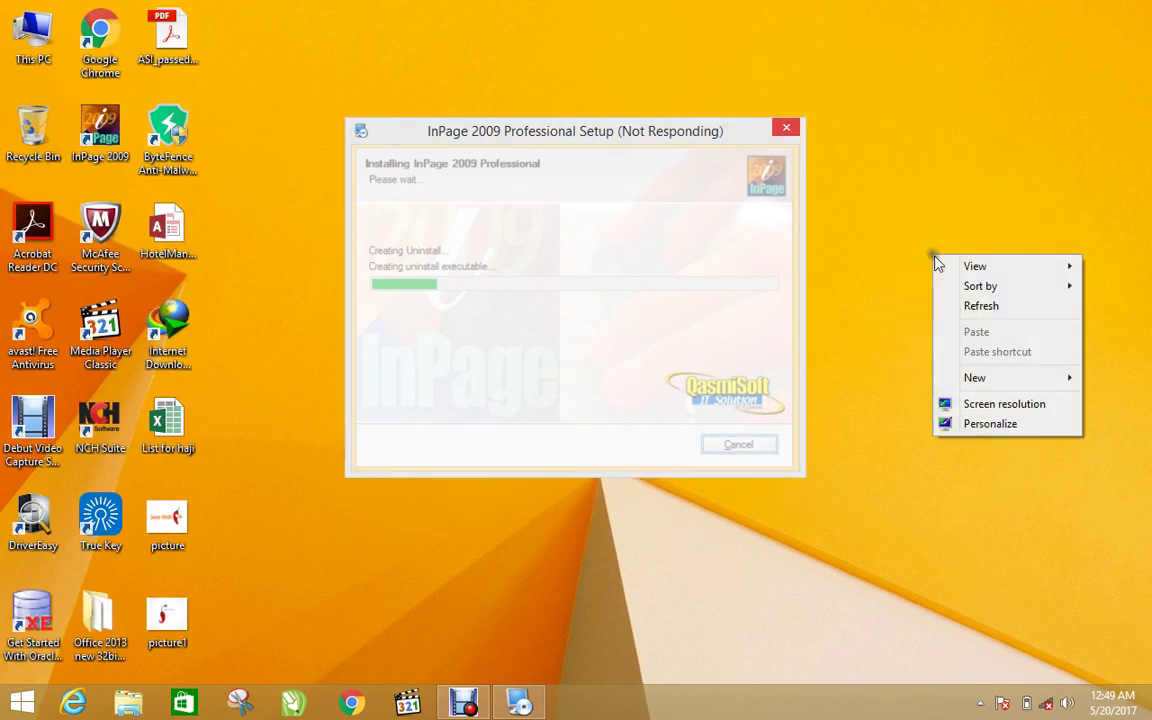
left_click(972, 305)
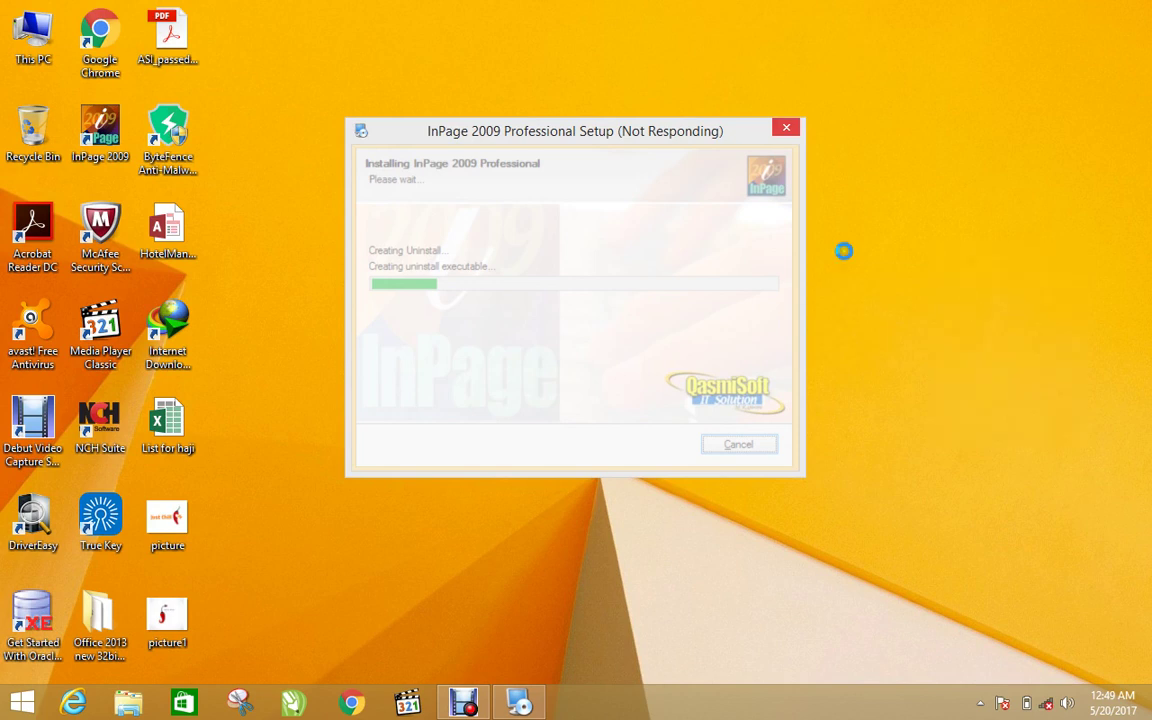
left_click_drag(670, 134, 627, 72)
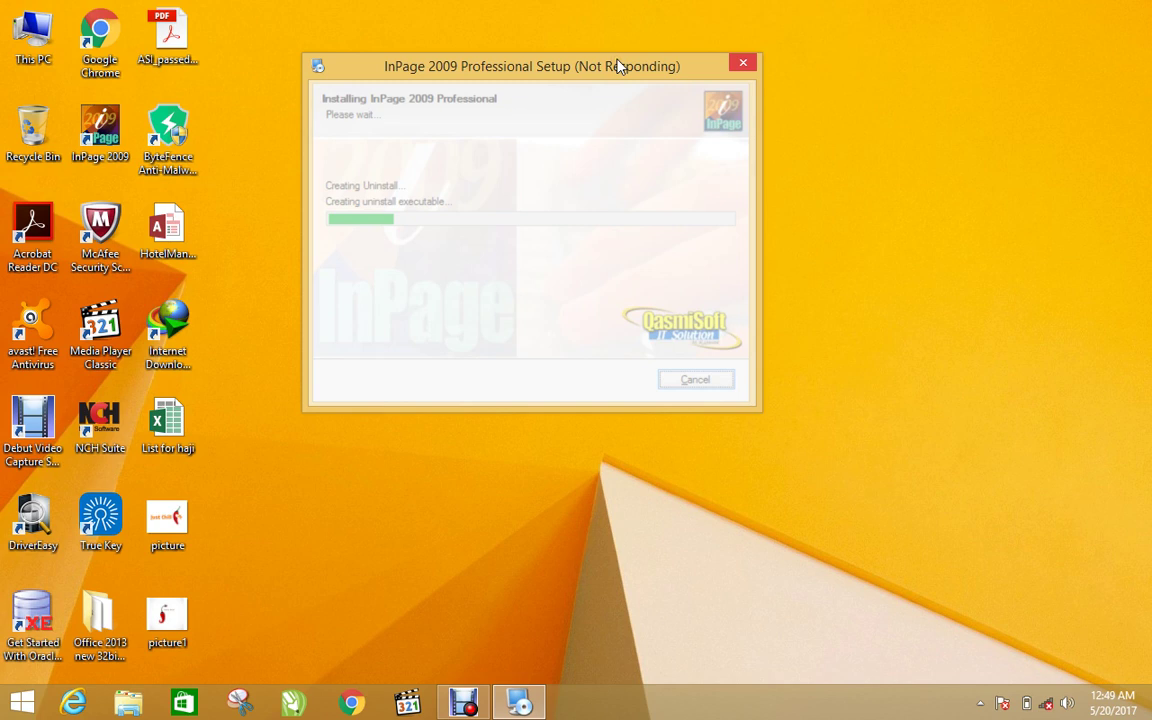
left_click_drag(618, 64, 617, 123)
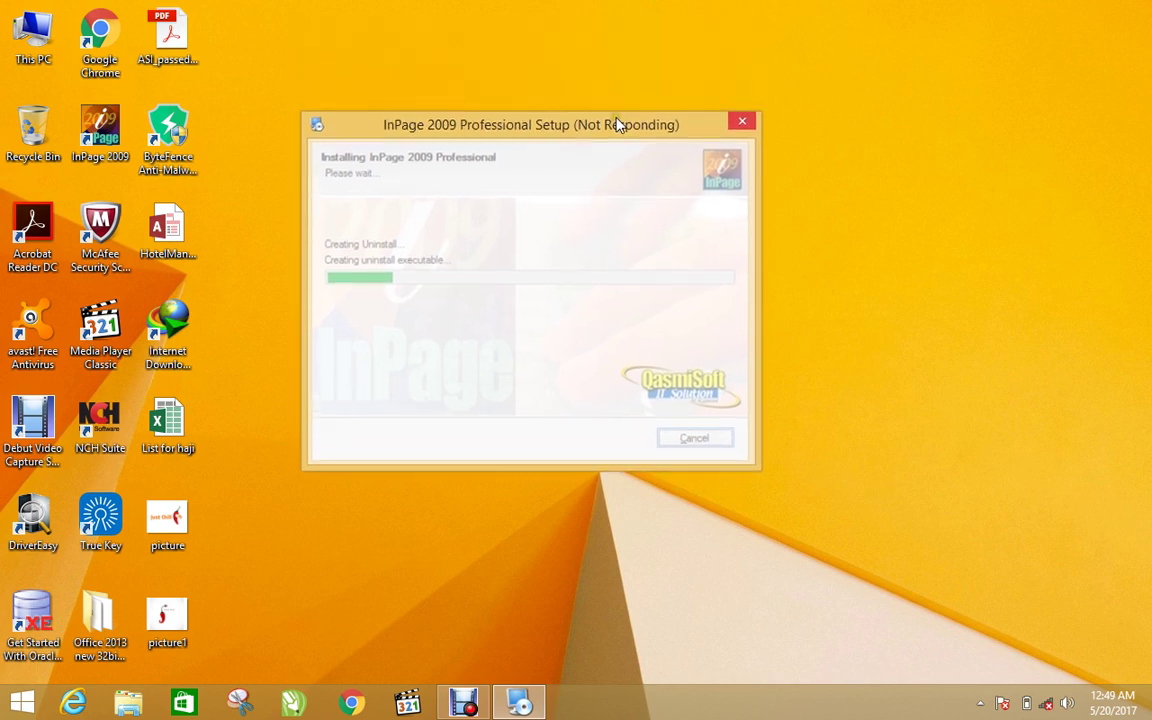
right_click(889, 170)
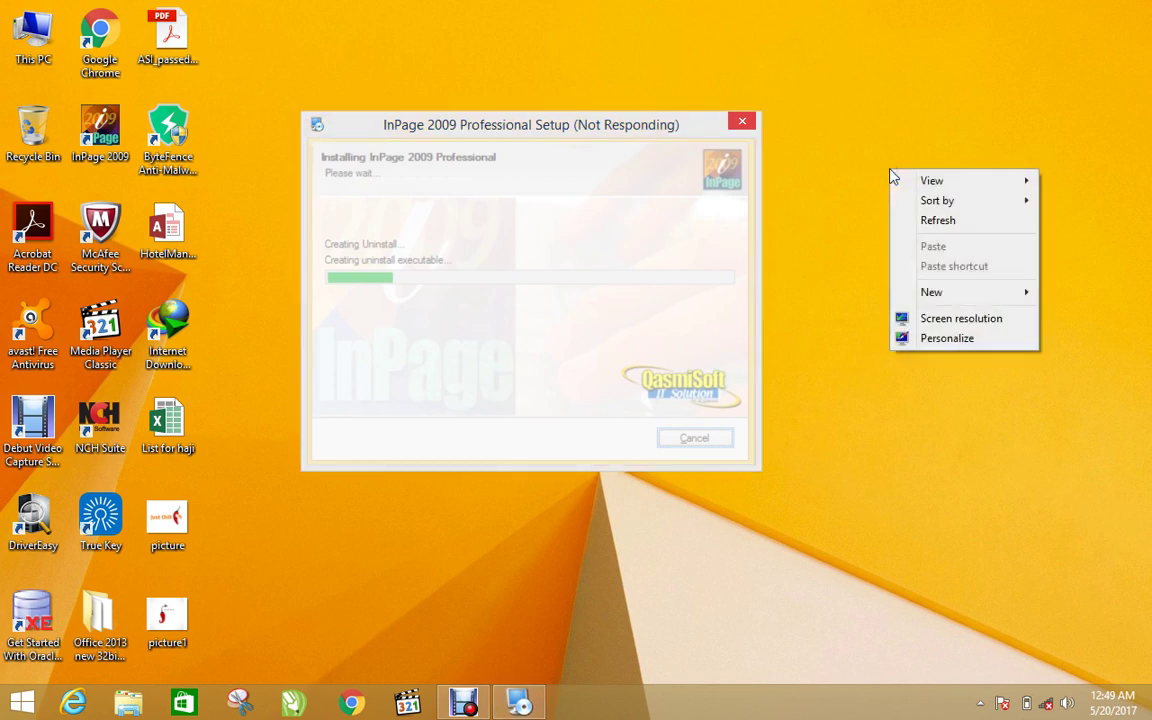
left_click(903, 220)
right_click(908, 220)
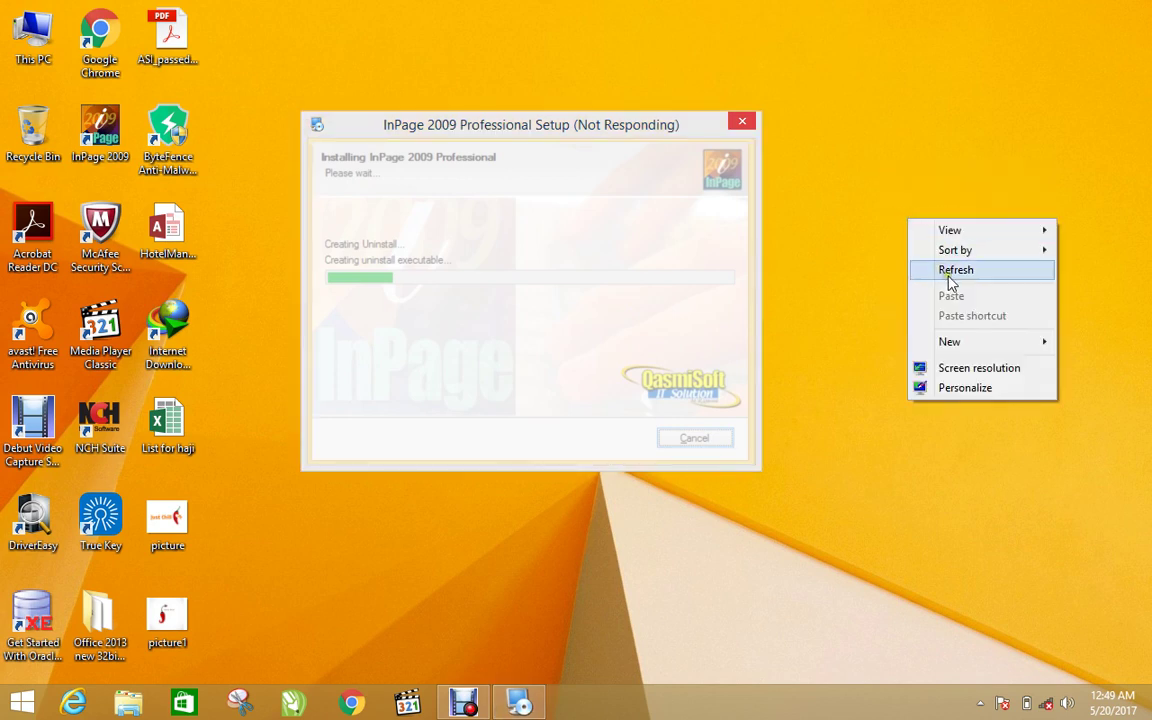
left_click(949, 274)
right_click(949, 282)
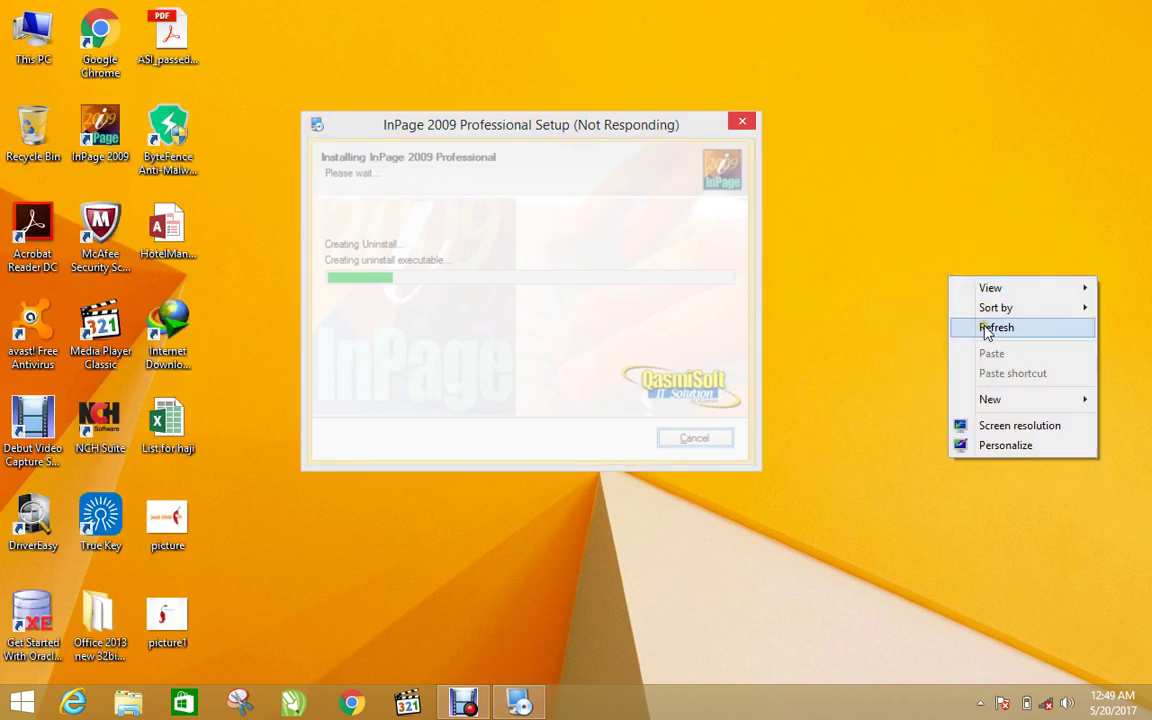
left_click(987, 334)
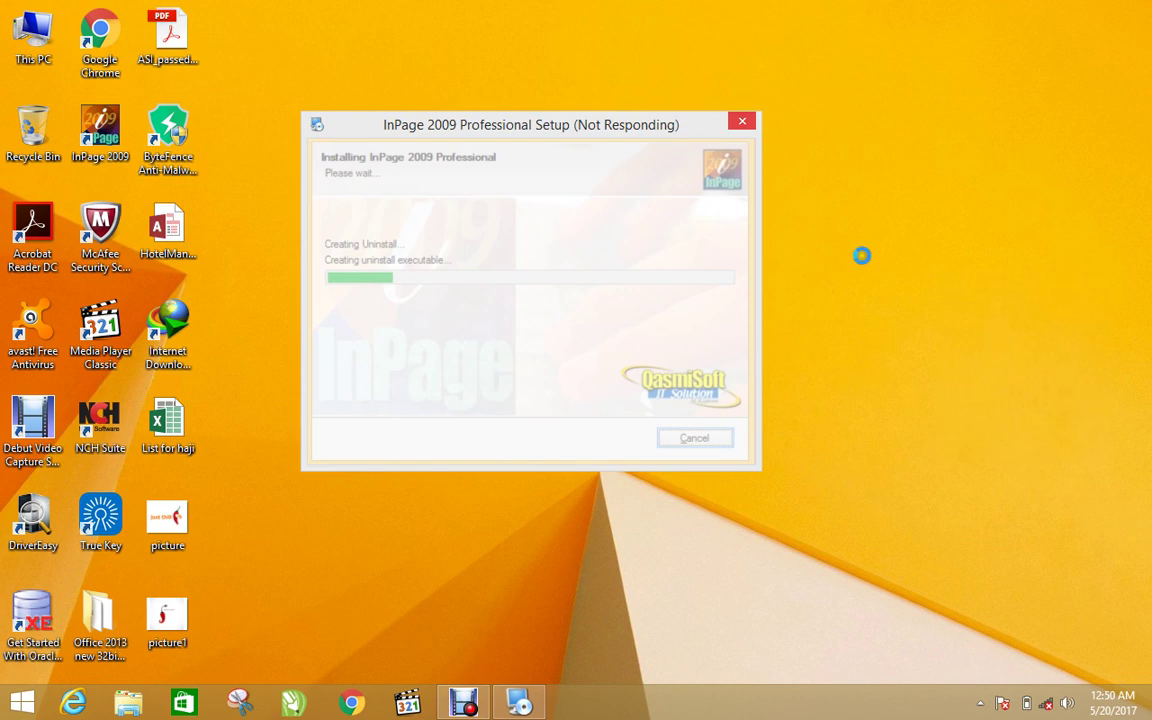
left_click(627, 138)
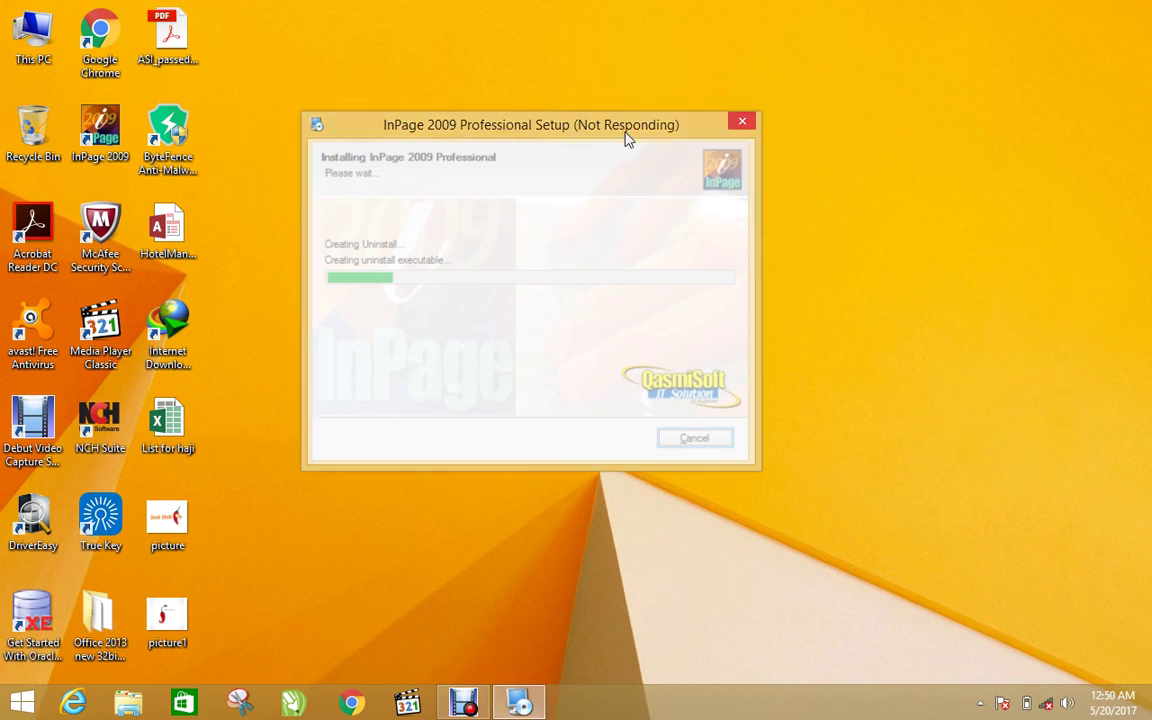
left_click(166, 230)
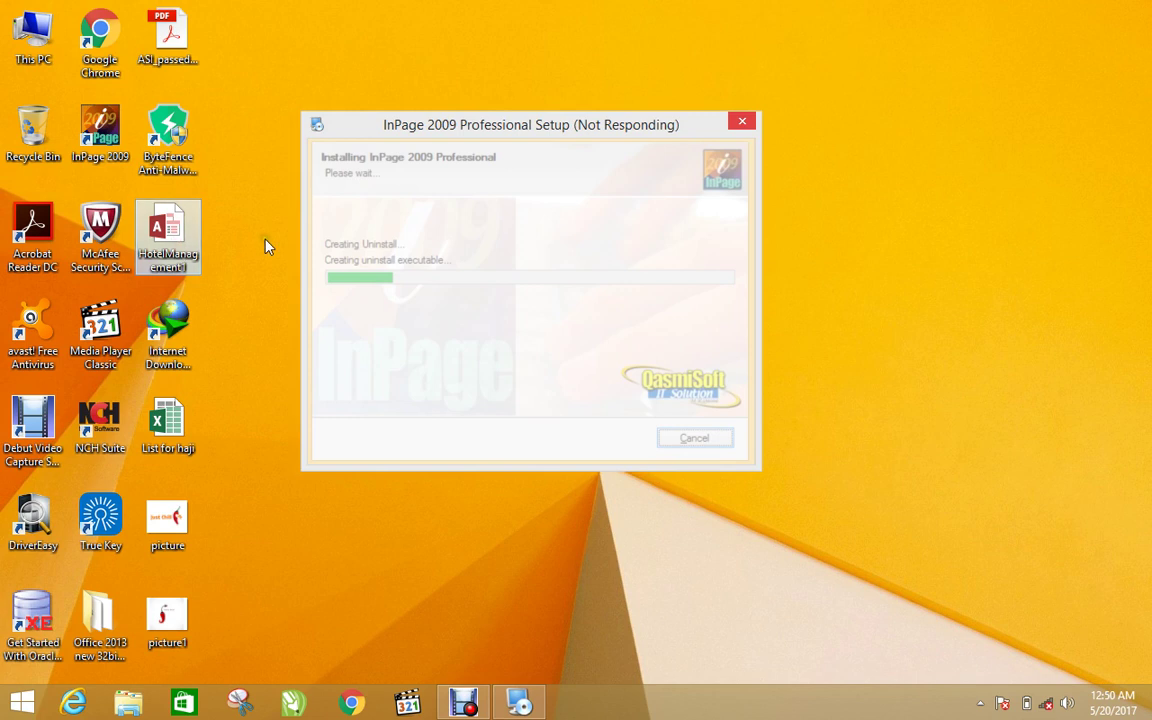
left_click(435, 132)
left_click_drag(435, 132, 479, 112)
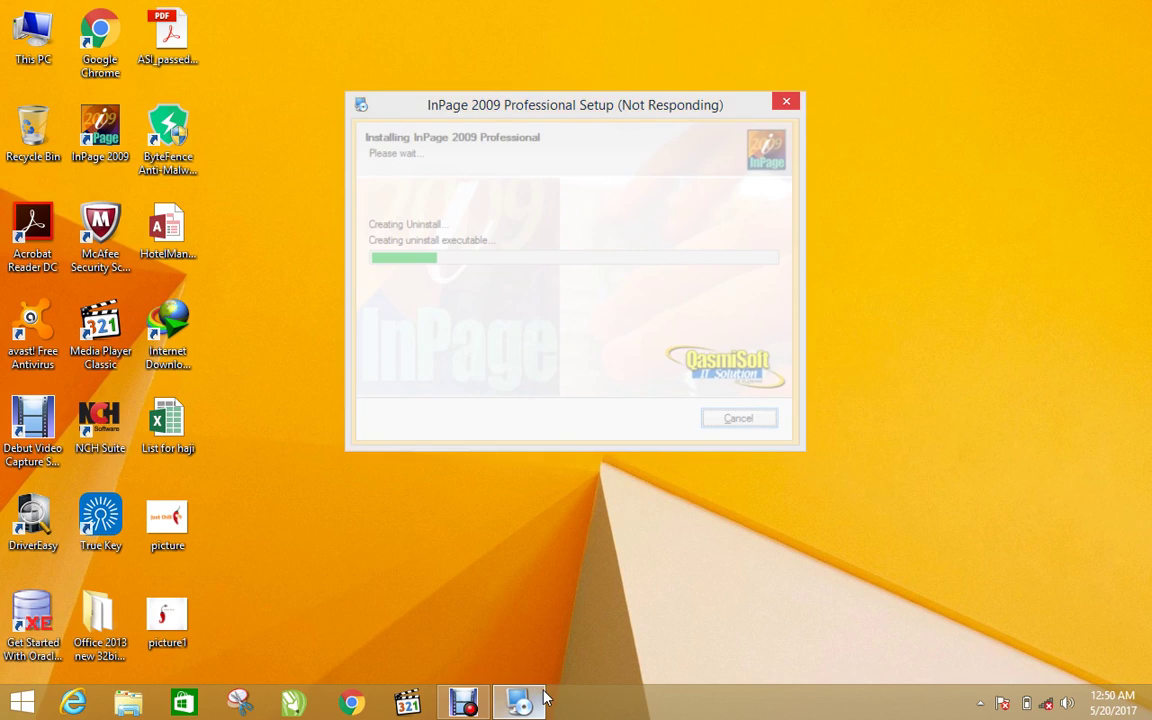
left_click(478, 703)
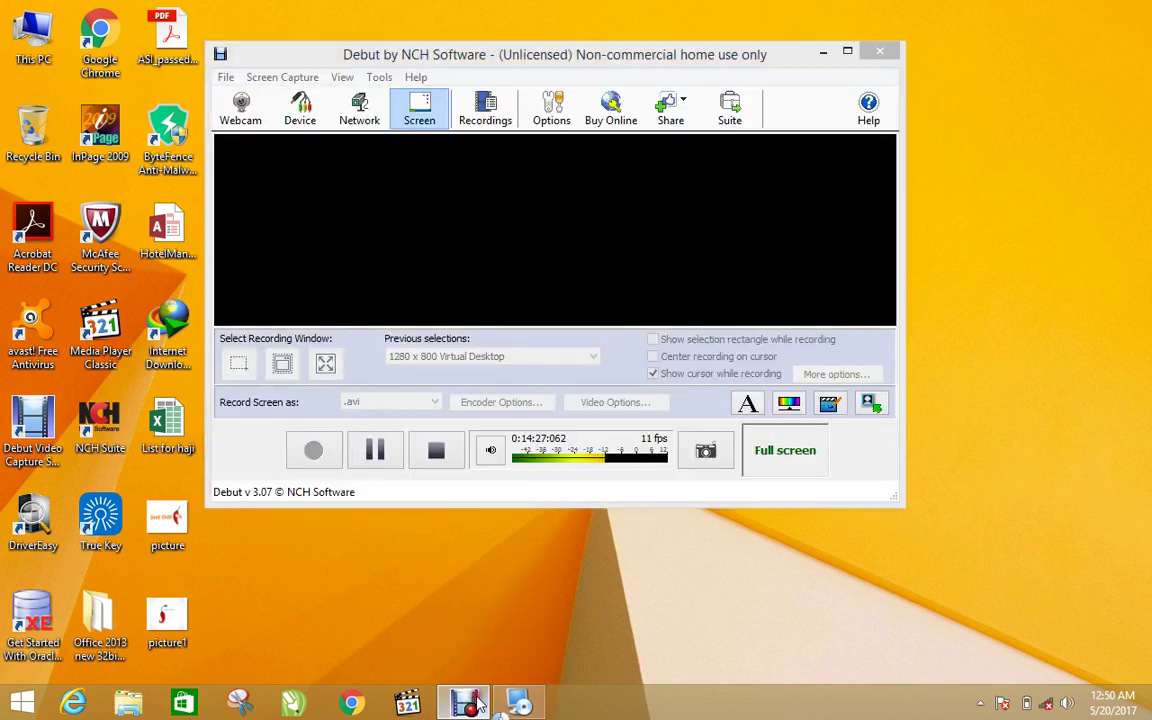
left_click(478, 703)
left_click(478, 703)
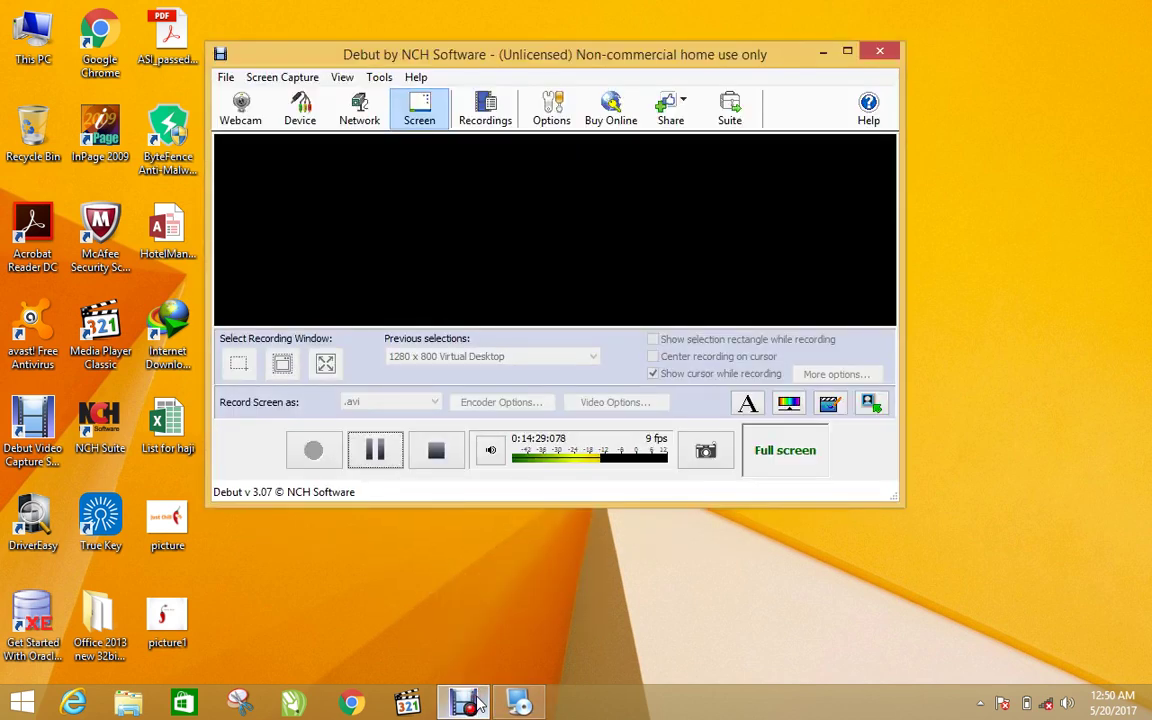
left_click(478, 703)
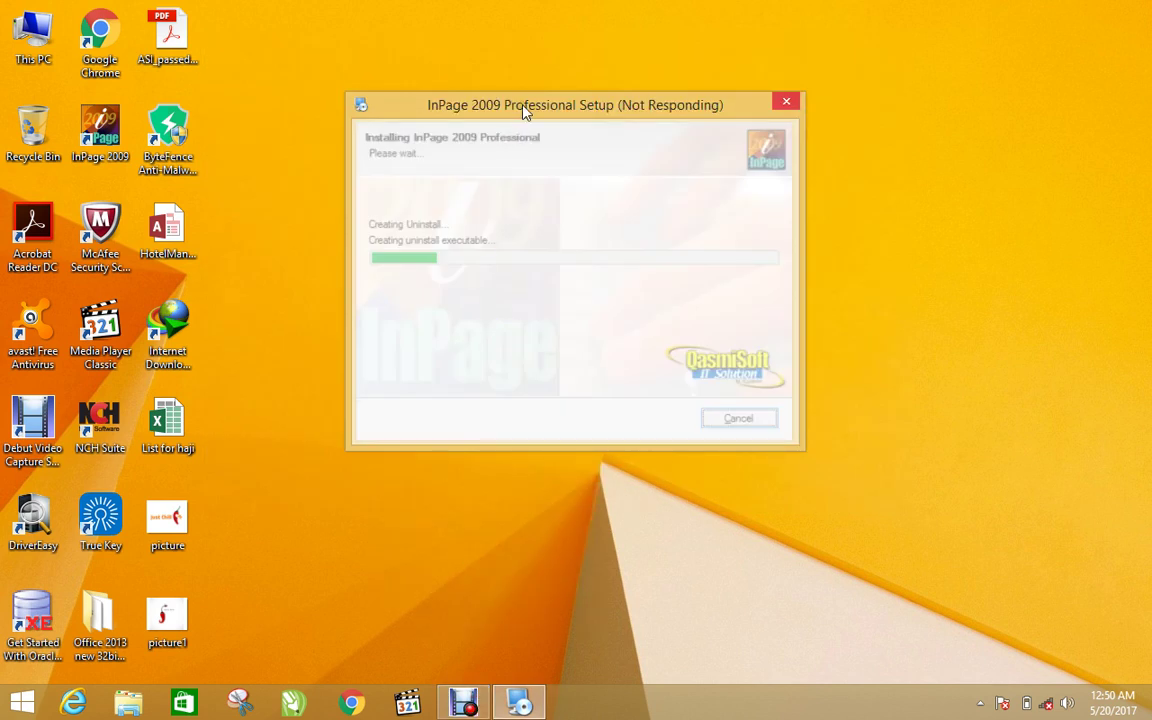
left_click_drag(522, 110, 511, 45)
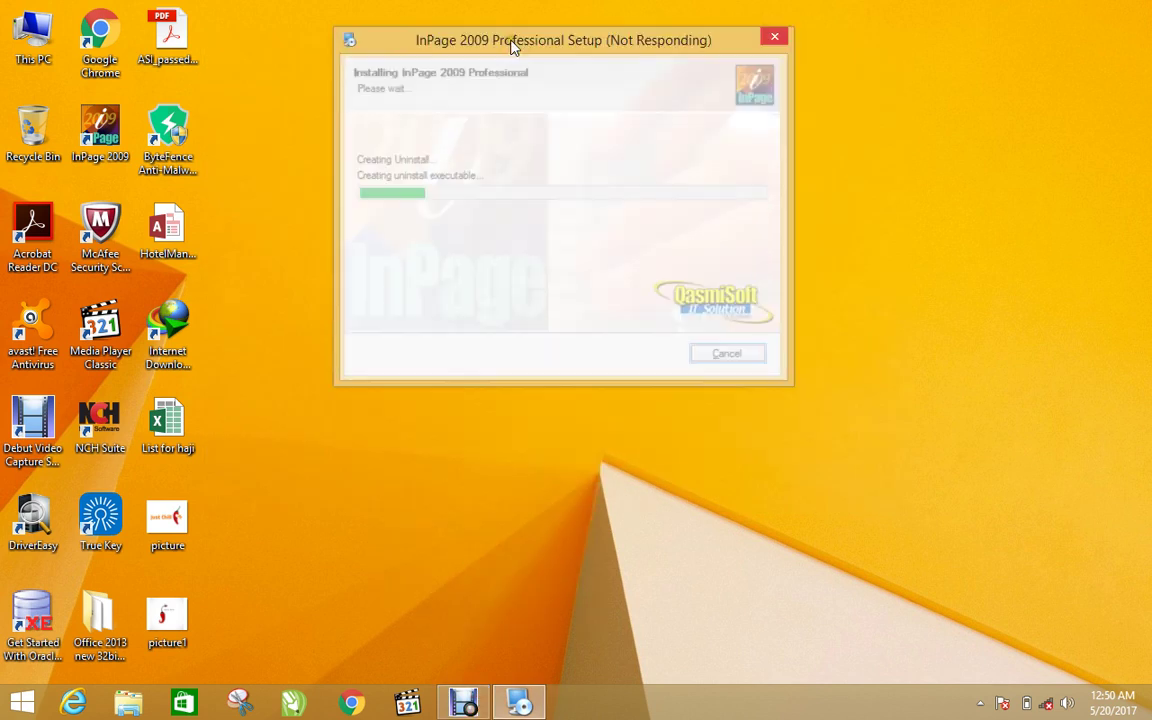
right_click(883, 88)
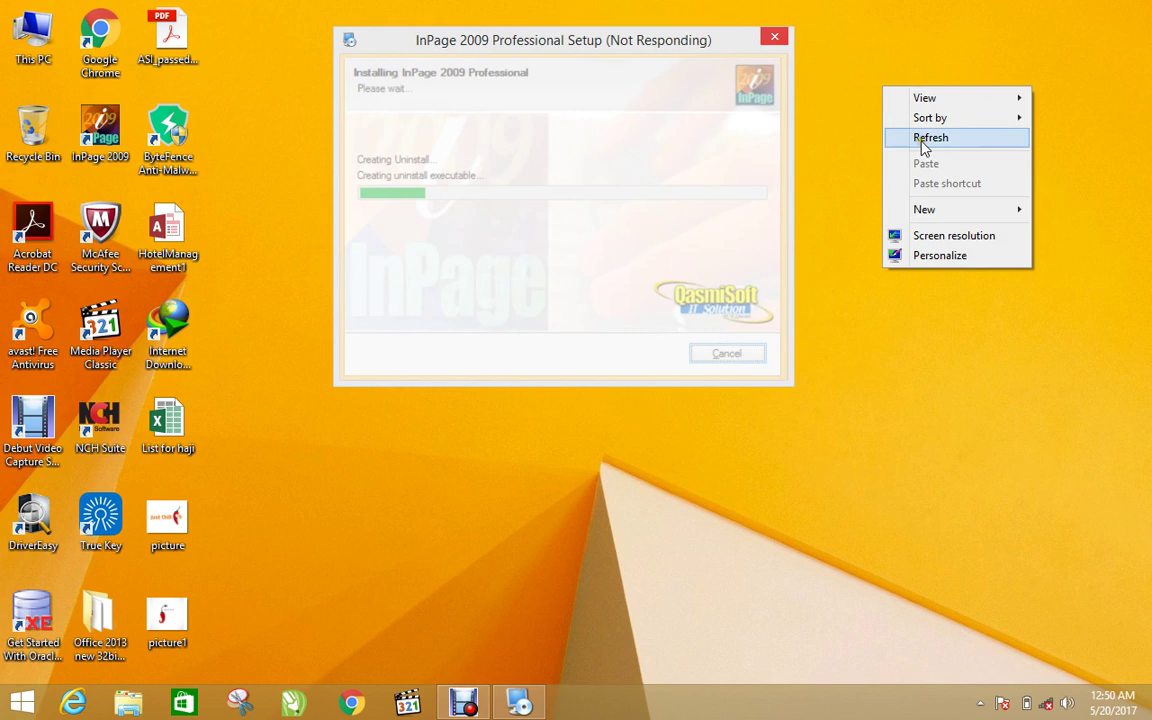
left_click(923, 140)
right_click(928, 143)
left_click(947, 188)
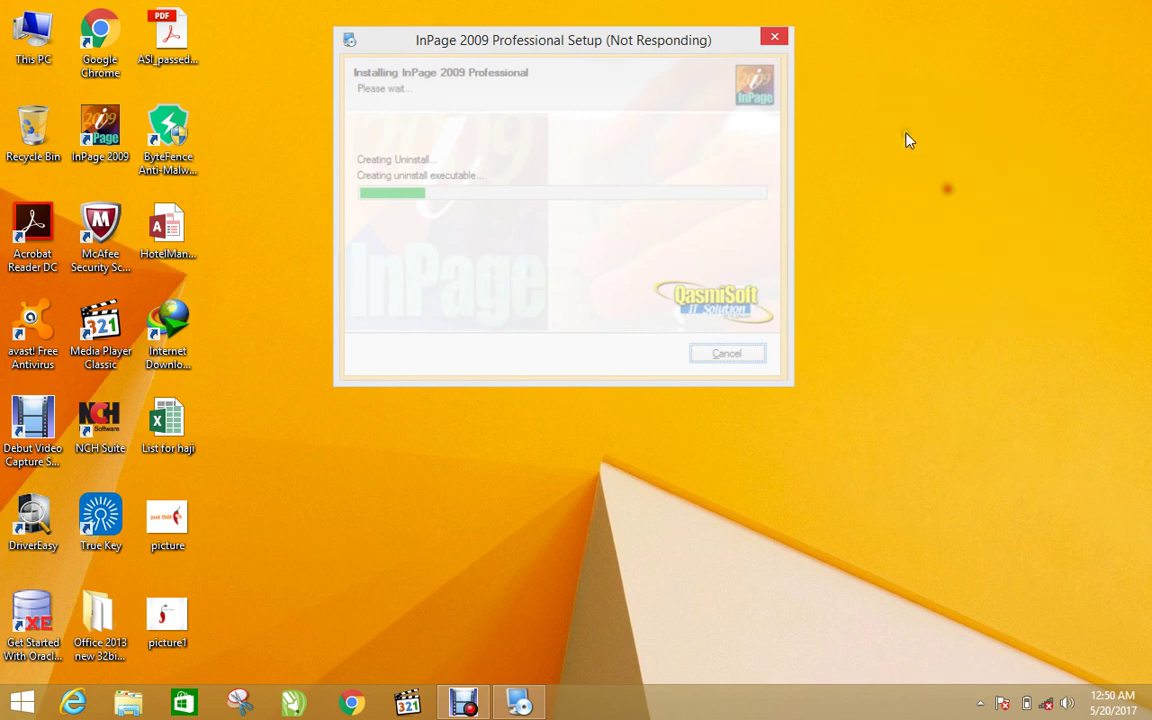
right_click(908, 140)
left_click(931, 180)
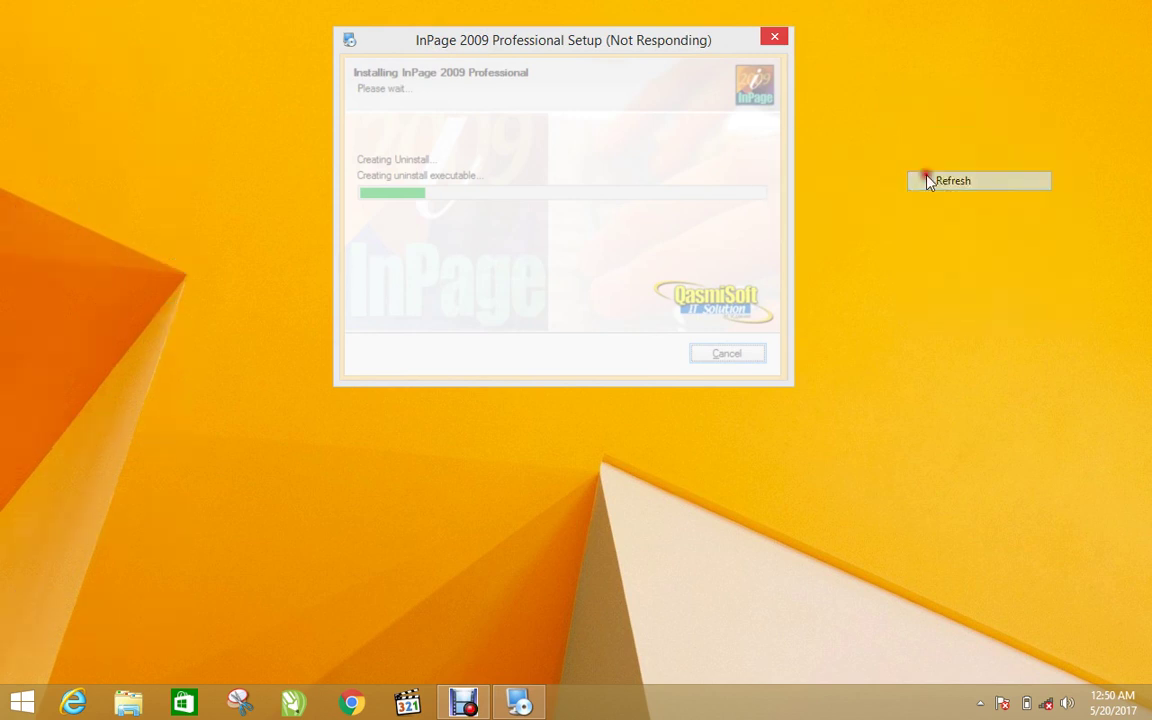
right_click(908, 80)
left_click(931, 123)
right_click(898, 58)
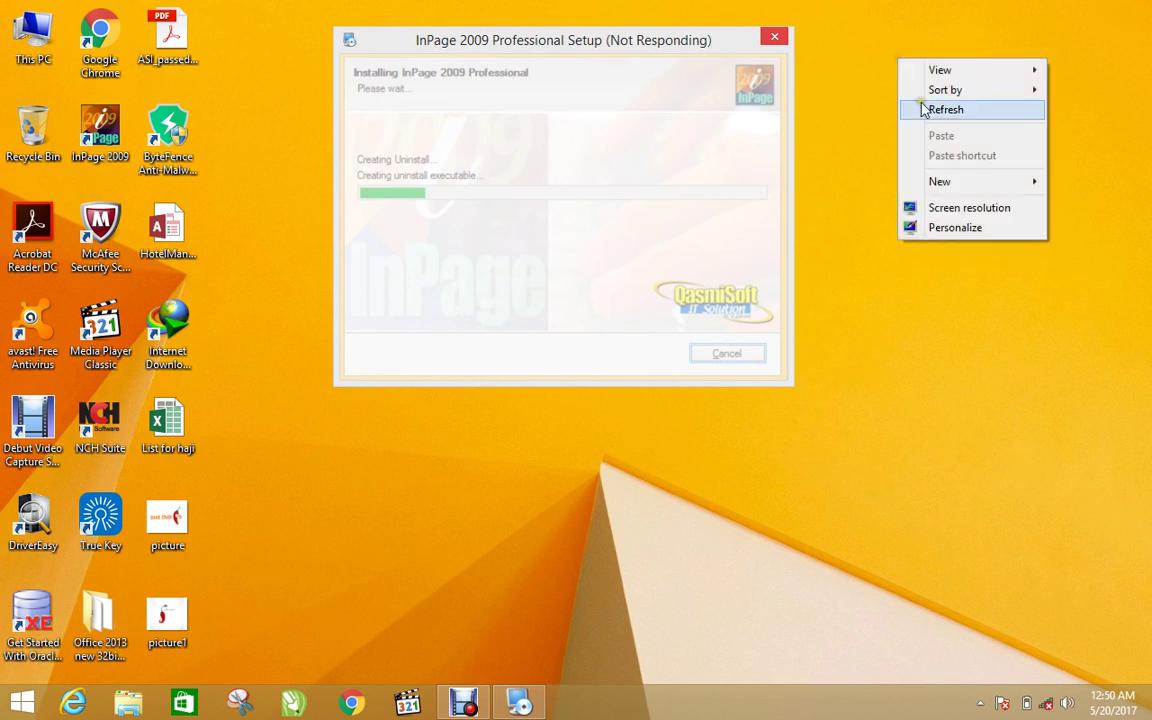
left_click(923, 108)
right_click(921, 103)
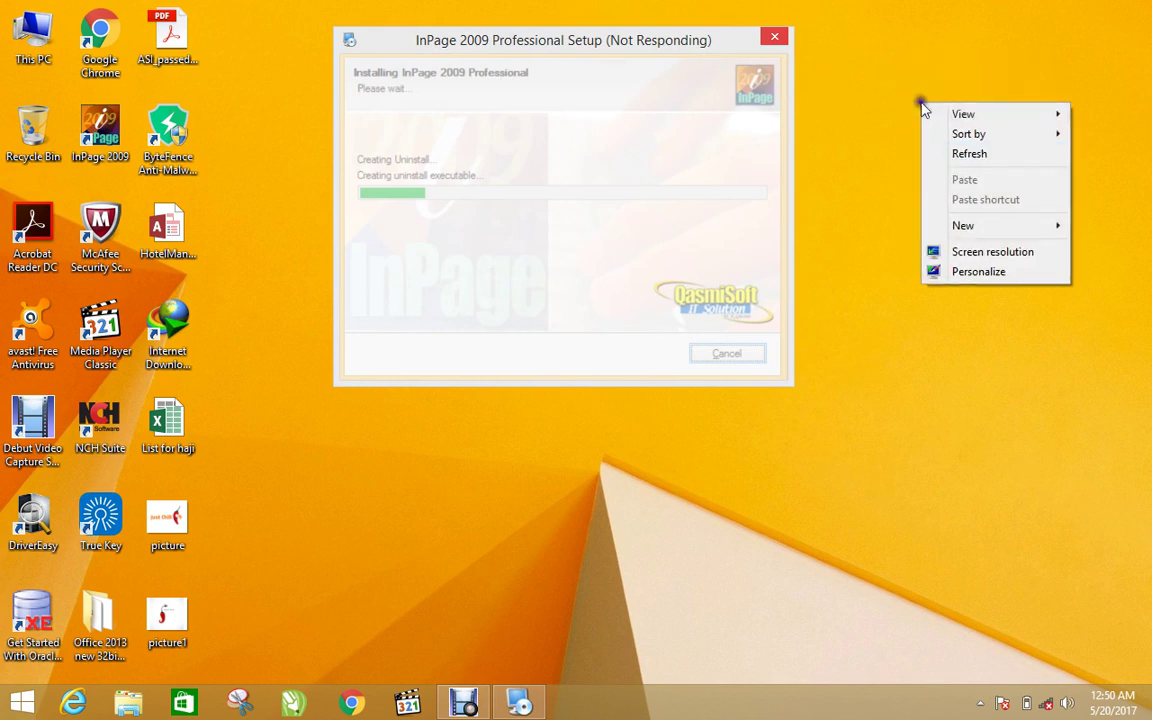
left_click(955, 157)
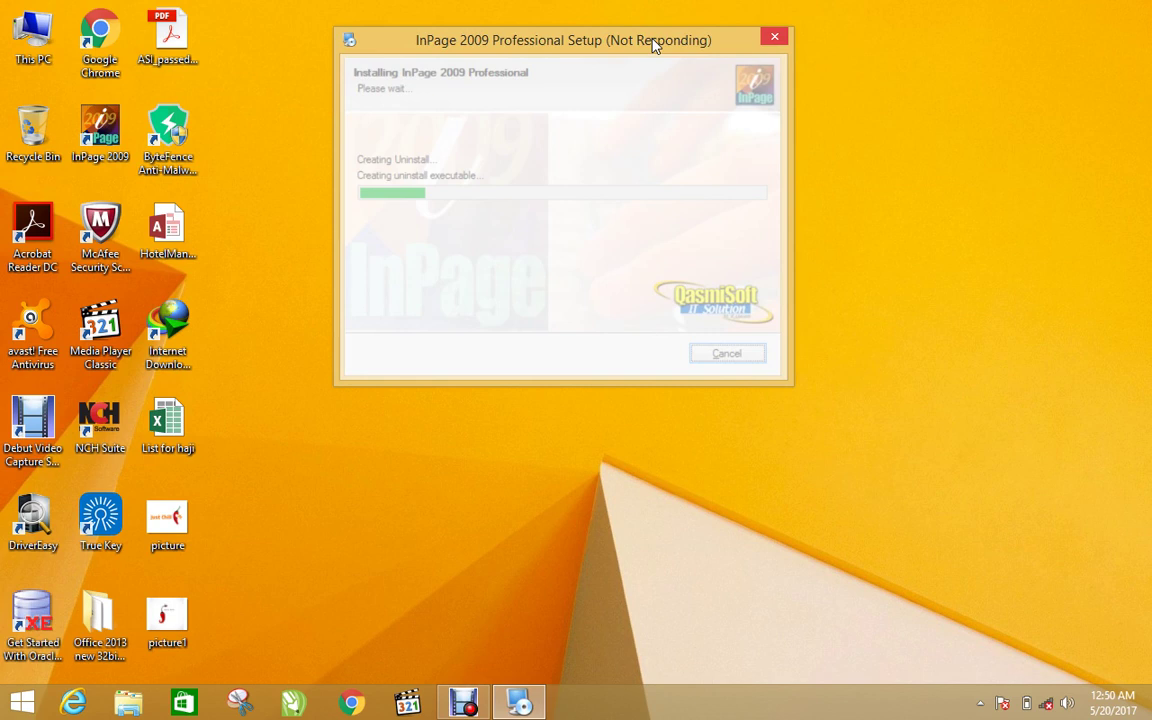
left_click_drag(652, 45, 582, 96)
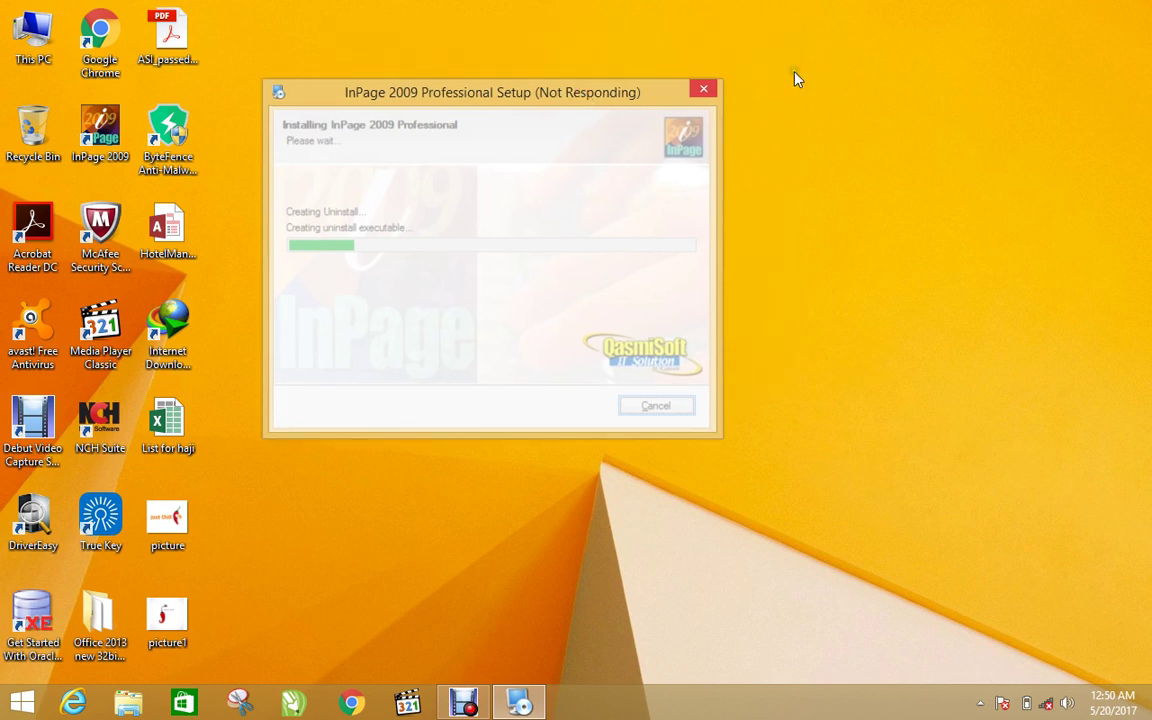
right_click(797, 74)
left_click(829, 119)
right_click(829, 119)
left_click(866, 166)
left_click_drag(582, 95, 672, 38)
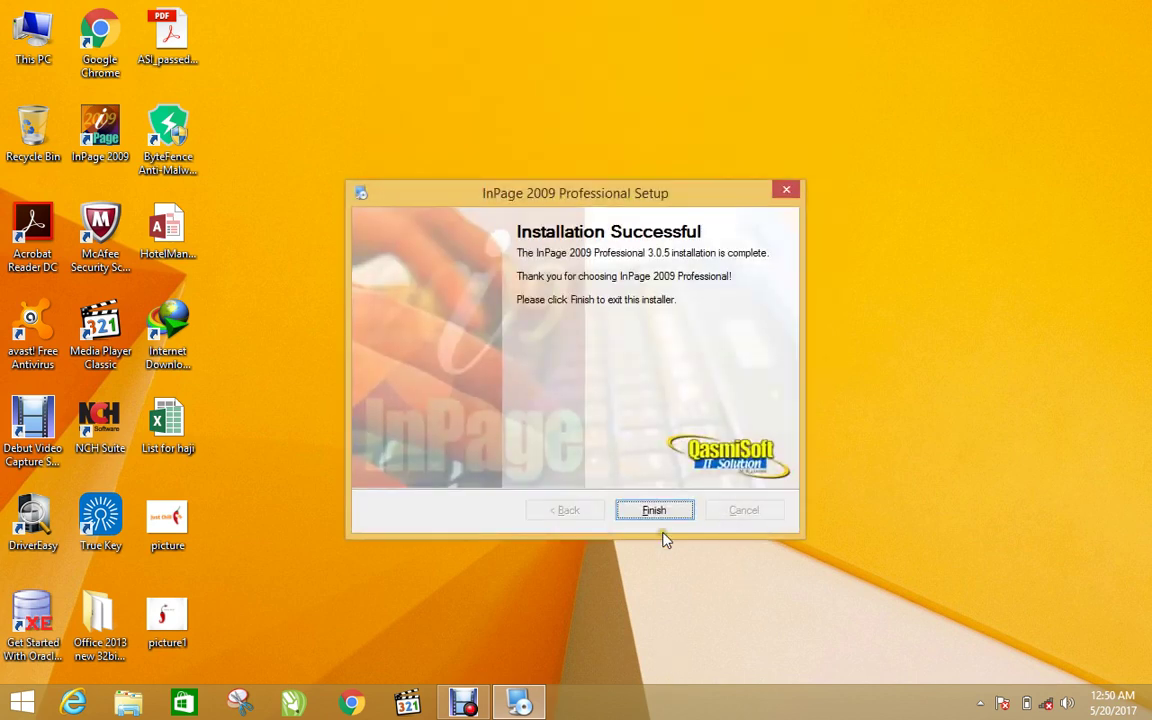
Finish the InPage 2009 Professional setup and launch InPage 2009 from its desktop shortcut
left_click(659, 518)
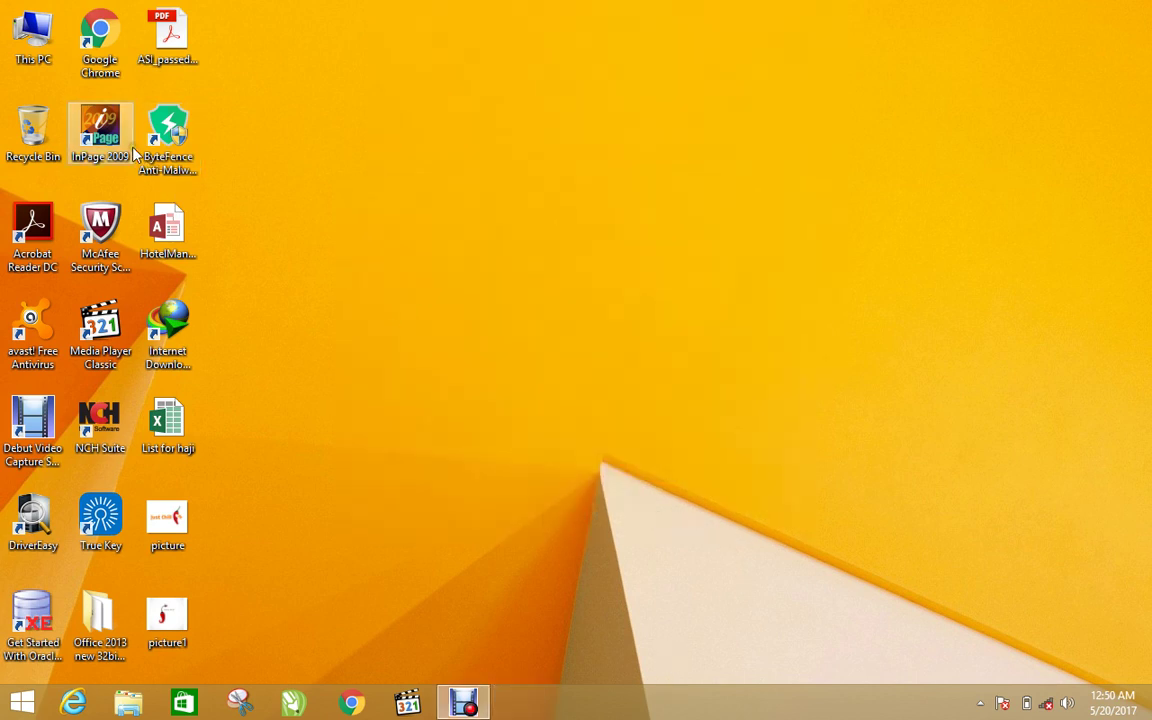
double_click(100, 135)
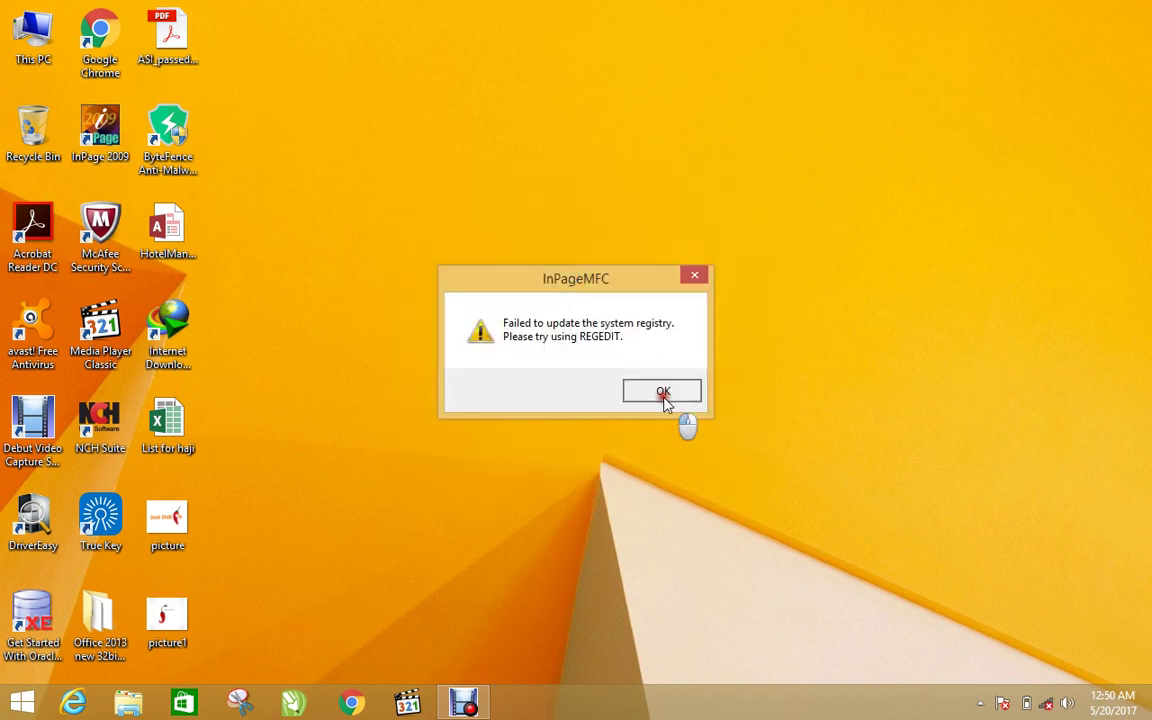
left_click(663, 392)
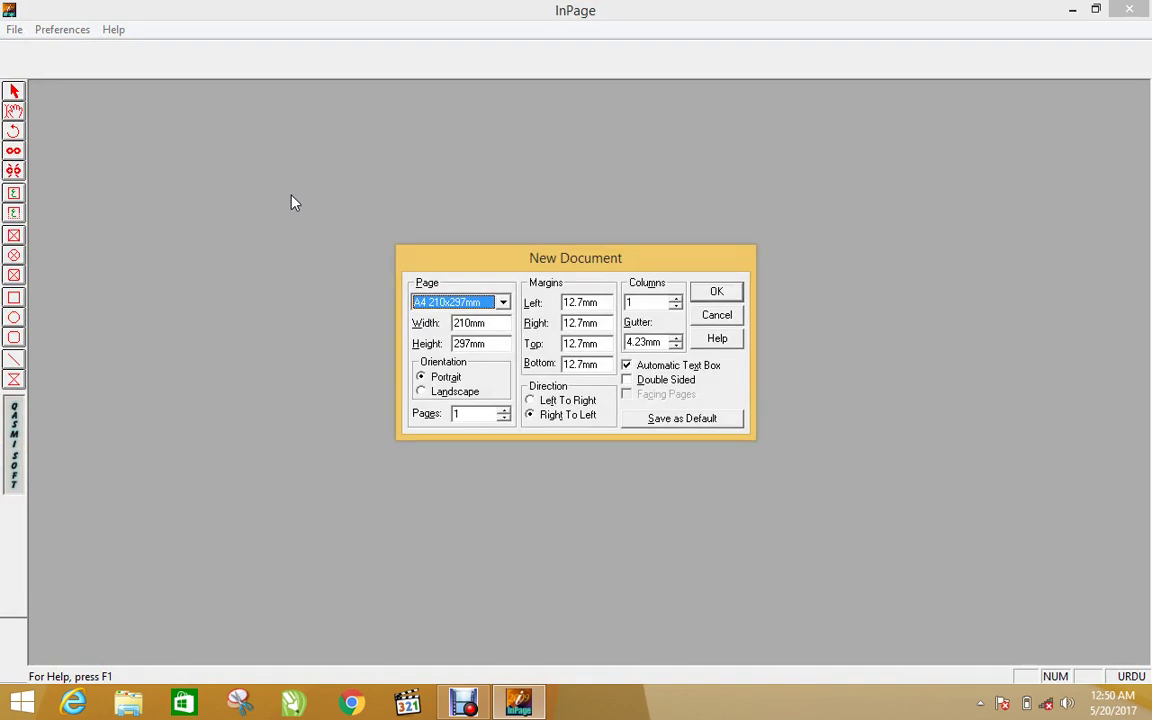
Create a new document with the default A4 portrait settings and open the InPage Help index
key("Return")
left_click(430, 29)
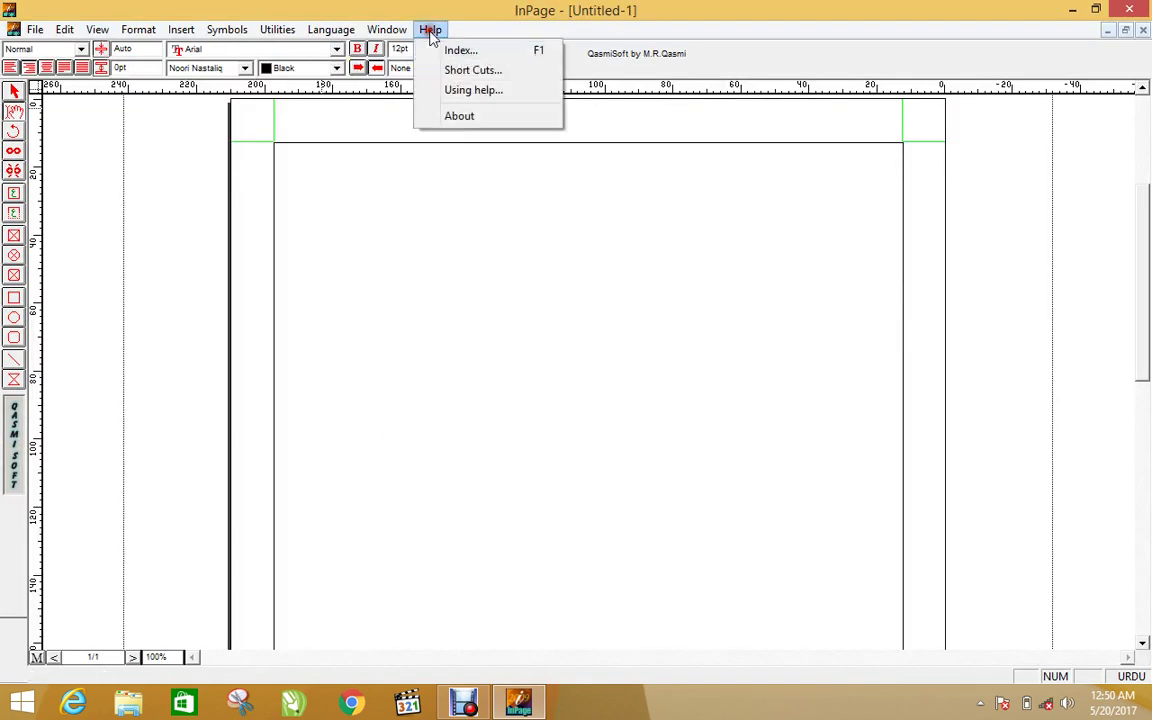
left_click(443, 50)
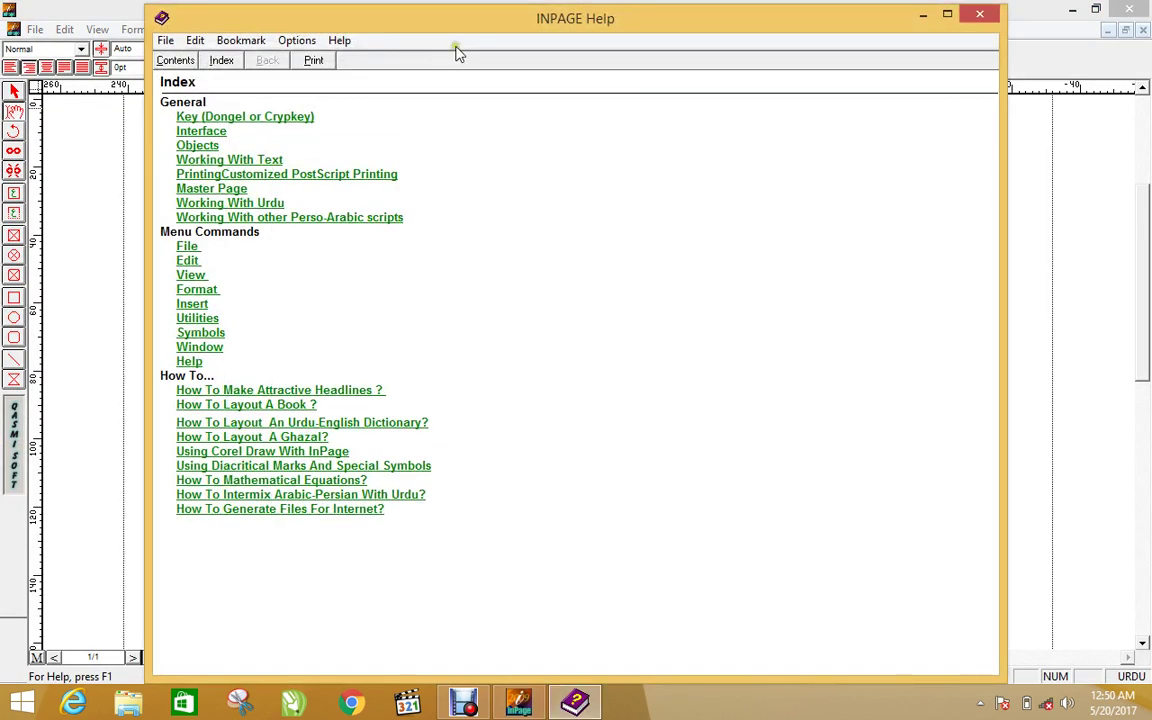
Examine the Master Page help topic and the File menu's Collect For Output and Export topics, returning to the help index
left_click(241, 191)
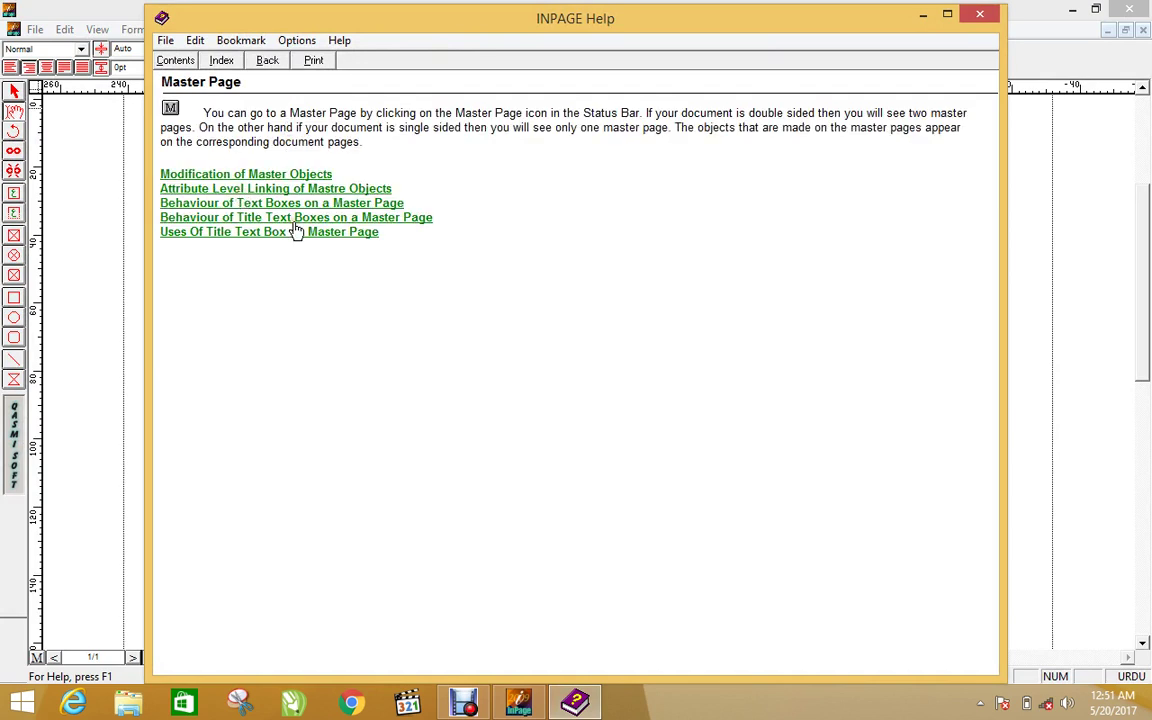
left_click(261, 63)
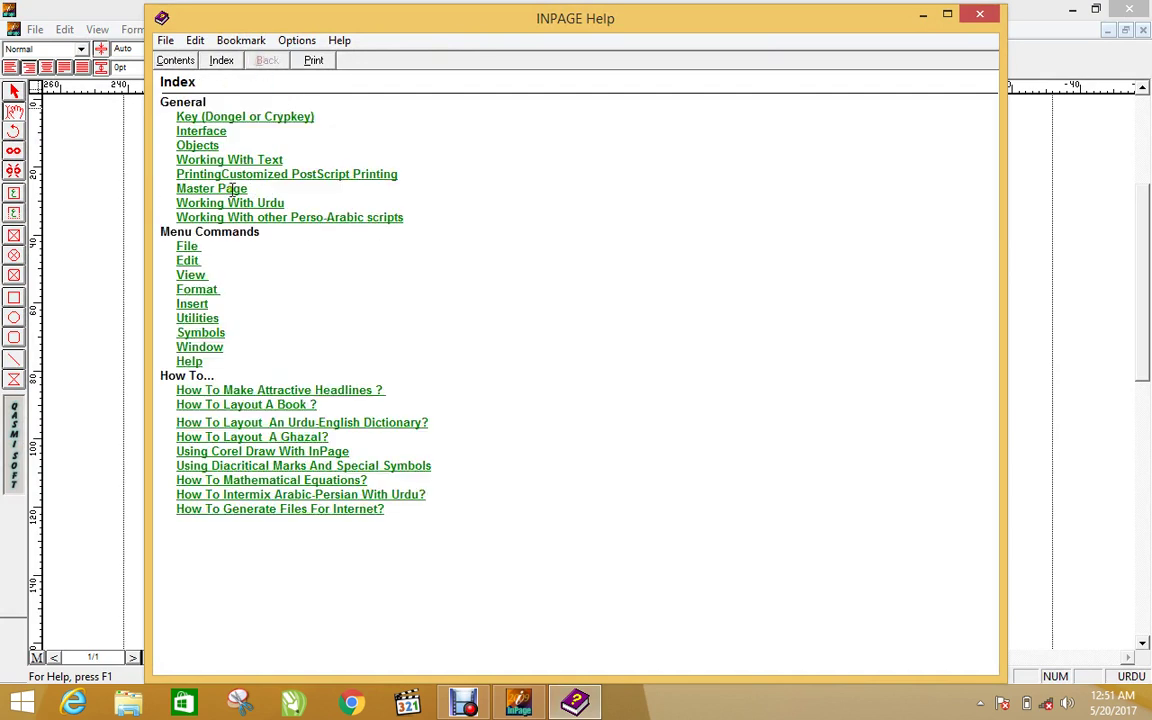
left_click(187, 250)
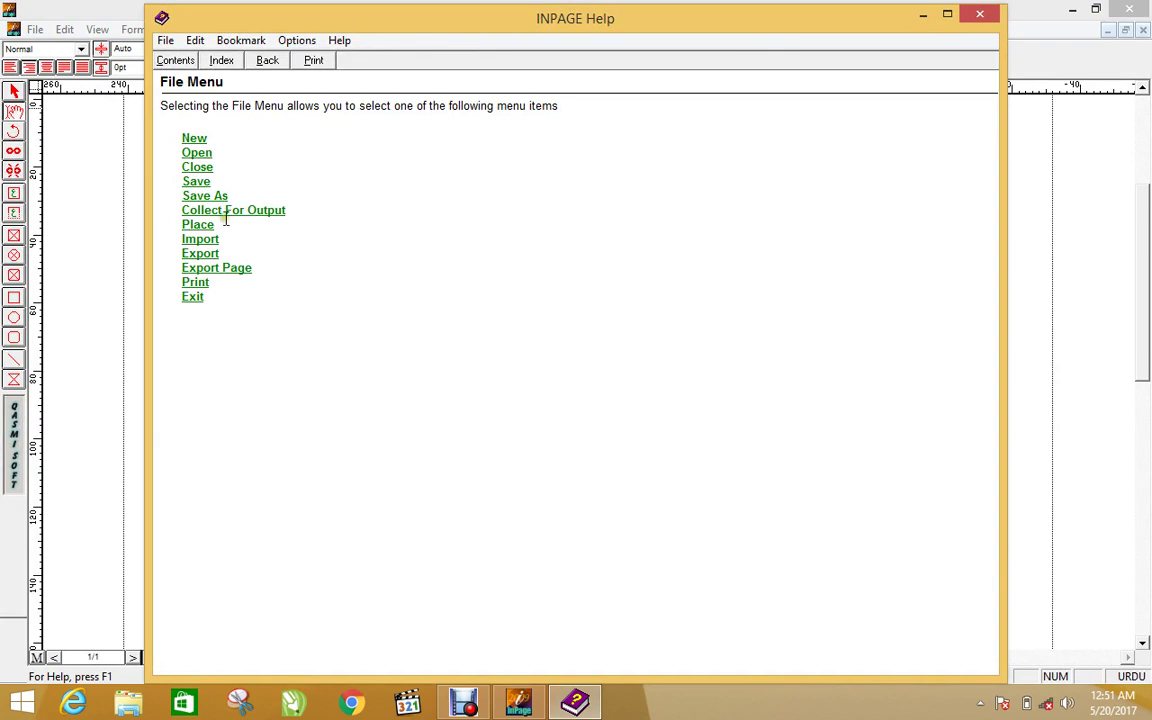
left_click(216, 212)
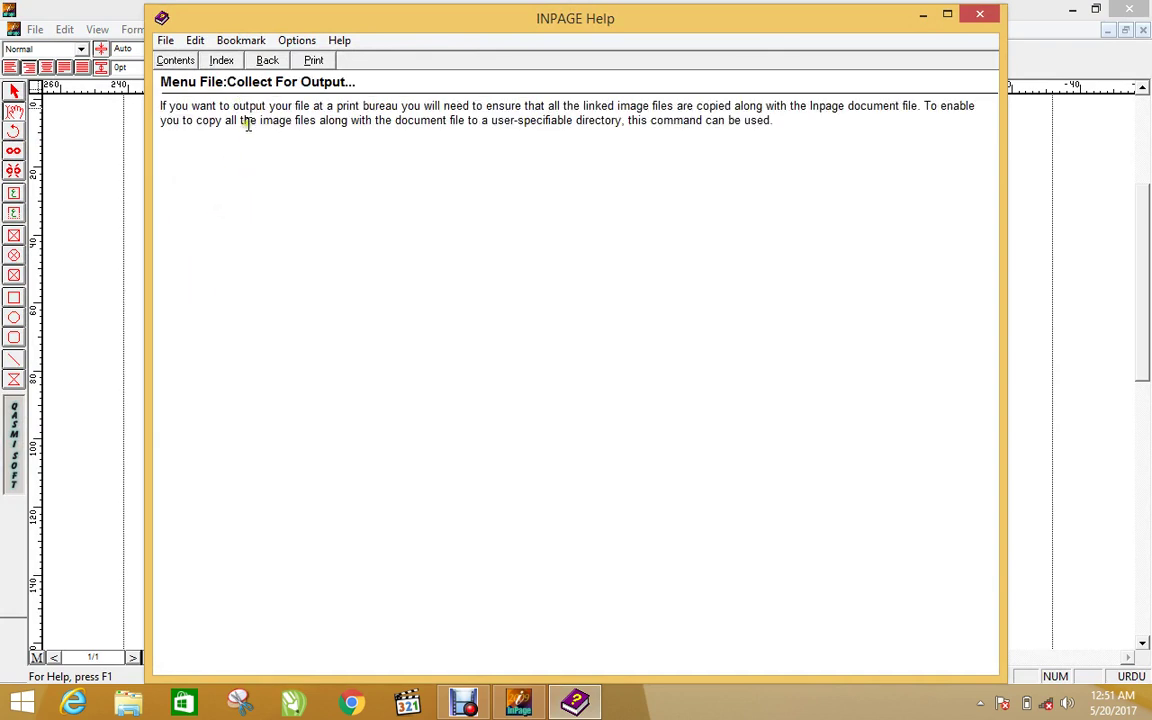
left_click(264, 63)
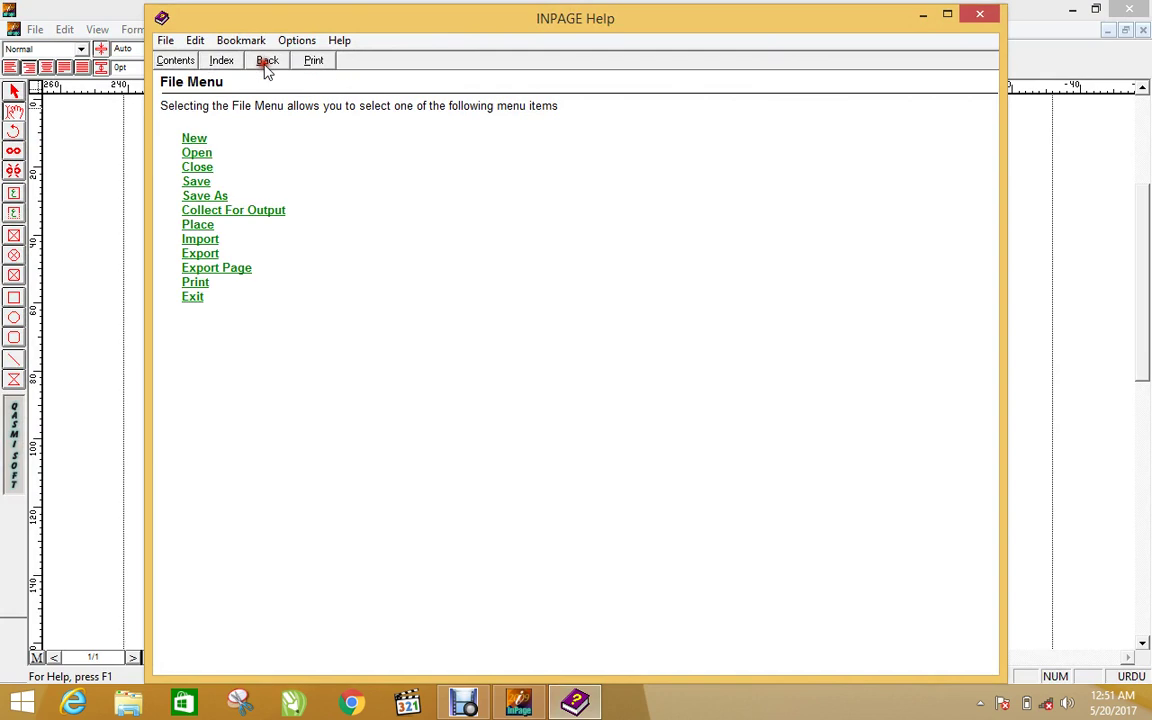
left_click(212, 257)
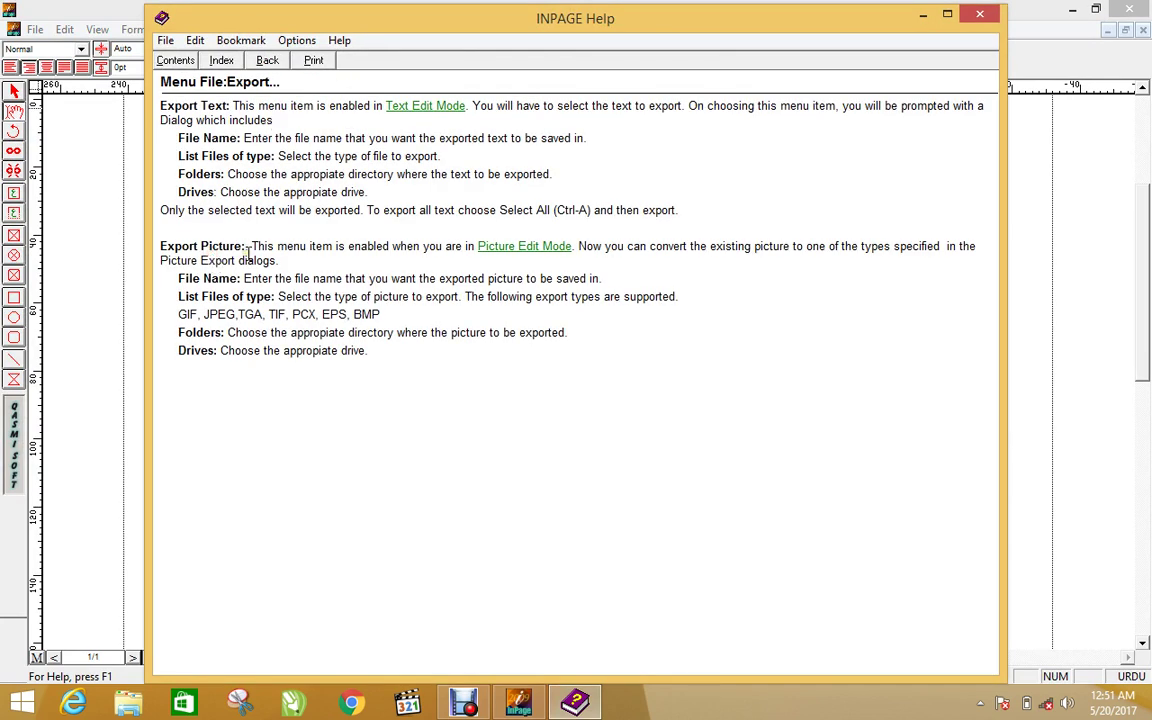
left_click(276, 62)
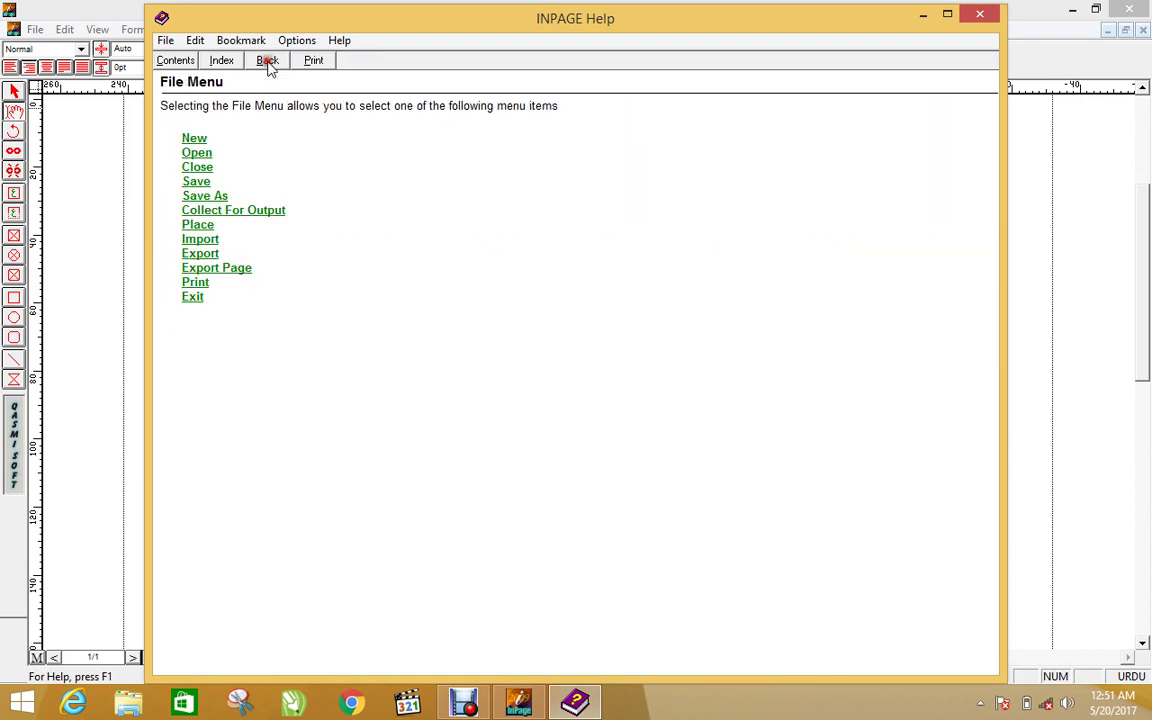
left_click(270, 64)
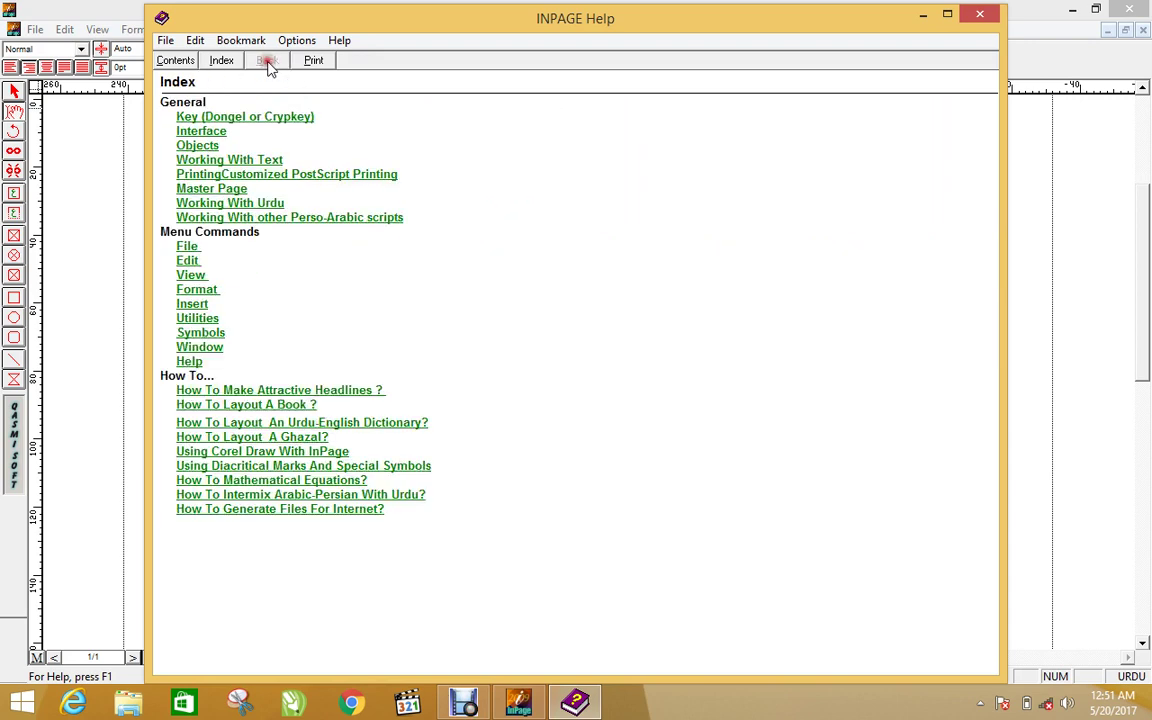
Read the Generate Index topic among the Utilities menu commands and close the help window
left_click(198, 319)
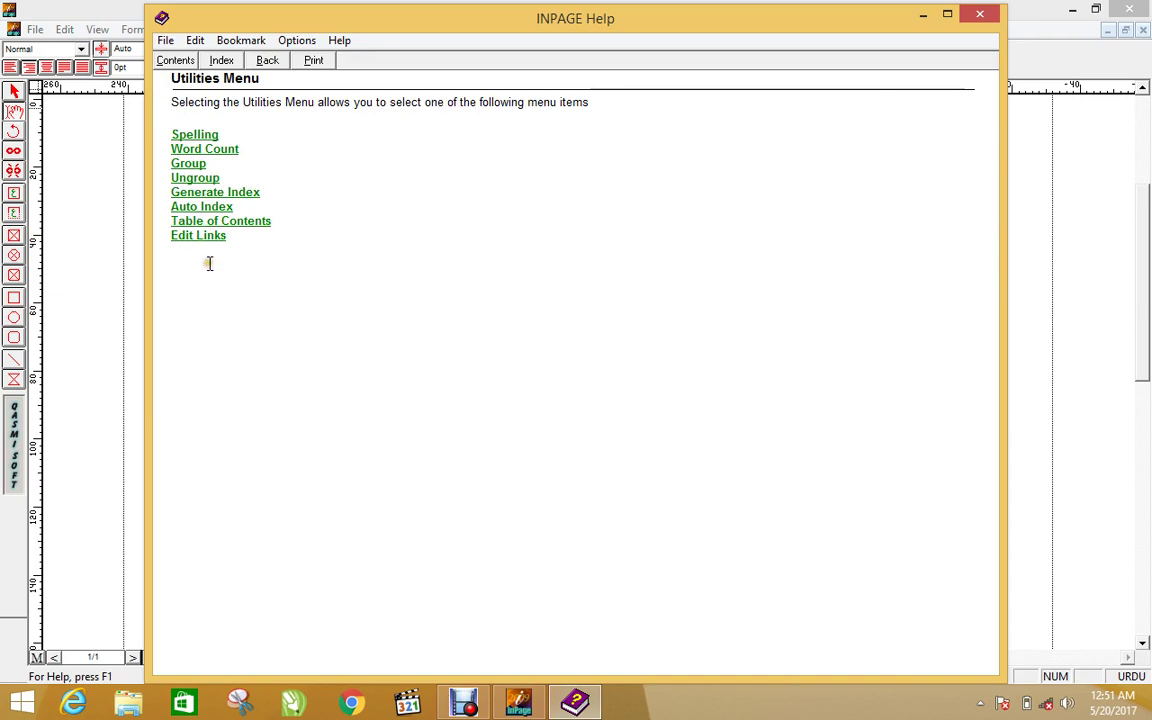
left_click(204, 197)
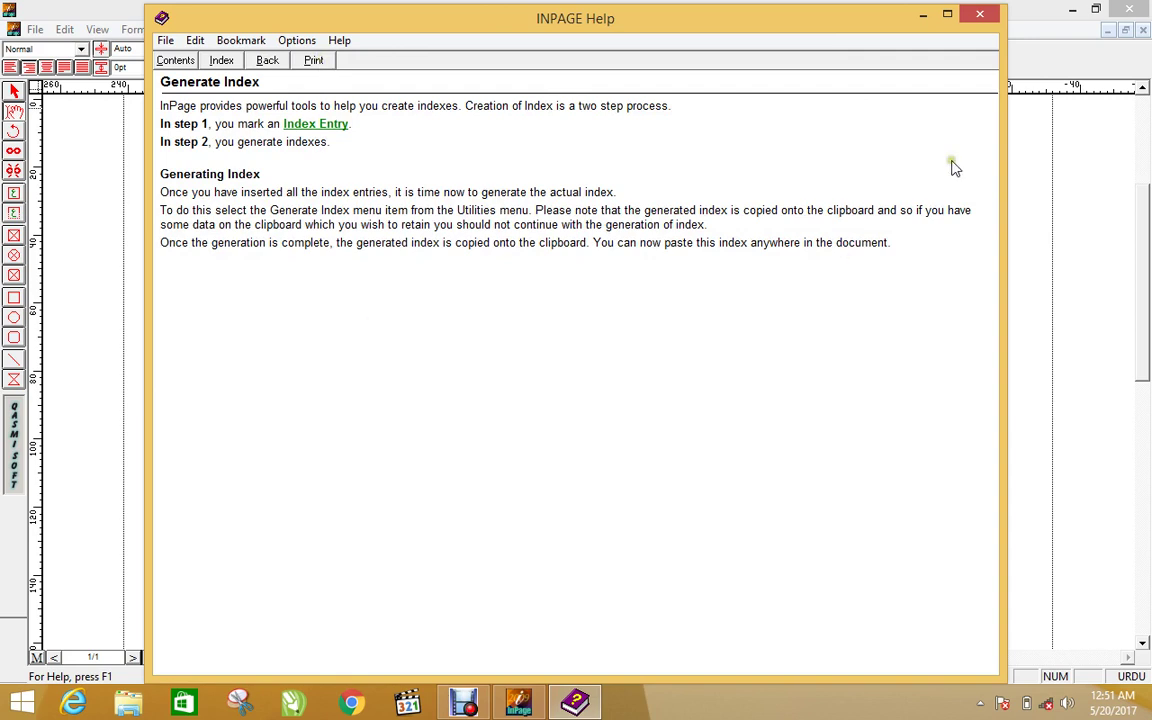
left_click(978, 22)
Open the Short Cuts help and examine the Text Editing, Page Movement and Page Change shortcut lists
left_click(430, 30)
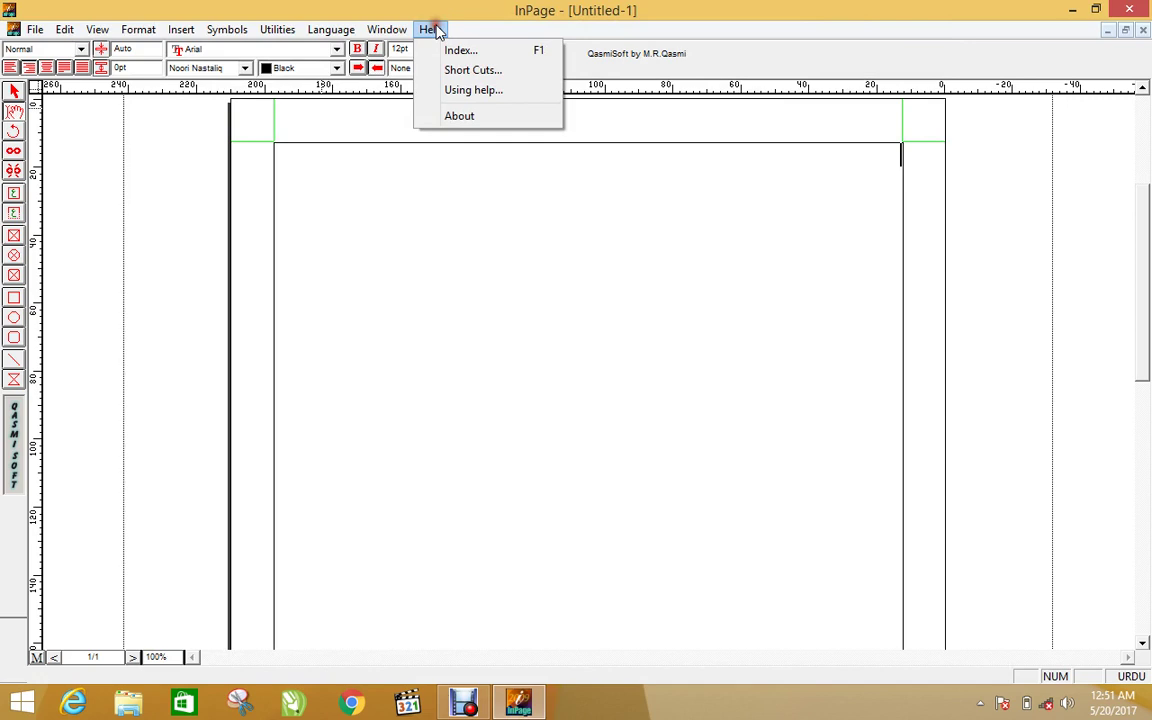
left_click(458, 70)
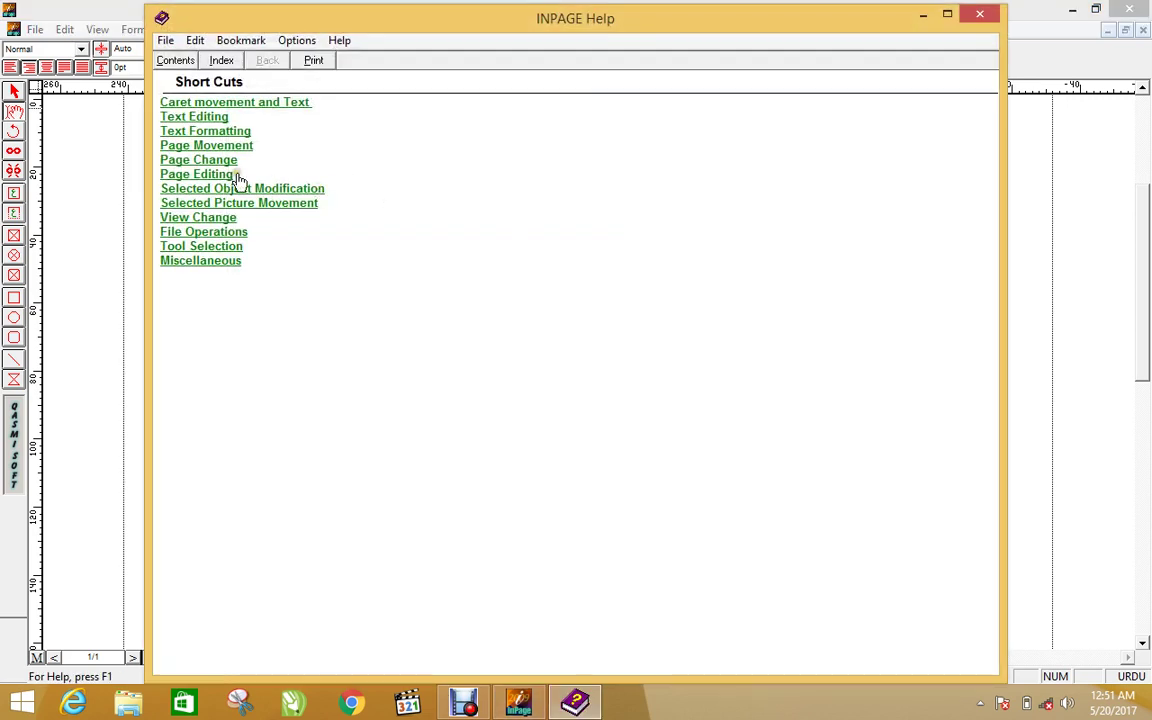
left_click(210, 121)
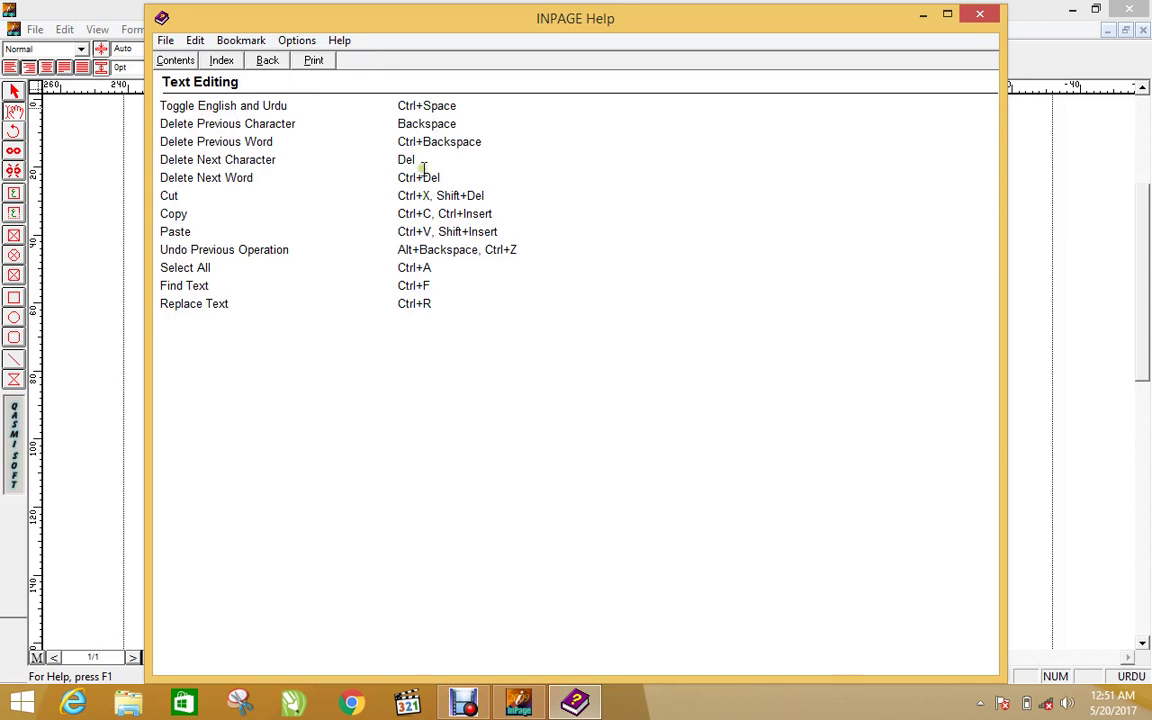
left_click(266, 61)
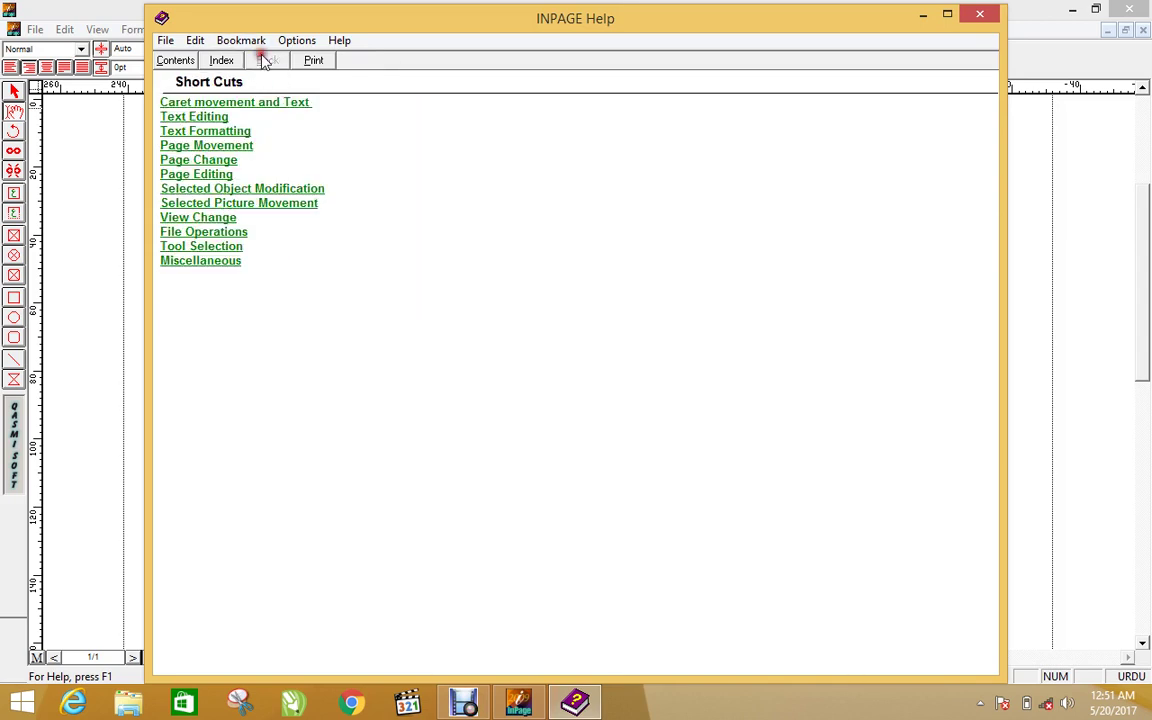
left_click(208, 145)
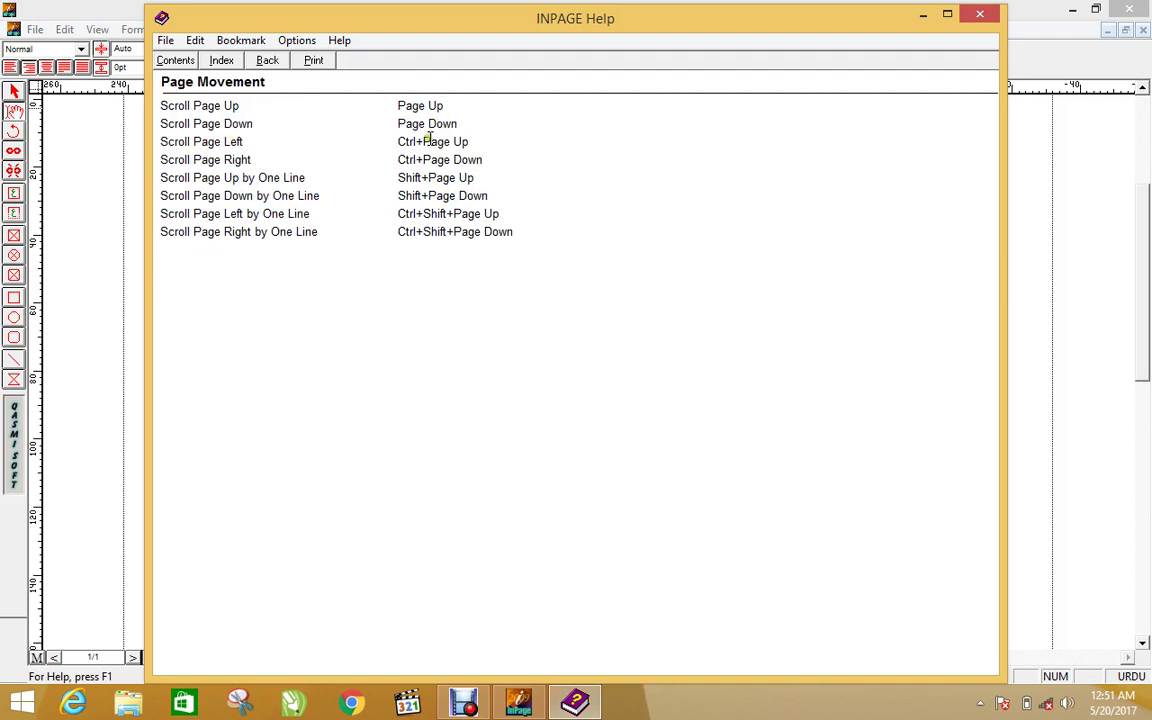
left_click(258, 61)
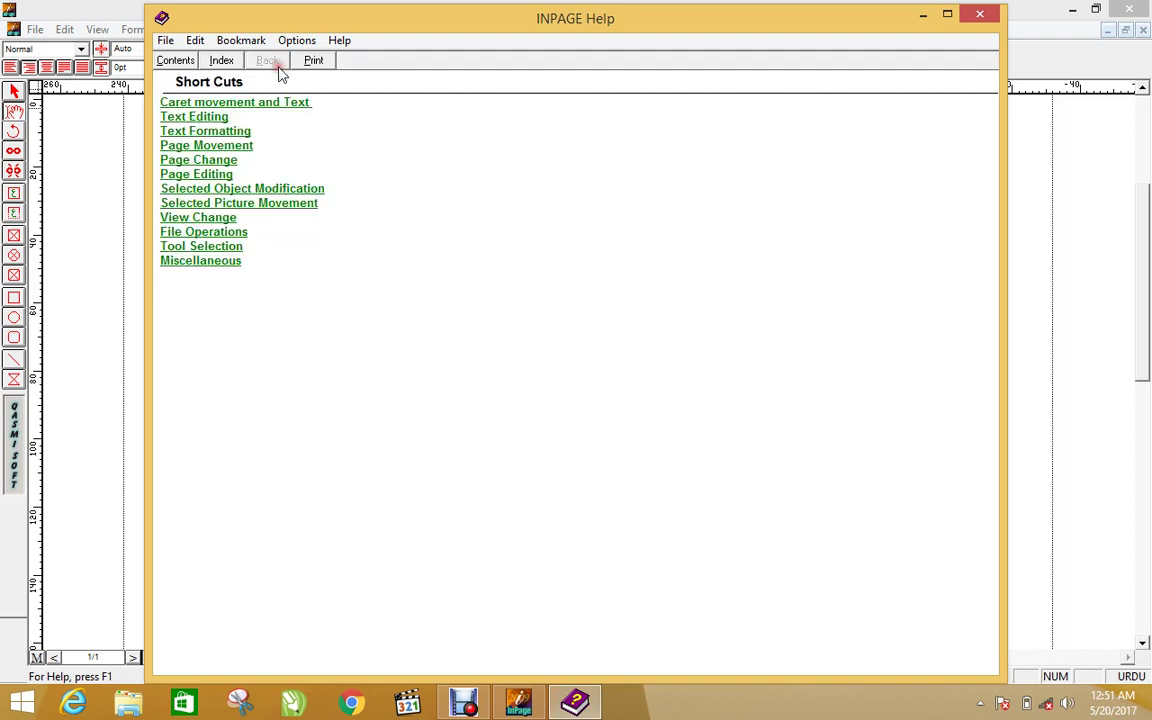
left_click(220, 160)
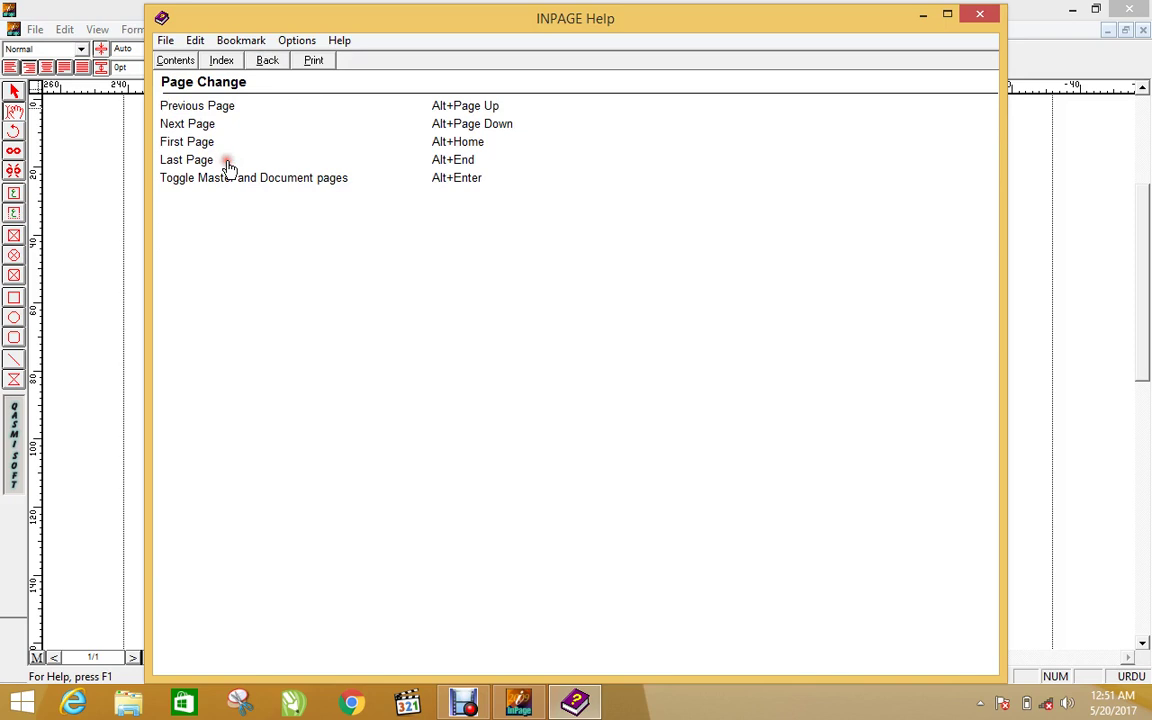